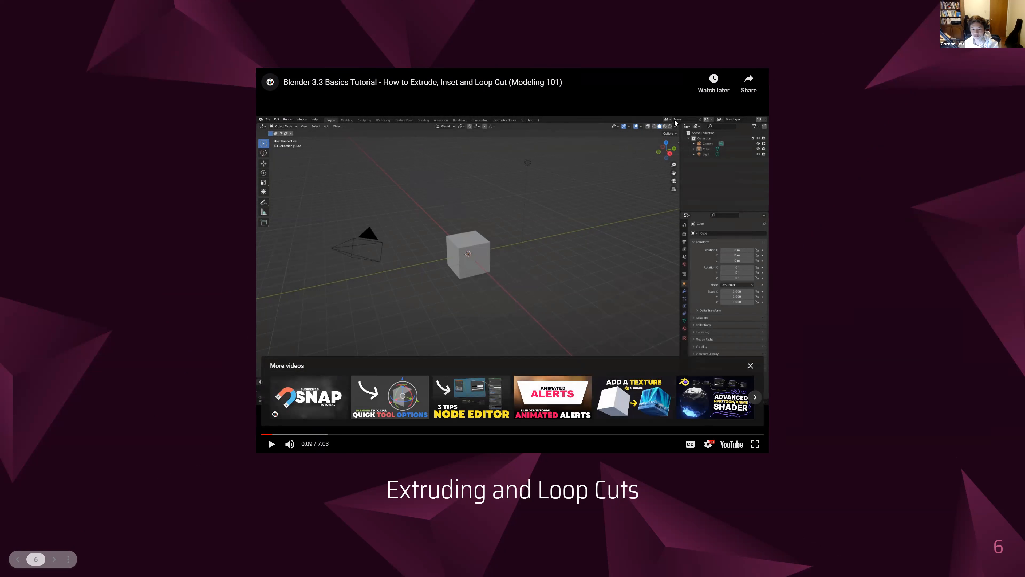
Play the embedded tutorial video on extruding, insetting and loop cuts, and expand it to full screen
click(524, 266)
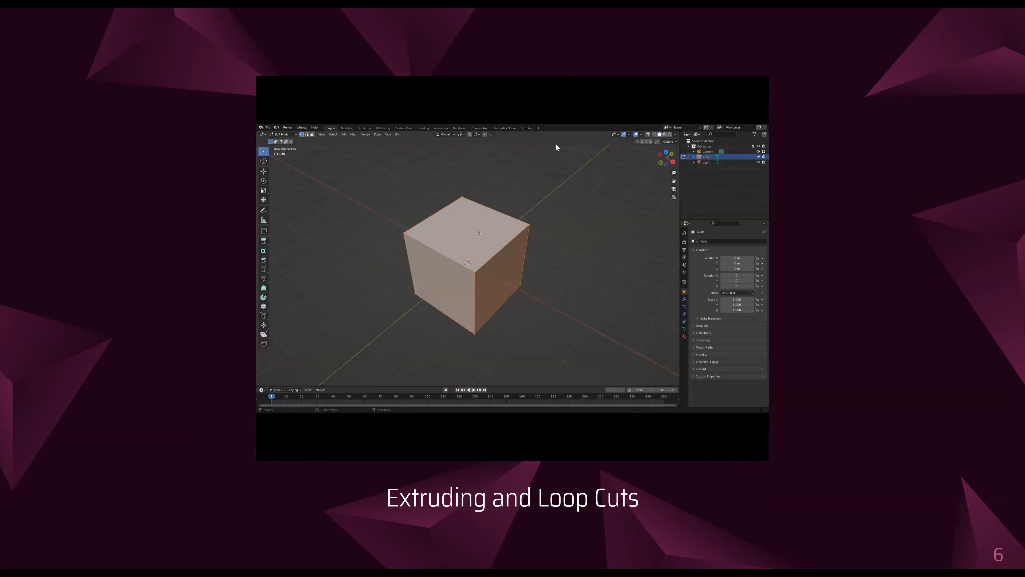
click(590, 314)
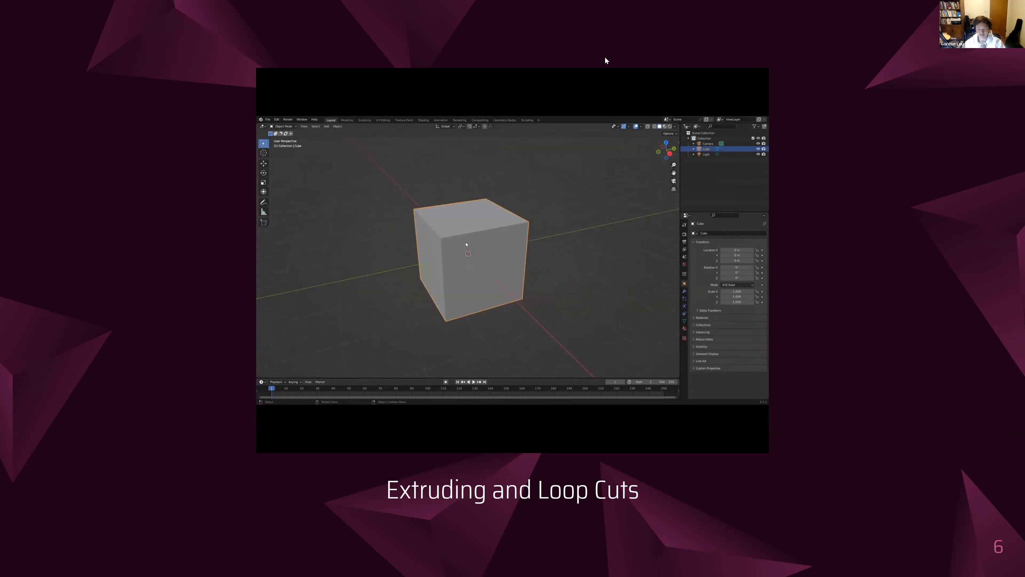
mouse_move(755, 444)
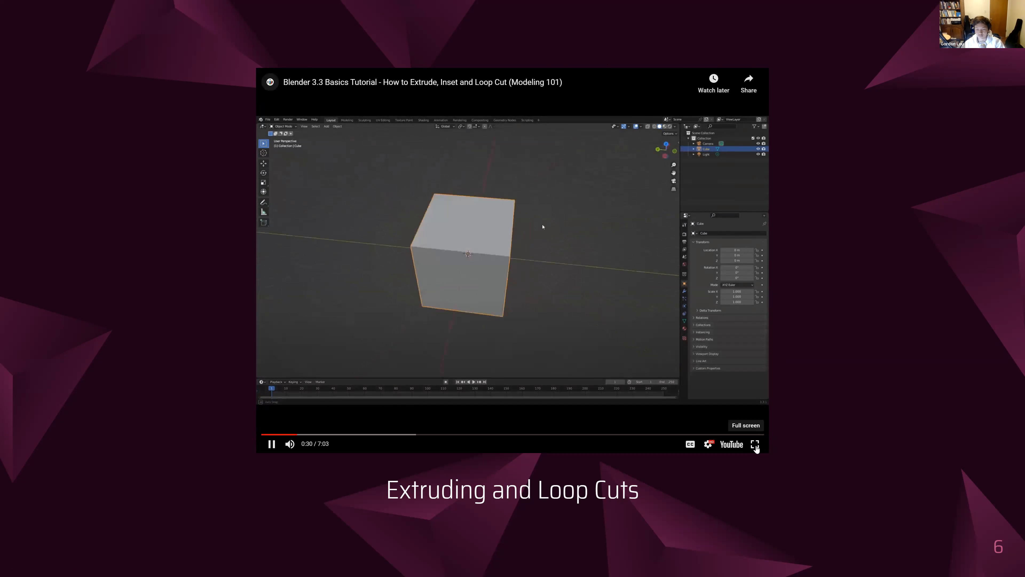
click(756, 445)
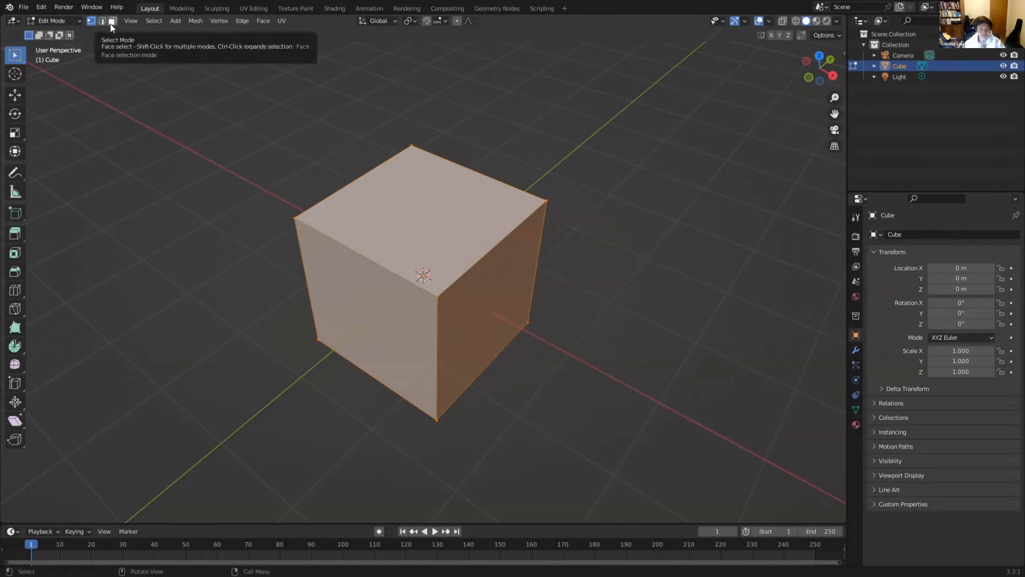
Select the cube's top face in face select mode and extrude it upward
mouse_move(750, 387)
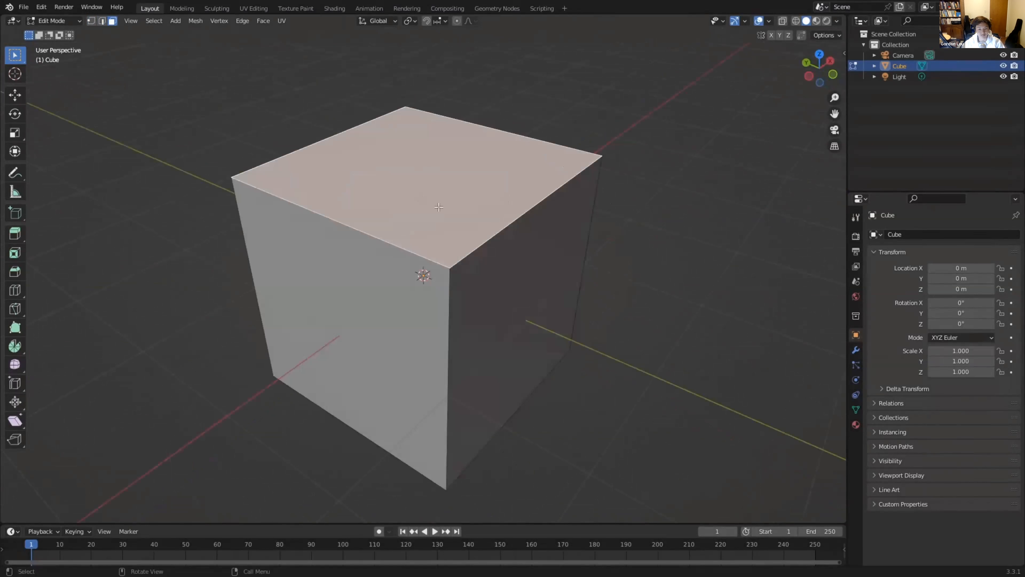
click(423, 307)
click(490, 324)
middle_drag(577, 301, 559, 313)
click(455, 245)
middle_drag(454, 246, 459, 210)
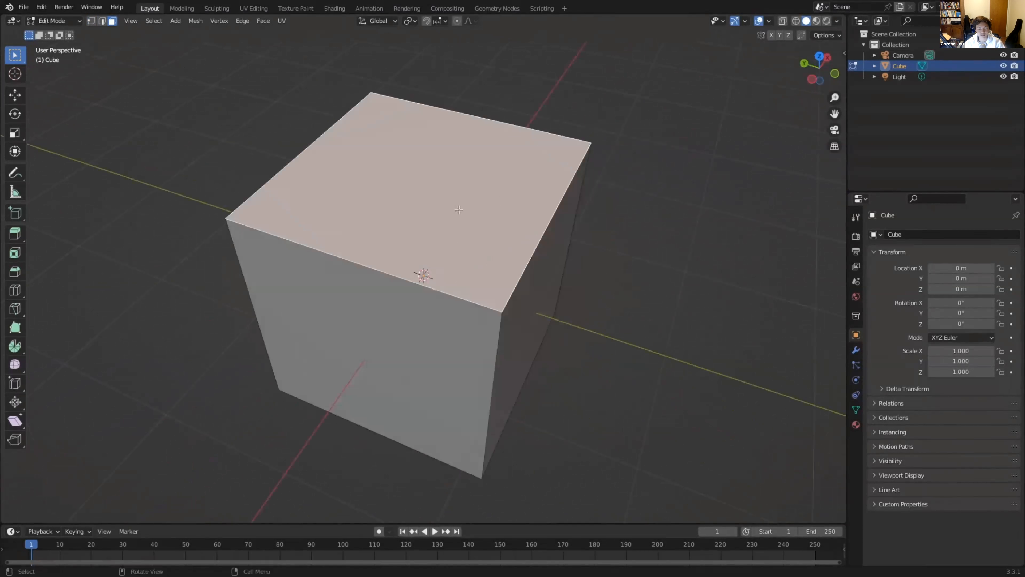
key(e)
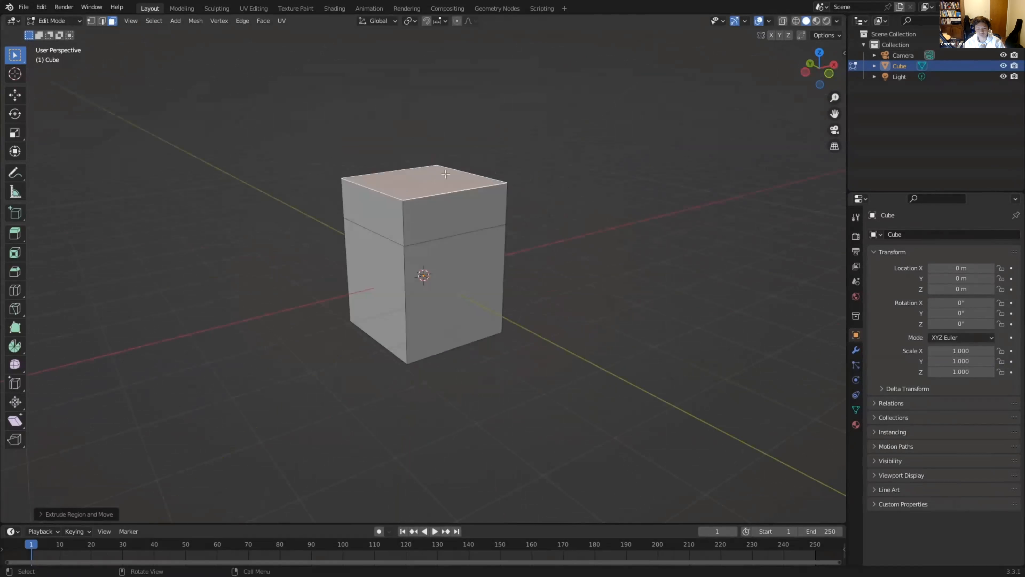
Inset the front face of the block's extruded upper section by about 0.19 m
middle_drag(409, 180, 500, 261)
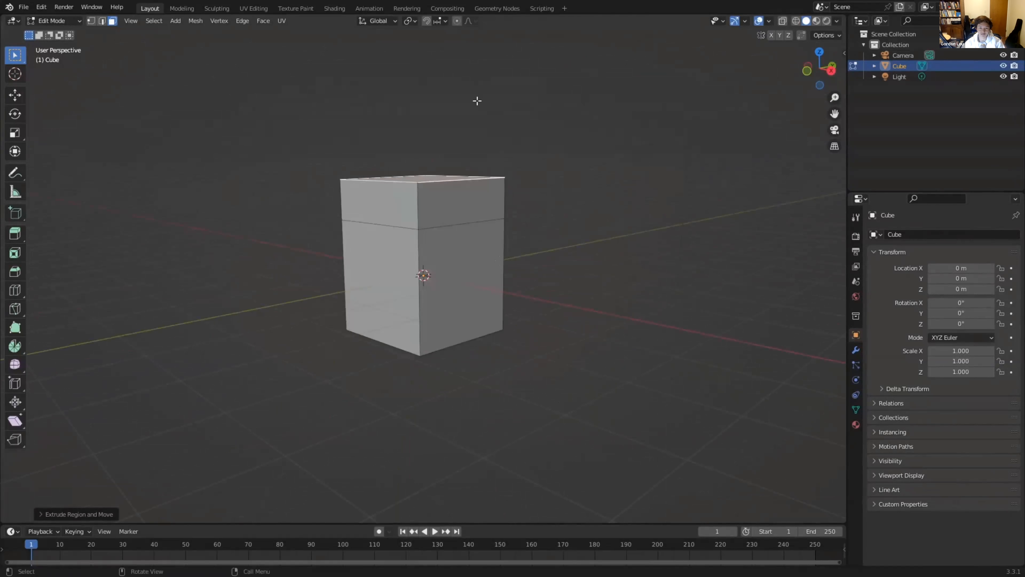
scroll(506, 165, up, 3)
middle_drag(505, 164, 476, 161)
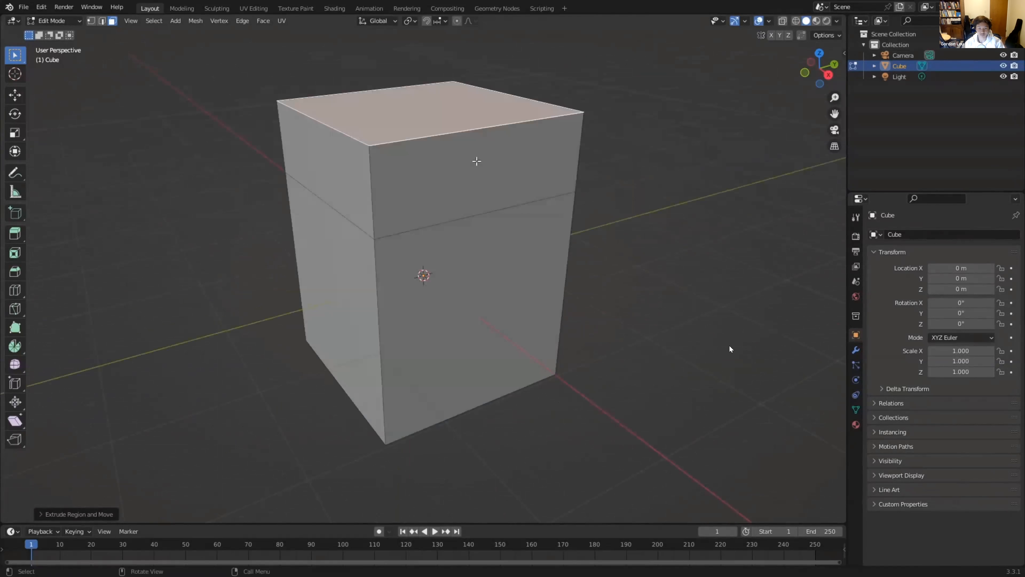
click(478, 169)
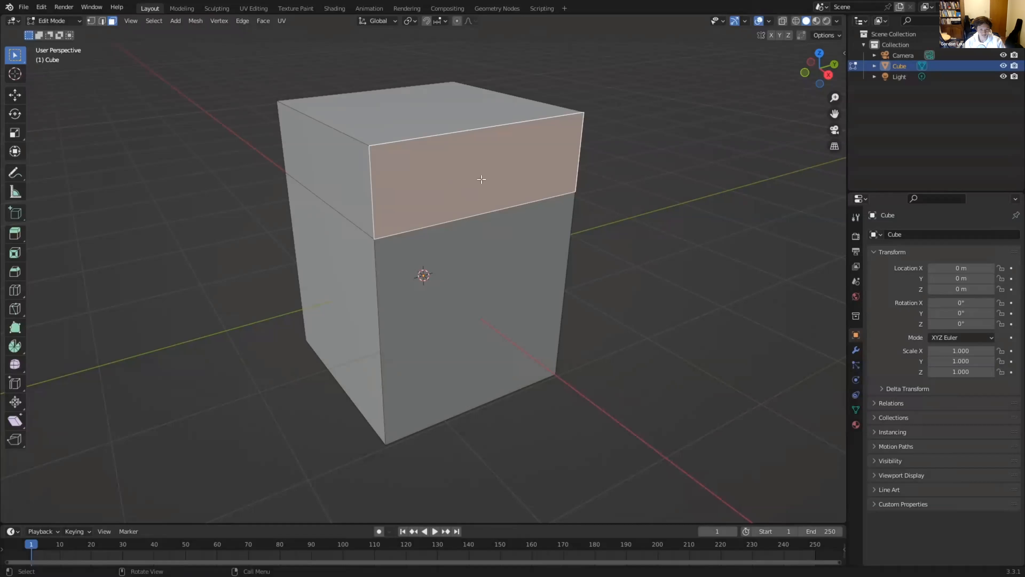
key(i)
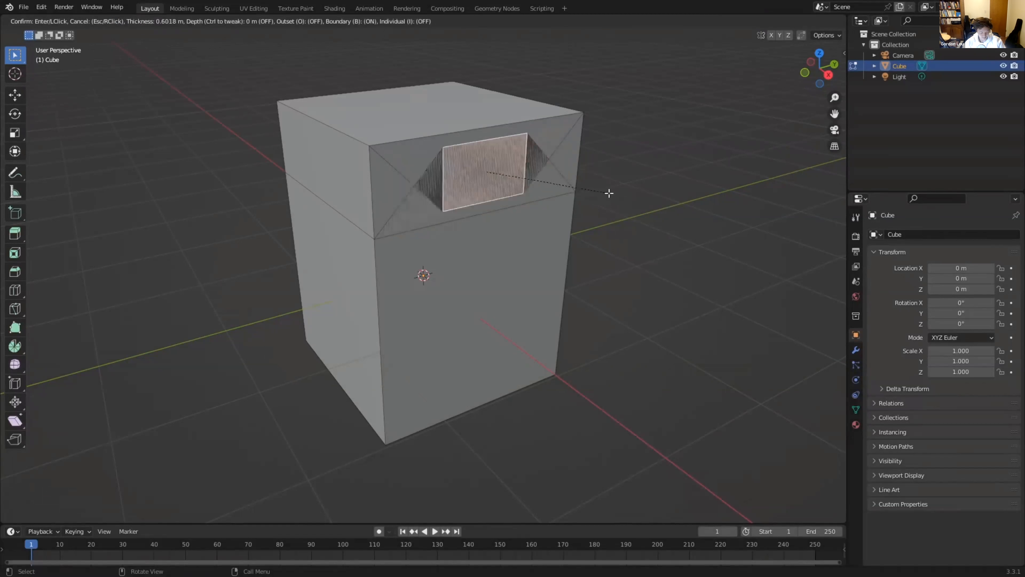
click(660, 209)
Select the block's lower front face and inset it
click(498, 297)
middle_drag(503, 297, 485, 273)
key(i)
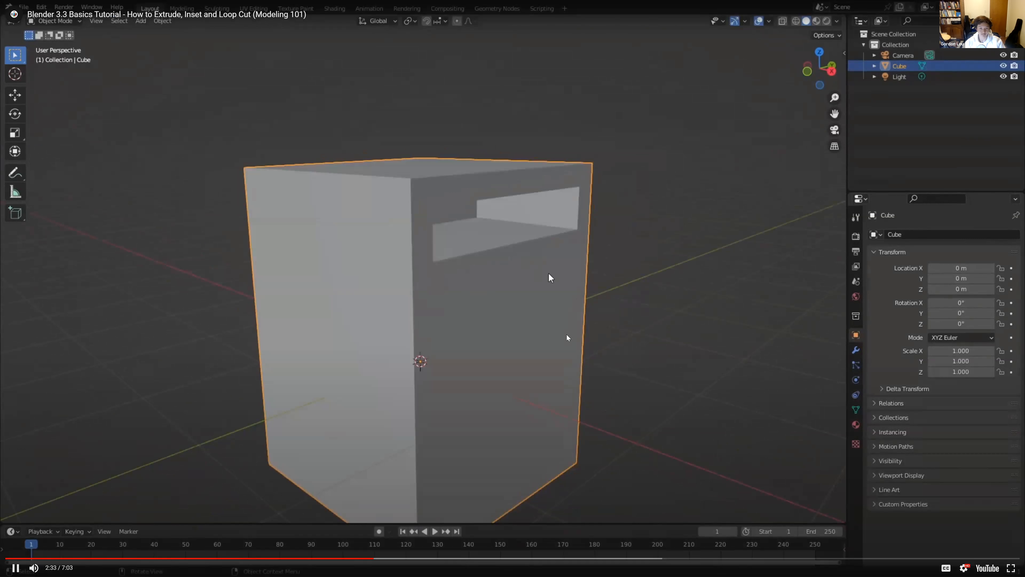
Pause the tutorial video and exit full screen
click(488, 263)
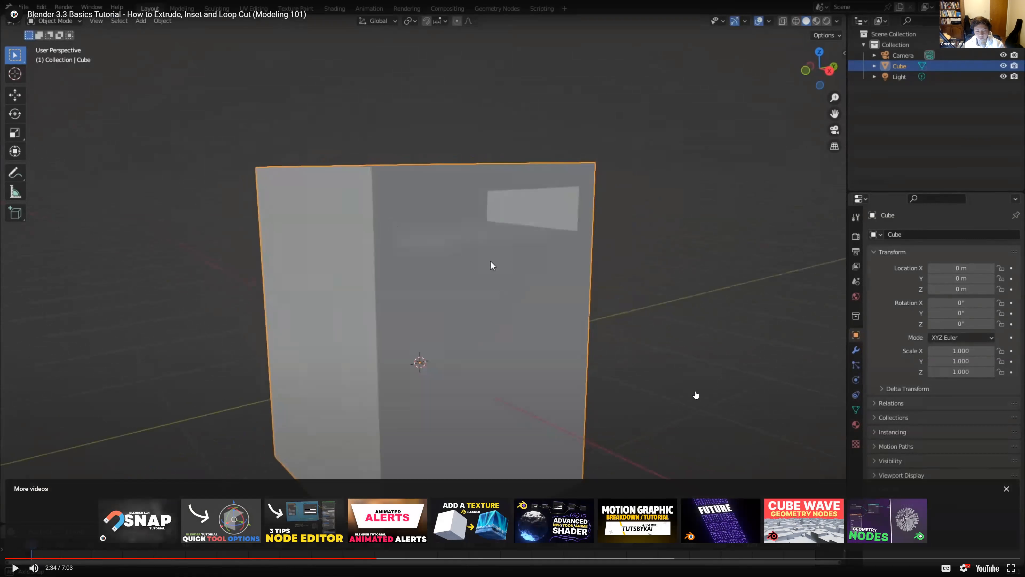
key(Escape)
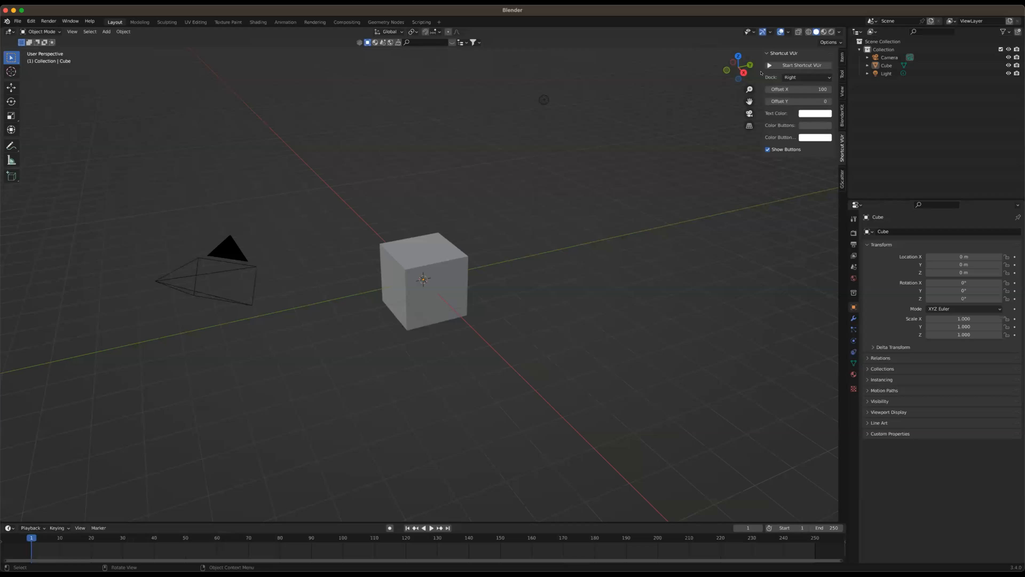
In Blender, start the Shortcut VUr key display and delete the camera and the light from the scene
click(771, 66)
click(164, 280)
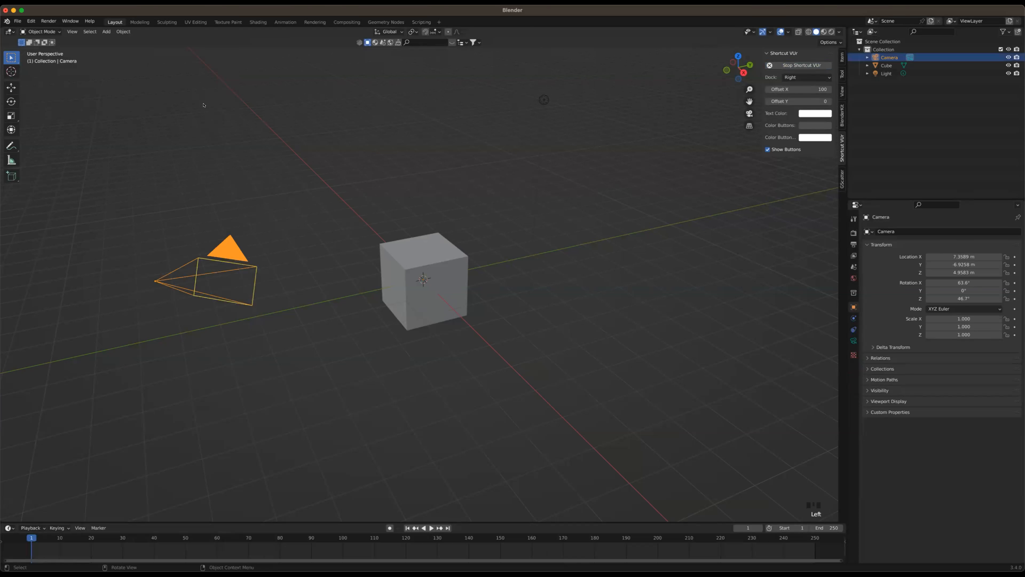
key(shift)
shift+click(543, 100)
key(x)
click(510, 126)
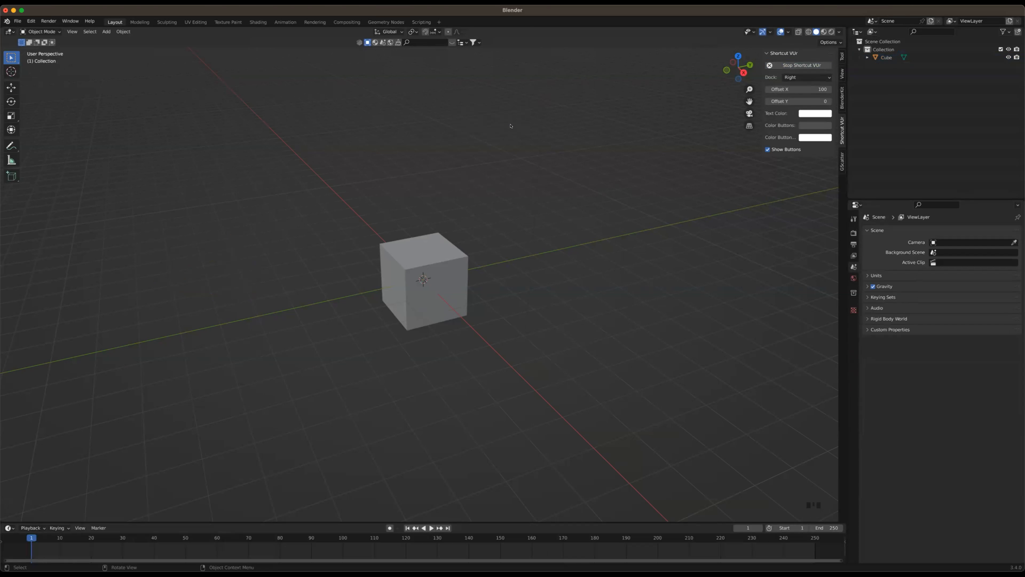
Select the cube and toggle it between Object Mode and Edit Mode, finishing in Edit Mode
click(453, 284)
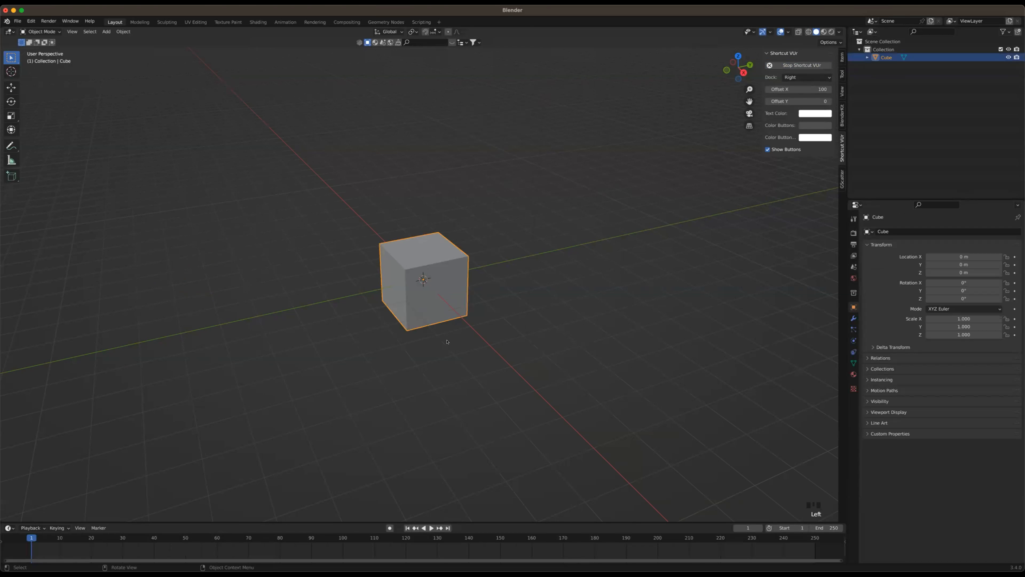
scroll(451, 318, up, 4)
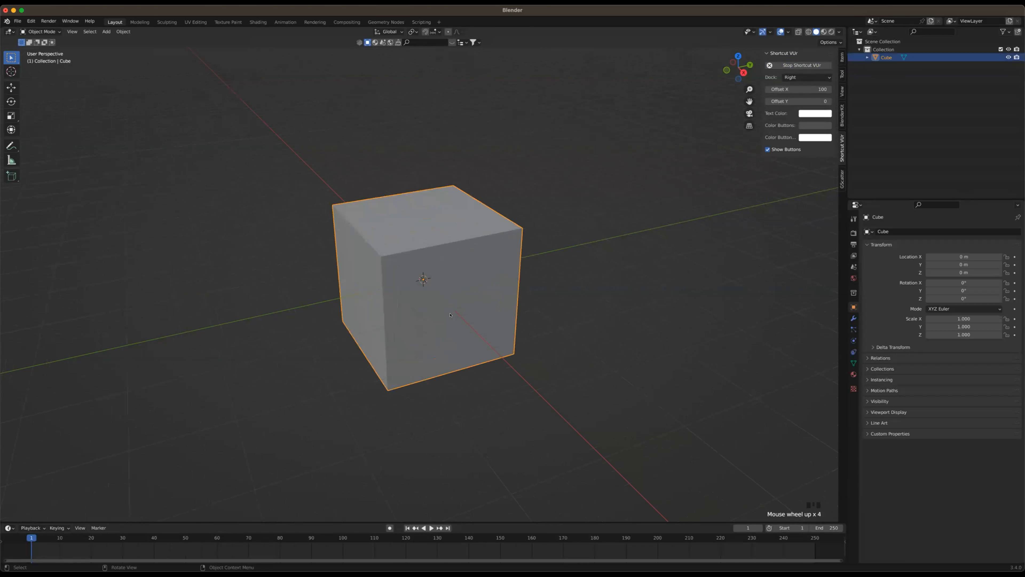
key(Tab)
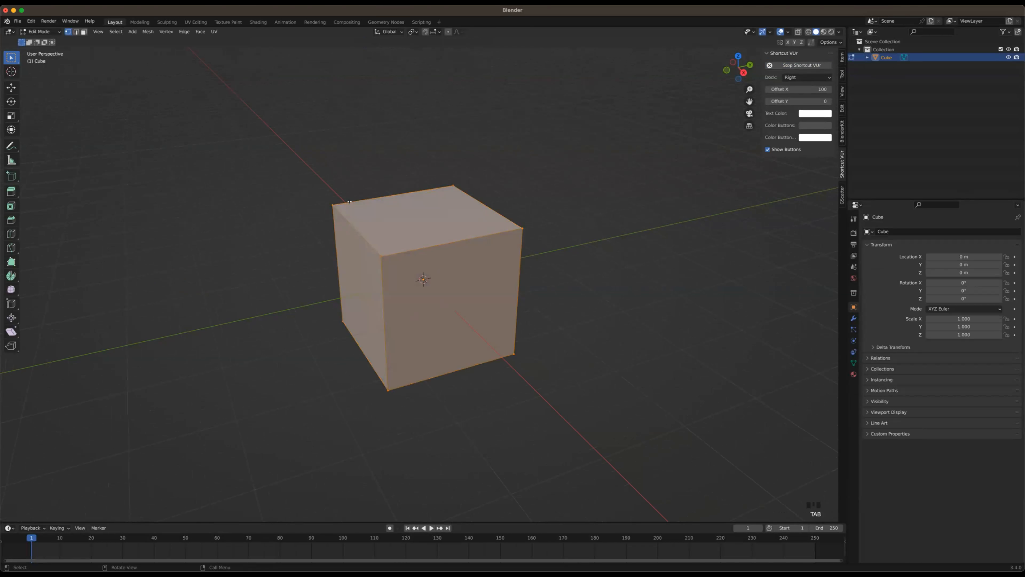
key(Tab)
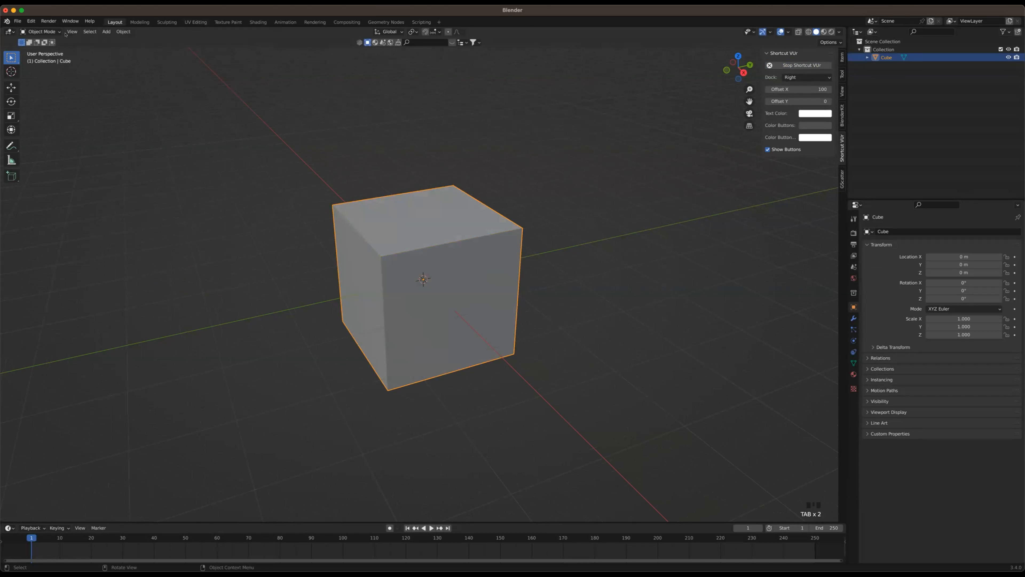
click(40, 32)
click(42, 49)
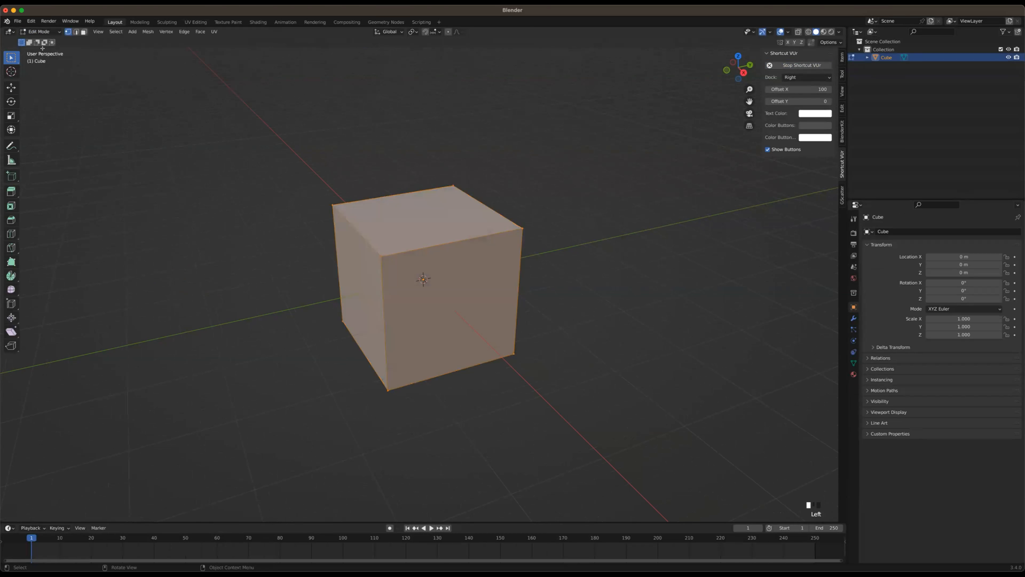
key(Tab)
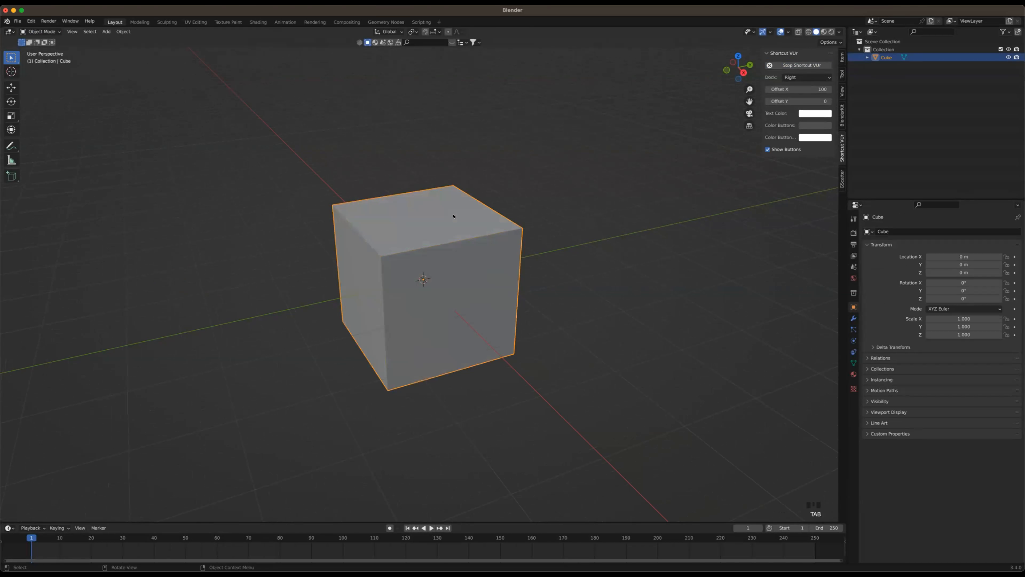
key(Tab)
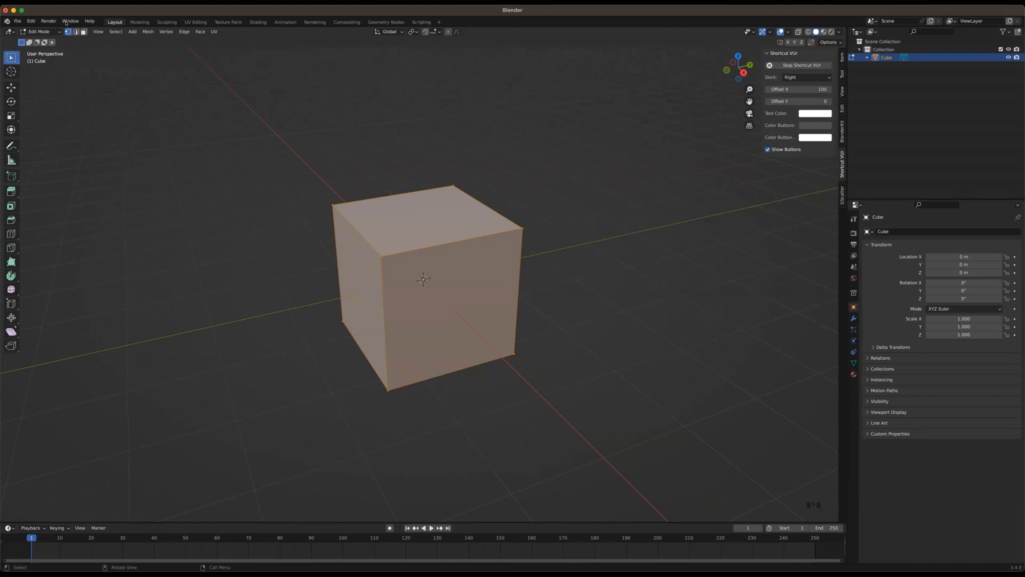
Select individual cube edges in edge select mode and individual faces in face select mode, and clear the selection
click(76, 31)
click(362, 178)
click(452, 246)
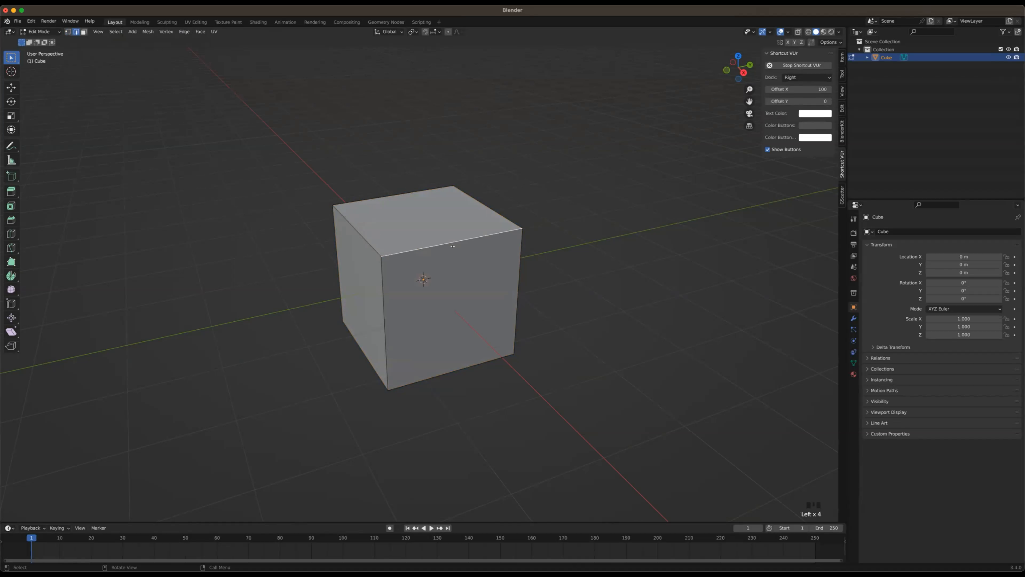
click(83, 34)
click(369, 245)
click(420, 247)
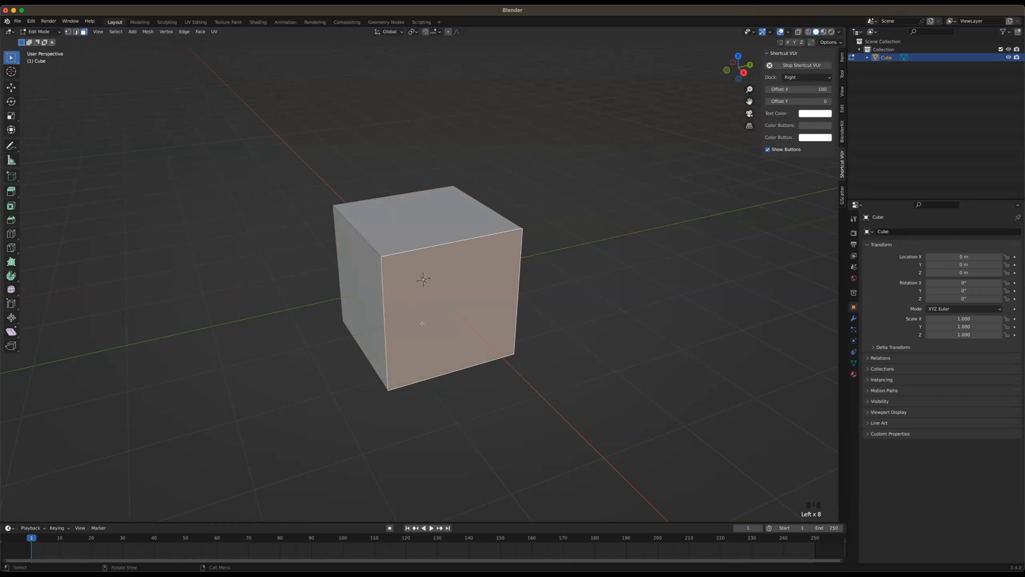
click(474, 138)
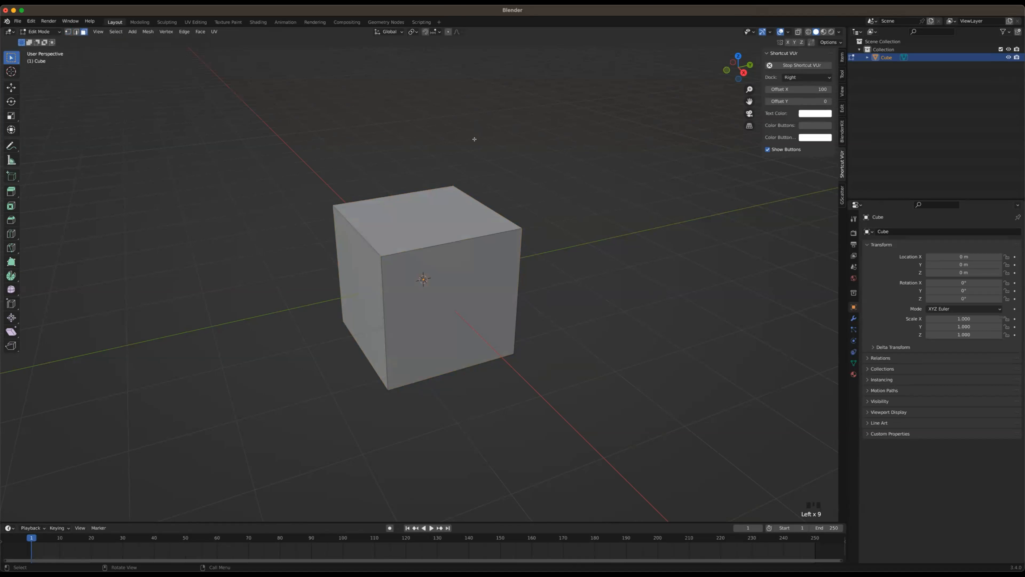
Select individual cube corners in vertex select mode and individual upper edges in edge select mode
key(1)
click(454, 182)
shift+click(357, 239)
click(547, 184)
key(2)
click(395, 203)
click(491, 215)
Select the cube's top, front and side faces one at a time in face select mode, and clear the selection
key(3)
click(446, 219)
click(443, 269)
click(364, 262)
click(396, 213)
click(404, 259)
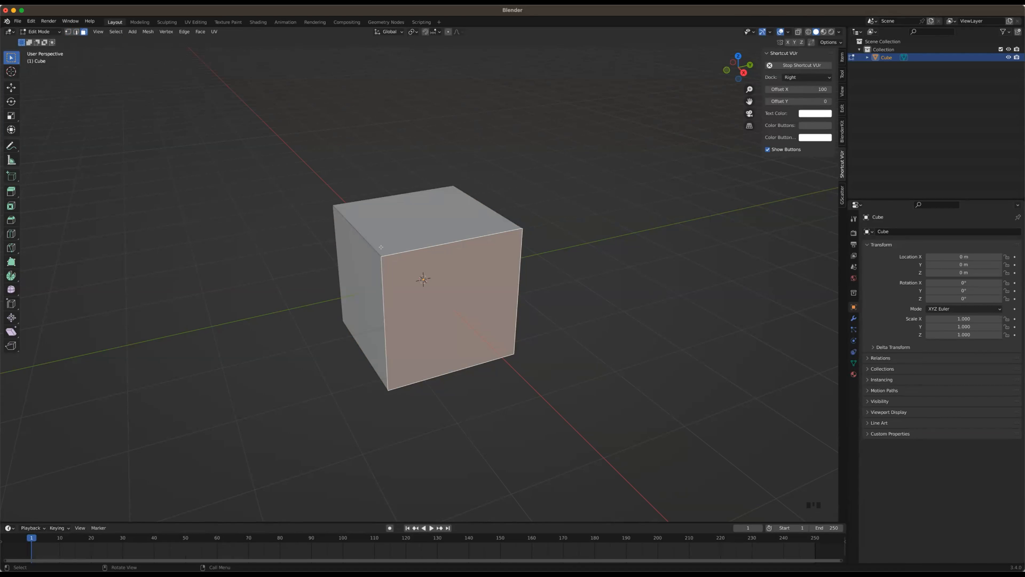
click(522, 131)
Select the cube's top face in face select mode and extrude it straight upward, nearly doubling the block's height
key(3)
click(446, 222)
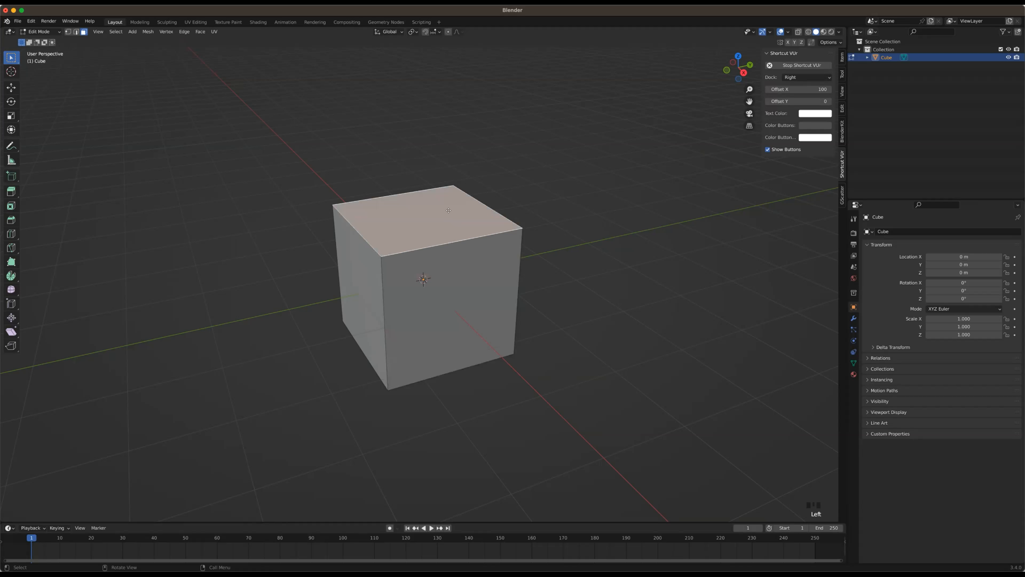
key(e)
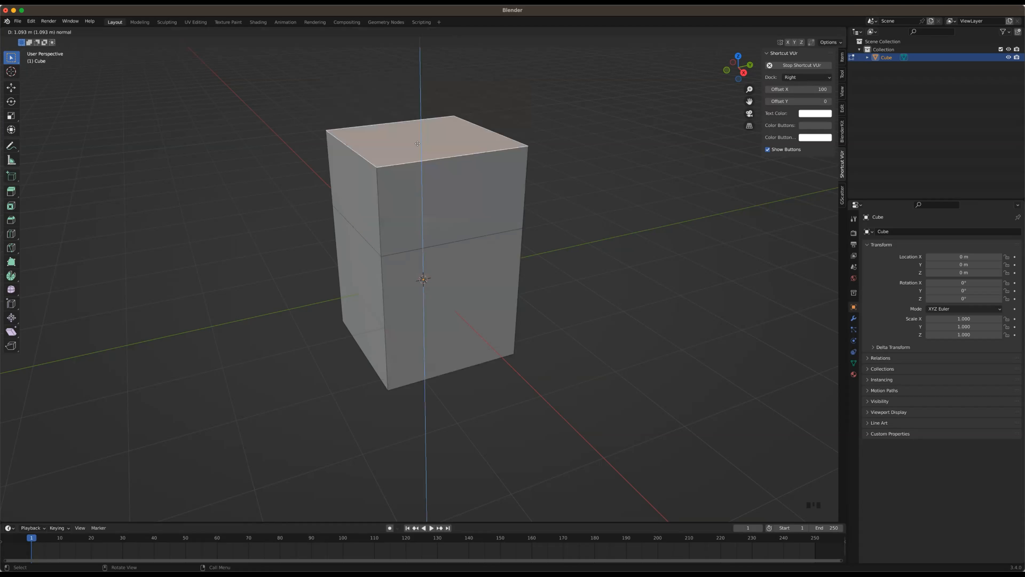
click(452, 142)
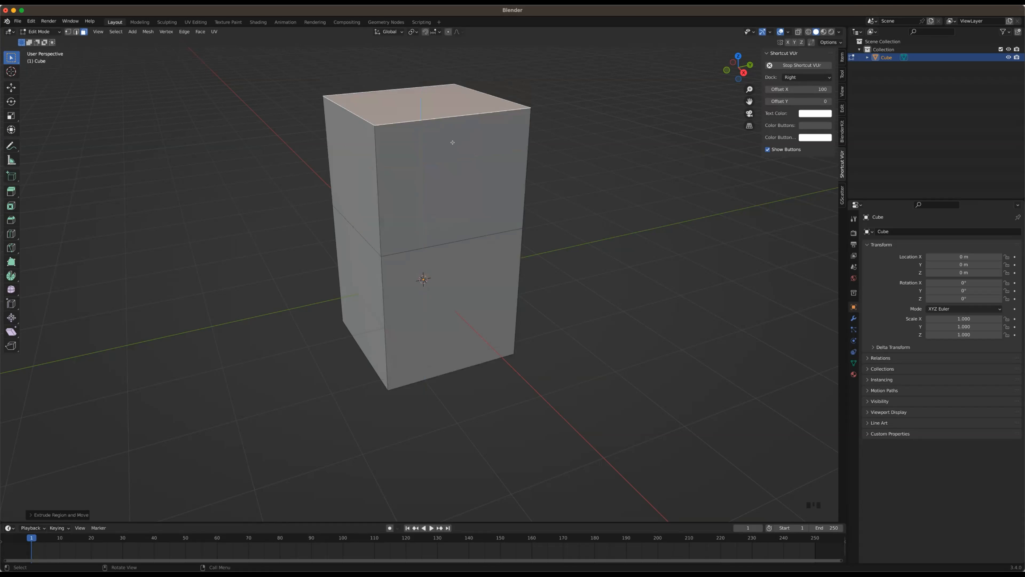
Inset the block's upper front face to leave a narrow, even border around it
scroll(454, 156, down, 2)
middle_drag(467, 171, 447, 201)
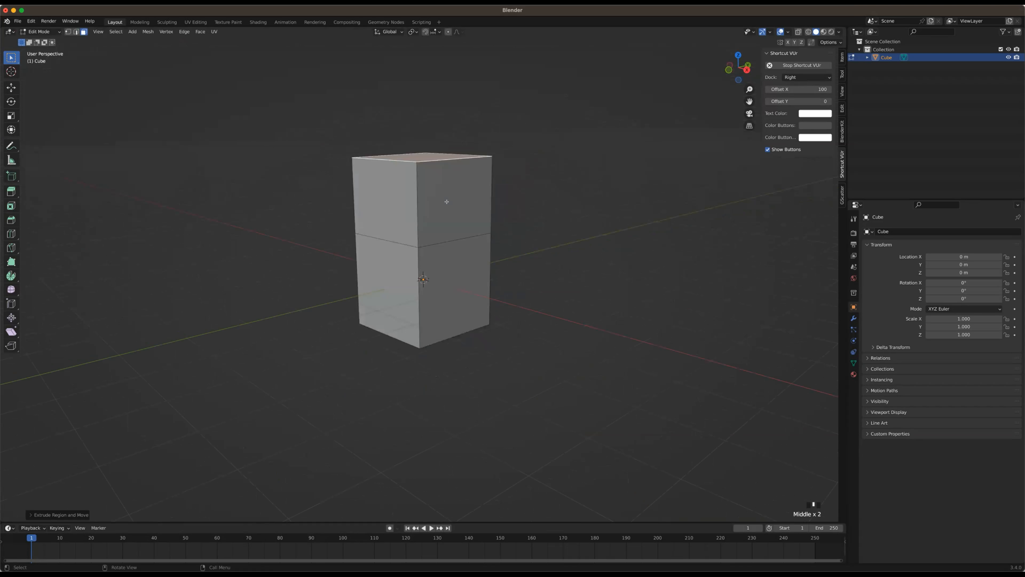
click(467, 200)
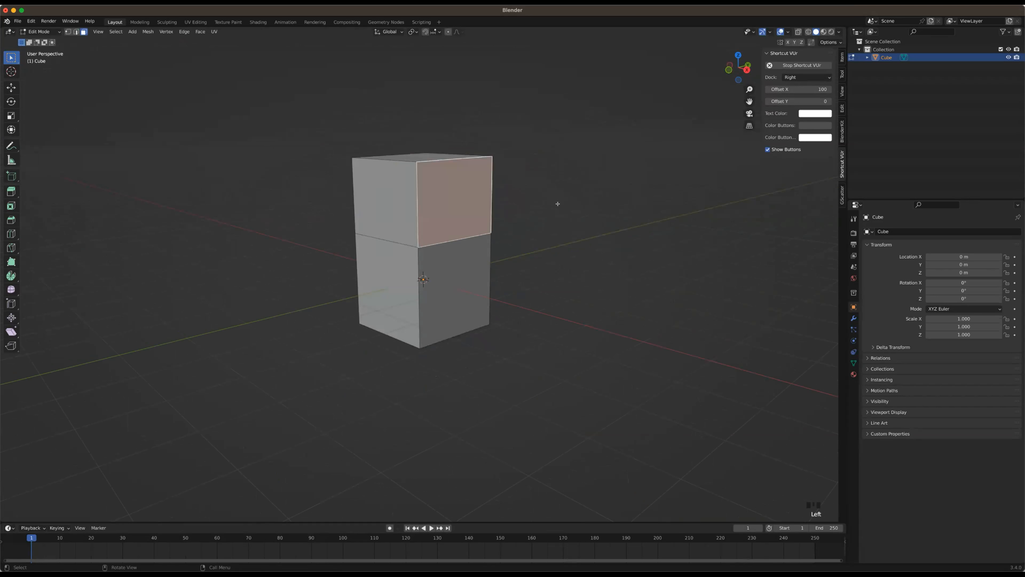
middle_drag(542, 228, 560, 234)
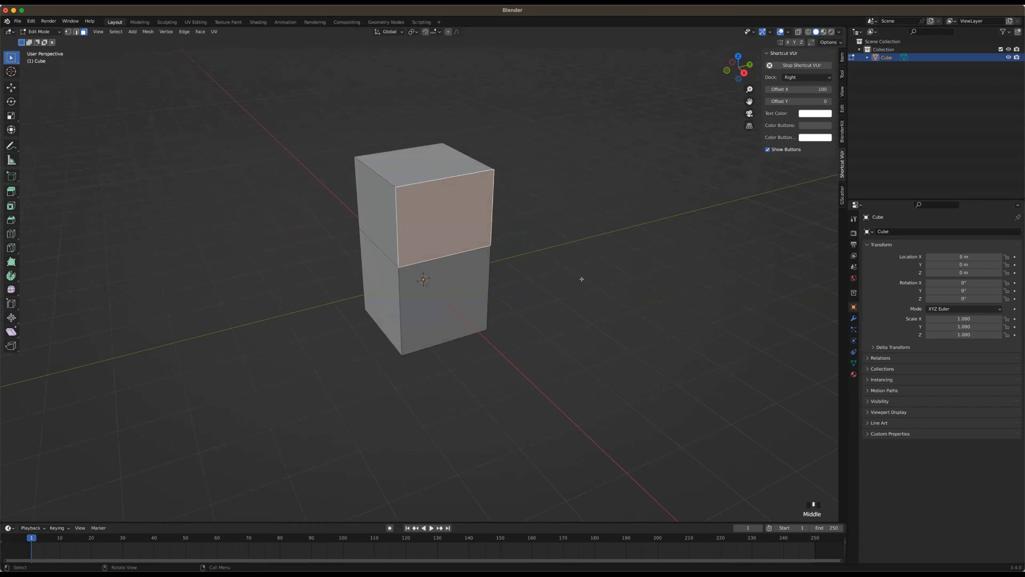
key(i)
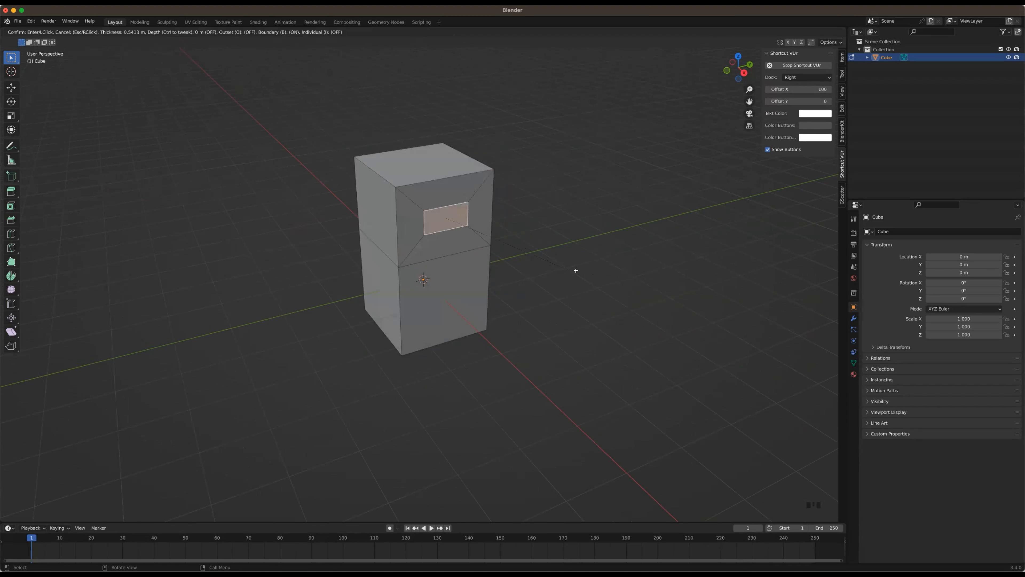
click(569, 257)
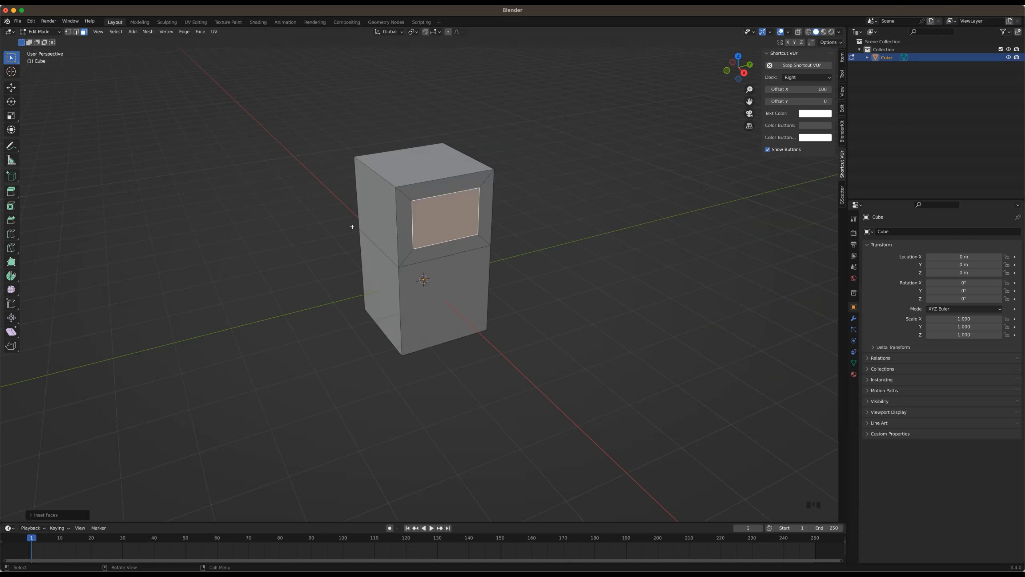
Undo the front-face inset and the upward extrusion, going back to the plain cube with its top face selected
key(super)
key(super+z)
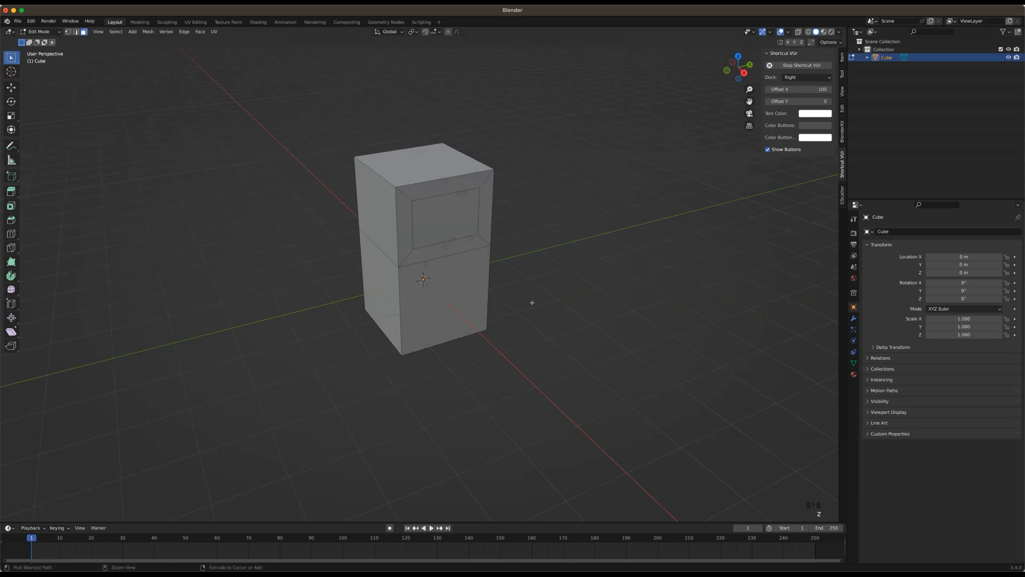
key(super+z)
key(super+z)
key(super+z)
key(super+z)
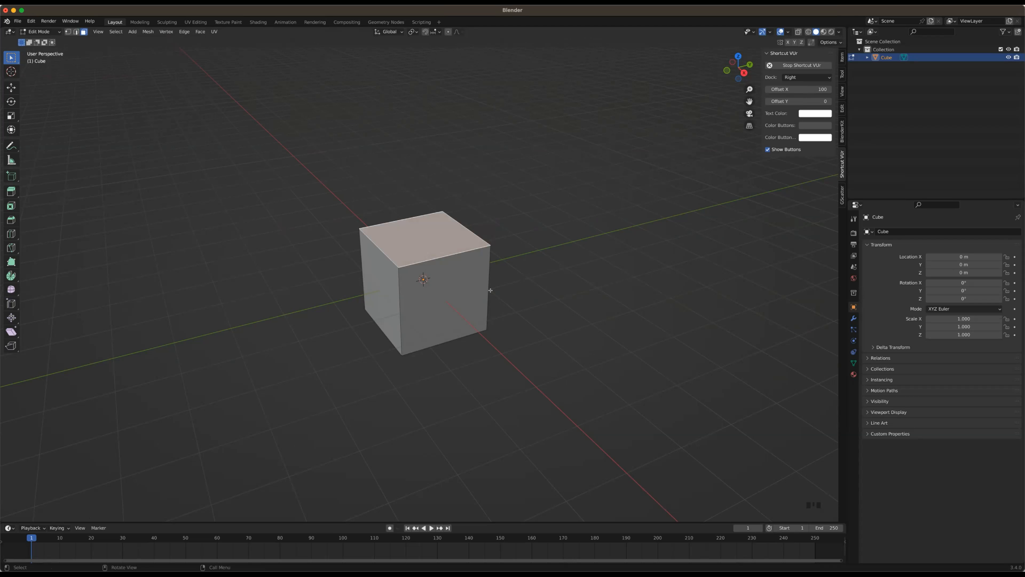
Extrude the cube's top face upward to nearly double its height, and inset the upper front face with a narrow border
key(e)
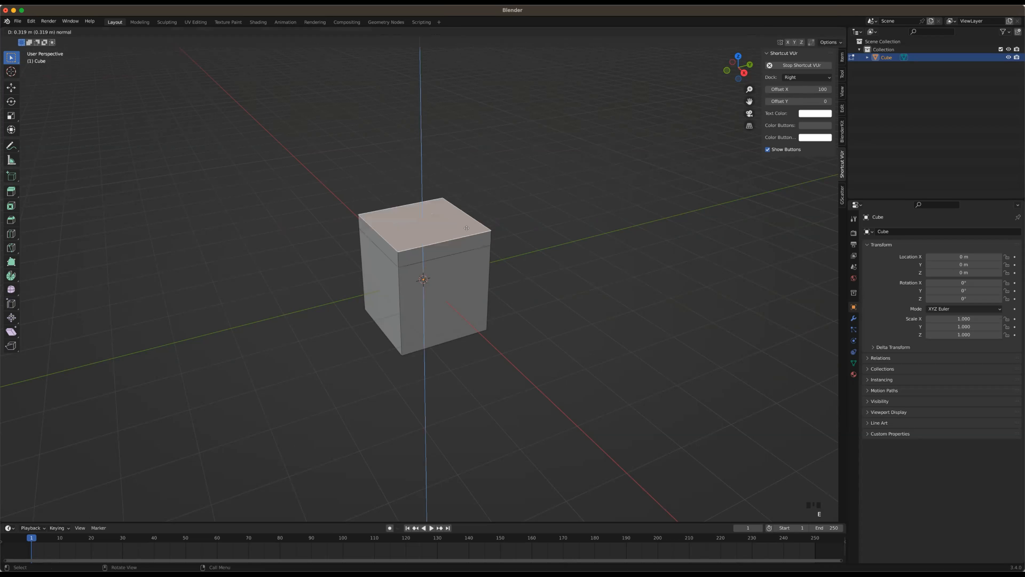
click(467, 220)
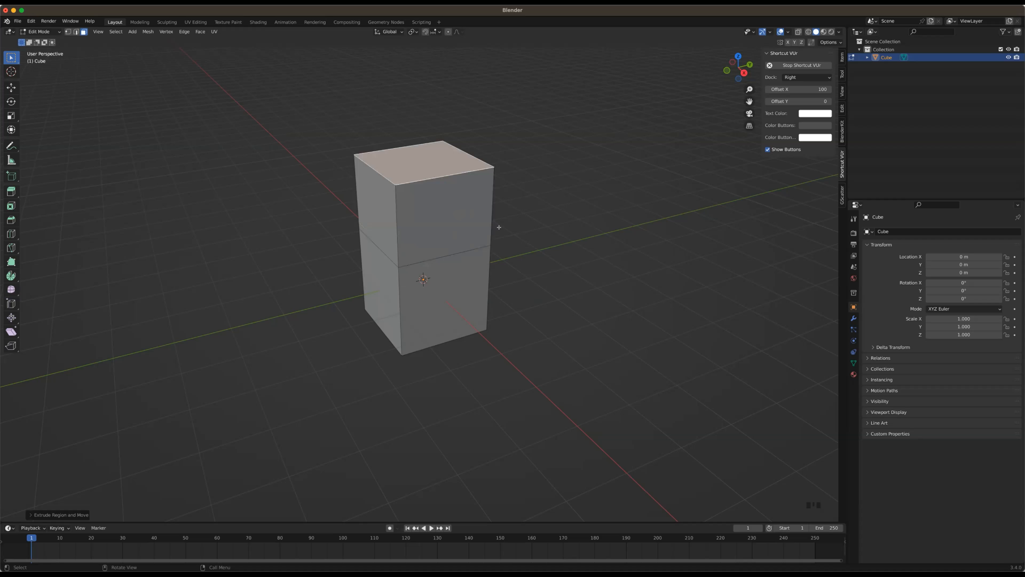
click(436, 229)
middle_drag(434, 228, 542, 226)
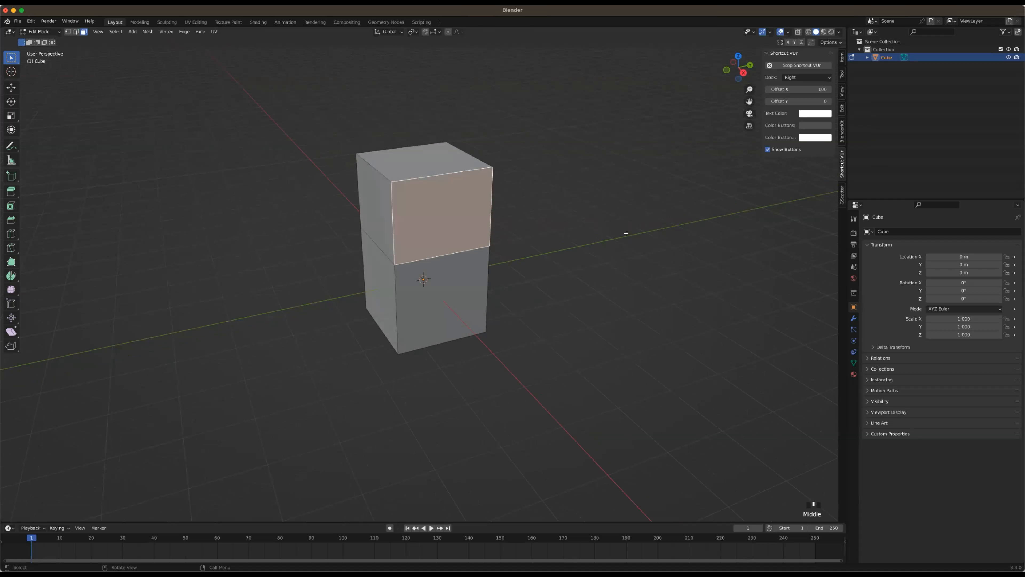
key(i)
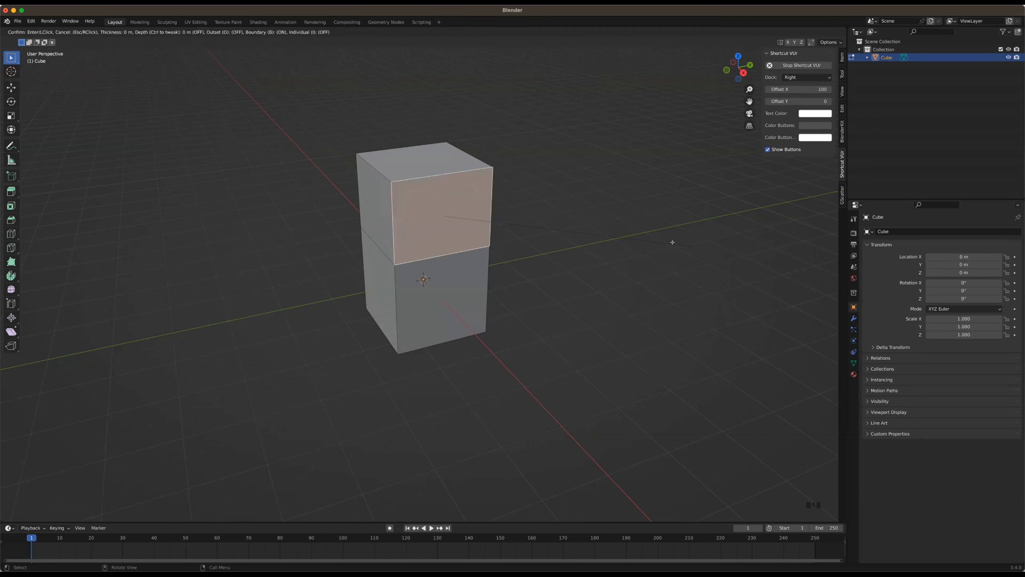
click(446, 219)
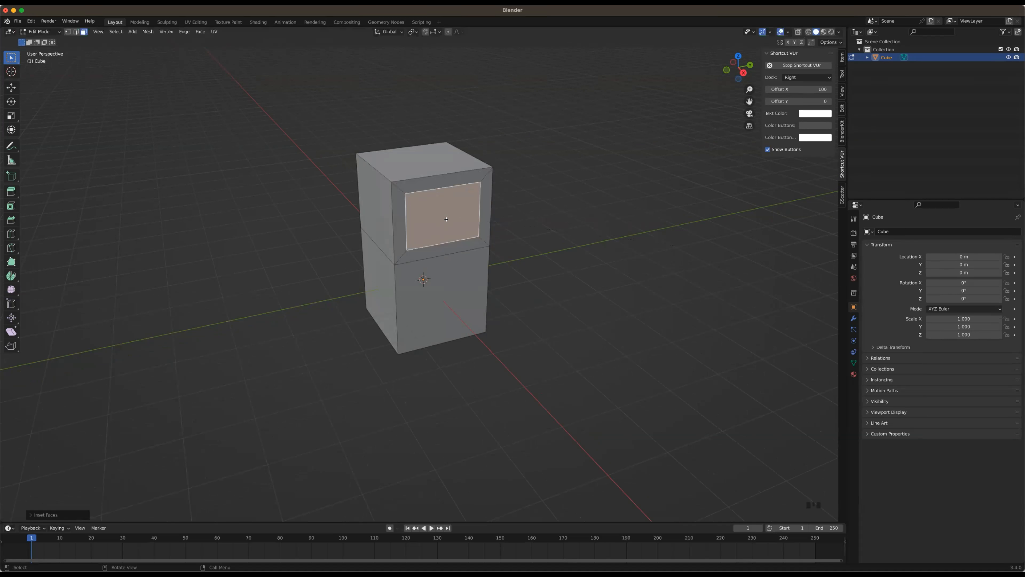
Extrude the inset front face inward into the block to form a window-like recess
middle_drag(478, 222, 452, 228)
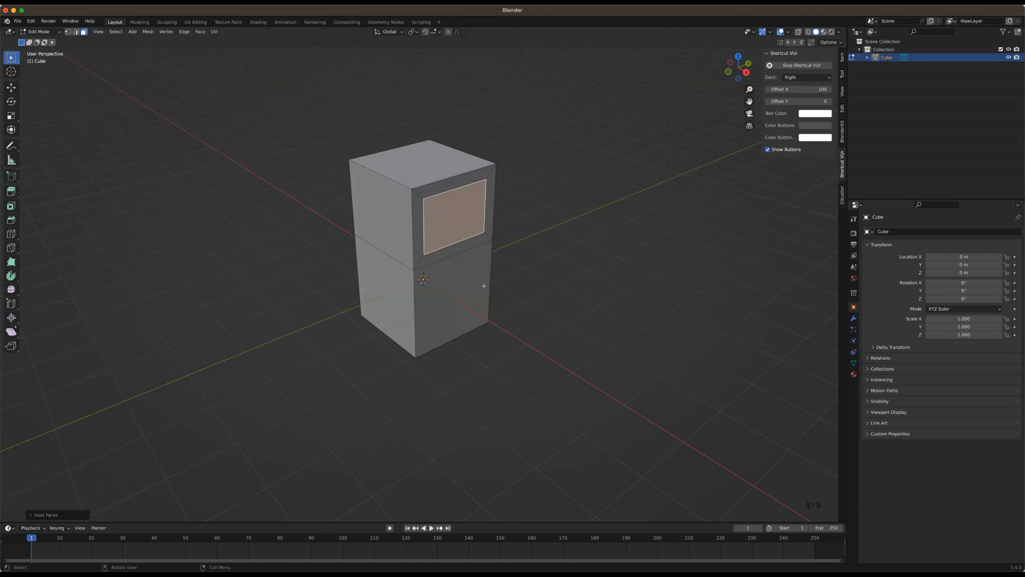
key(e)
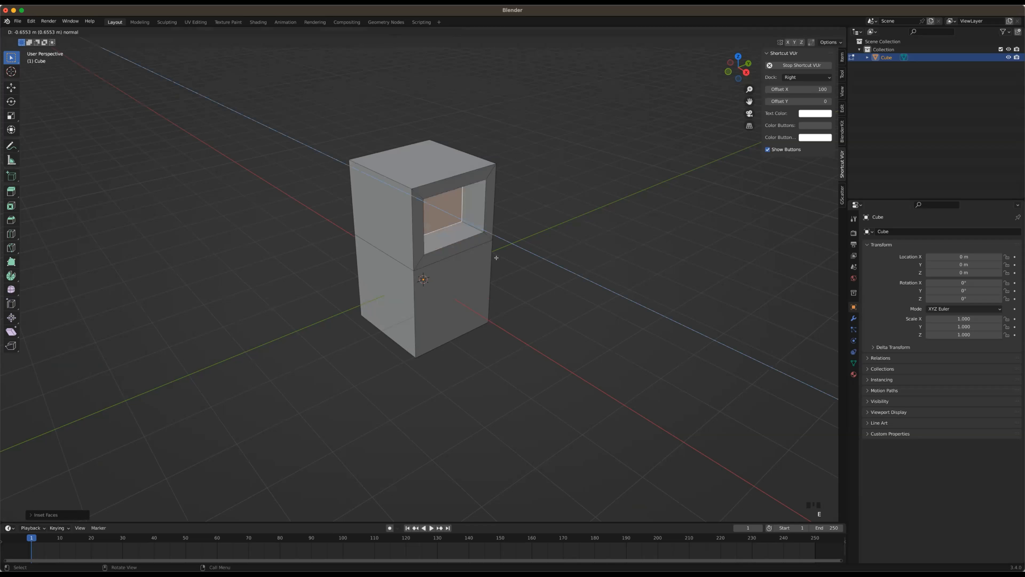
click(464, 234)
mouse_move(465, 233)
middle_down()
mouse_move(441, 248)
mouse_move(464, 241)
middle_up()
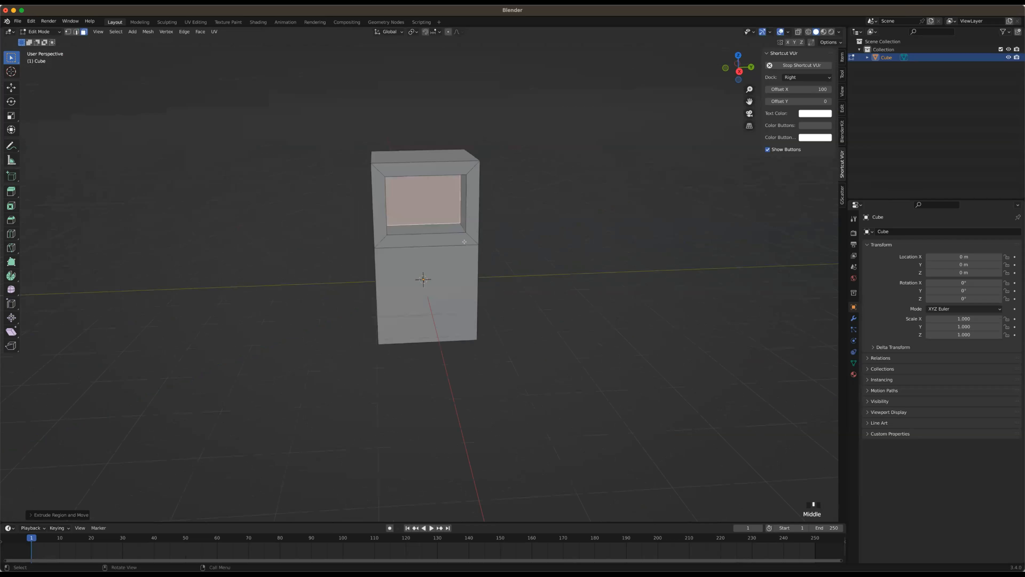
Undo the recess and the inset, and delete the whole block in object mode
key(ctrl+z)
key(ctrl+z)
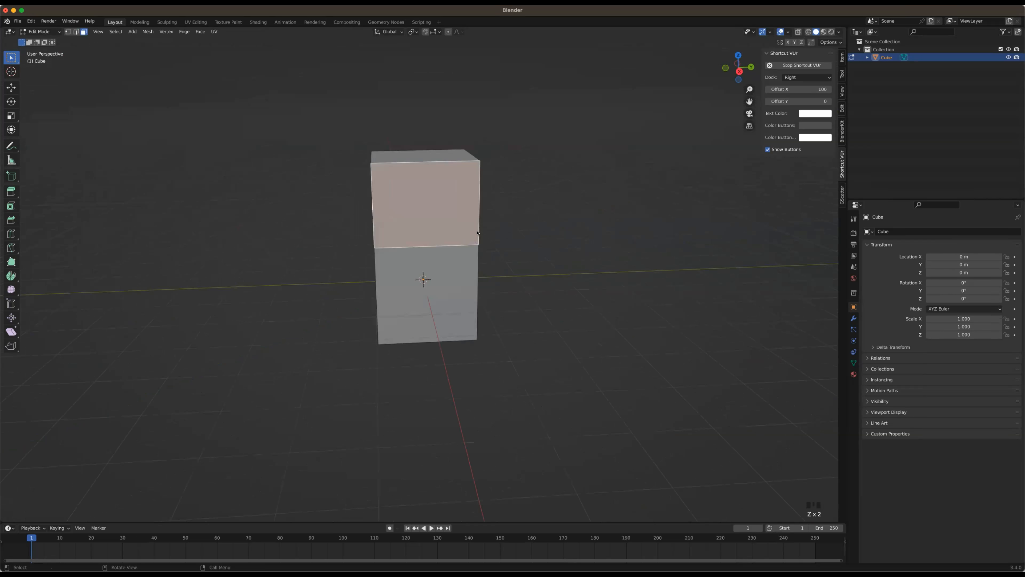
key(Tab)
key(x)
click(453, 254)
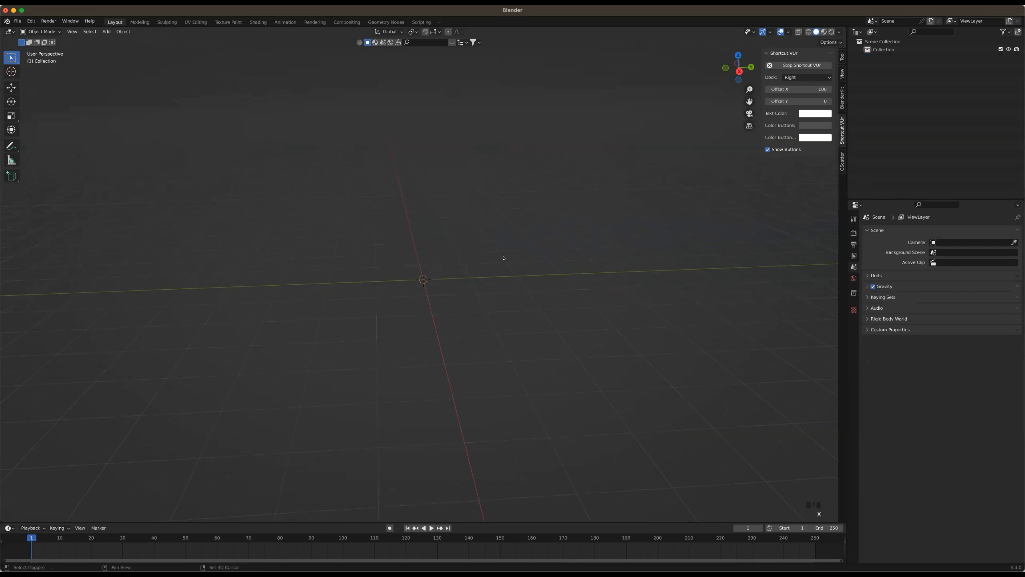
Add a new cube mesh at the origin and put it in edit mode
key(shift+a)
click(504, 263)
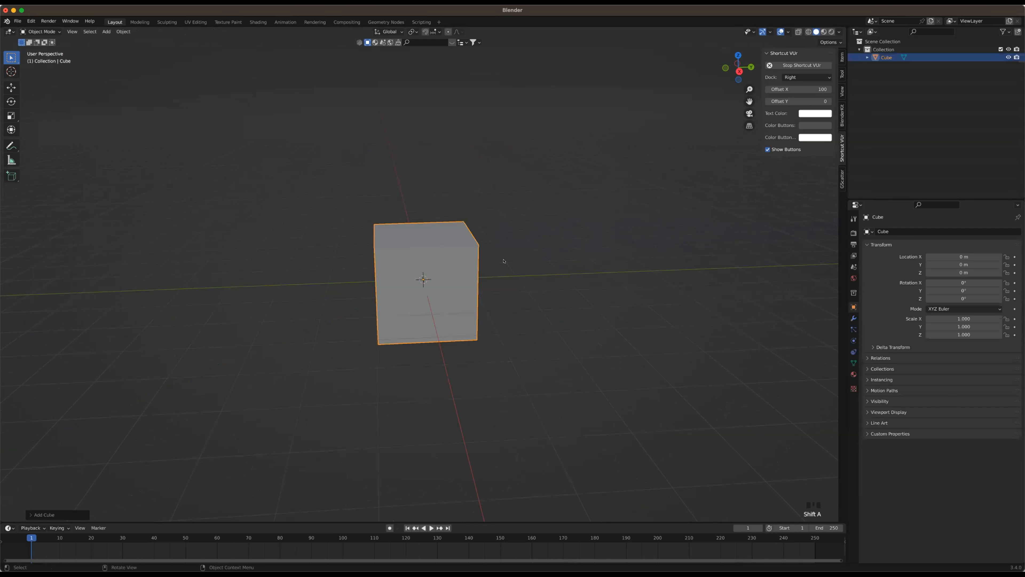
key(Tab)
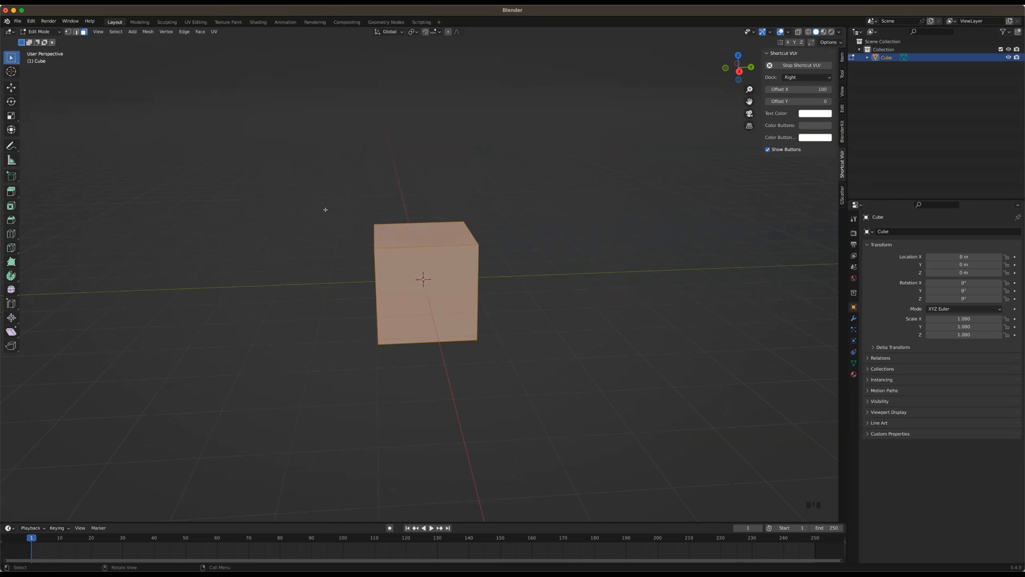
Add four evenly spaced vertical loop cuts through the cube's front and top faces without sliding them
key(ctrl+r)
key(Escape)
key(ctrl+r)
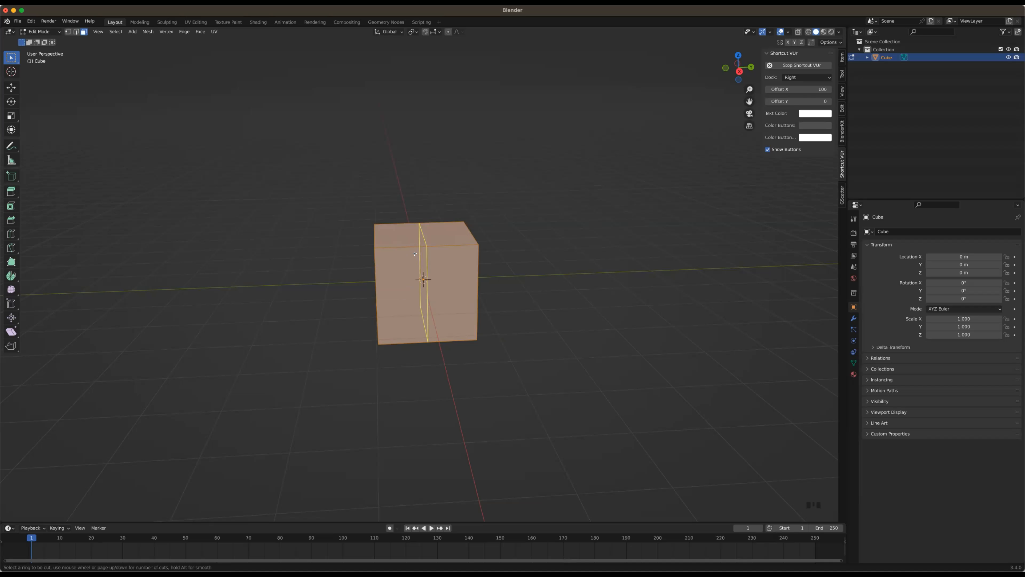
scroll(415, 254, up, 3)
scroll(415, 253, up, 1)
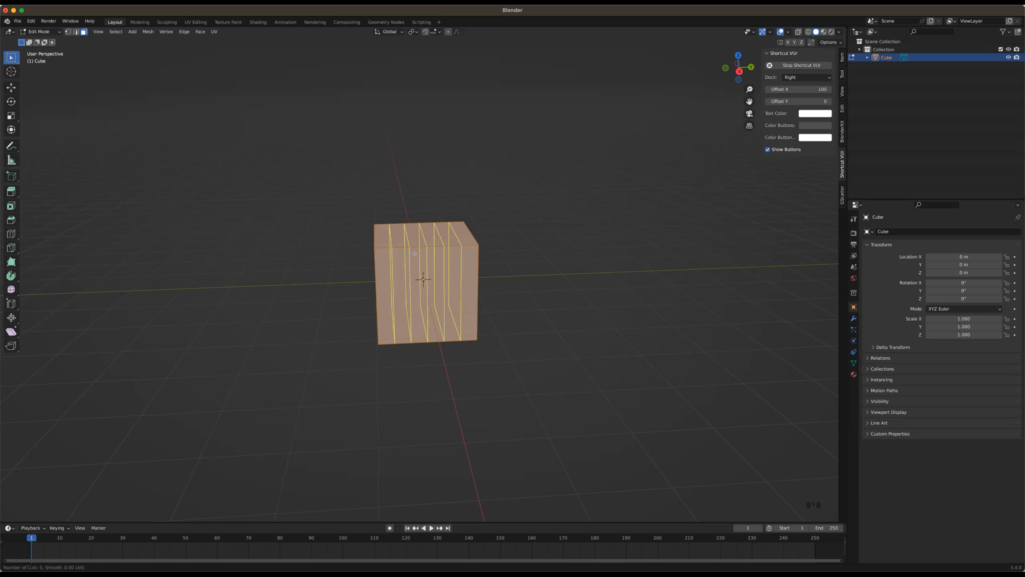
scroll(415, 253, down, 4)
scroll(415, 253, up, 4)
scroll(415, 253, down, 1)
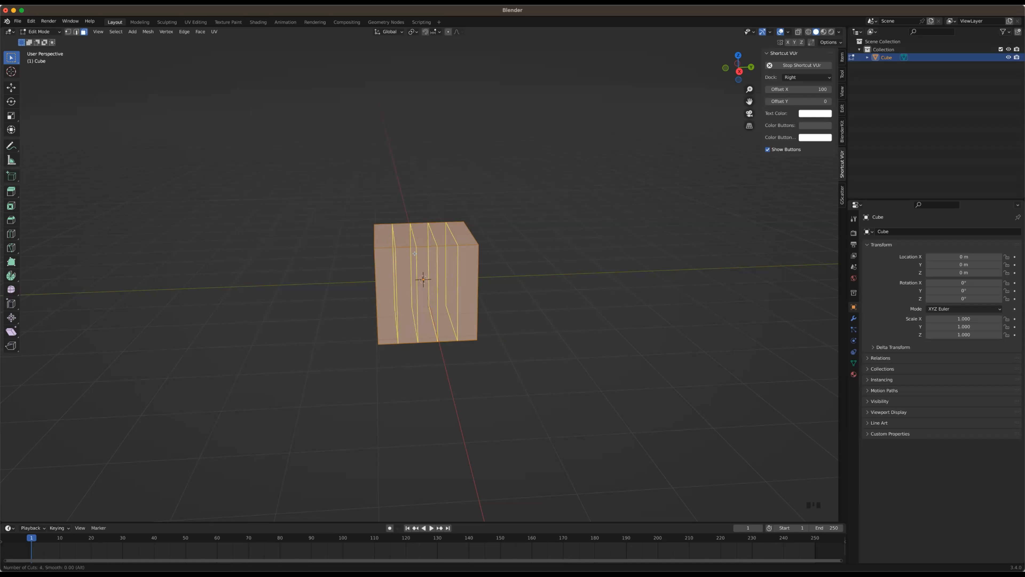
click(415, 255)
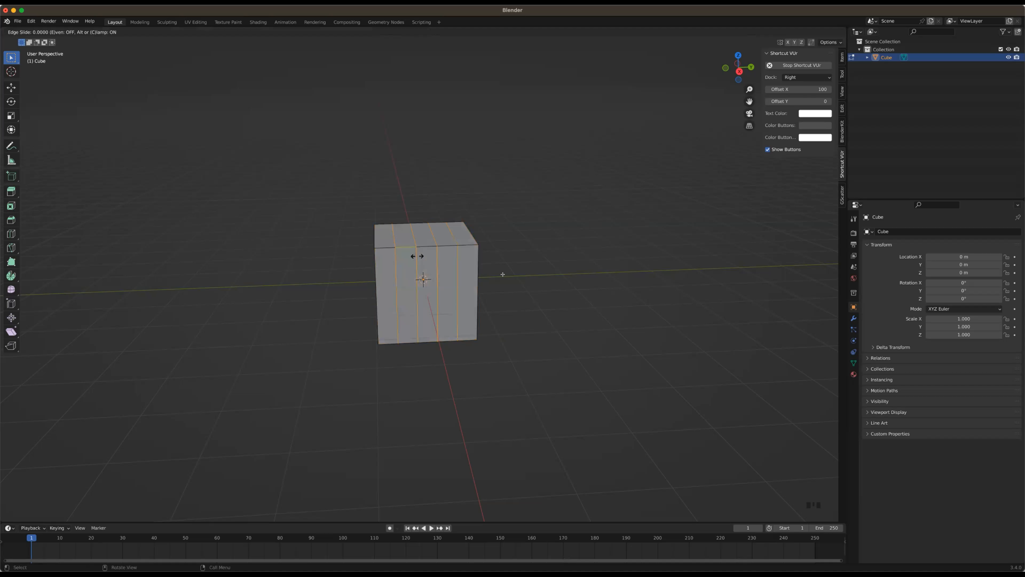
right_click(418, 256)
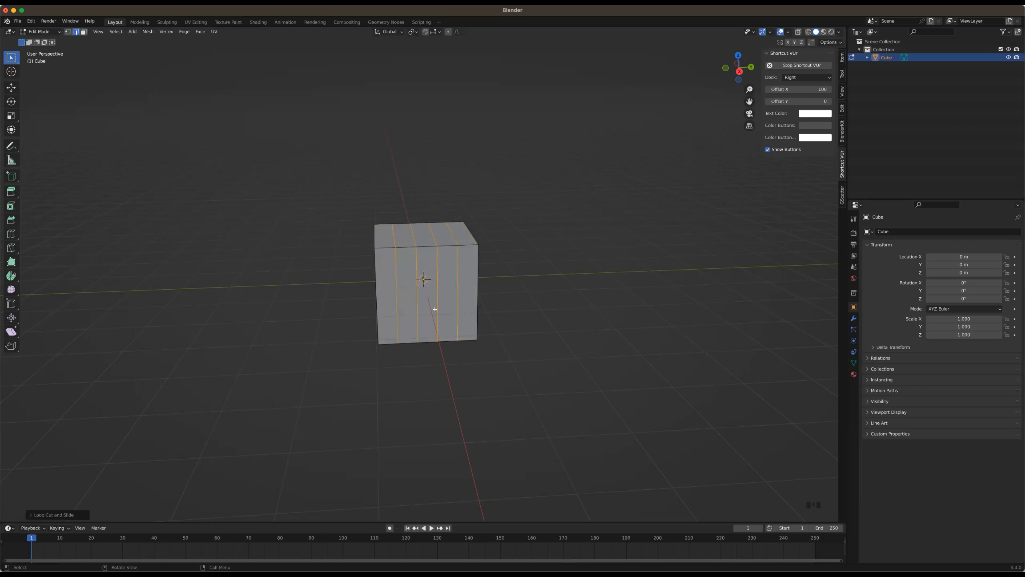
middle_drag(523, 283, 504, 312)
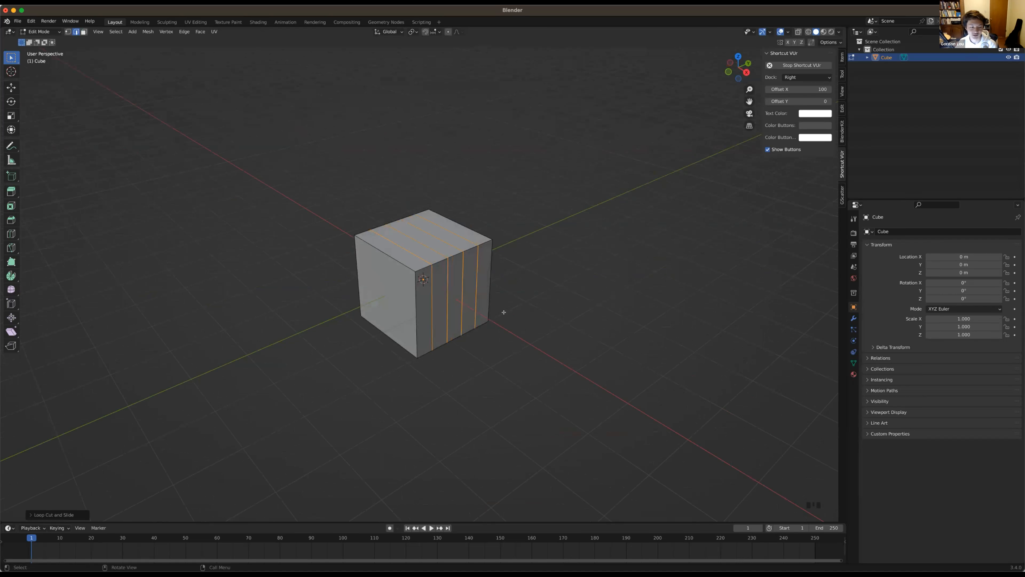
Undo the loop cuts and cut the cube again with 4 evenly spaced vertical loops, keeping them unslid
key(super+z)
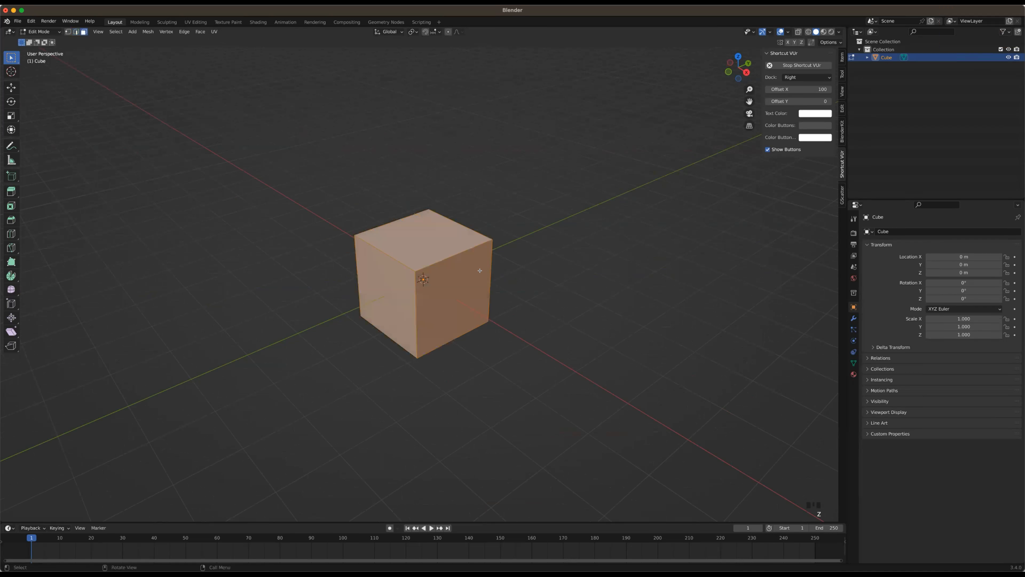
click(478, 253)
key(ctrl+r)
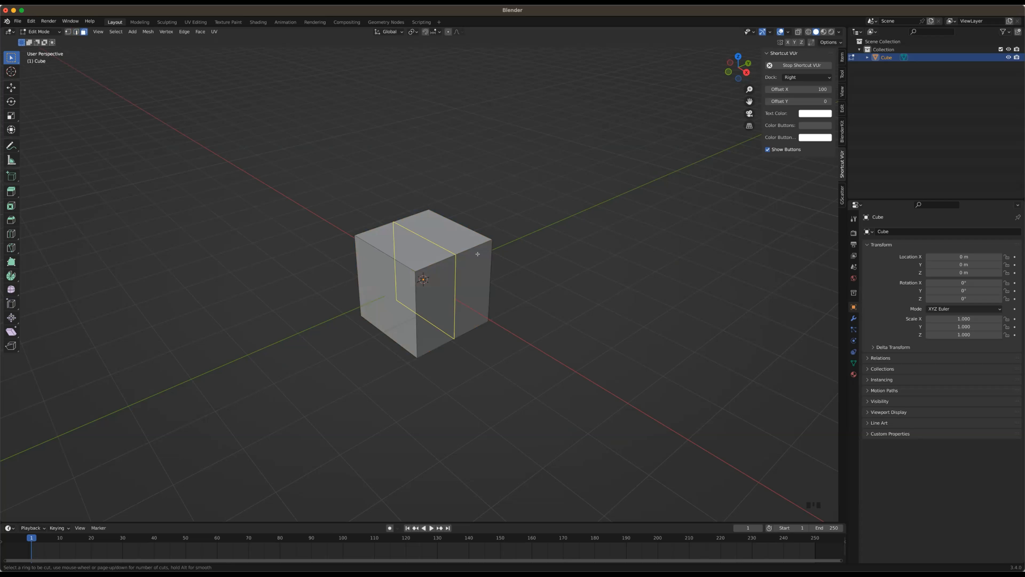
scroll(478, 254, up, 3)
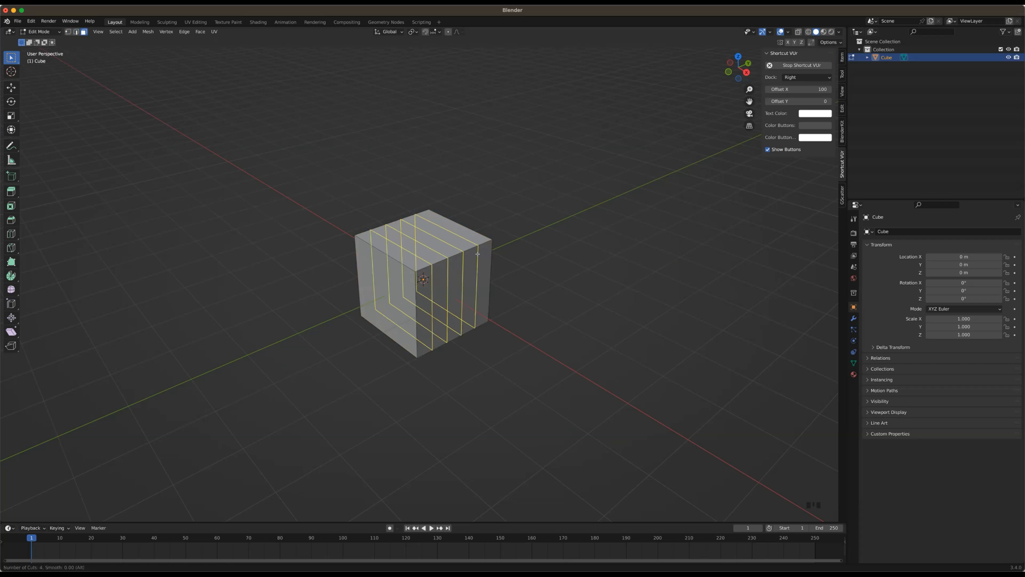
scroll(478, 254, down, 1)
scroll(477, 254, down, 2)
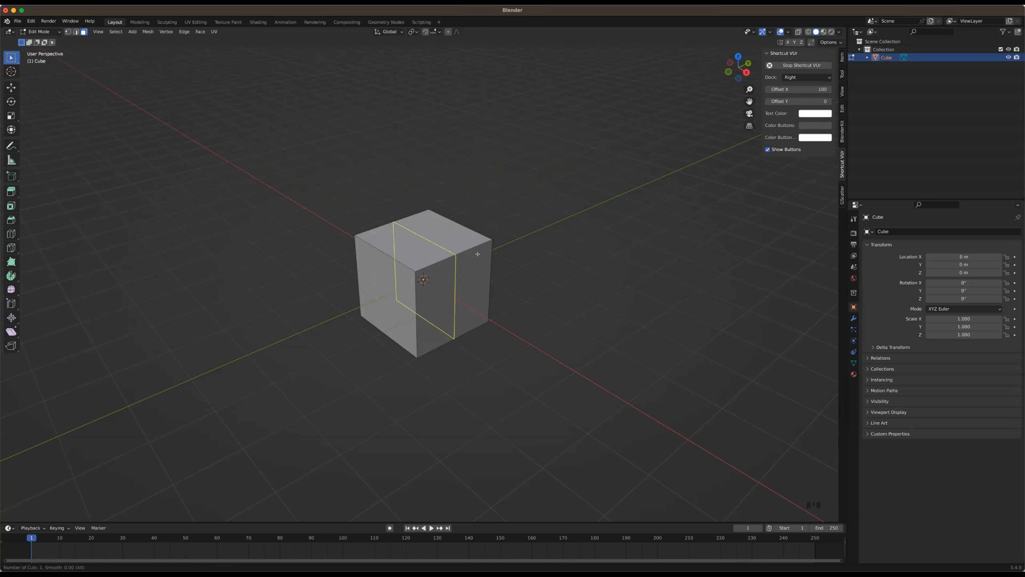
key(4)
click(477, 254)
right_click(480, 258)
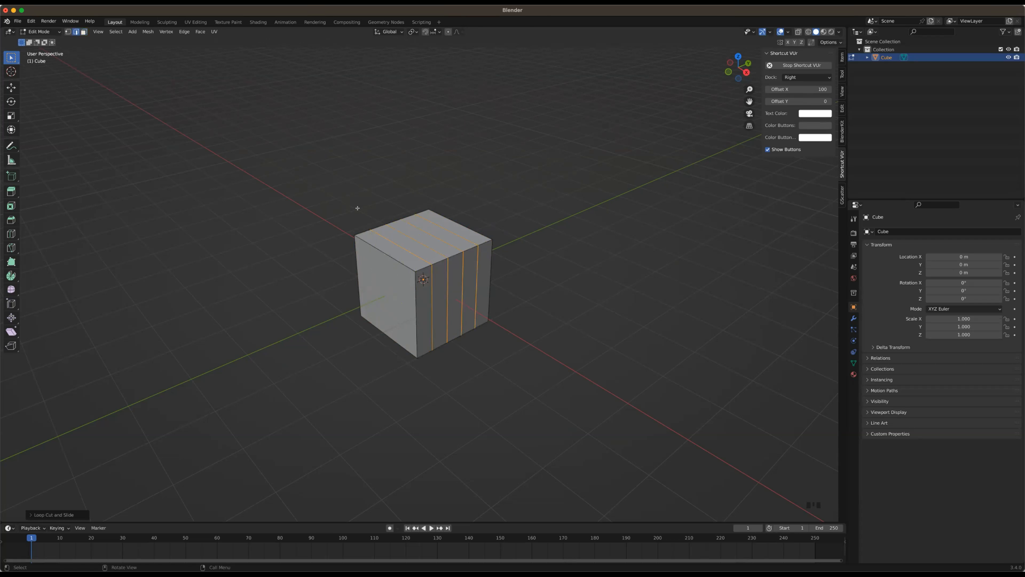
Clear the edge selection and delete the loop-cut cube in object mode
click(530, 219)
click(491, 251)
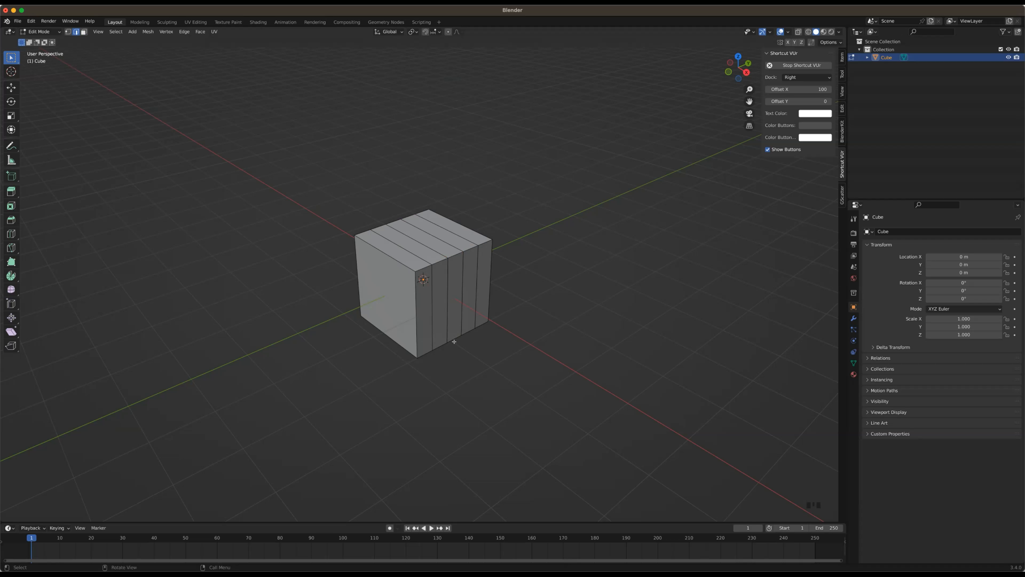
key(ctrl)
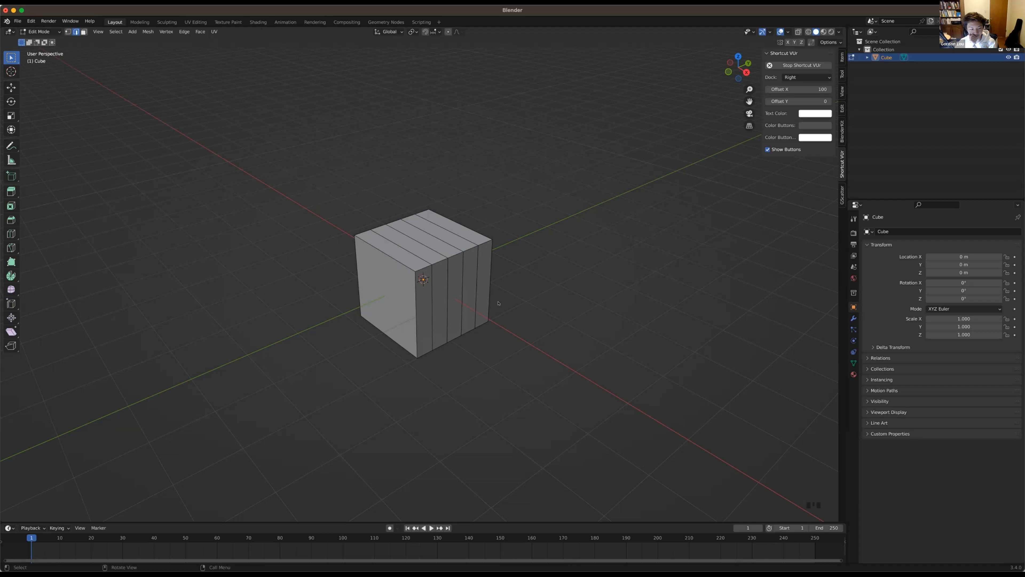
key(Tab)
key(x)
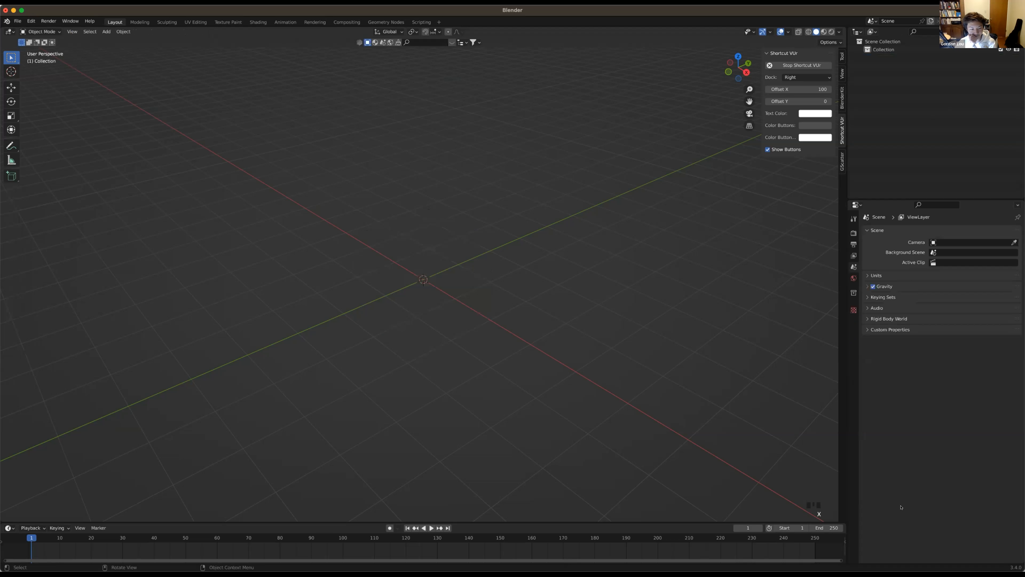
Split the properties area horizontally and turn the new lower area into an Image Editor
right_click(895, 561)
click(896, 563)
click(886, 422)
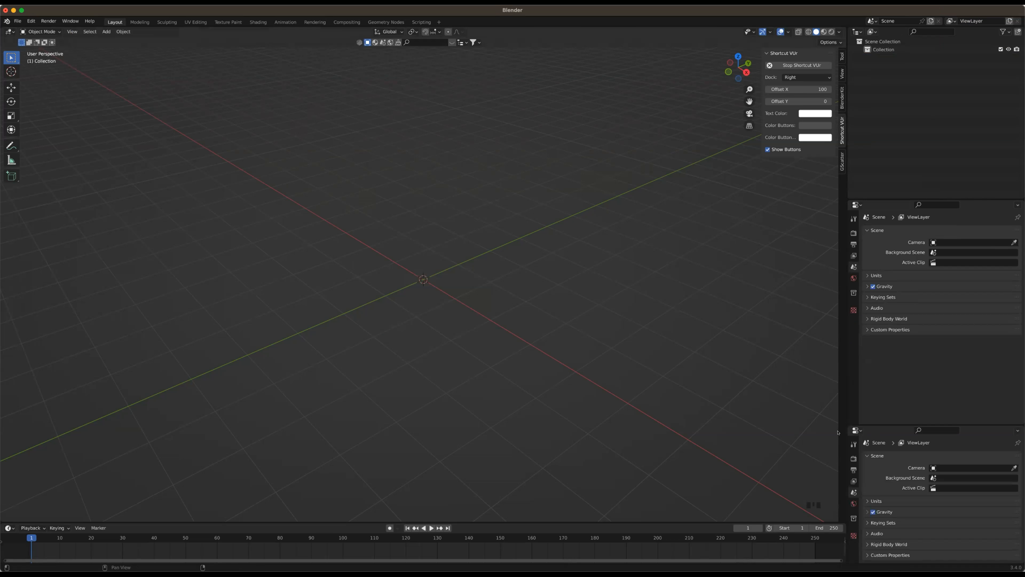
click(856, 430)
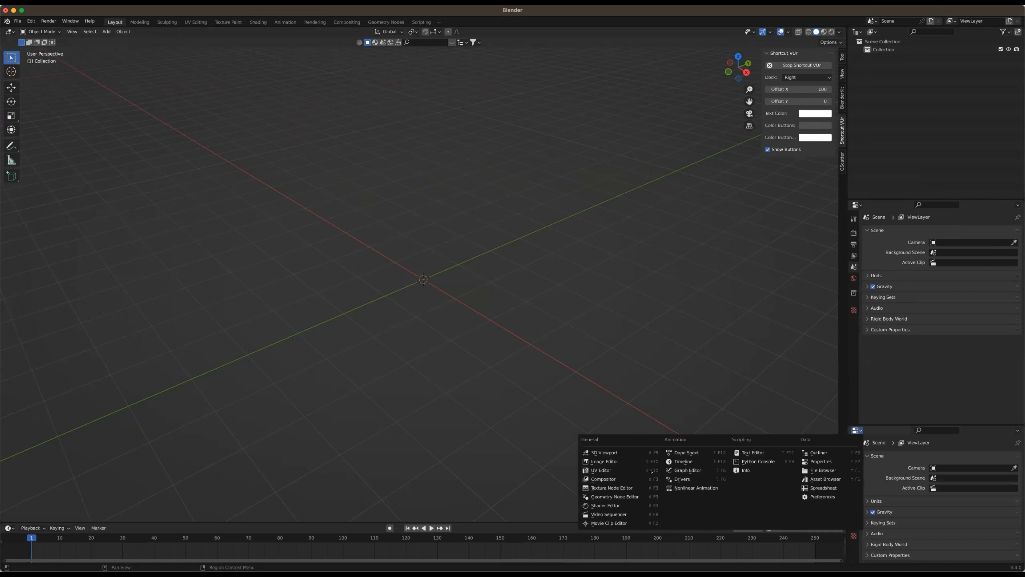
click(617, 462)
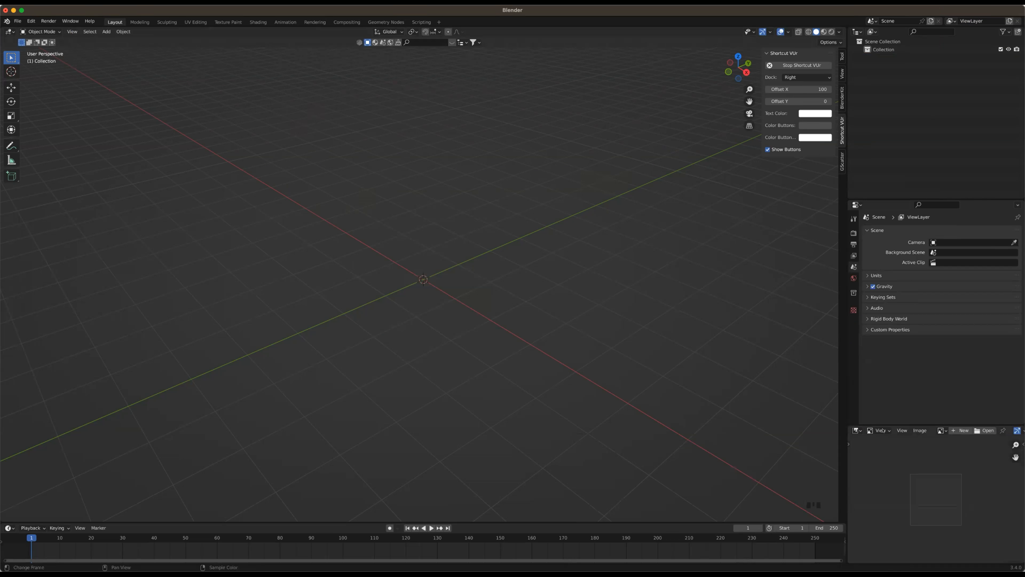
Open Sword.webp in the Image Editor as a reference, showing the sword's hilt in close-up
click(984, 430)
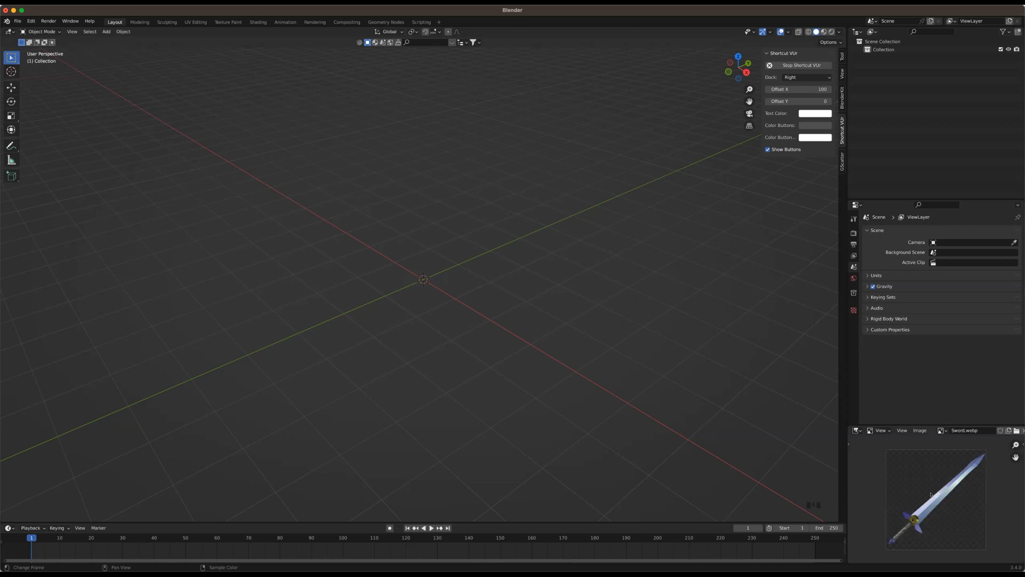
scroll(931, 505, up, 2)
middle_drag(927, 496, 936, 479)
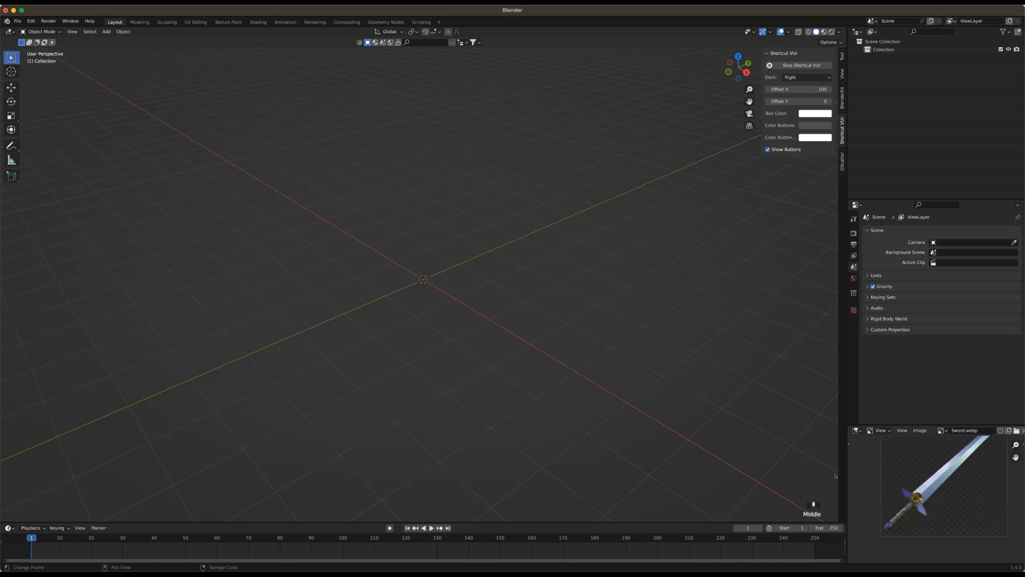
scroll(909, 485, up, 2)
middle_drag(941, 469, 971, 456)
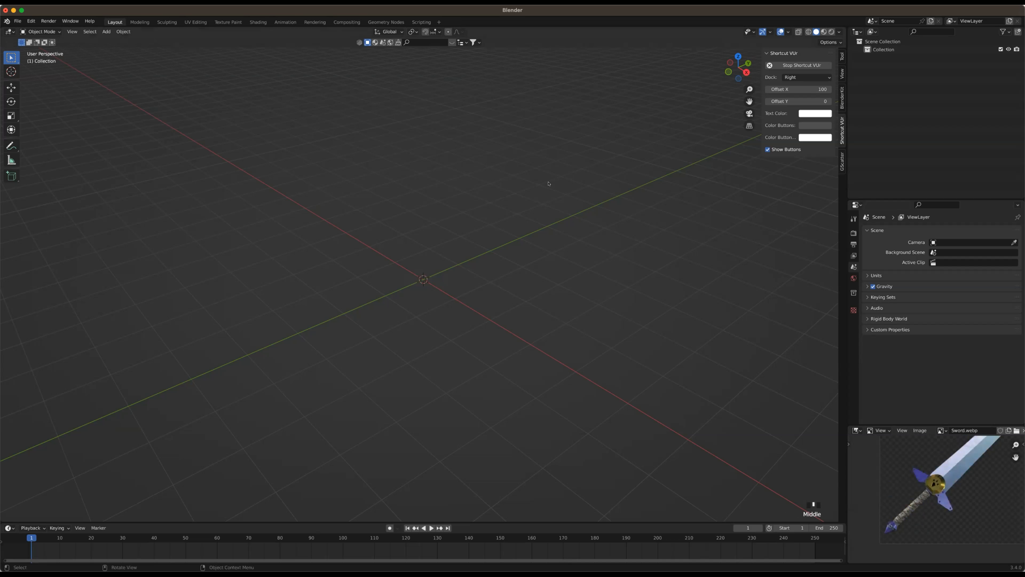
Add a cylinder mesh at the origin while working in the right orthographic view
middle_drag(521, 220, 530, 245)
middle_drag(606, 249, 522, 218)
middle_drag(517, 261, 758, 78)
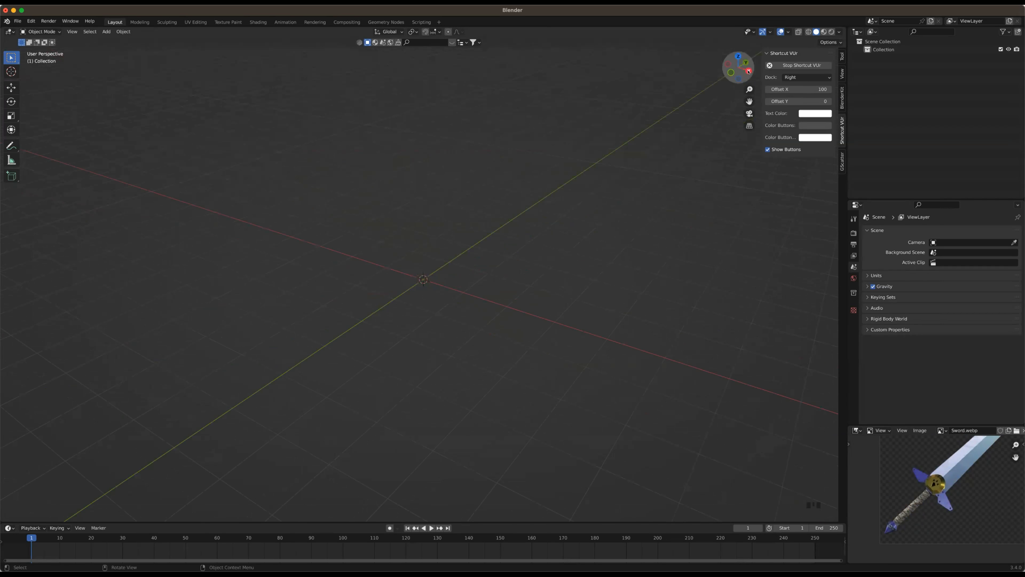
click(748, 71)
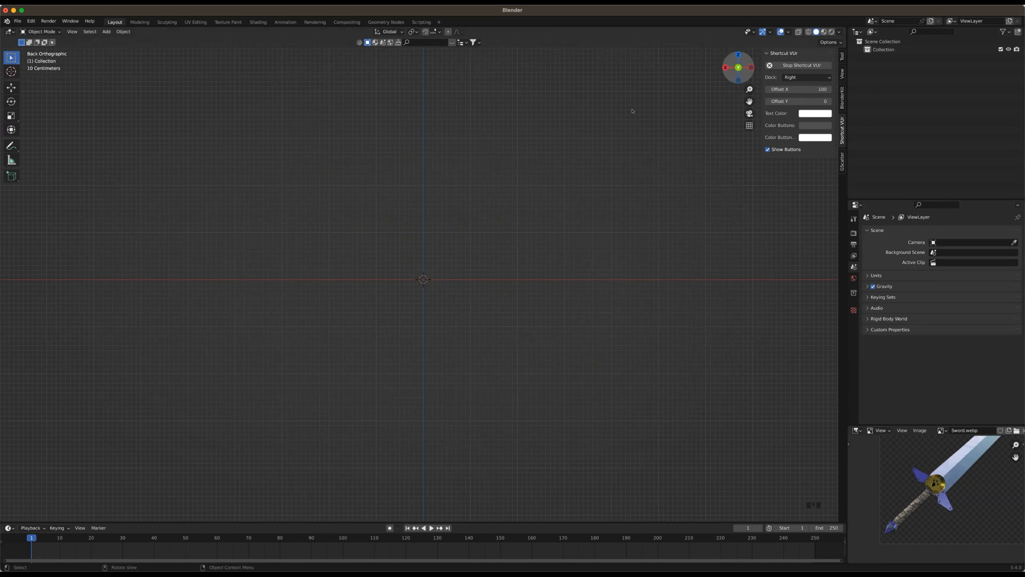
click(725, 68)
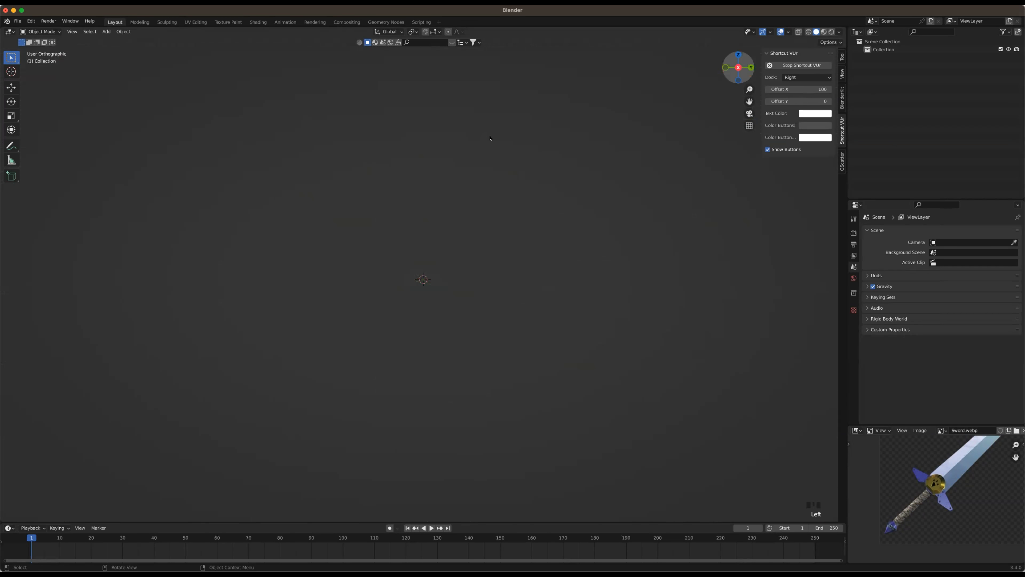
shift+middle_drag(506, 323, 507, 354)
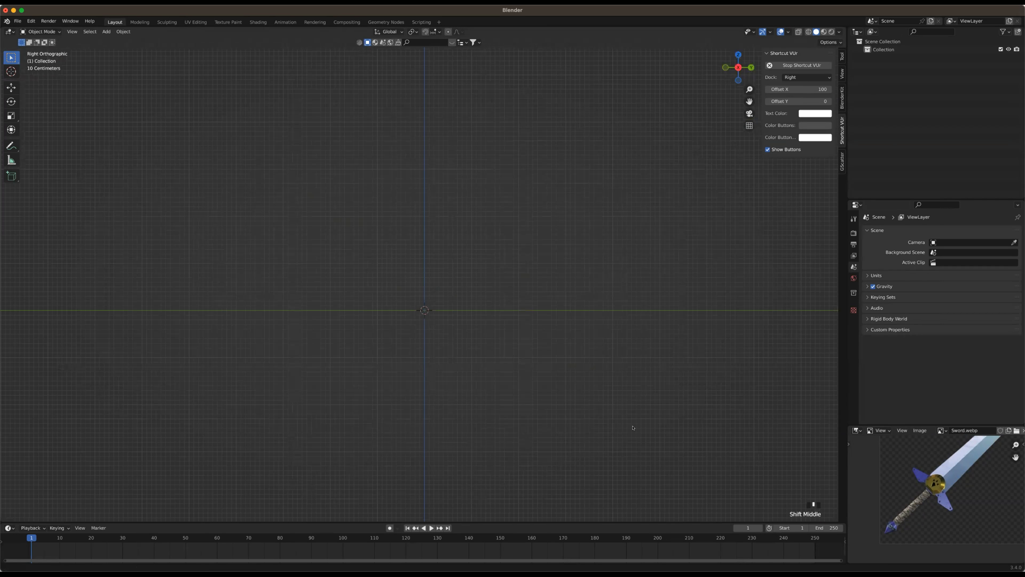
scroll(900, 495, up, 2)
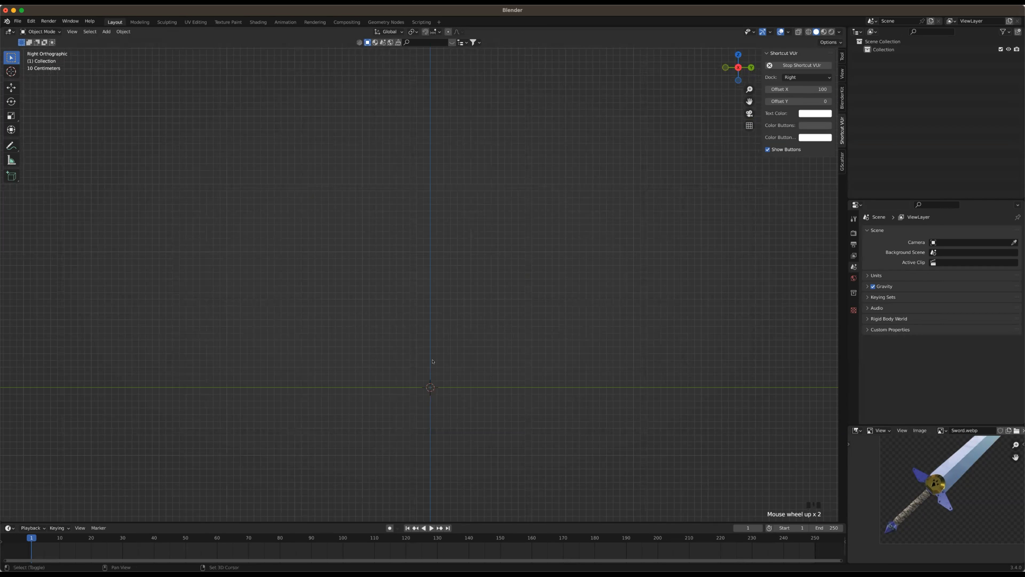
key(shift+a)
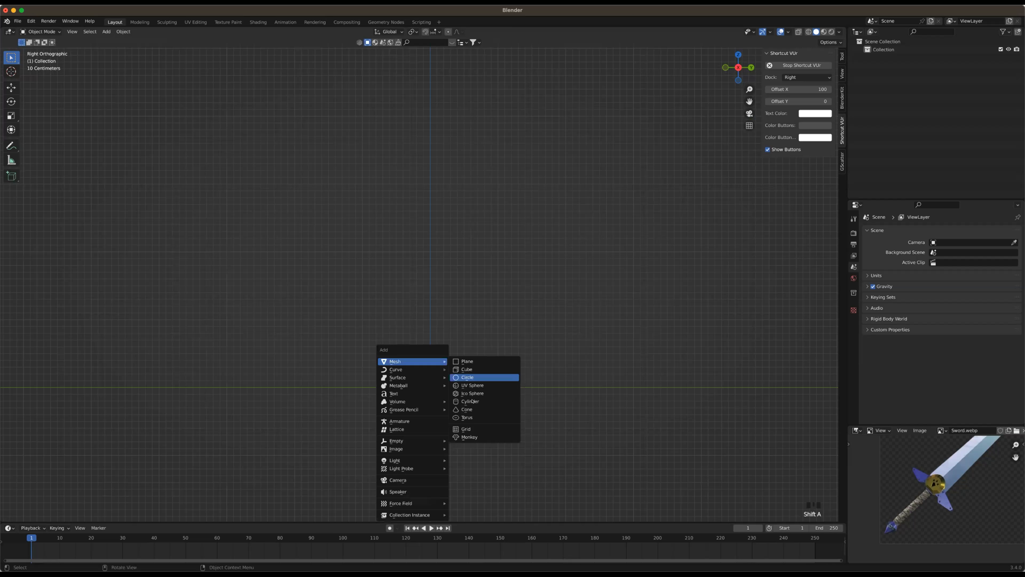
key(Return)
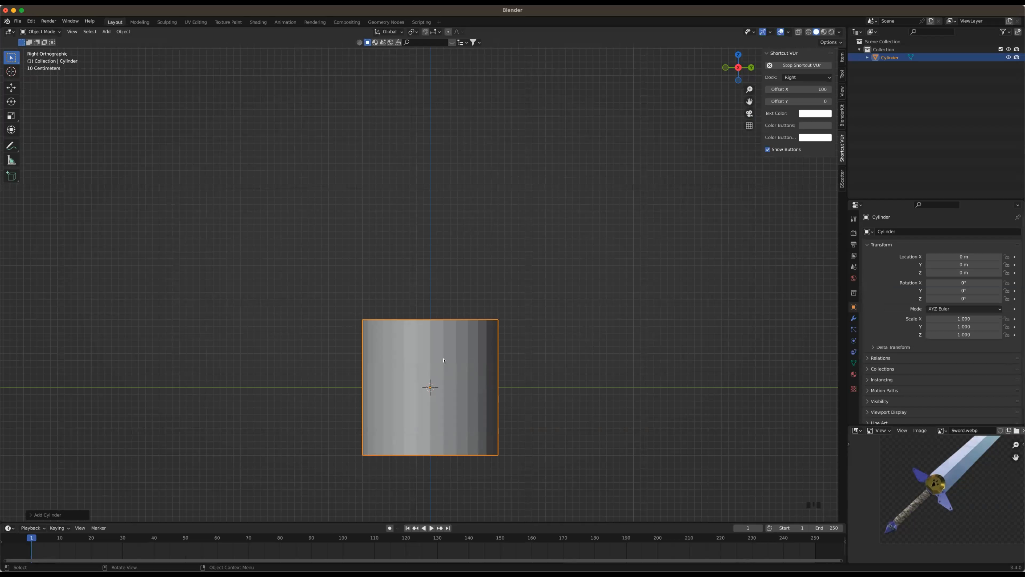
Scale the cylinder down in X and Y to about 0.156 while keeping its Z dimension locked
key(s)
key(shift+z)
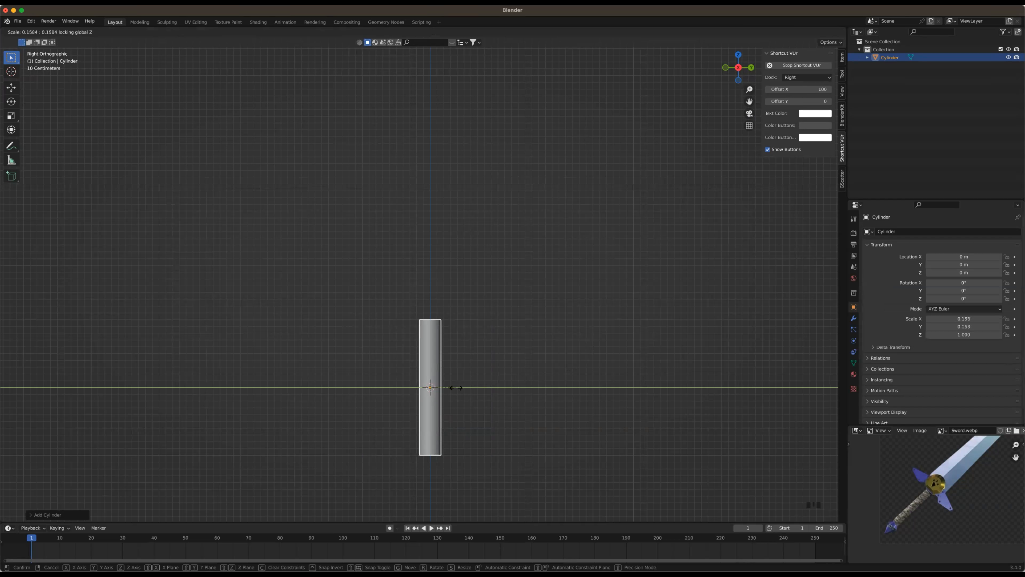
click(452, 387)
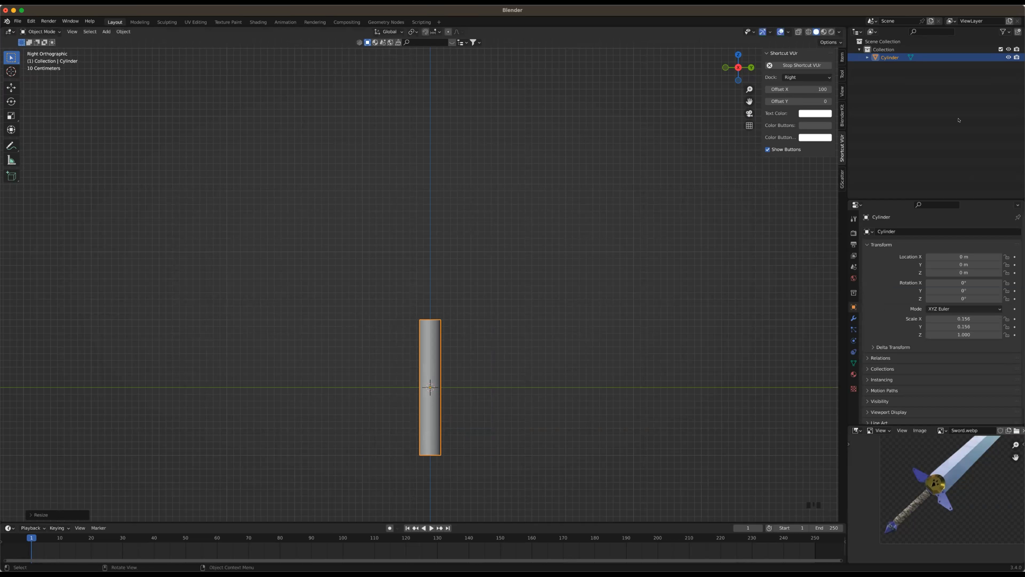
Set the cylinder's X and Y scale to exactly 0.15 and deselect it
click(969, 318)
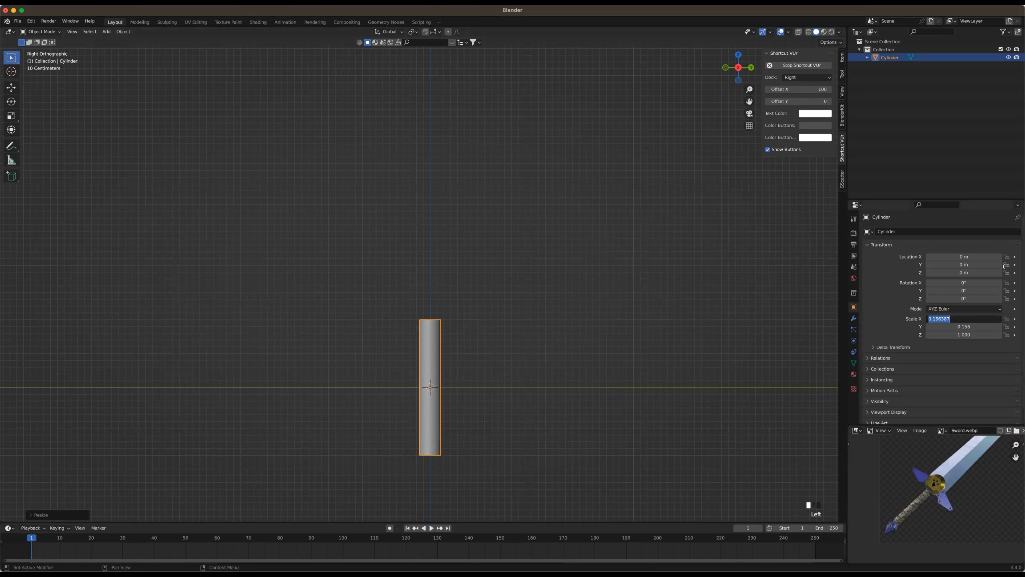
text(0.15)
key(Tab)
text(0.15)
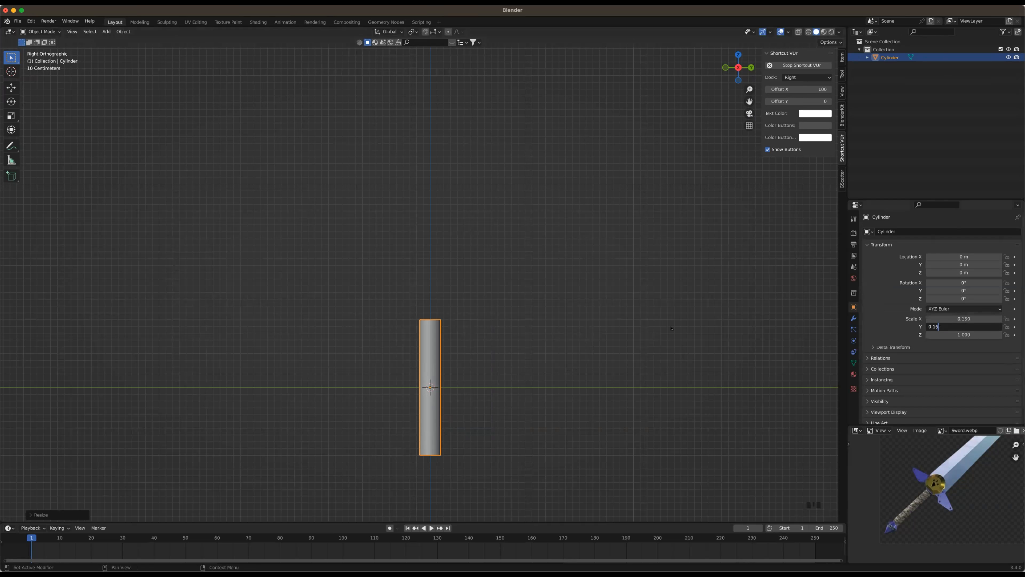
key(Return)
click(515, 278)
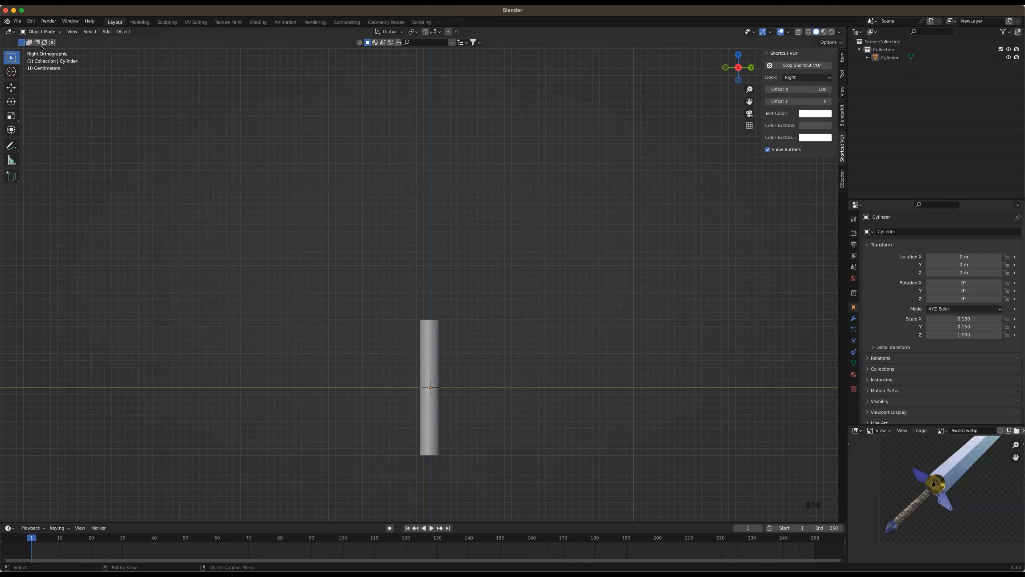
Switch the viewport shading to wireframe and return it to solid
key(Left)
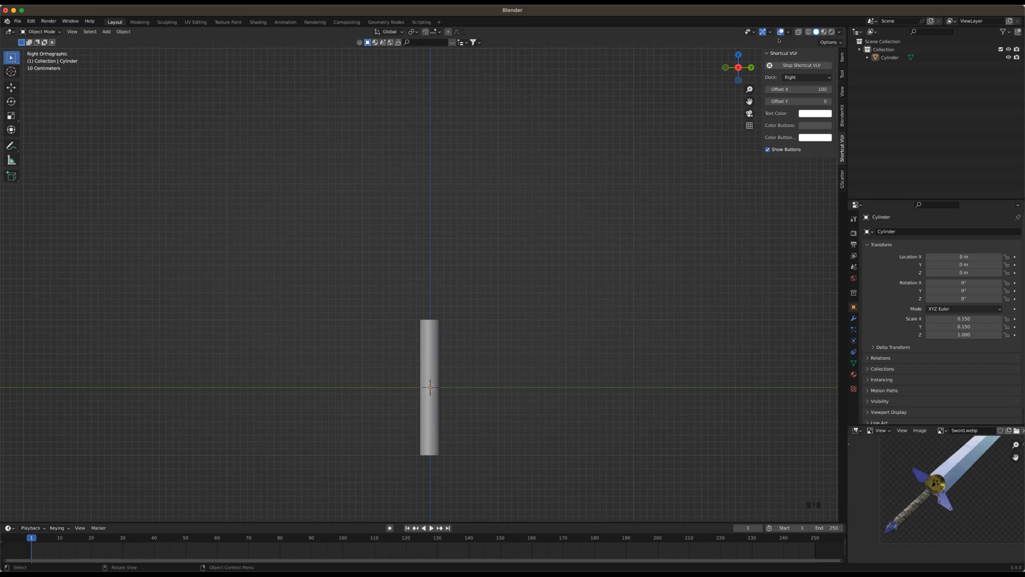
click(810, 31)
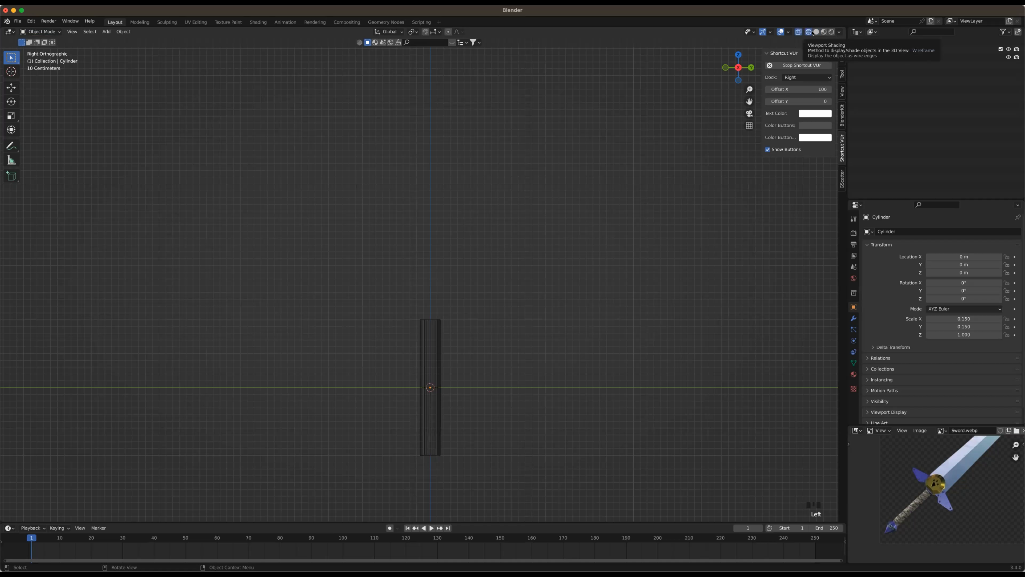
click(813, 32)
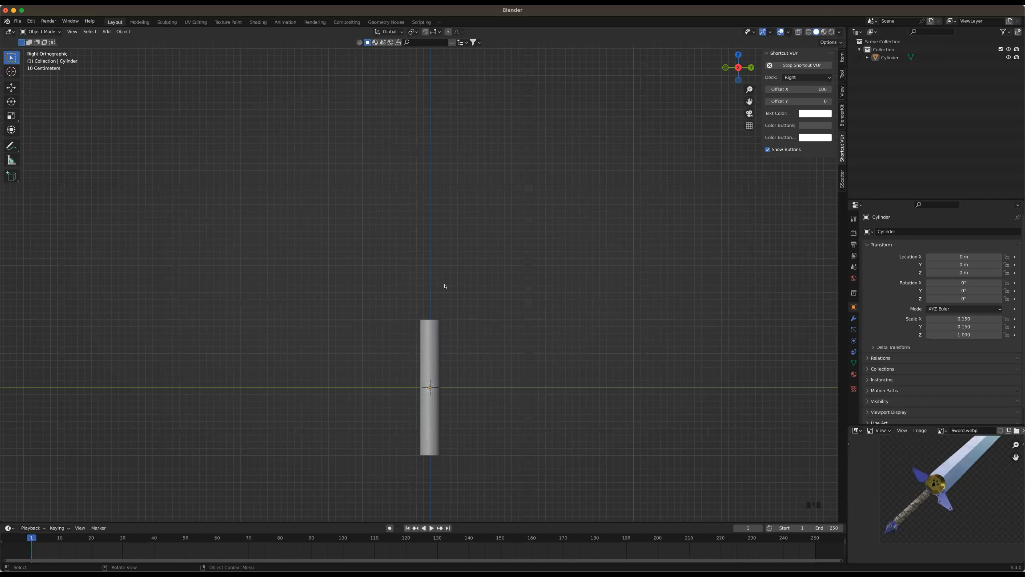
Select the cylinder again, set its X and Y scale to 0.125, and clear the selection
shift+middle_drag(447, 299, 457, 349)
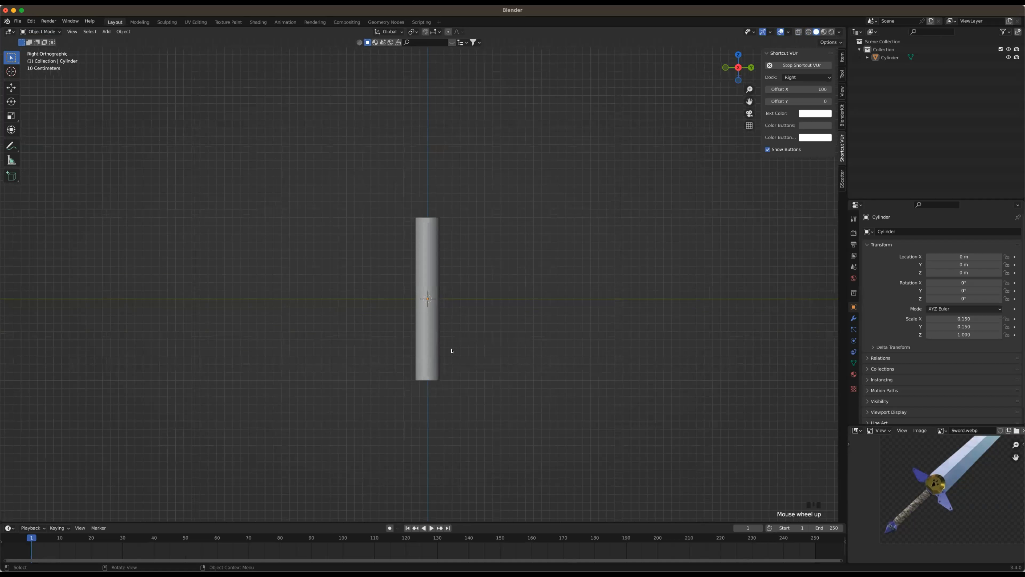
scroll(432, 361, up, 3)
click(433, 361)
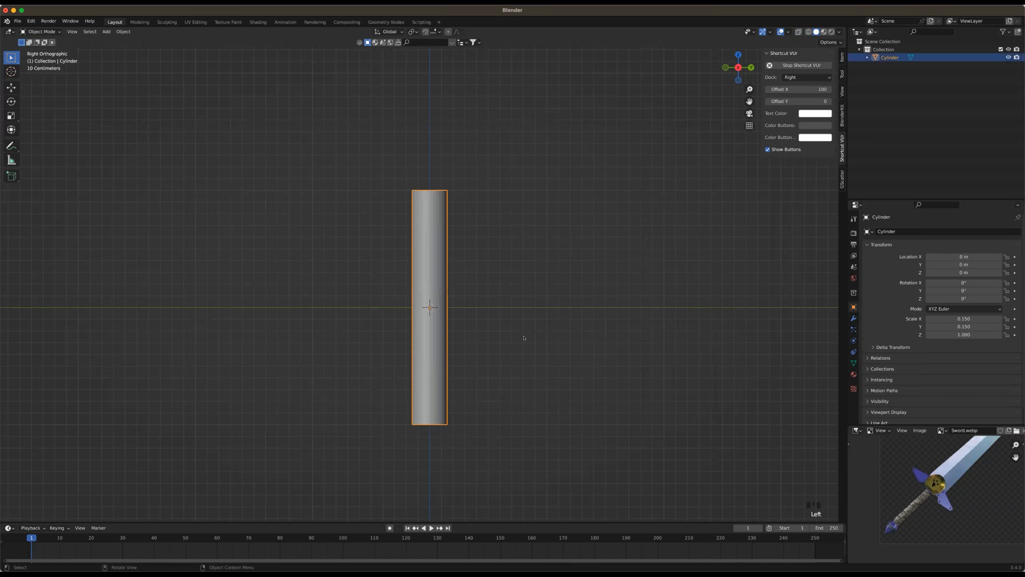
click(475, 341)
scroll(476, 342, down, 2)
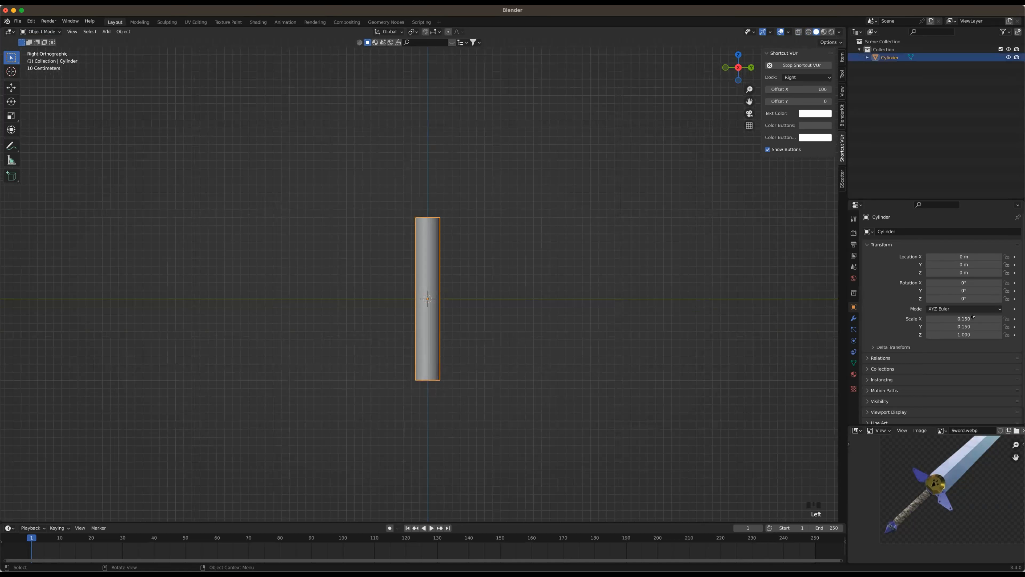
click(972, 318)
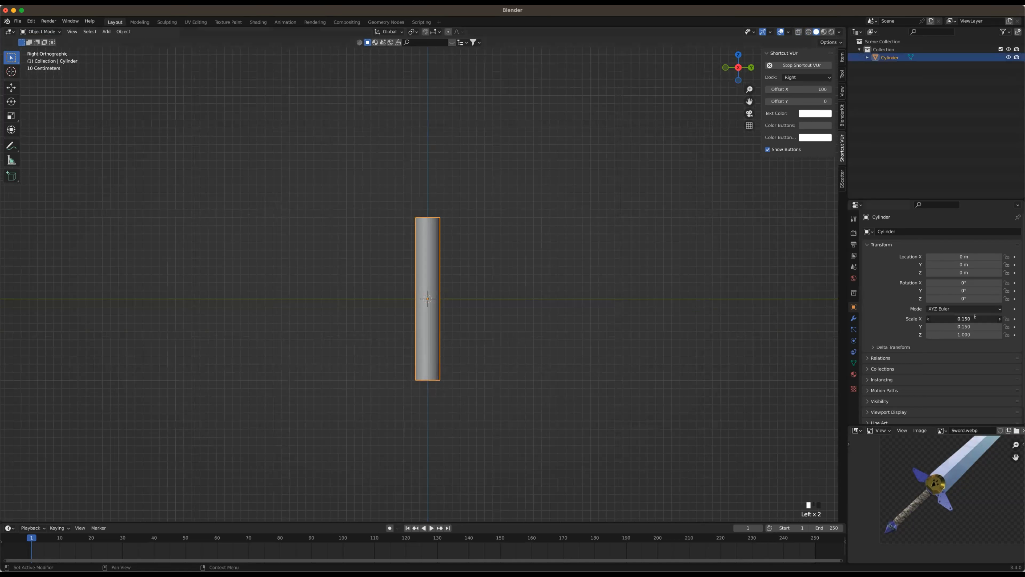
text(0.125)
key(Tab)
text(0.12)
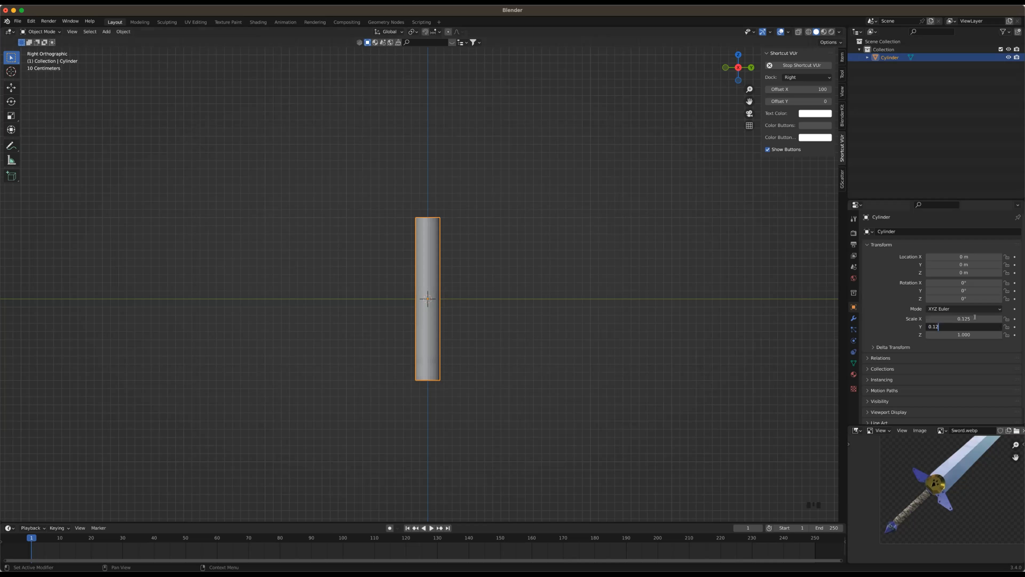
text(5)
key(Return)
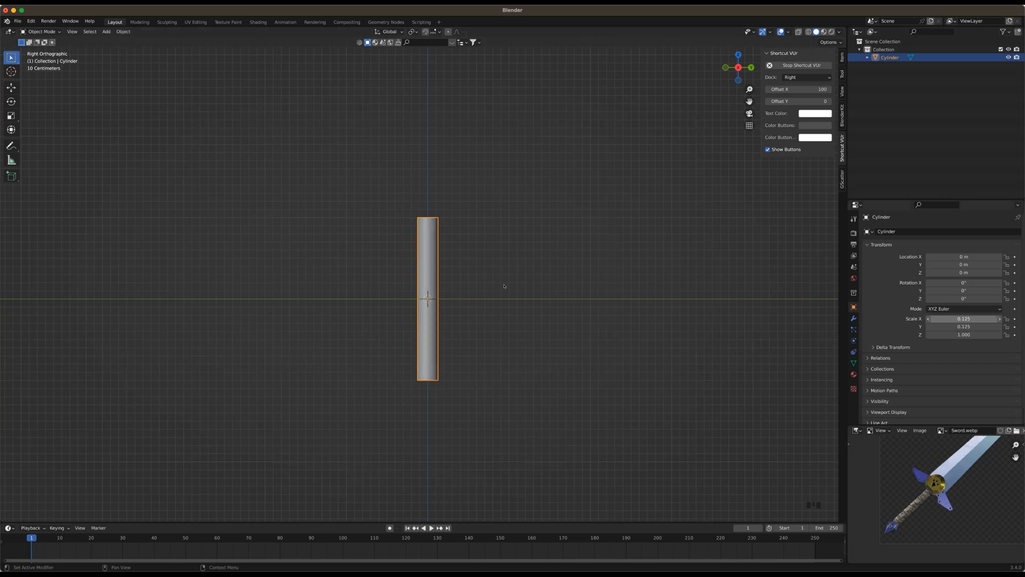
click(526, 302)
click(655, 423)
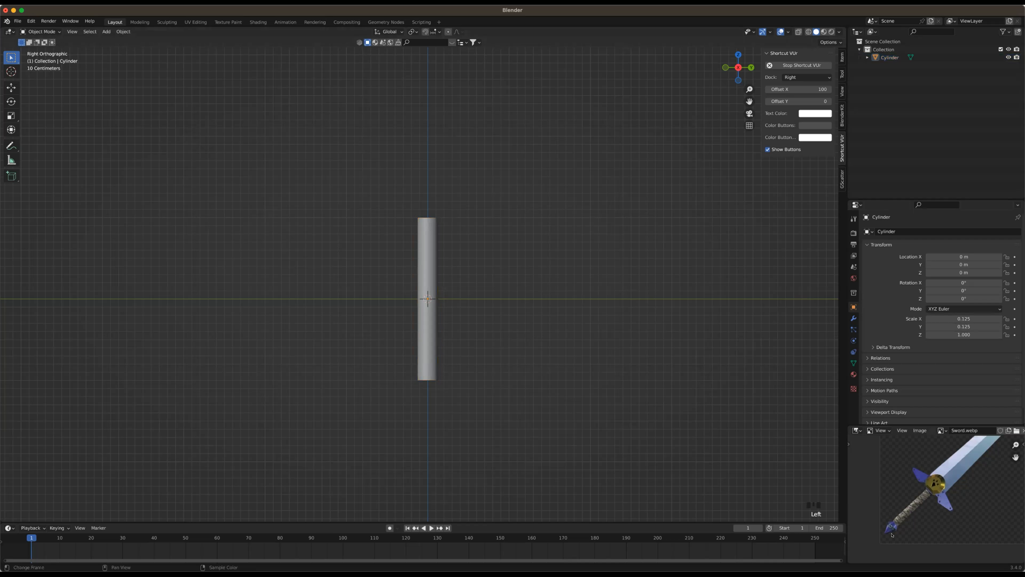
Add a second cylinder at the origin and scale it down uniformly to about 0.137
key(shift)
key(shift+a)
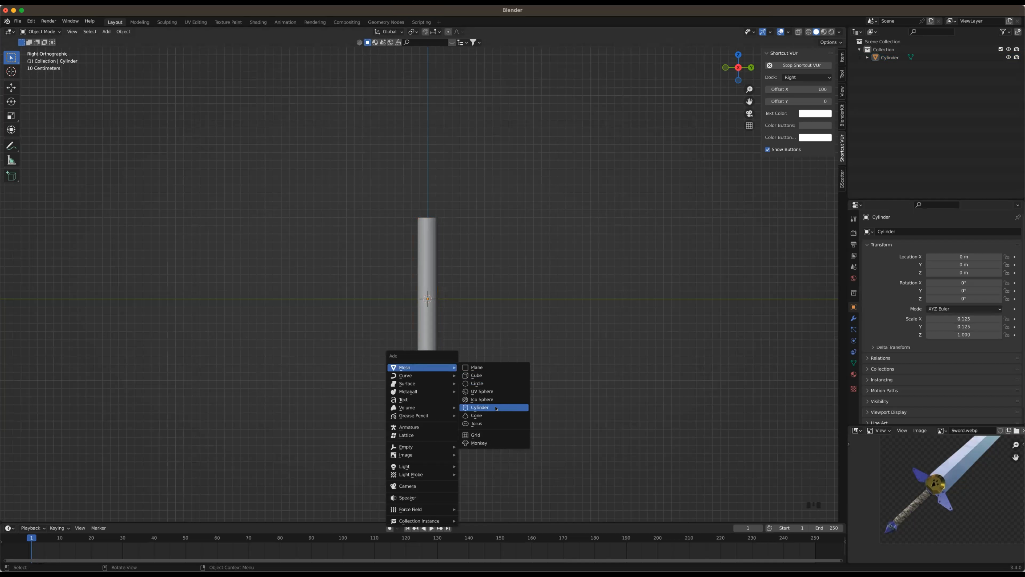
key(Return)
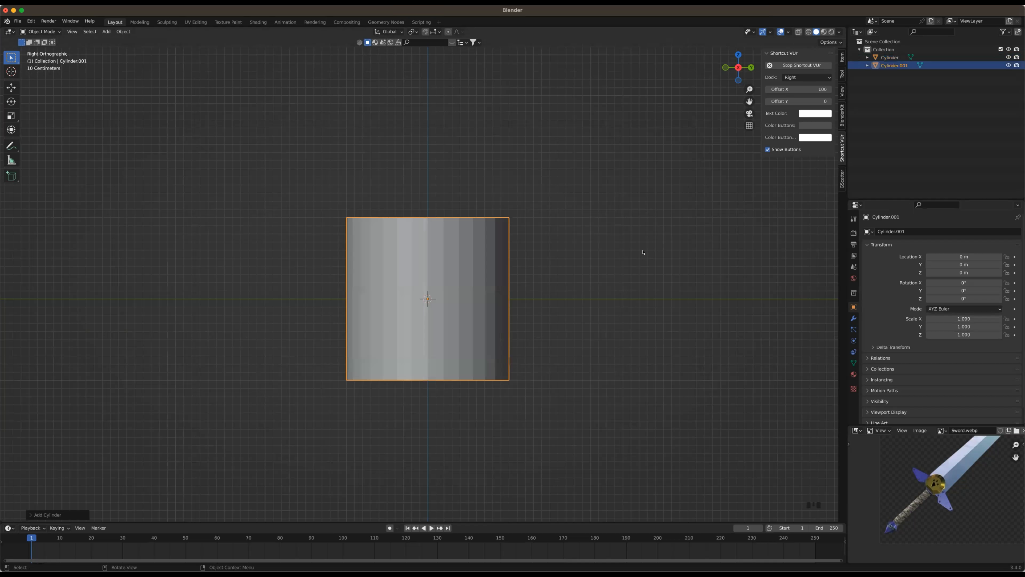
key(s)
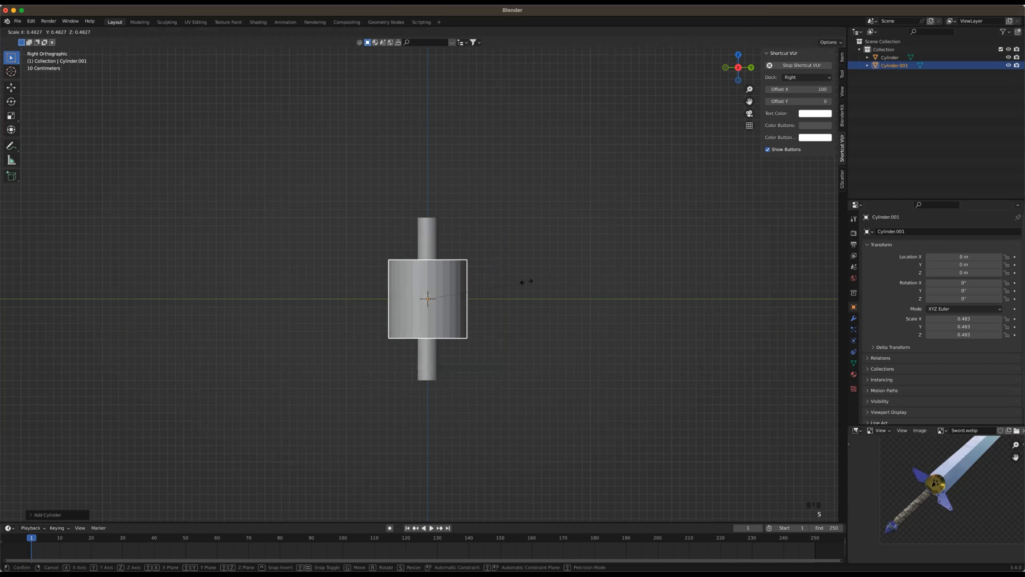
key(x)
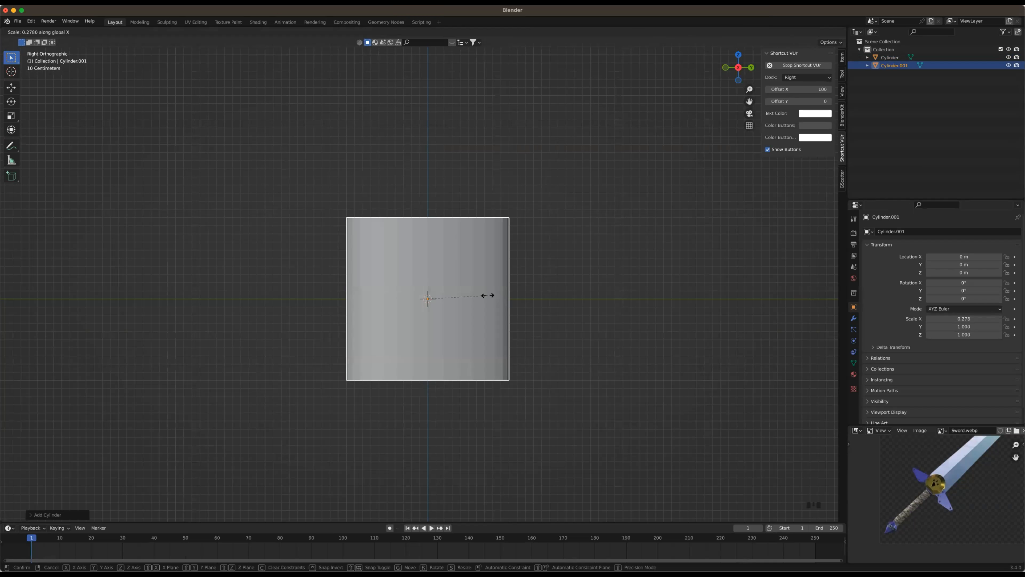
key(y)
key(z)
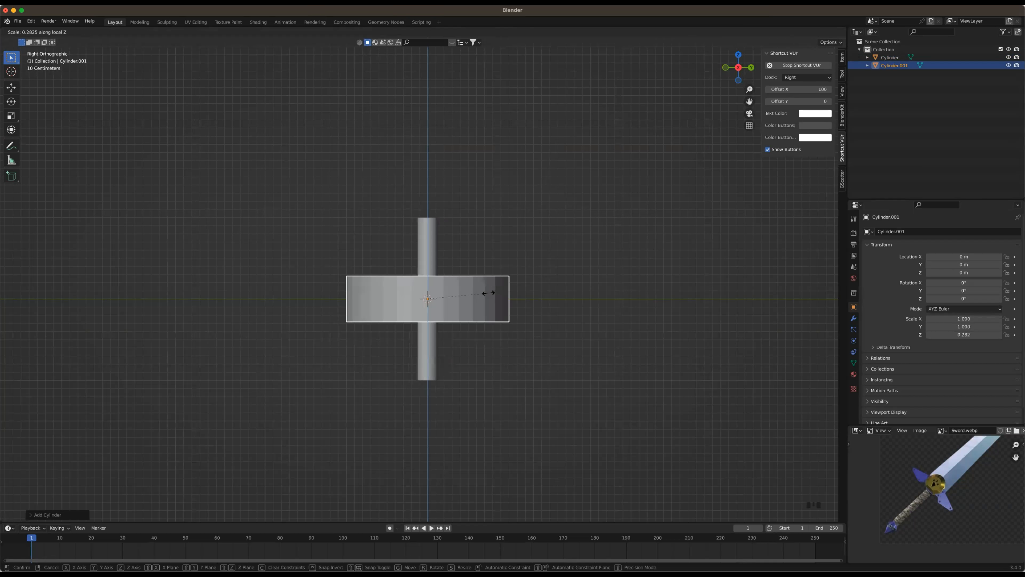
key(z)
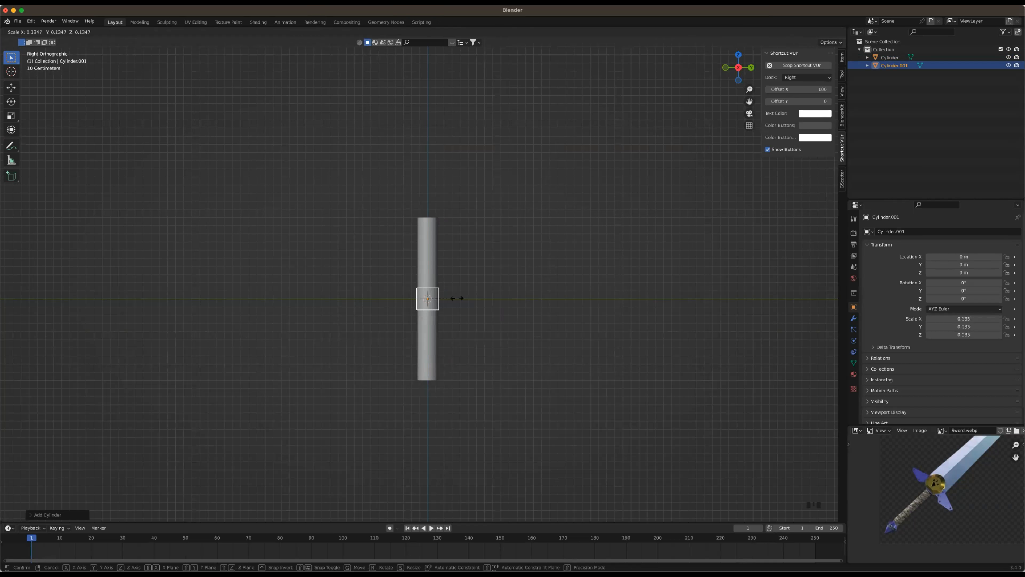
click(458, 298)
Set the second cylinder's X, Y and Z scale to 0.15
click(970, 312)
text(0.15)
key(Tab)
text(0.15)
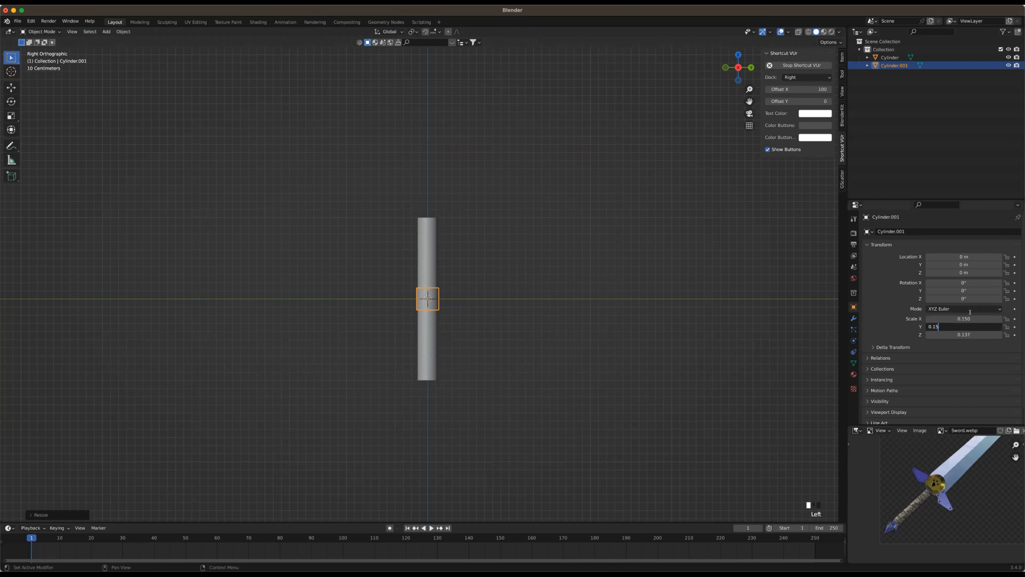
key(Tab)
text(0.15)
key(Return)
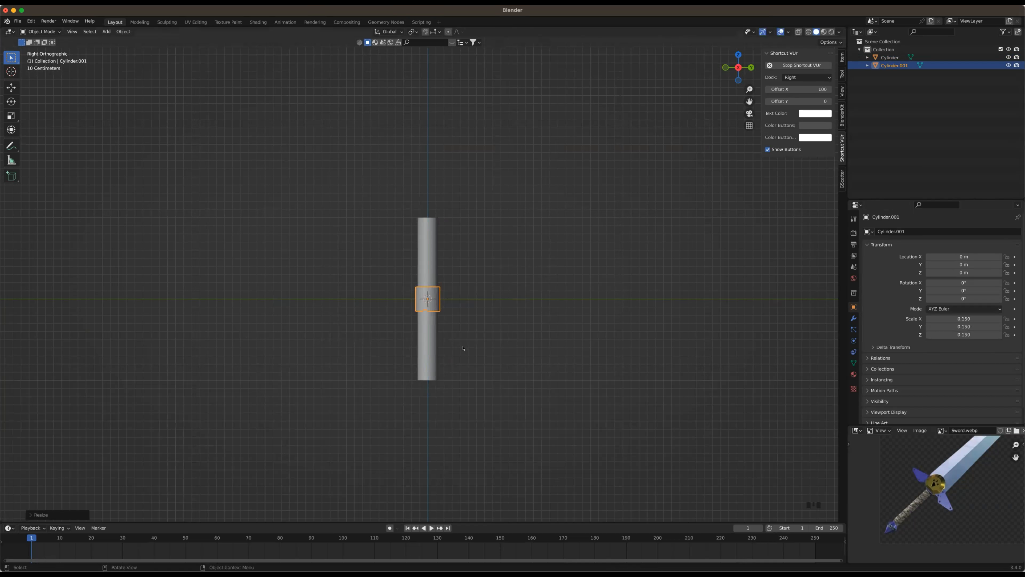
Move the small cylinder down along Z to about -1.127 m, at the handle's lower end, and deselect it
key(g)
key(z)
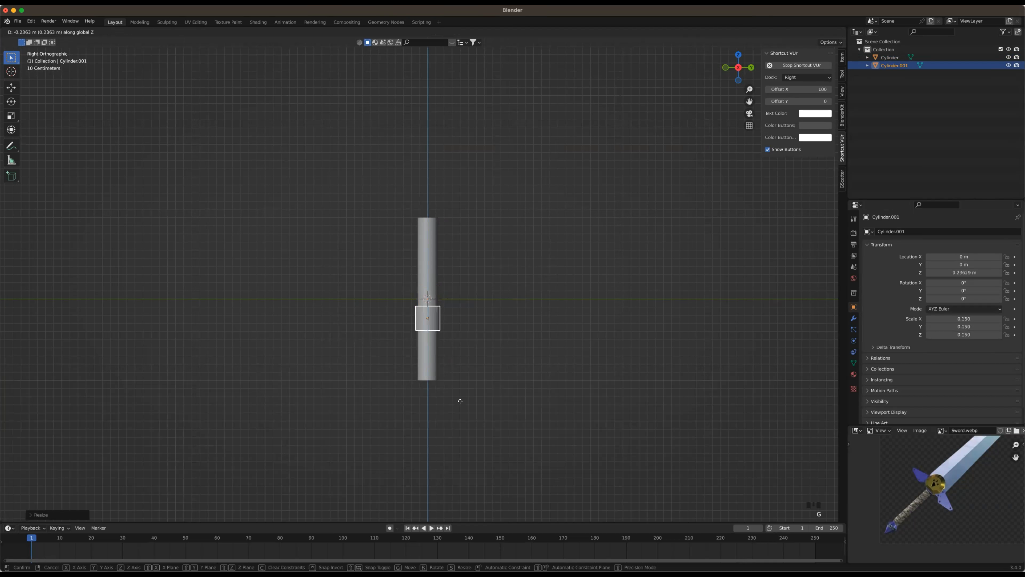
click(464, 439)
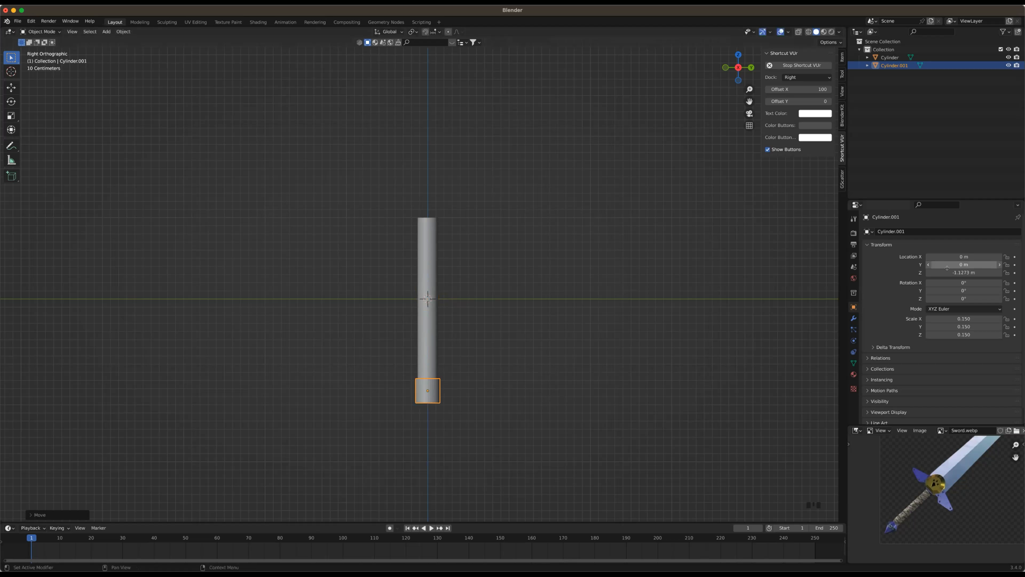
click(458, 369)
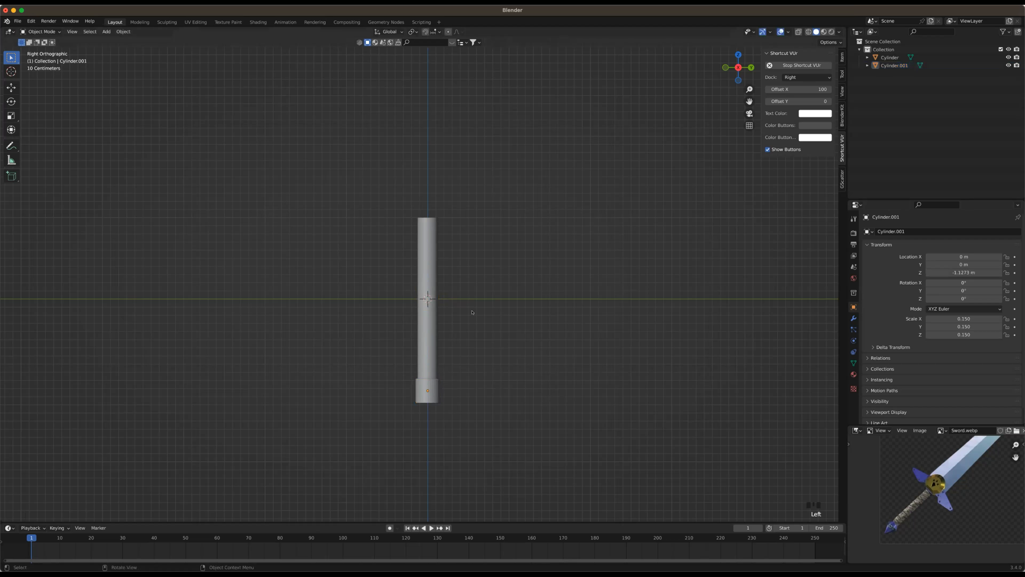
Add a cube at the origin and scale it down uniformly to about 0.212
scroll(474, 395, up, 1)
shift+middle_drag(474, 394, 479, 440)
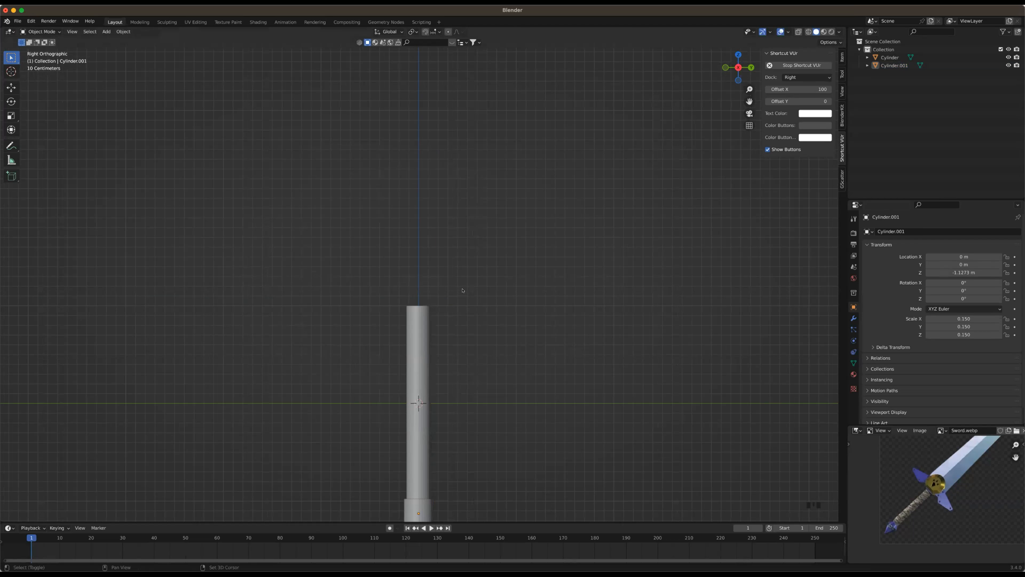
key(shift+a)
key(Return)
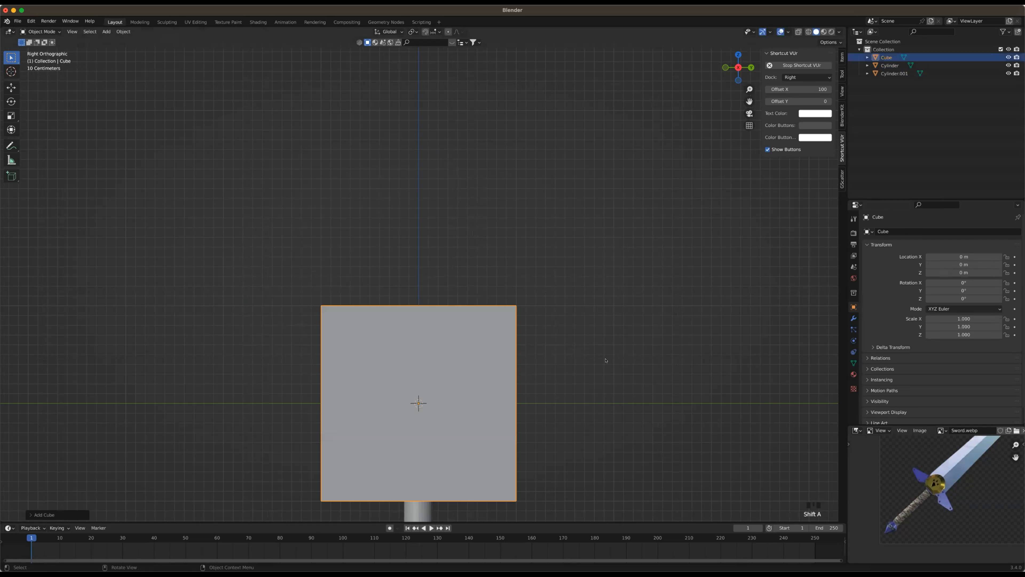
key(s)
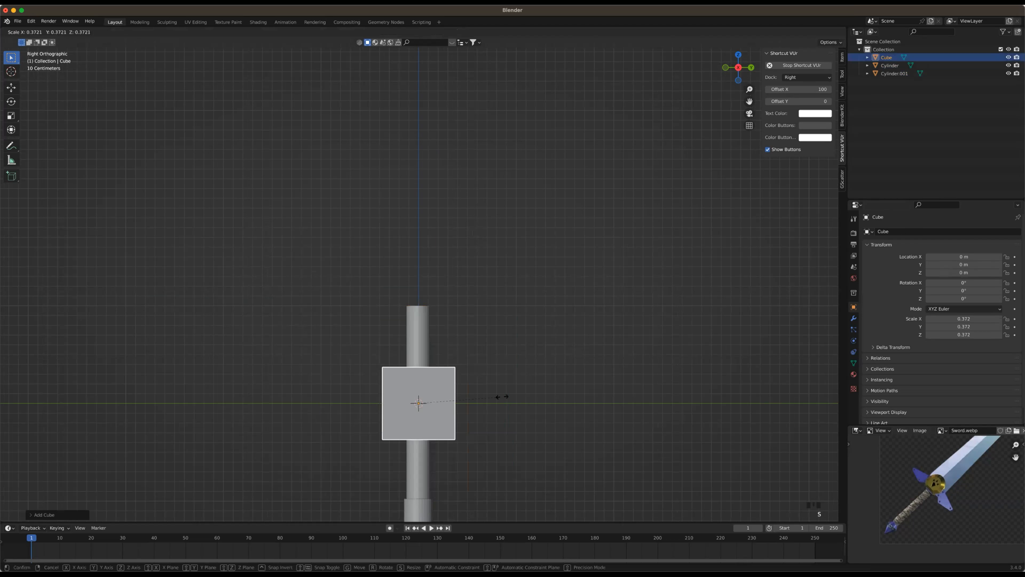
click(460, 413)
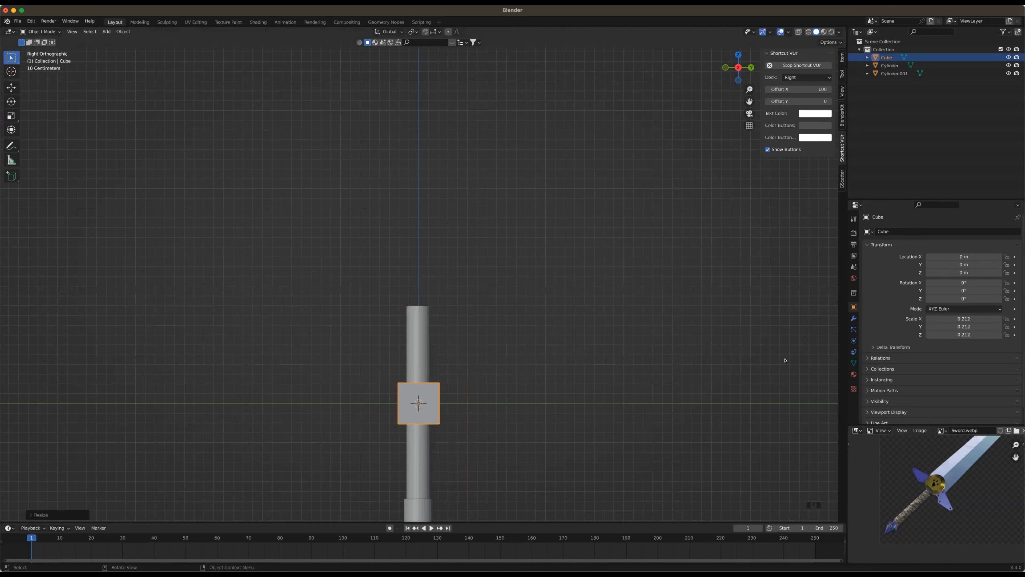
Set the cube's X, Y and Z scale to exactly 0.2
click(988, 316)
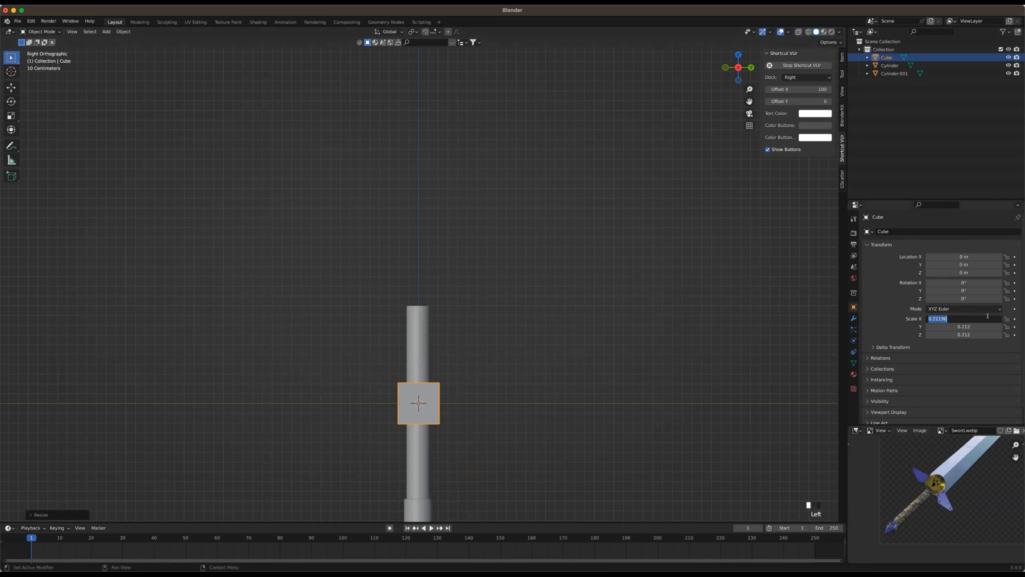
text(0.2)
key(Tab)
text(0.2)
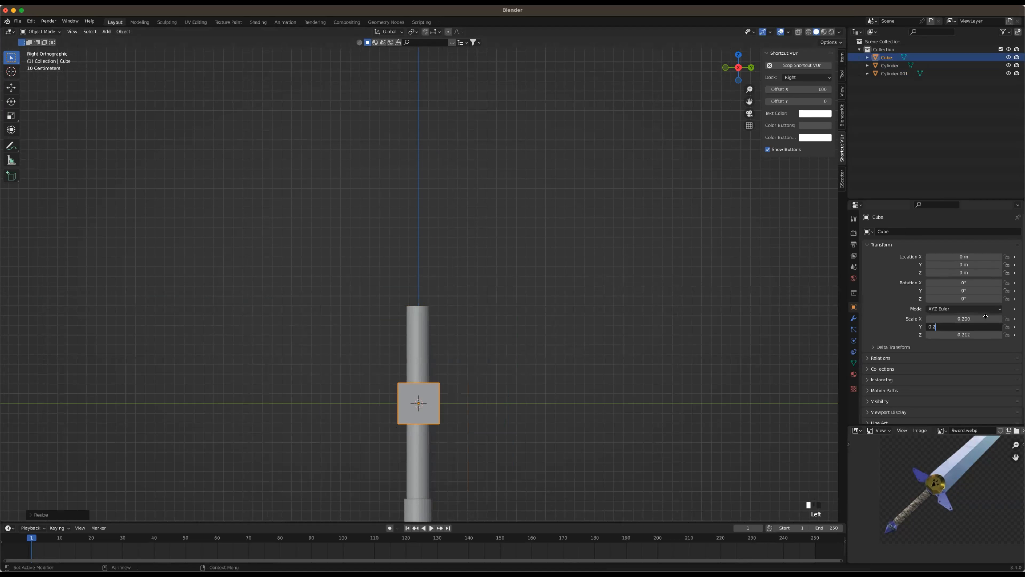
key(Tab)
text(0.2)
key(Return)
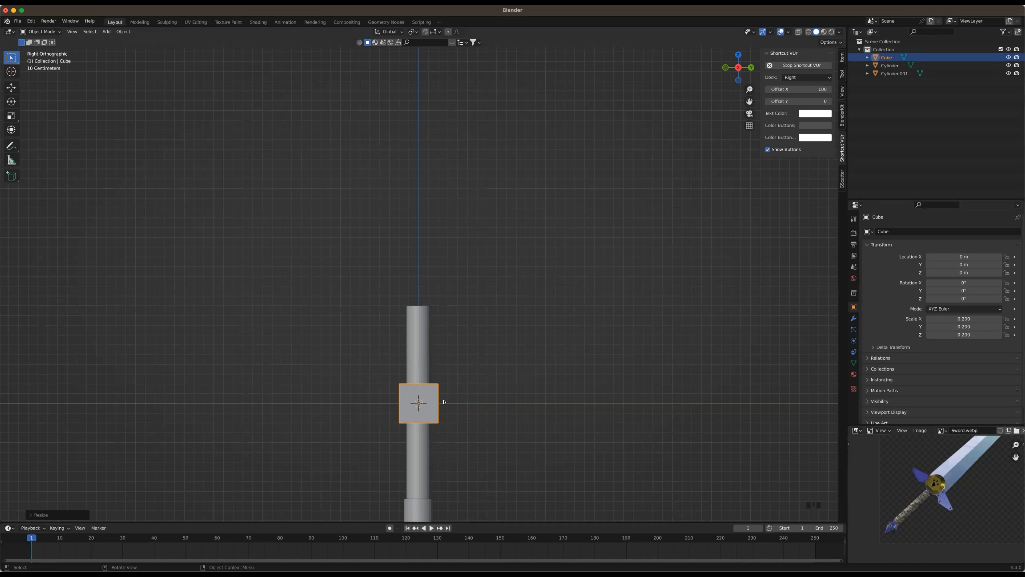
Move the cube up along Z to about 1.186 m, onto the handle's upper end, and deselect it
key(g)
key(z)
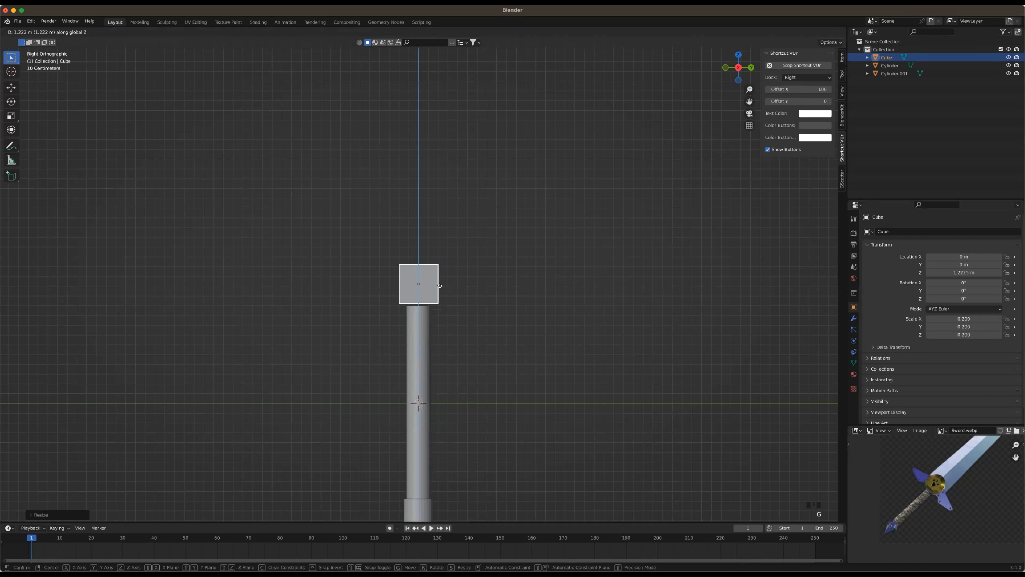
click(879, 278)
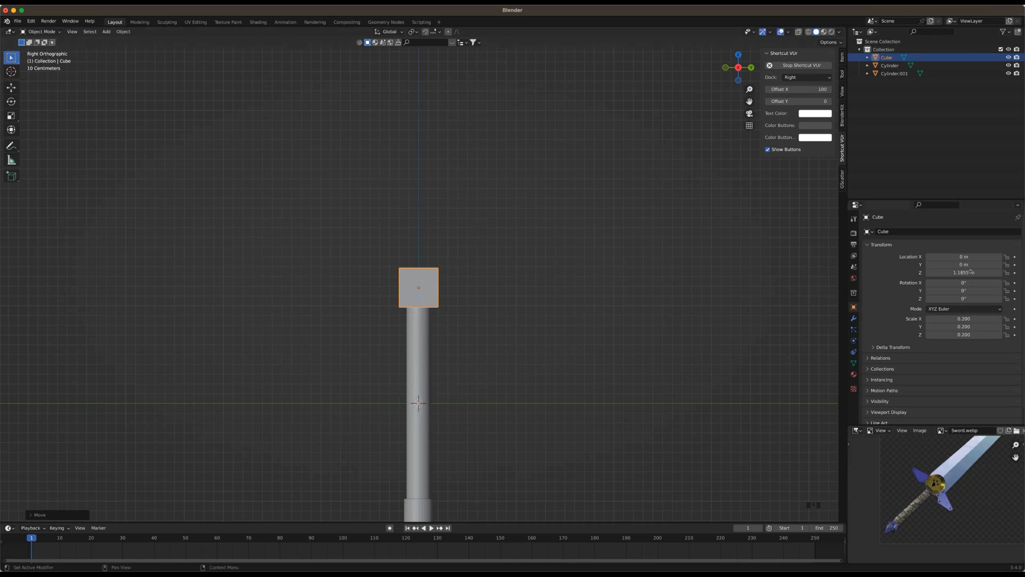
click(476, 311)
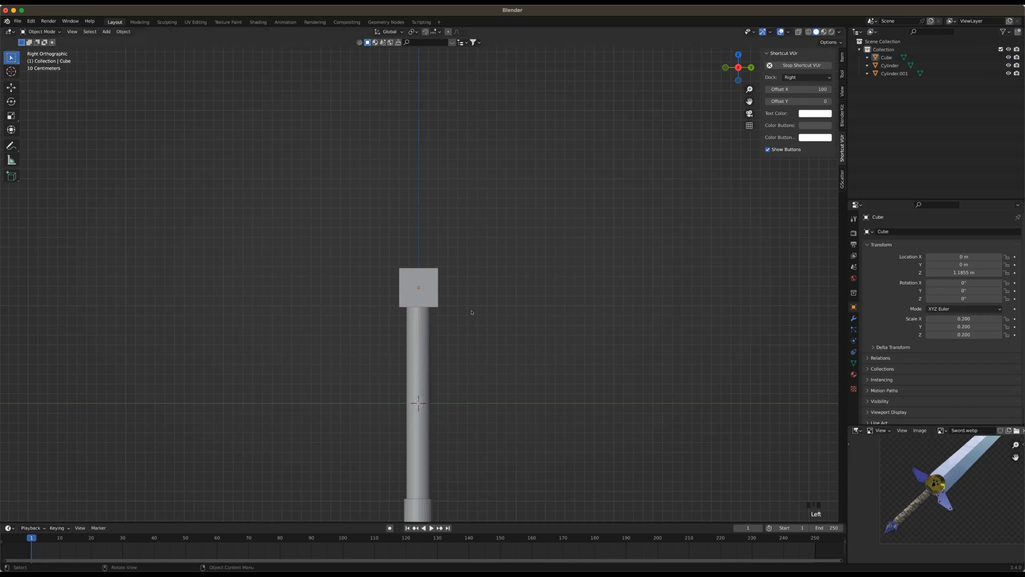
Select the cube on top of the handle again and enter Edit Mode
scroll(420, 382, up, 2)
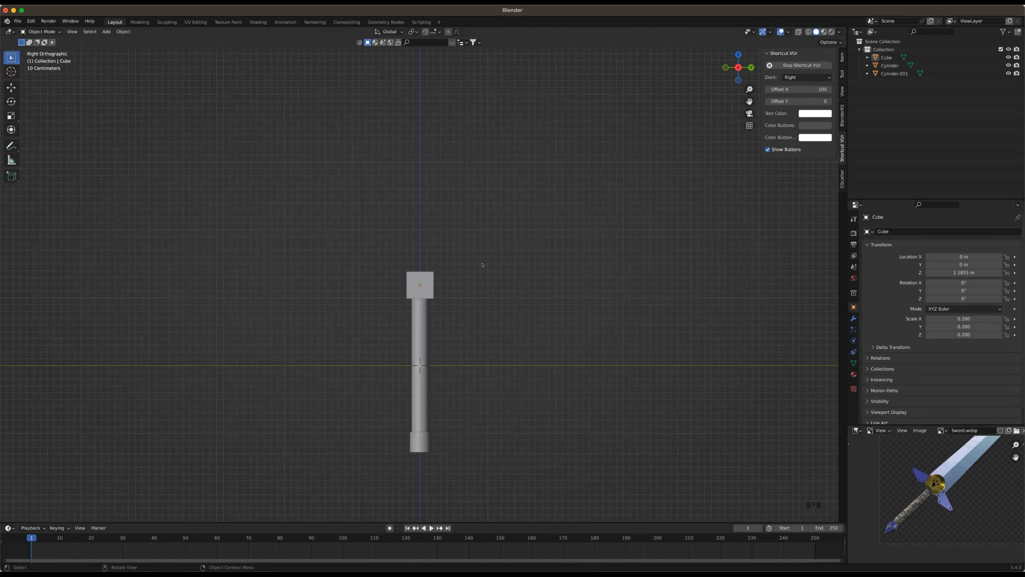
click(471, 298)
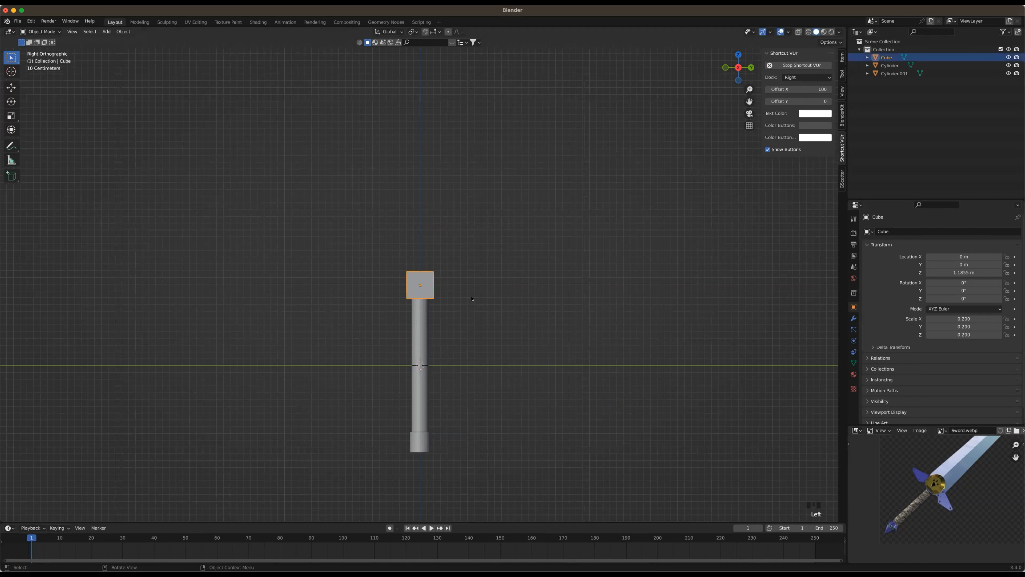
scroll(445, 297, up, 2)
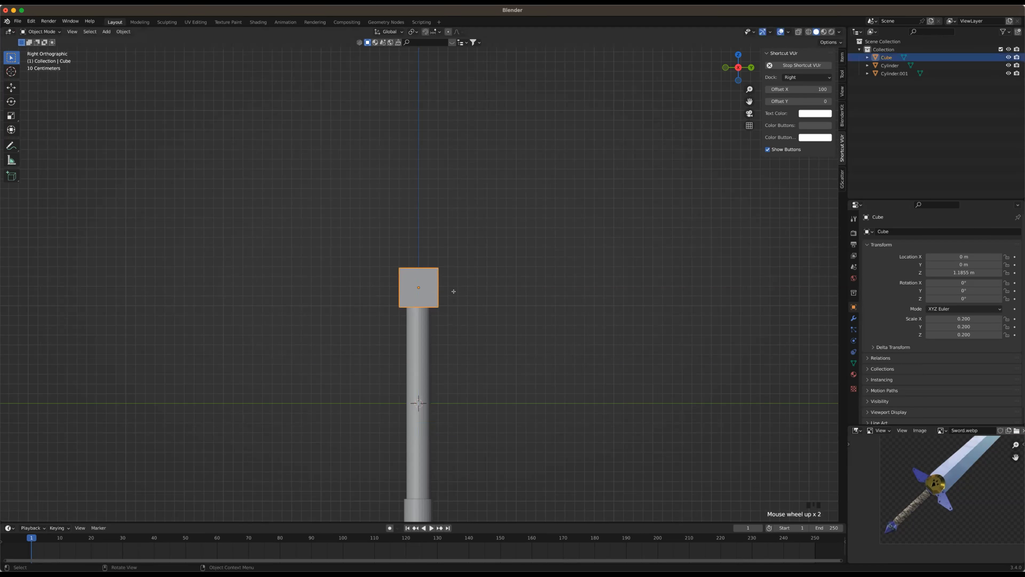
key(Tab)
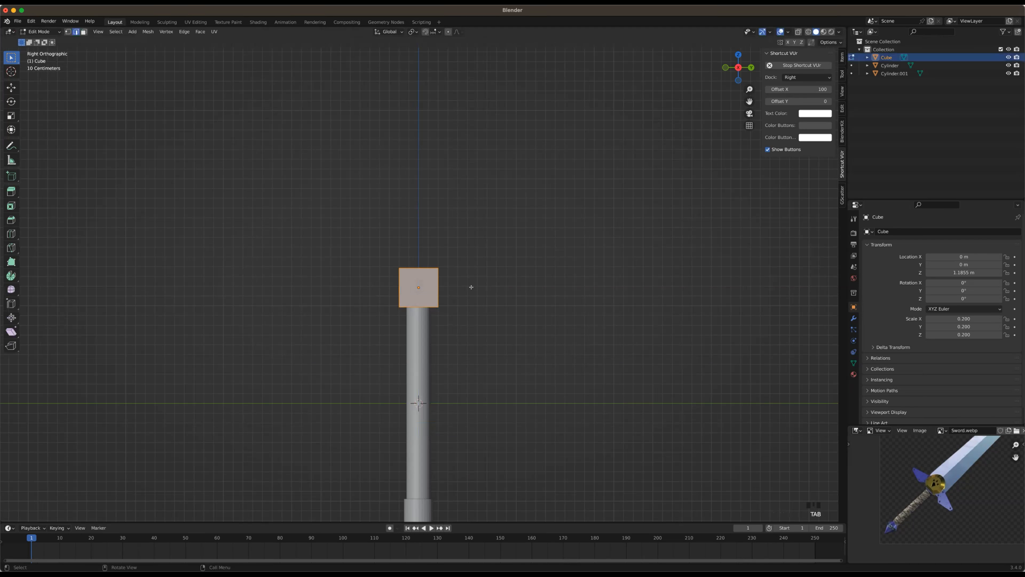
scroll(471, 287, down, 1)
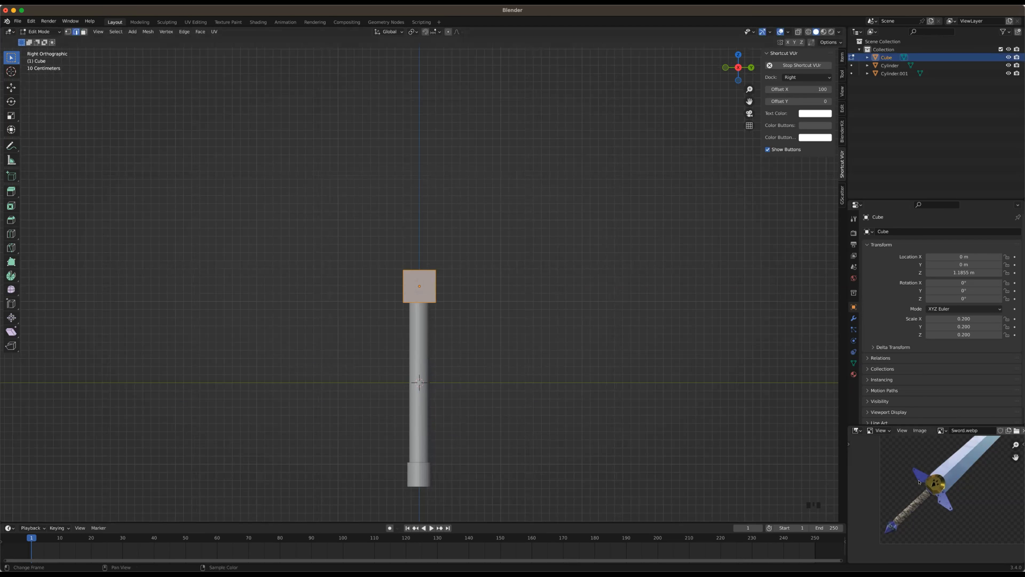
scroll(409, 284, up, 1)
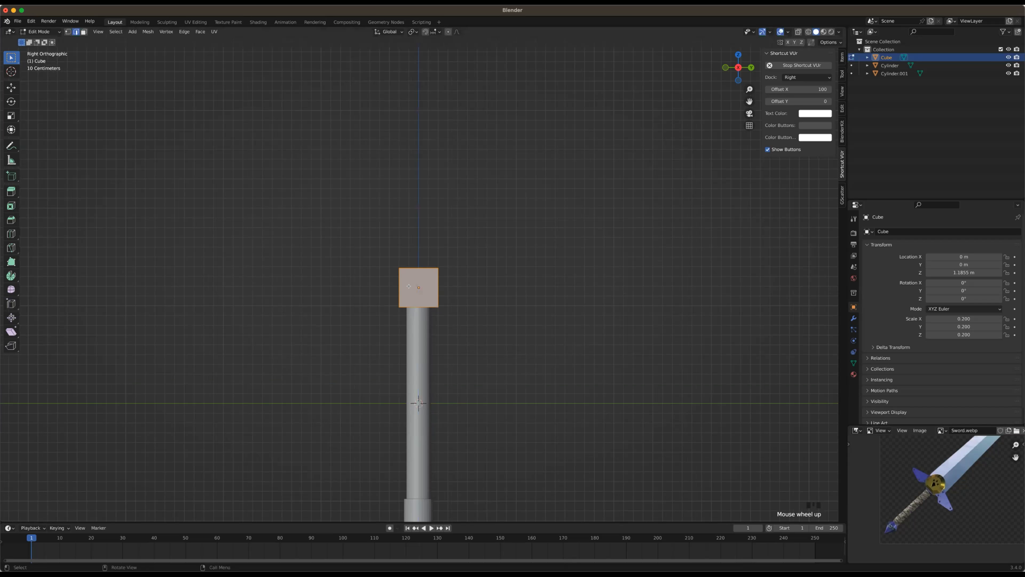
scroll(407, 290, up, 4)
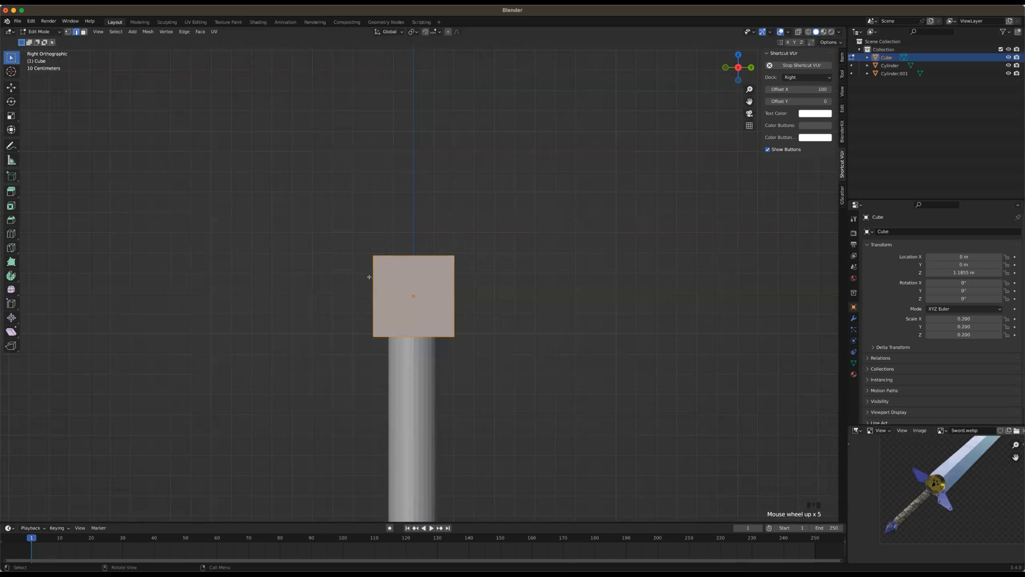
Switch to face selection and select the cube's two opposite side faces along the Y axis
middle_drag(370, 280, 388, 293)
key(3)
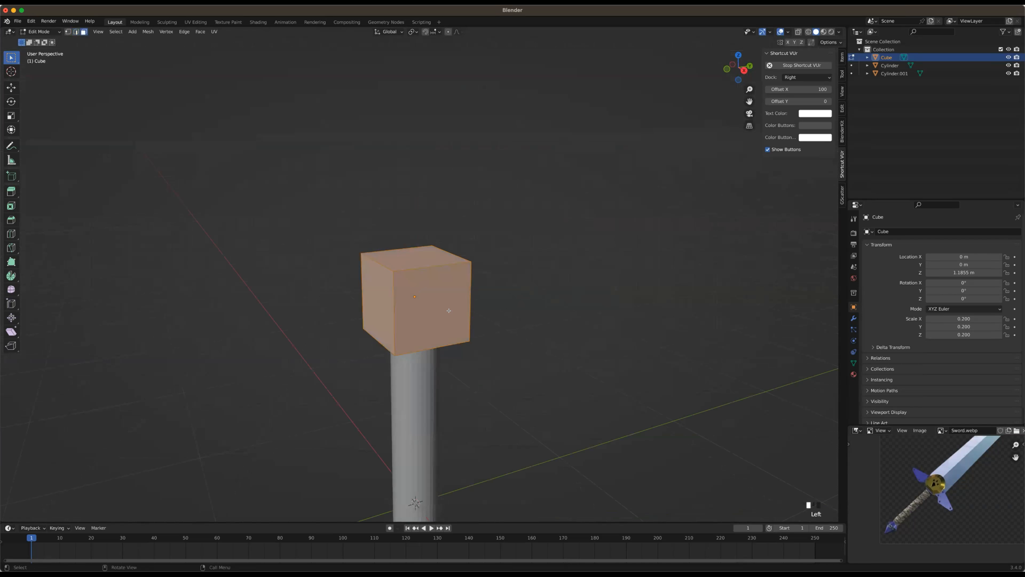
click(379, 299)
middle_drag(537, 294, 528, 274)
shift+click(453, 301)
scroll(480, 311, down, 4)
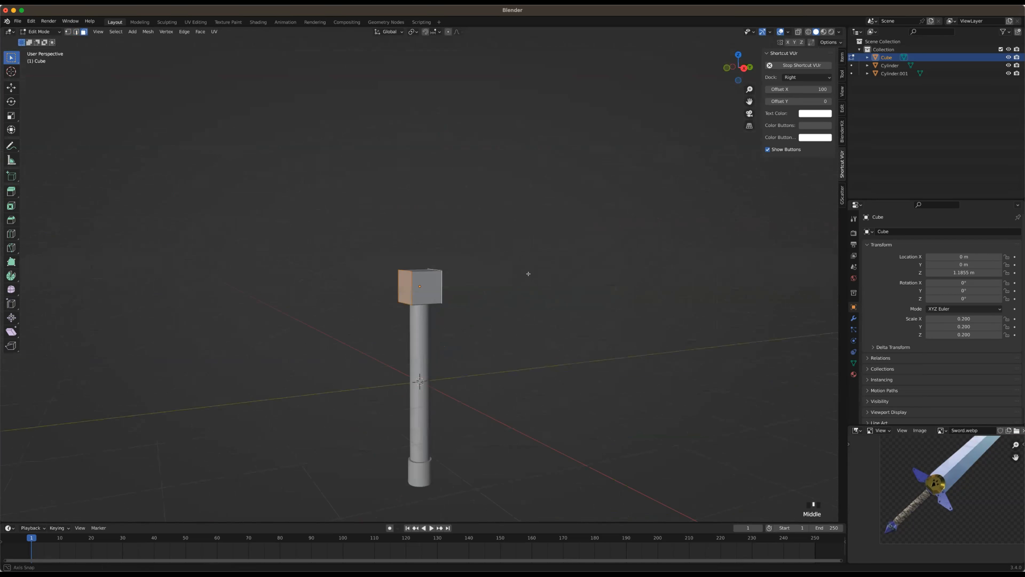
middle_drag(396, 290, 390, 290)
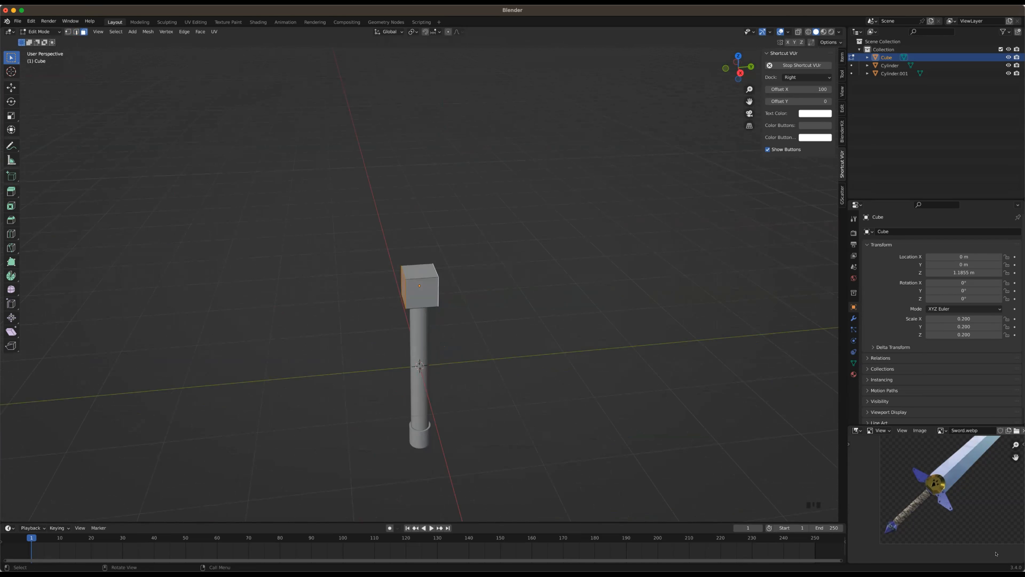
Set the transform pivot point to Median Point
key(period)
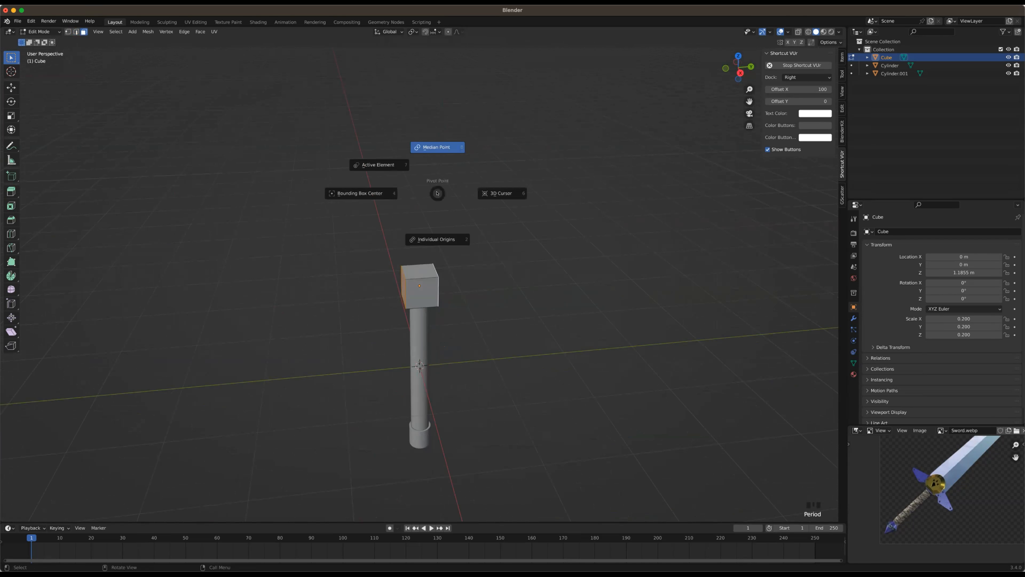
click(439, 149)
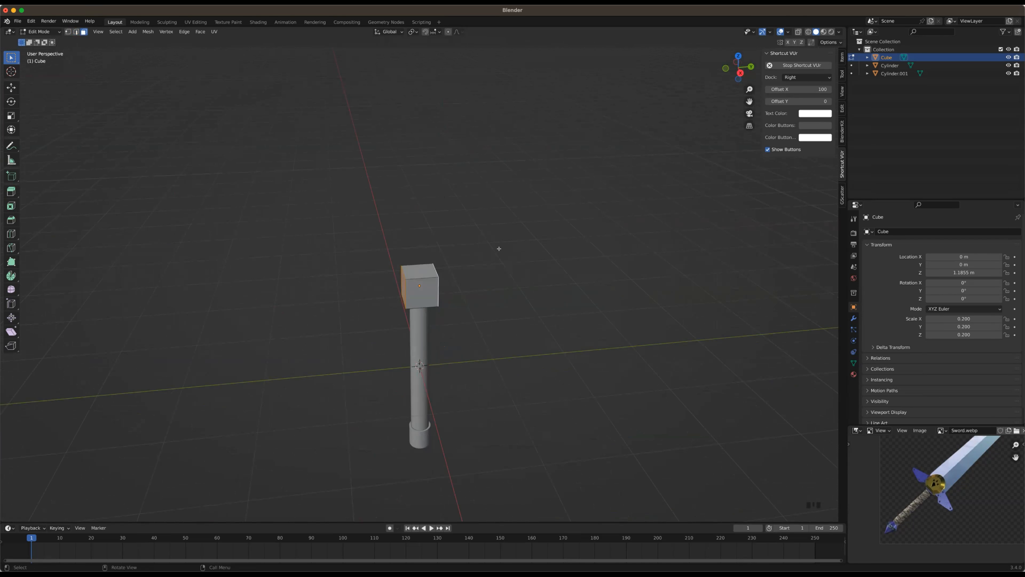
key(period)
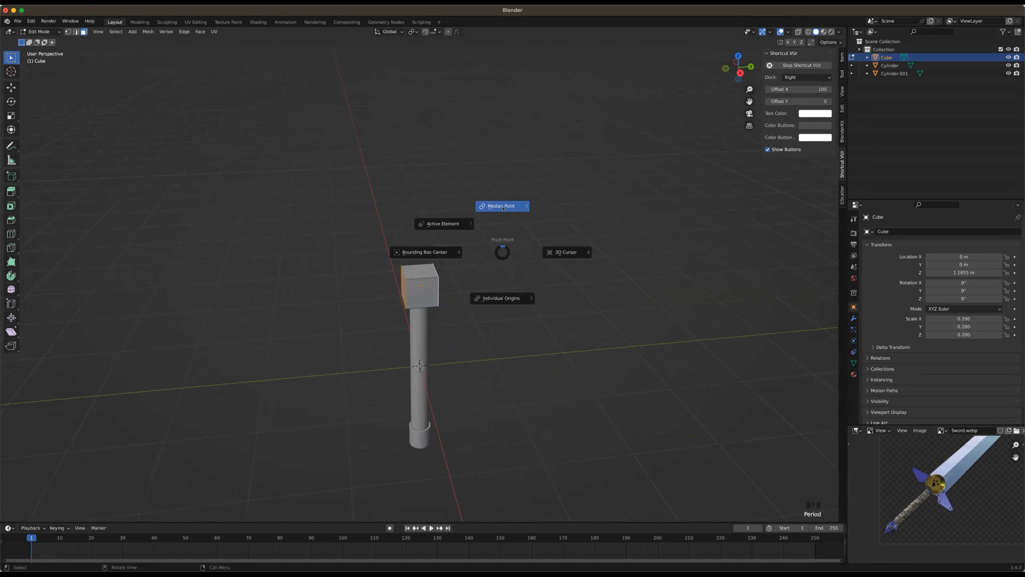
click(454, 261)
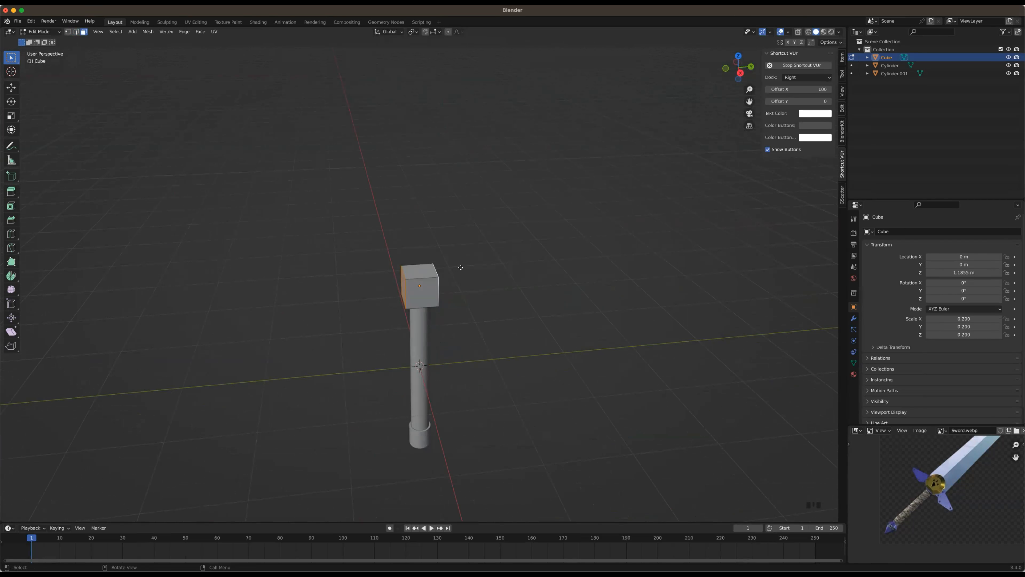
Extrude the two selected side faces by 0 m and scale them apart along Y by roughly six times to form the crossguard
key(e)
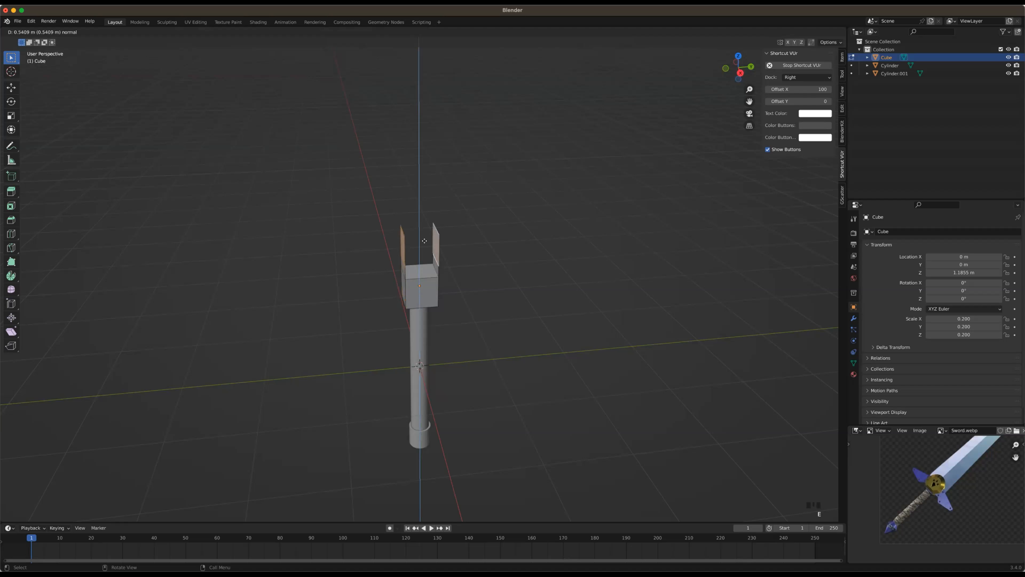
key(0)
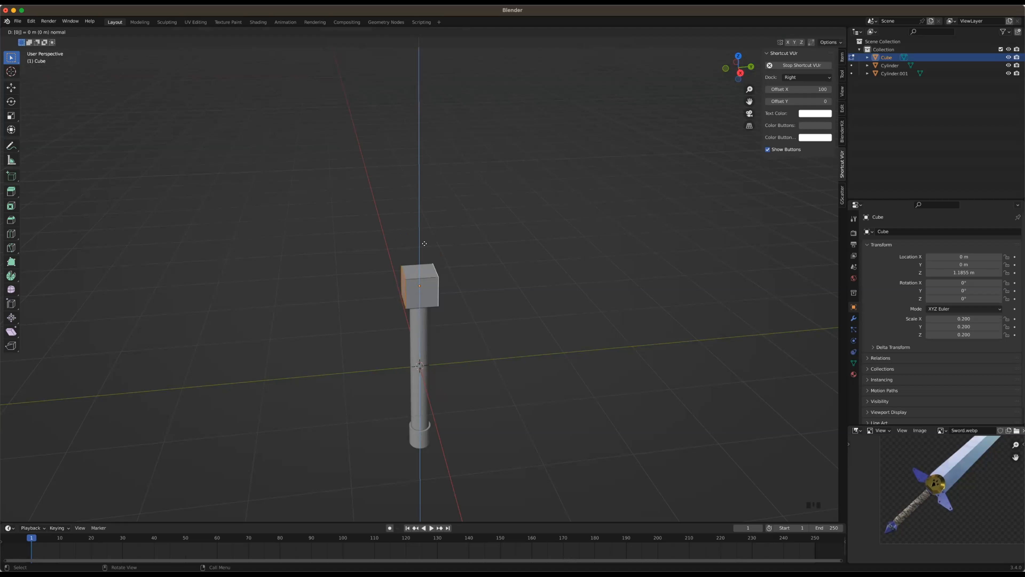
key(Return)
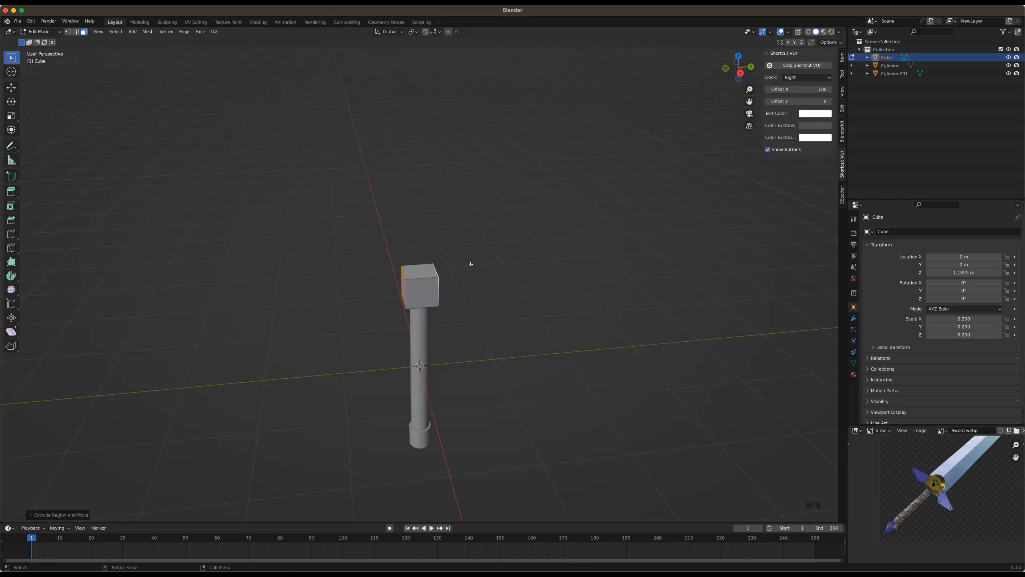
key(s)
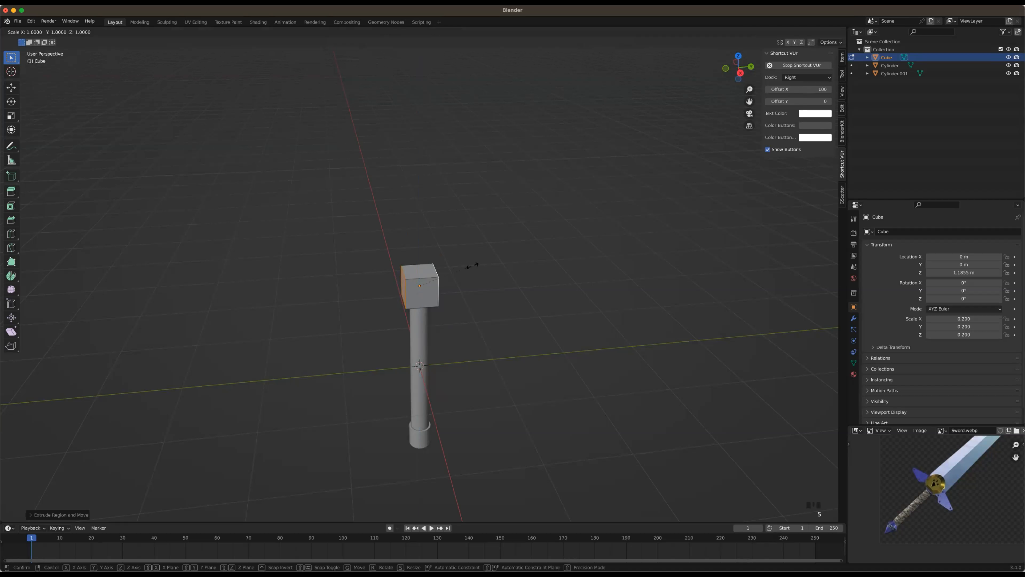
key(y)
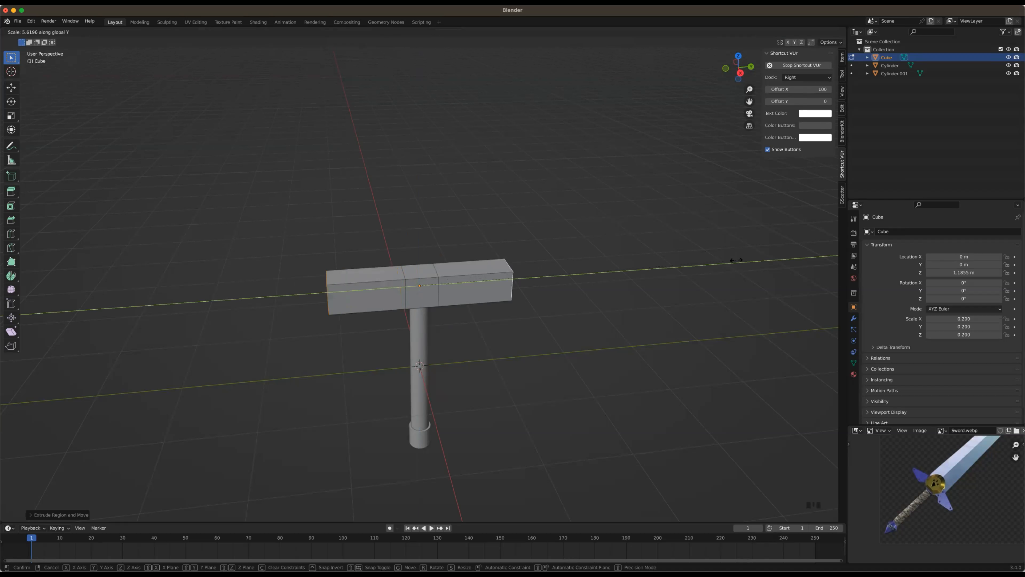
click(781, 246)
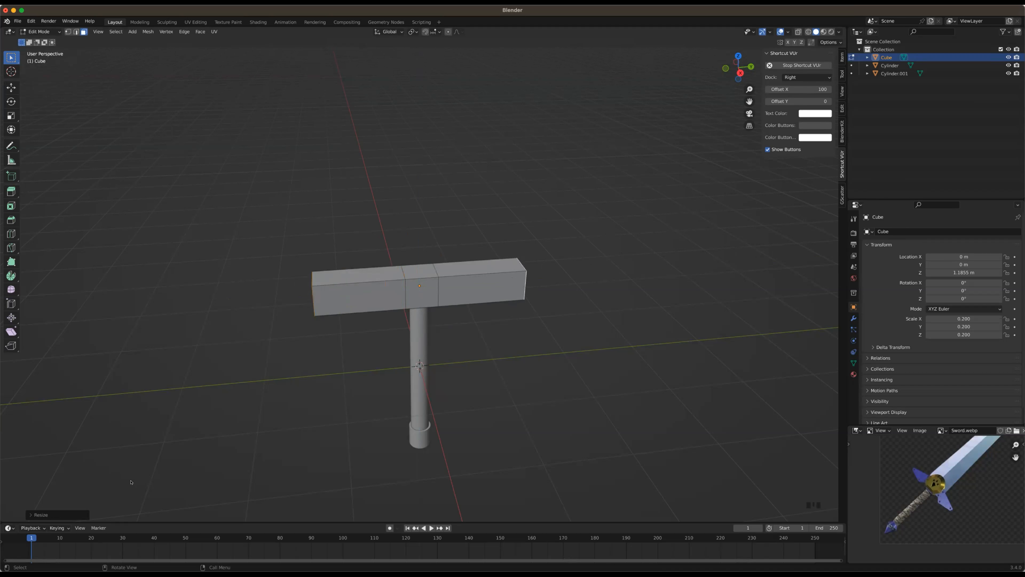
Set the Y scale factor of the crossguard's extruded side faces to 6.5
click(40, 514)
click(112, 477)
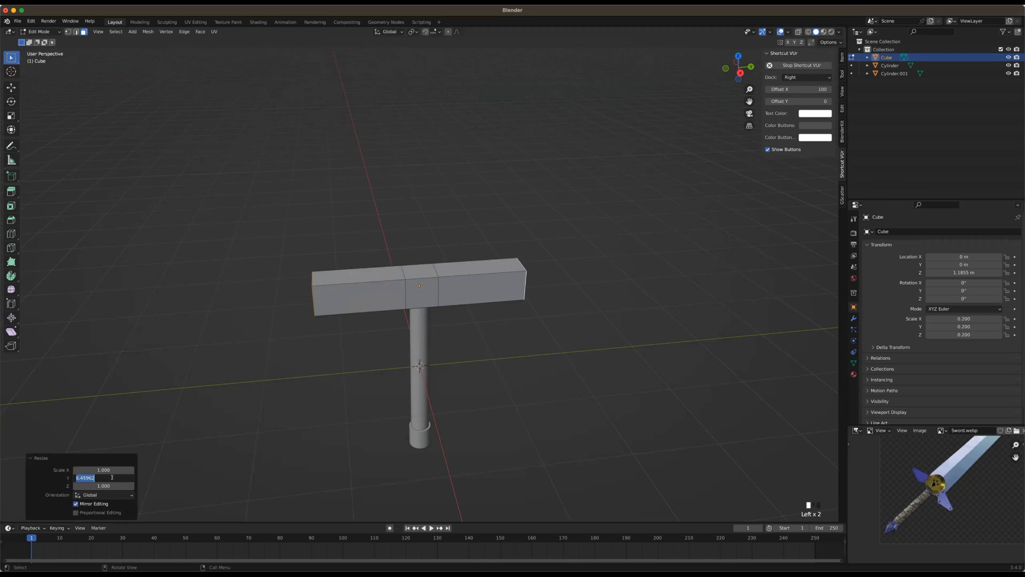
text(6.5)
key(Return)
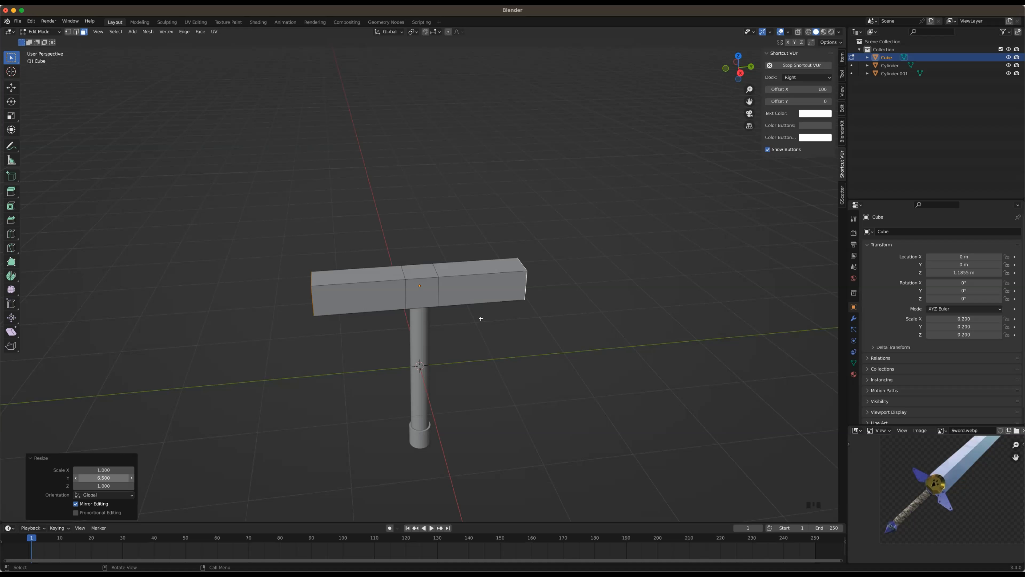
Undo the crossguard extrusion and scaling, and reselect the cube's two opposite side faces along the Y axis in face selection mode
key(ctrl+z)
click(415, 238)
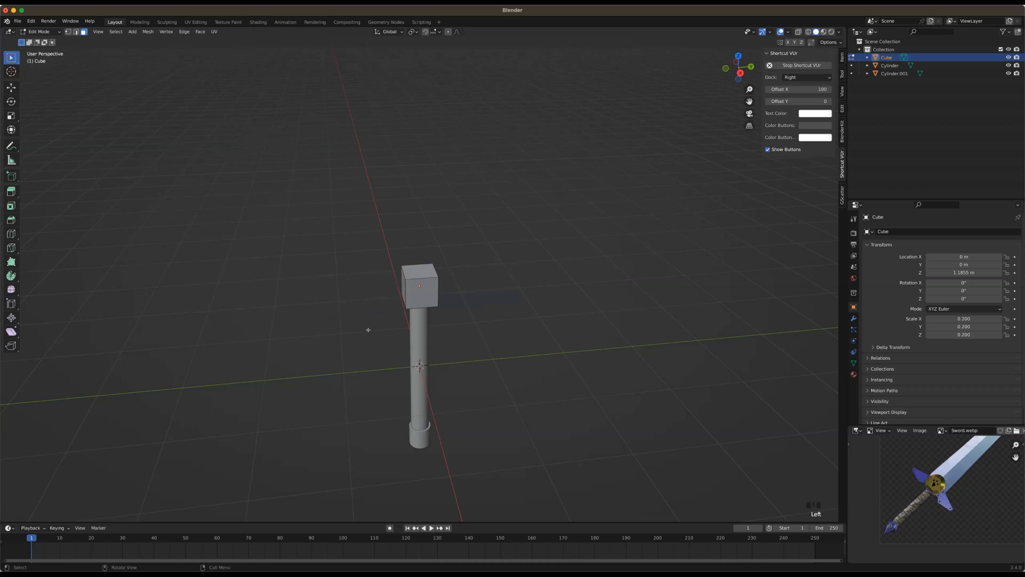
middle_drag(122, 78, 88, 35)
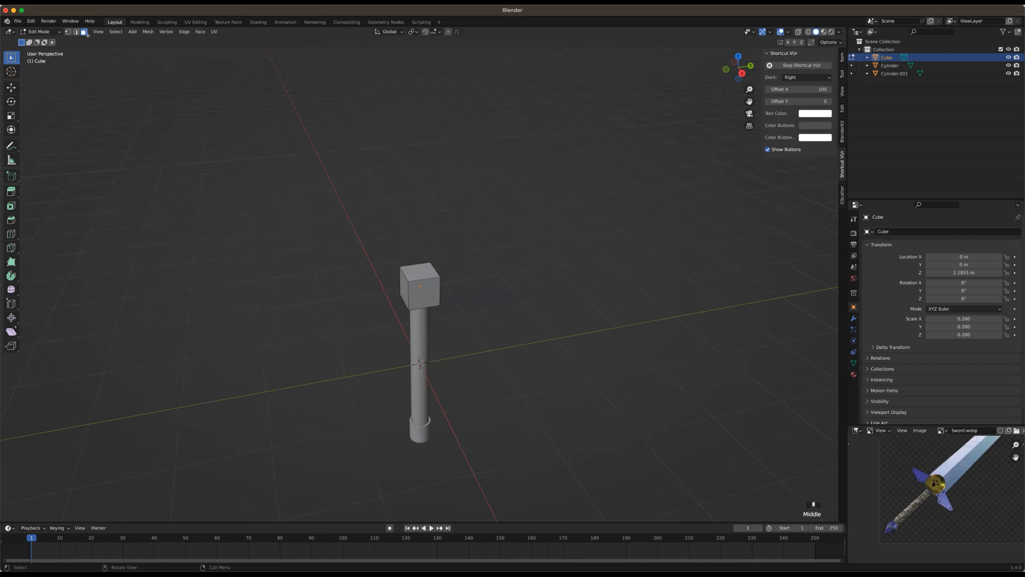
click(84, 33)
key(3)
click(402, 279)
middle_drag(420, 297, 429, 285)
shift+click(430, 285)
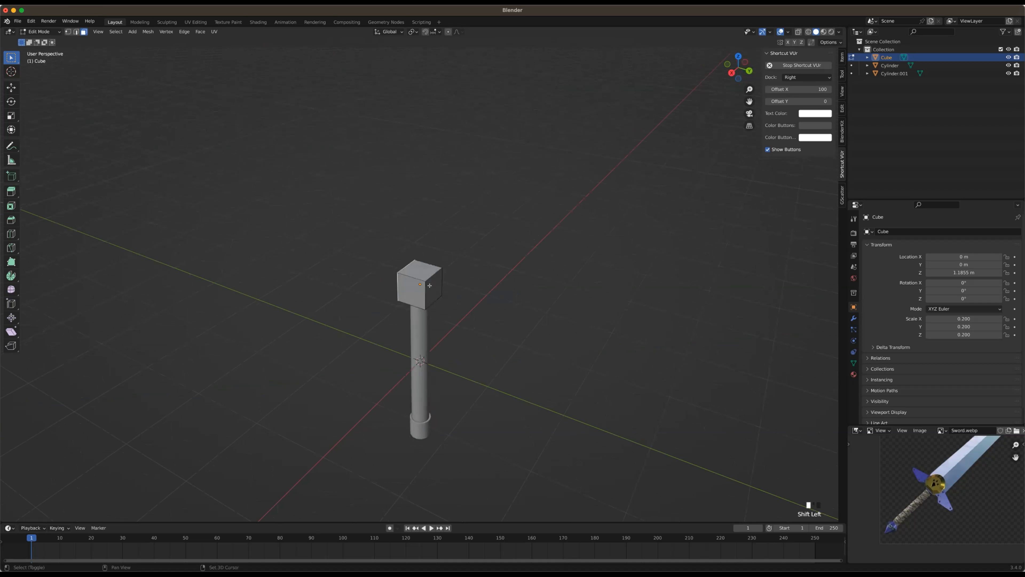
shift+click(423, 298)
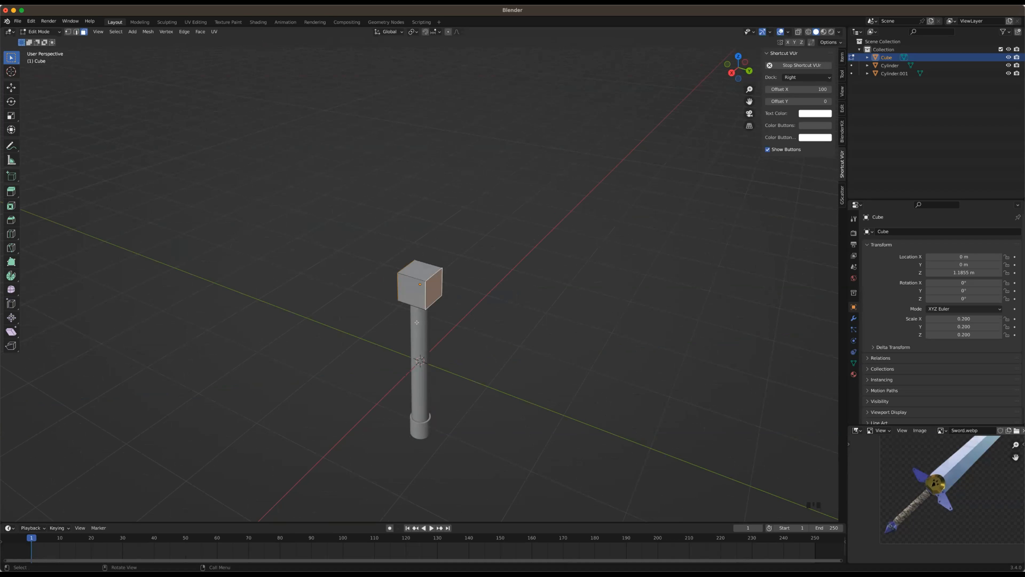
middle_drag(431, 323, 452, 290)
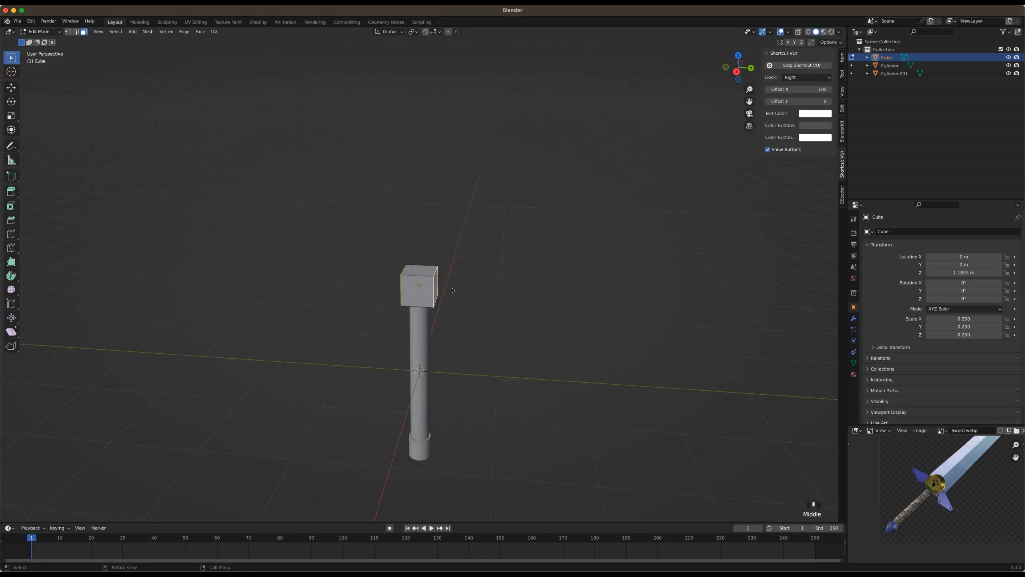
Extrude the two side faces by 0 m and scale them apart along Y by exactly 6.5
key(e)
key(s)
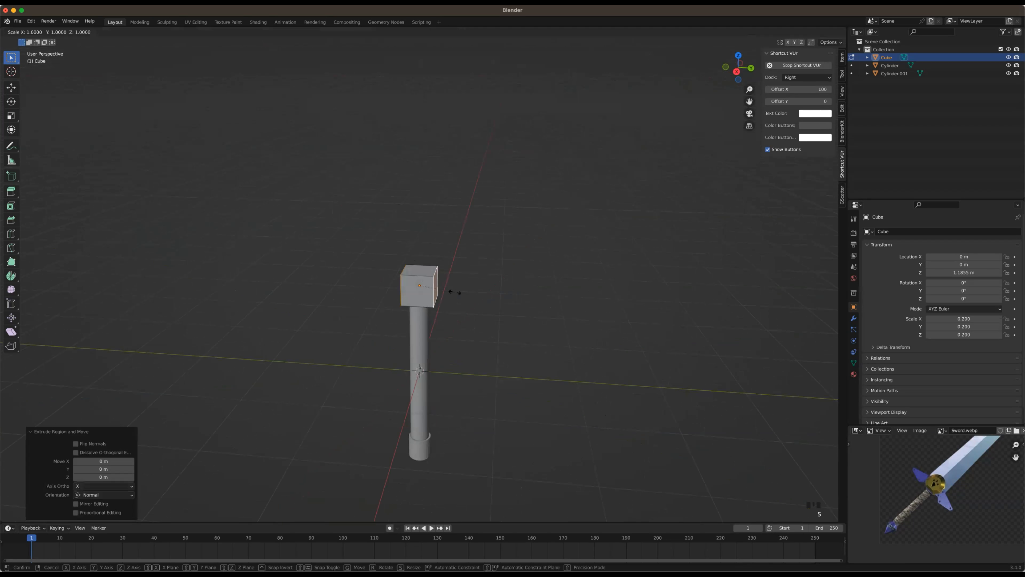
key(y)
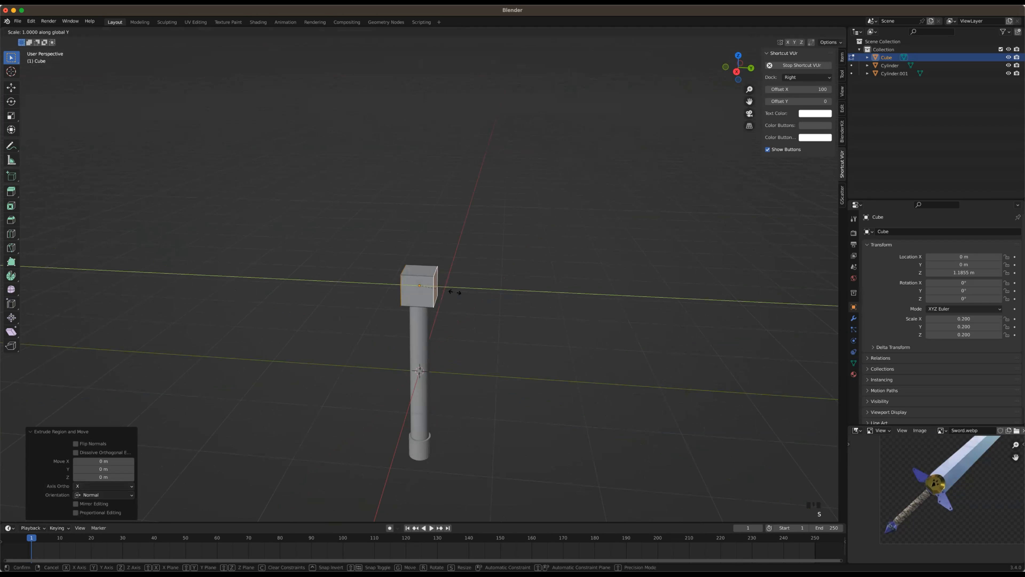
text(6)
text(.5)
key(Return)
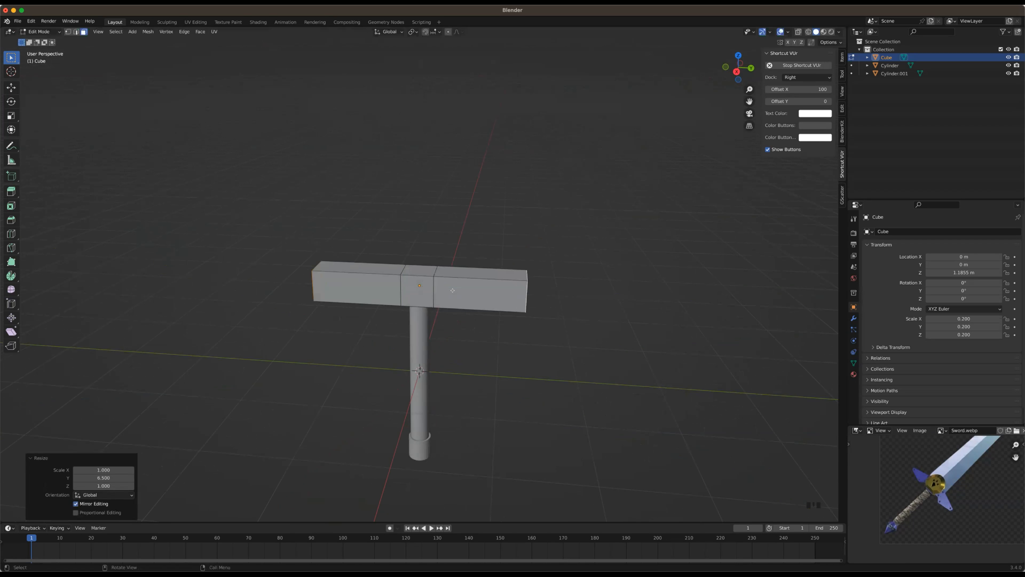
Add one centred loop cut across each arm of the crossguard
mouse_move(511, 324)
middle_down()
mouse_move(500, 330)
mouse_move(497, 318)
middle_up()
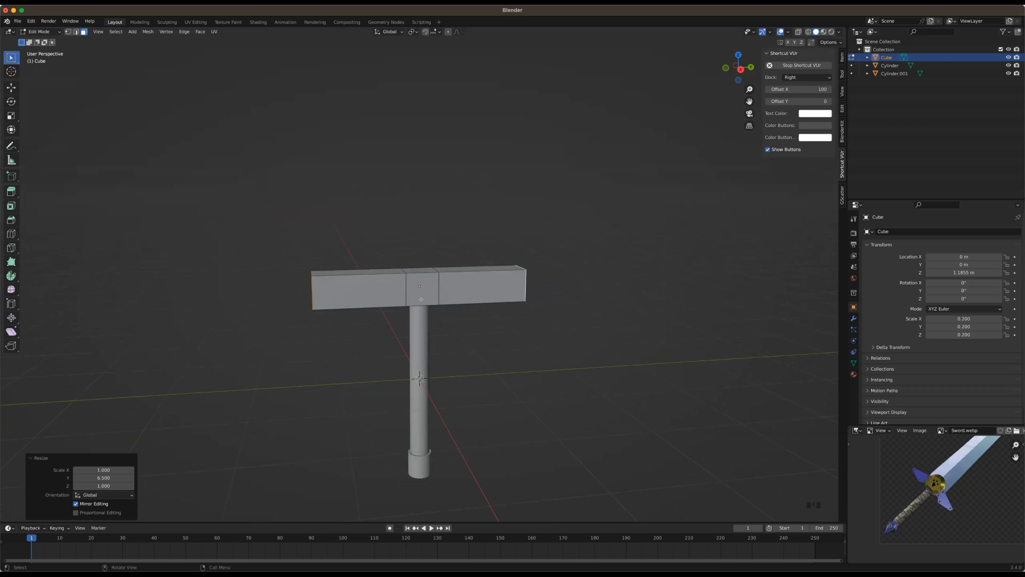
scroll(421, 299, up, 1)
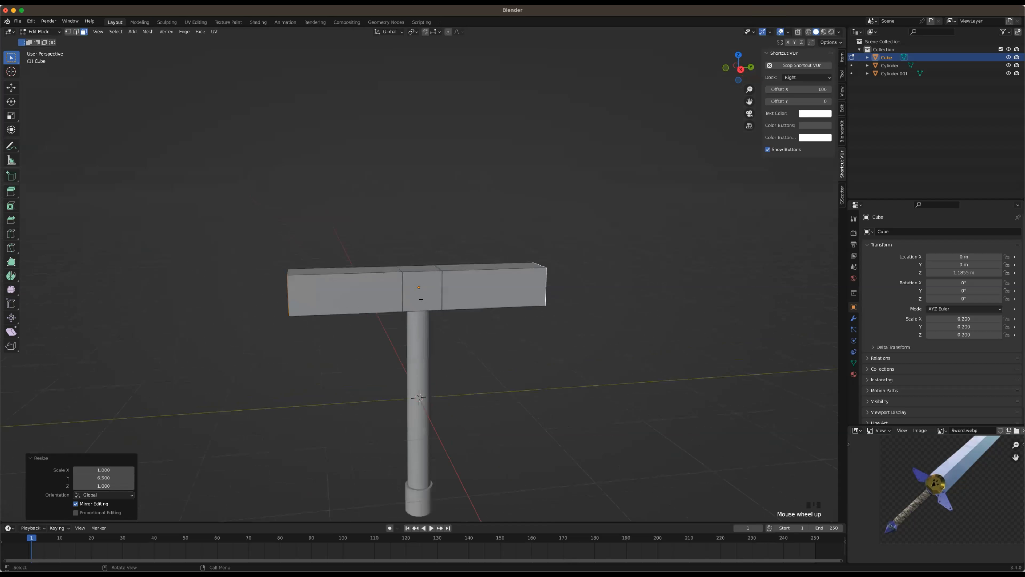
scroll(414, 300, down, 1)
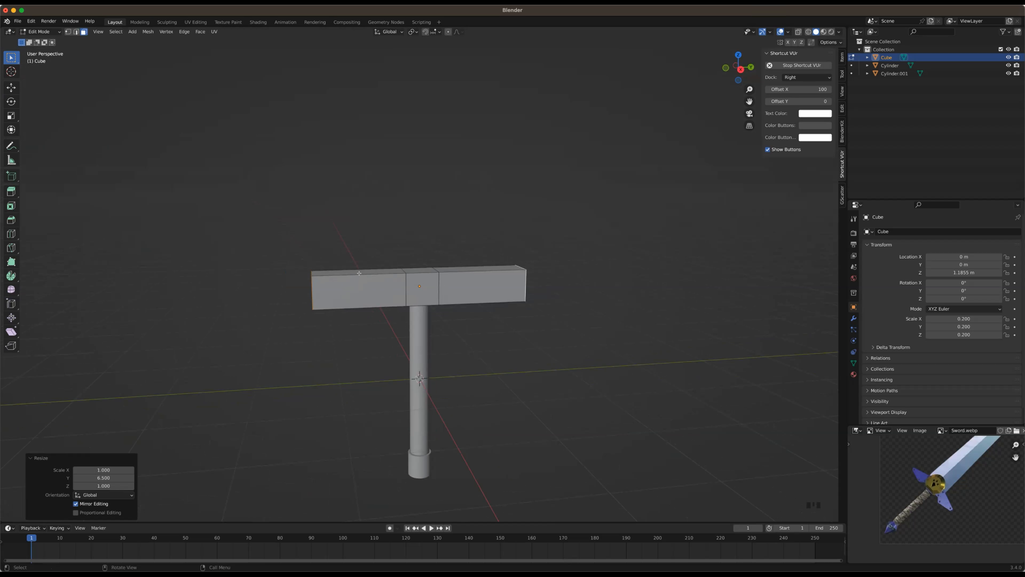
key(ctrl+r)
right_click(362, 276)
key(ctrl+r)
click(477, 293)
right_click(477, 292)
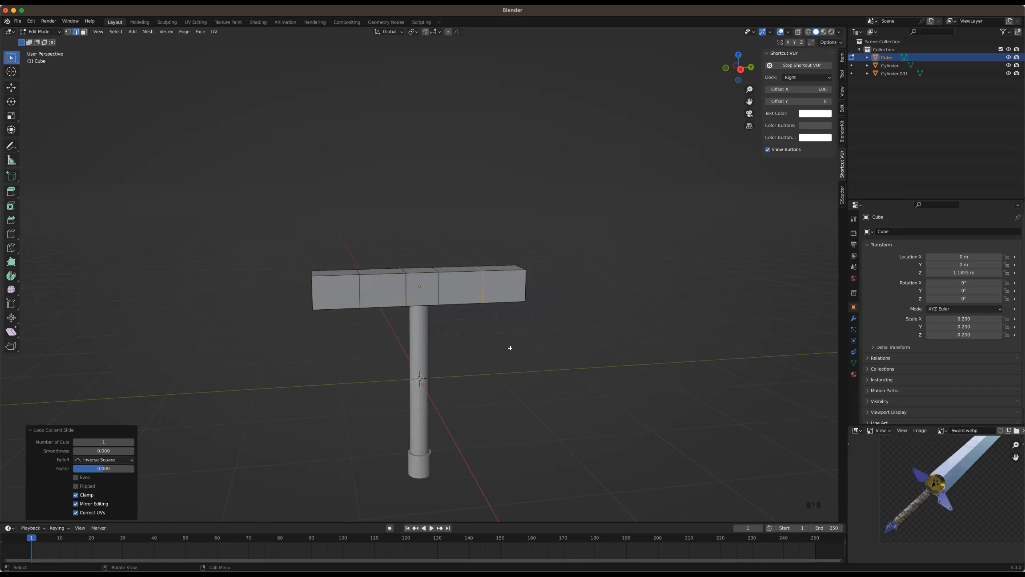
Return to Object Mode and deselect the crossguard
middle_drag(504, 327, 517, 315)
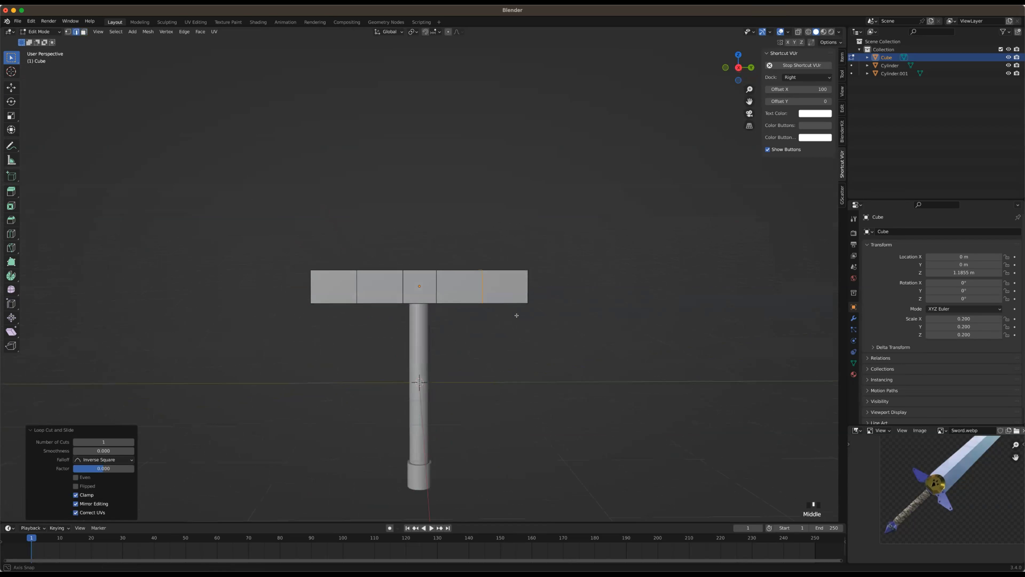
middle_drag(515, 279, 461, 310)
middle_drag(695, 136, 434, 278)
scroll(446, 312, up, 2)
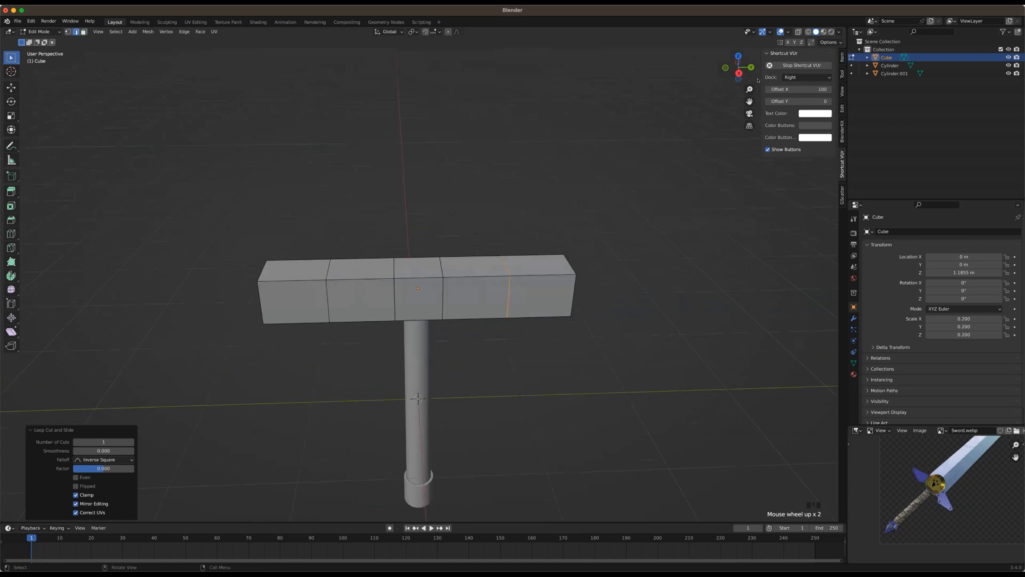
scroll(740, 75, up, 2)
click(739, 73)
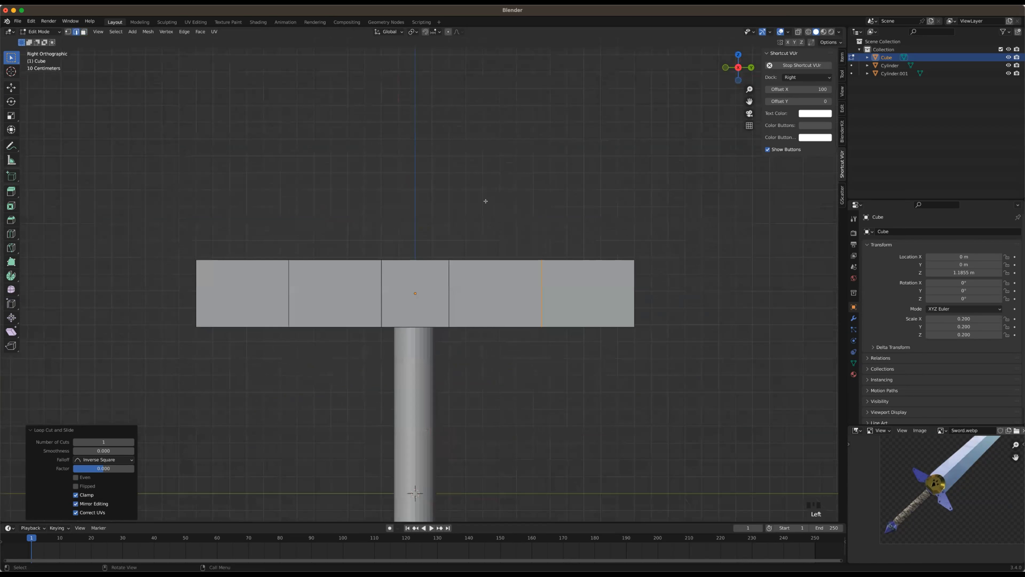
scroll(477, 212, down, 4)
key(Tab)
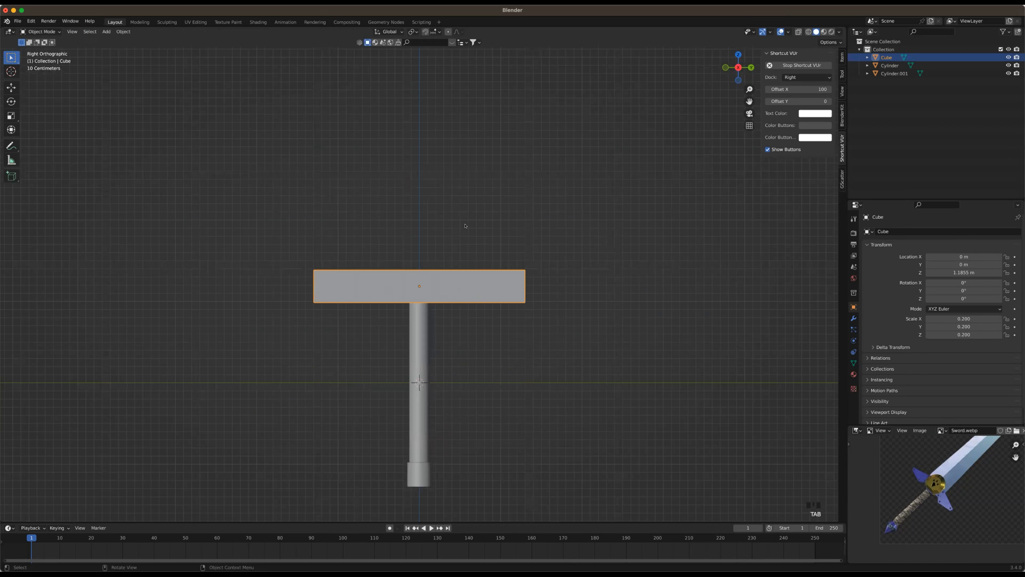
click(453, 239)
Add a cylinder mesh at the origin and rotate it 90° about the Y axis
middle_drag(453, 239, 489, 267)
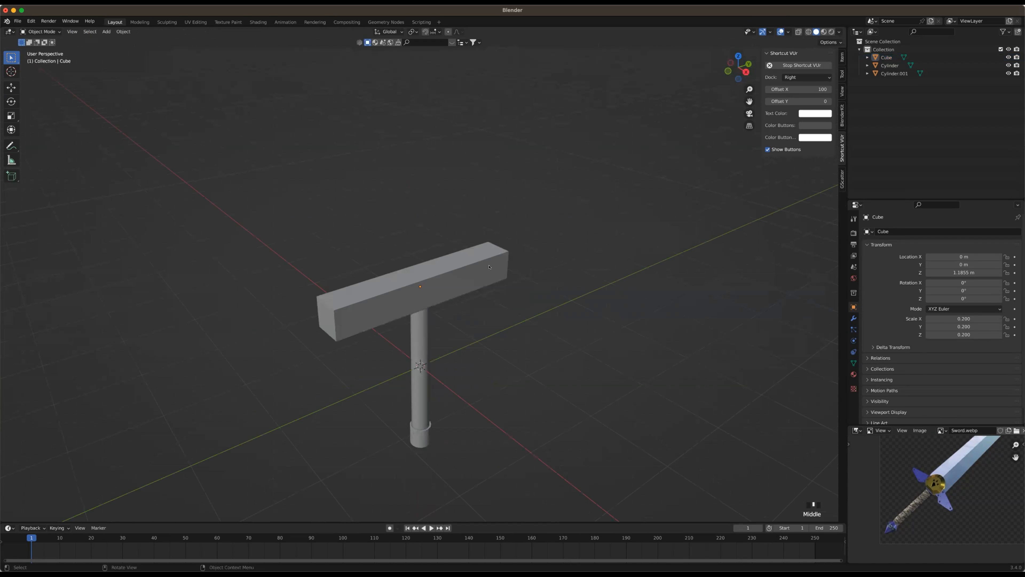
scroll(480, 267, up, 3)
key(shift)
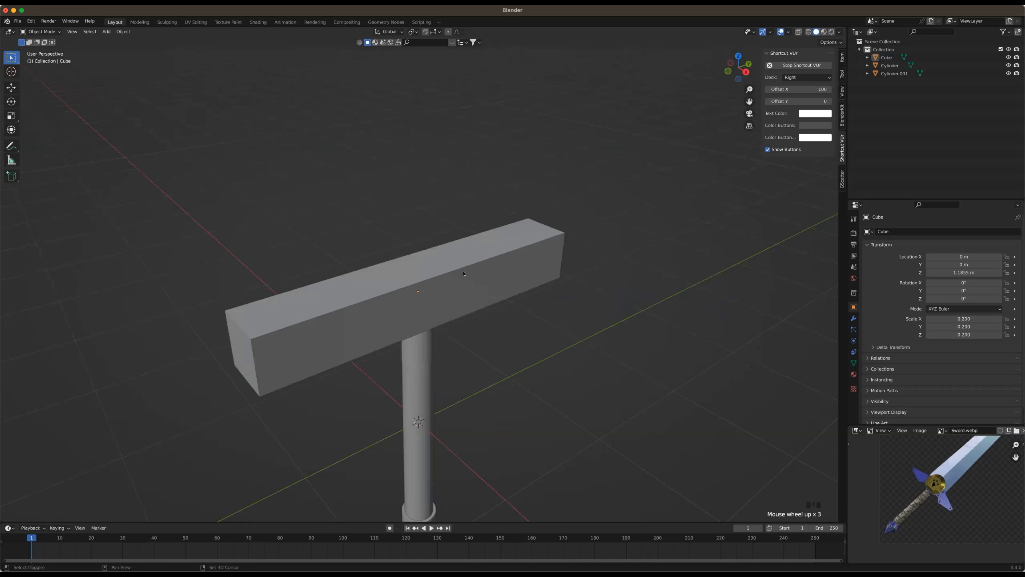
key(shift+a)
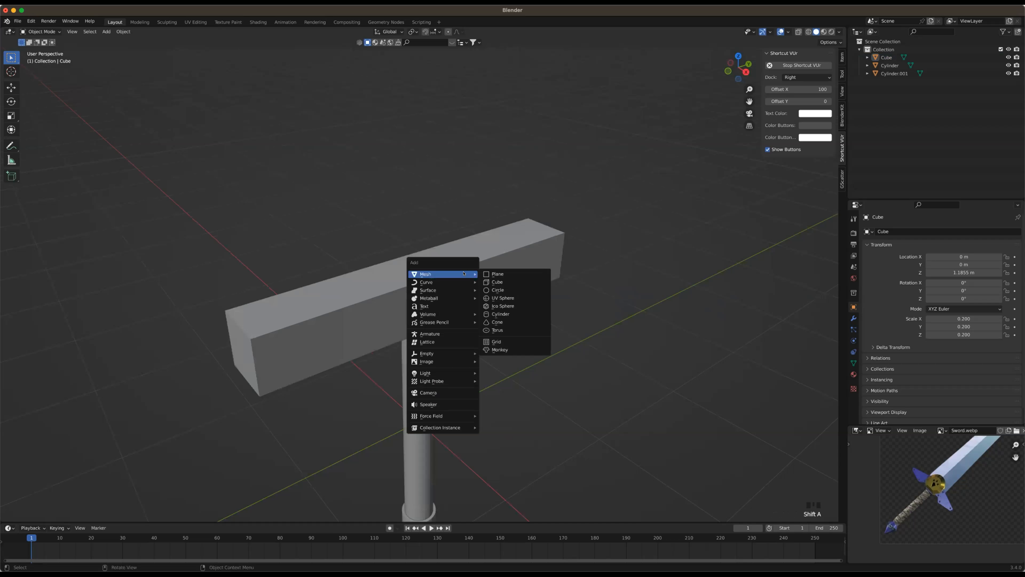
click(502, 315)
scroll(502, 315, down, 1)
scroll(502, 315, down, 4)
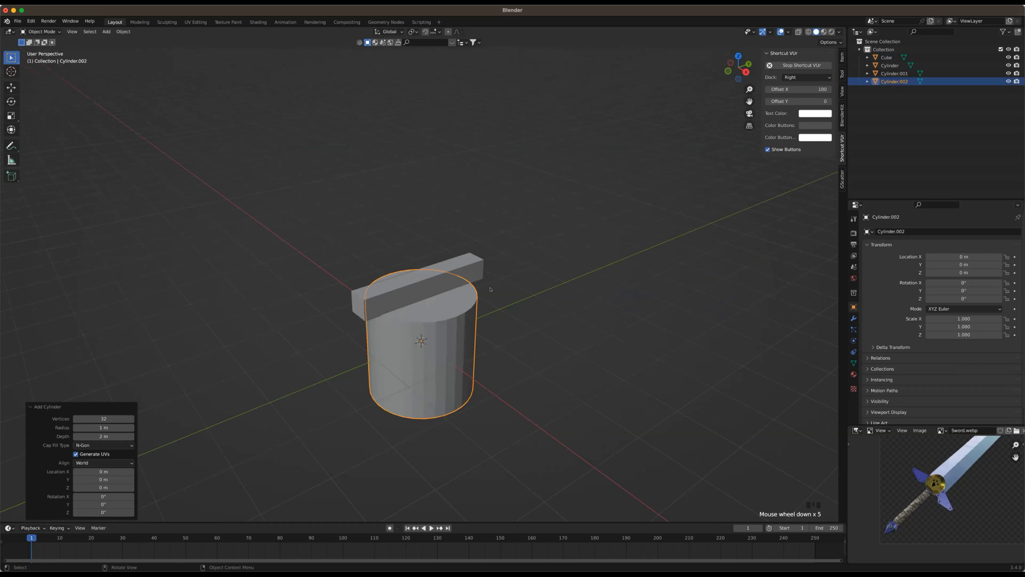
text(ry9)
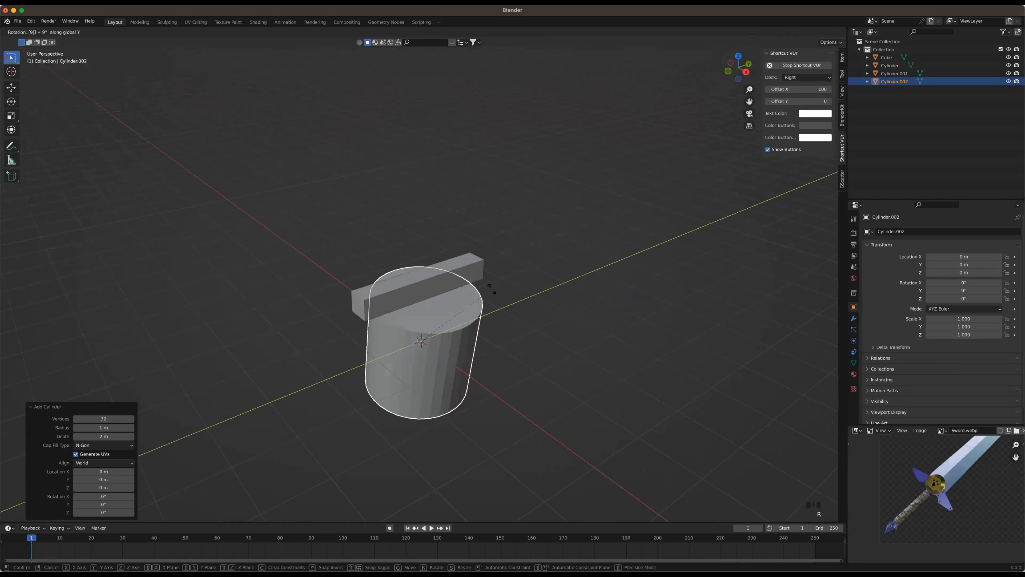
text(0)
key(Return)
Scale the new cylinder down to 0.2 on the X, Y and Z axes
middle_drag(520, 291, 593, 244)
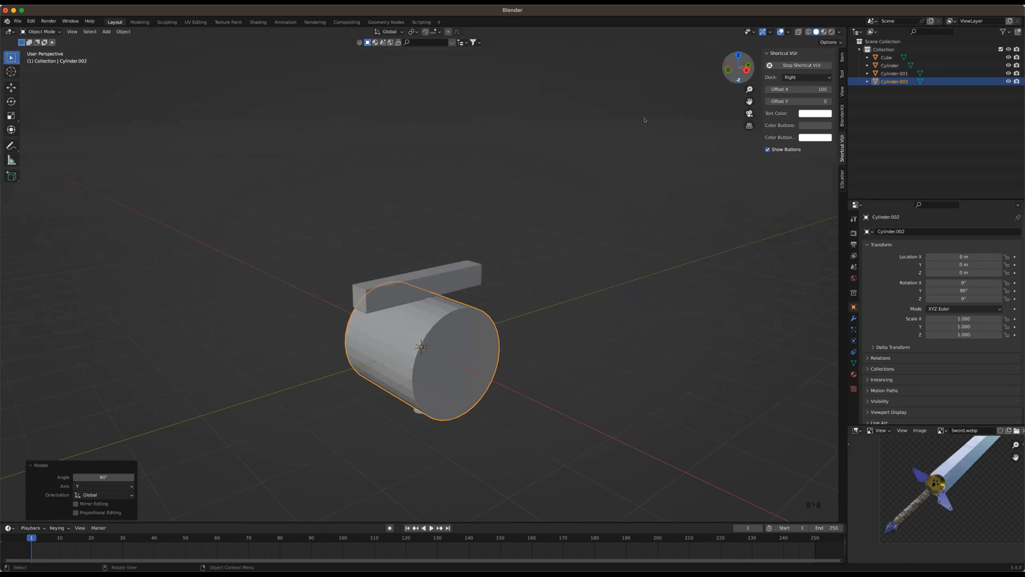
click(746, 70)
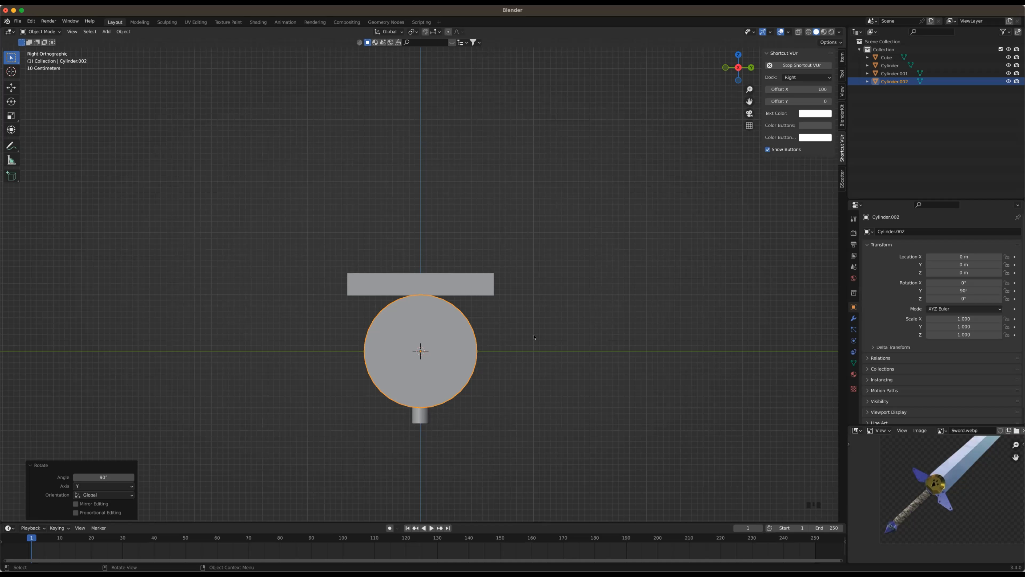
click(446, 344)
key(s)
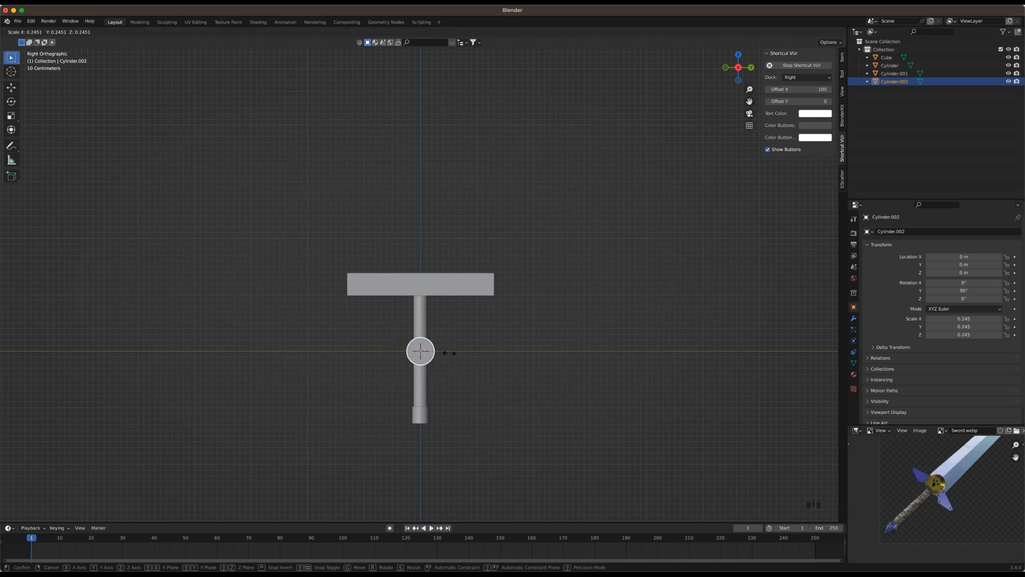
click(443, 352)
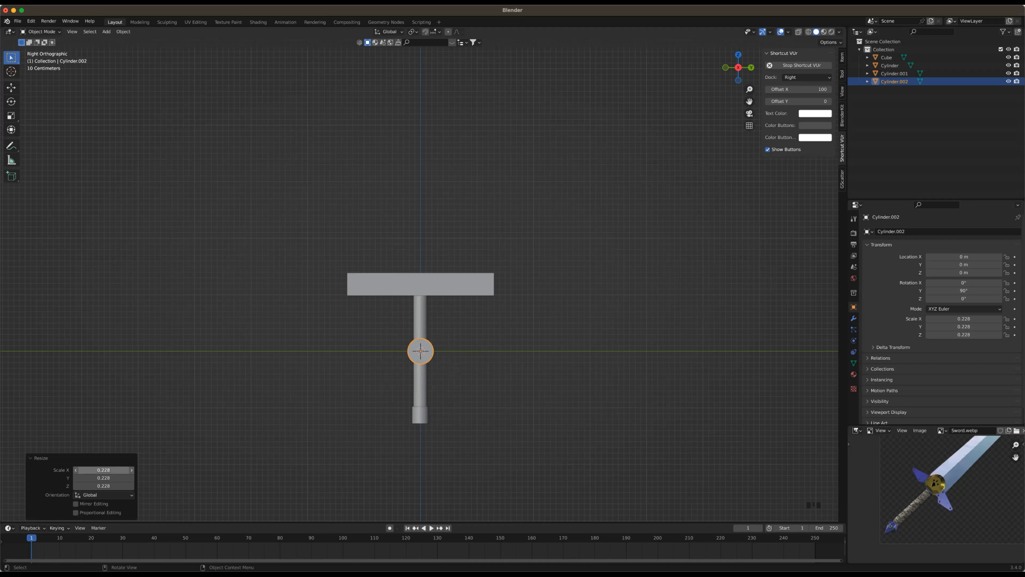
click(103, 470)
text(0.2)
key(Tab)
text(0.2)
key(Tab)
text(0.2)
key(Return)
Move the small cylinder up 1.185 m along Z to the centre of the crossguard
scroll(435, 396, down, 5)
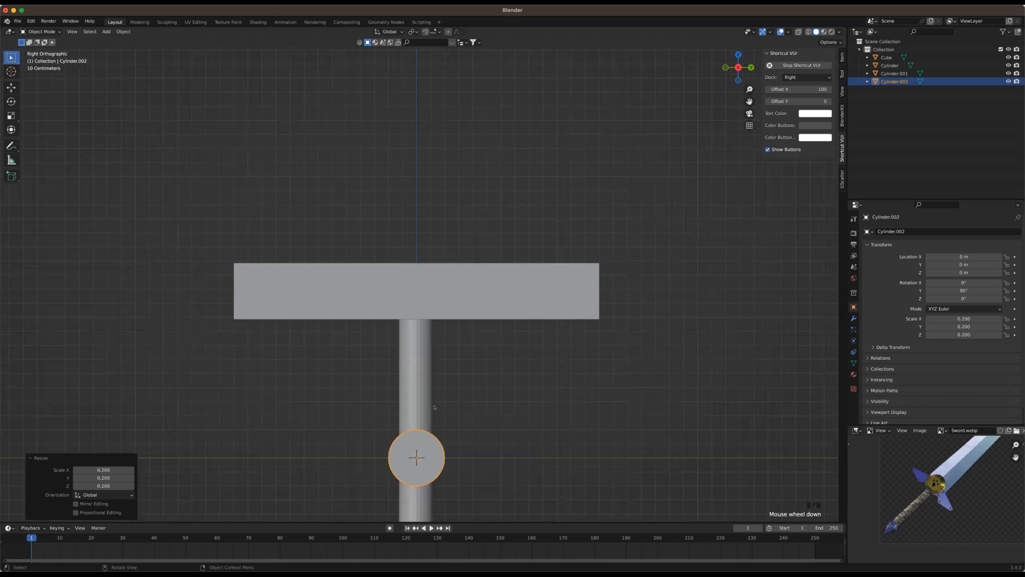
key(g)
key(z)
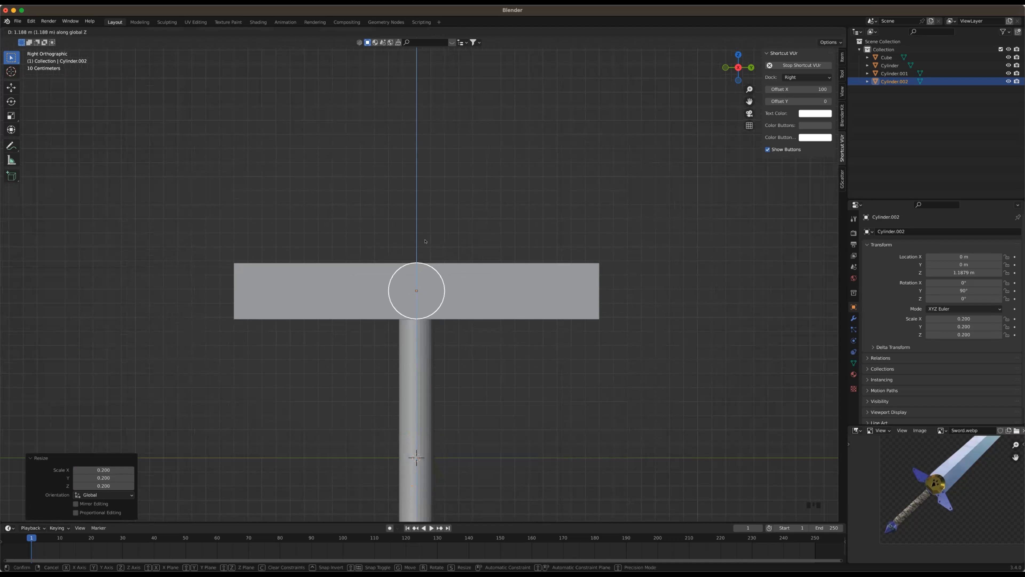
click(121, 468)
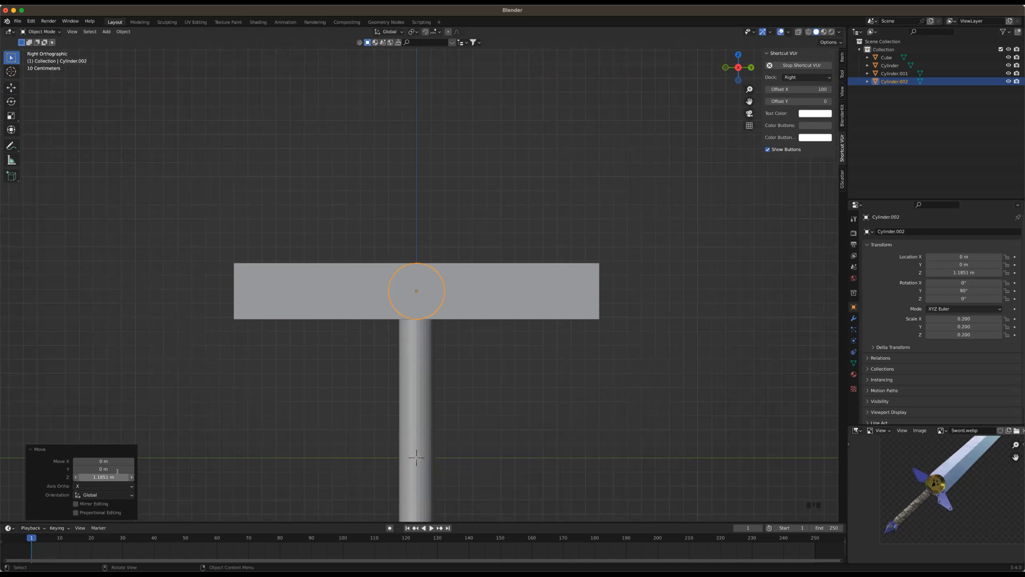
click(117, 473)
text(1.18)
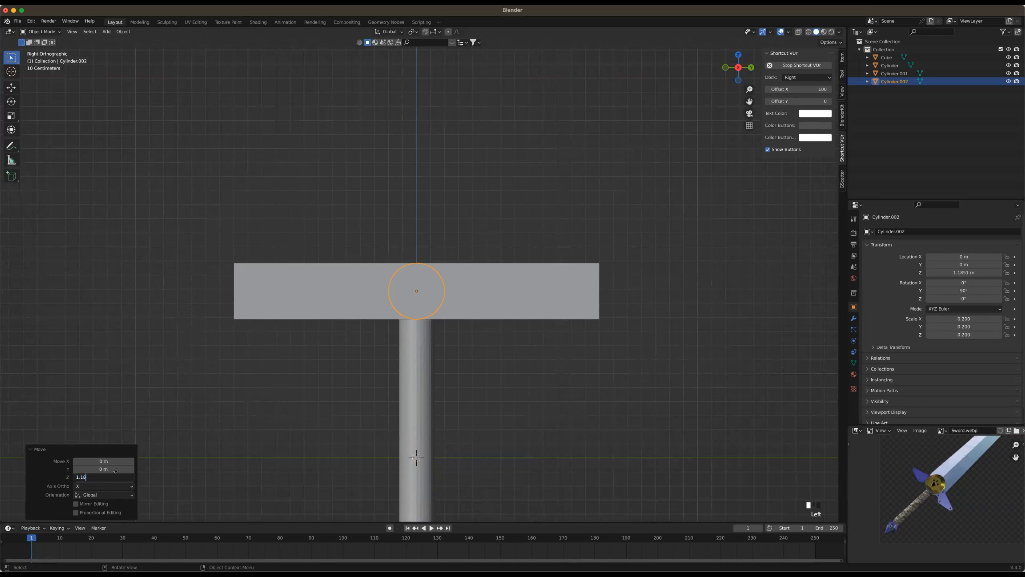
text(5)
key(Return)
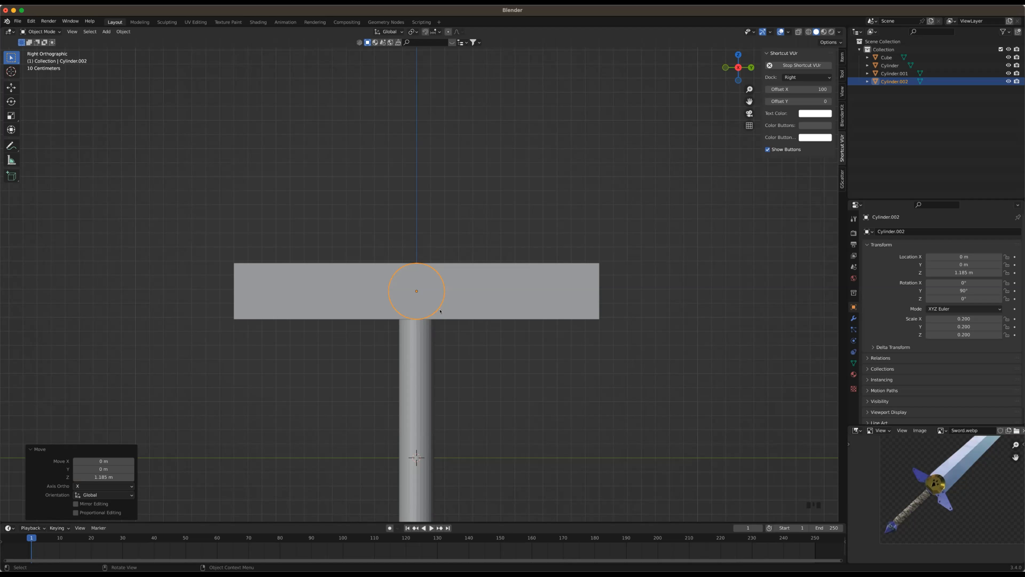
Scale the small cylinder by about 1.137 along the X axis so it protrudes from the crossguard
middle_drag(440, 311, 453, 324)
middle_drag(504, 344, 481, 318)
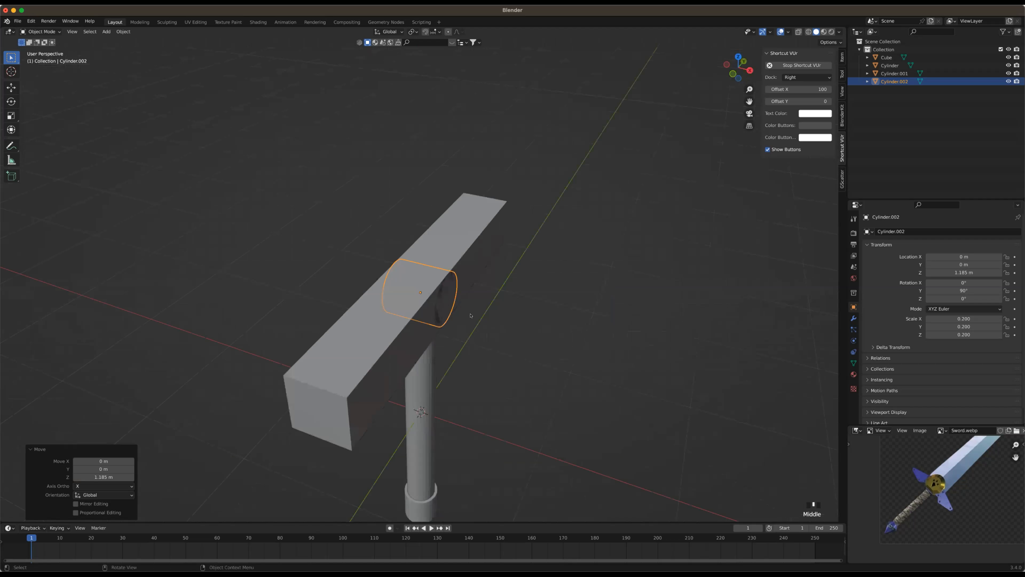
key(s)
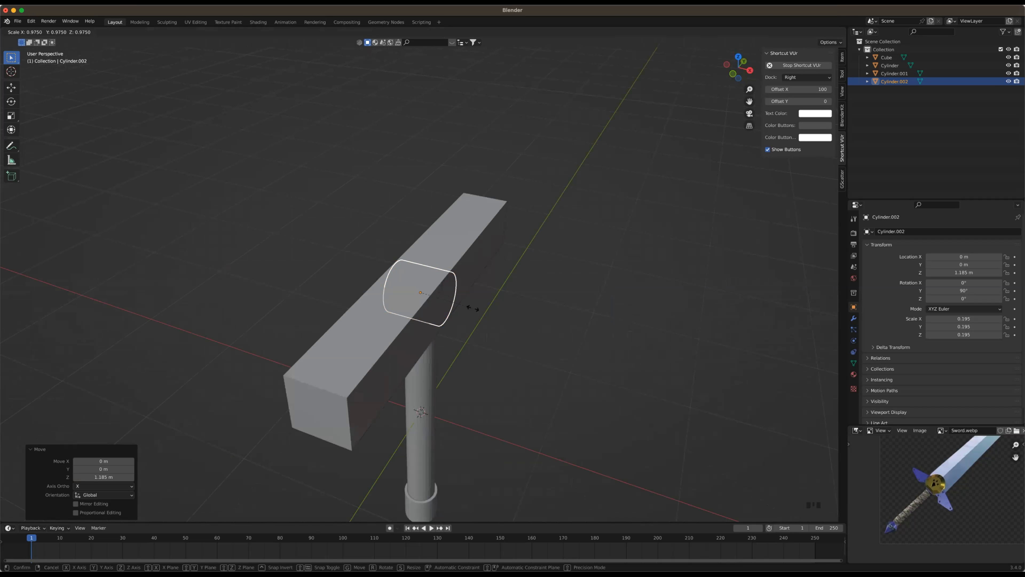
key(x)
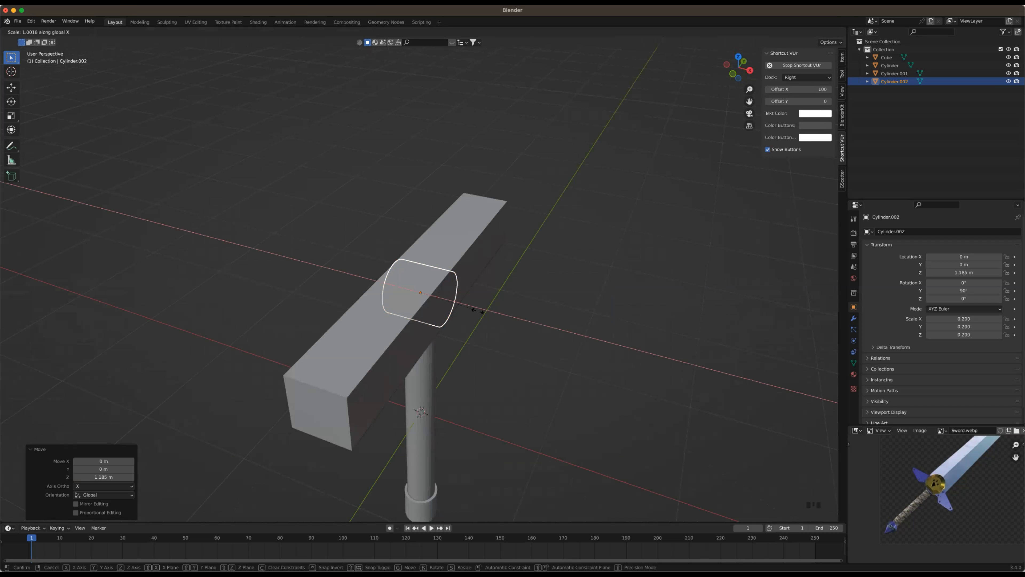
click(480, 312)
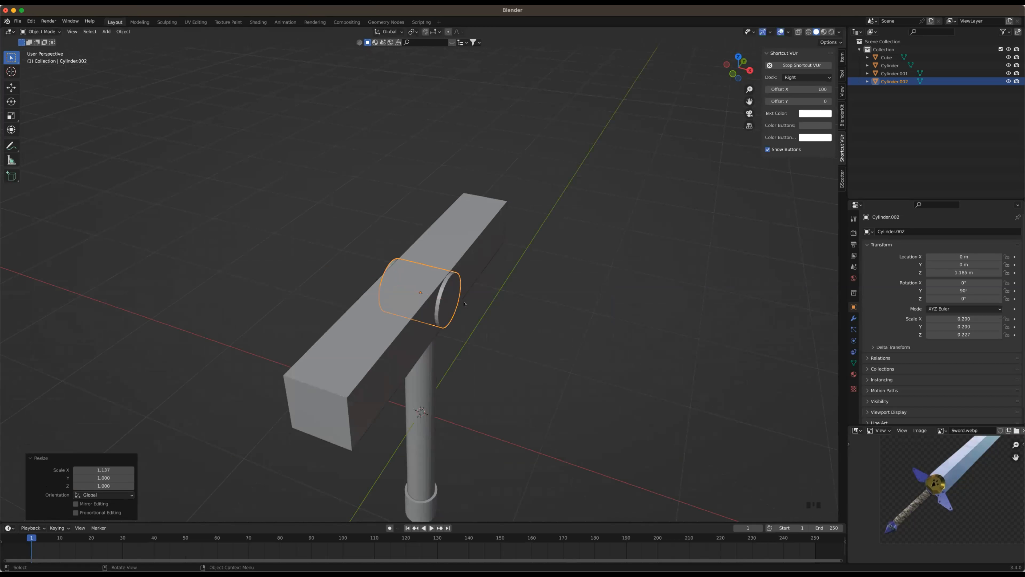
middle_drag(480, 312, 561, 344)
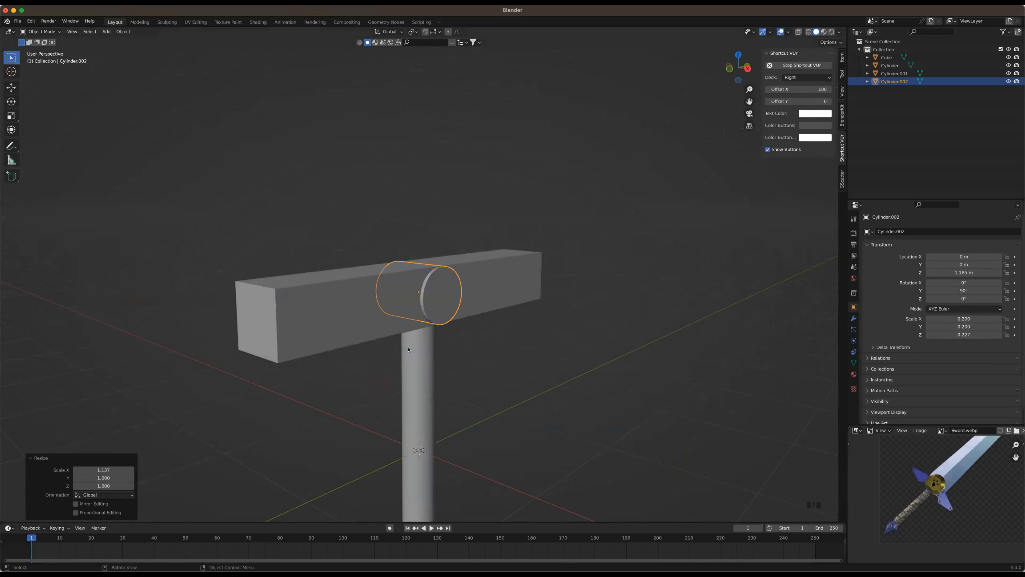
middle_drag(479, 295, 964, 481)
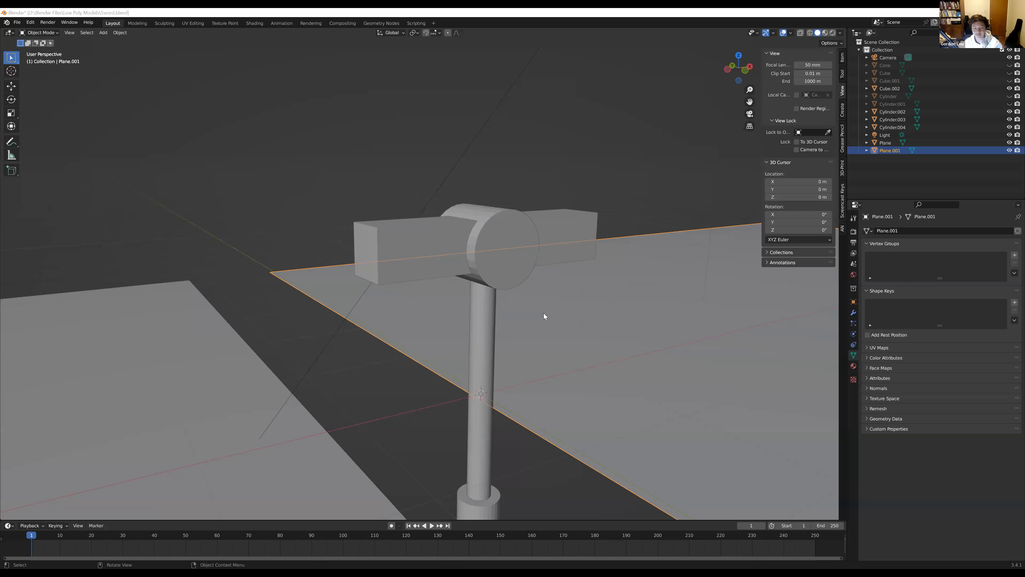
middle_drag(544, 313, 509, 331)
scroll(509, 331, up, 2)
click(515, 333)
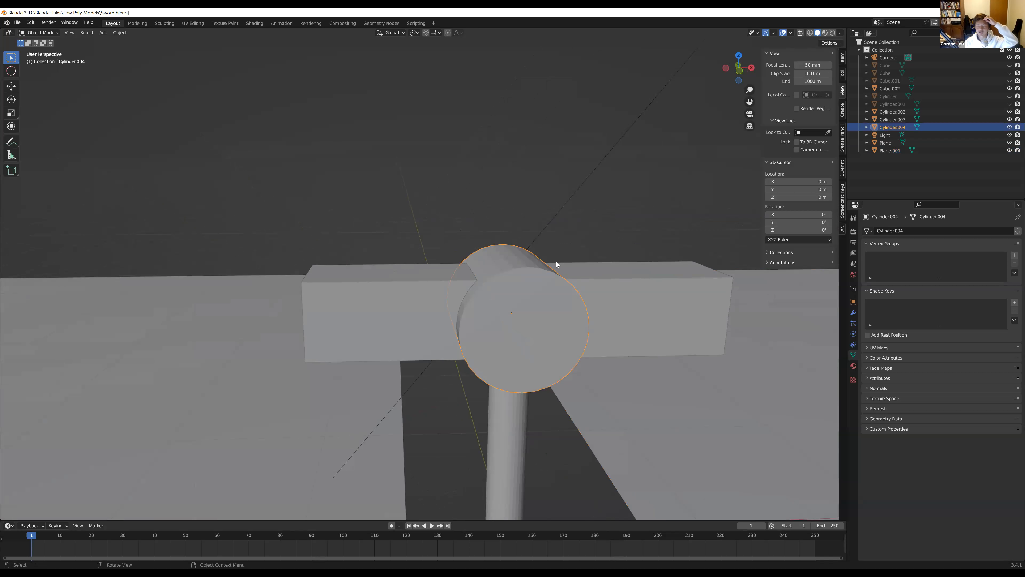
middle_drag(579, 314, 412, 312)
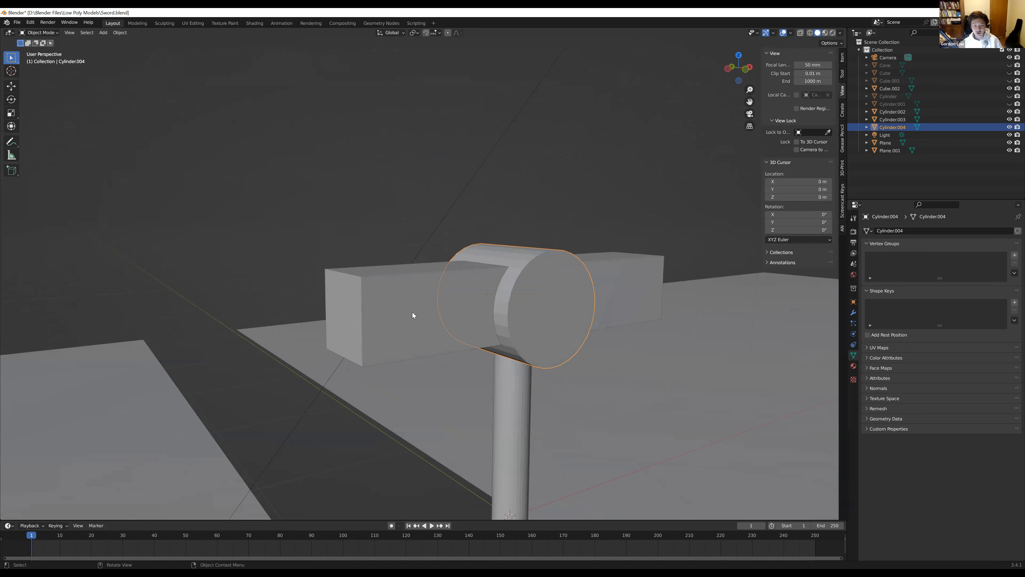
click(413, 312)
middle_drag(476, 350, 451, 348)
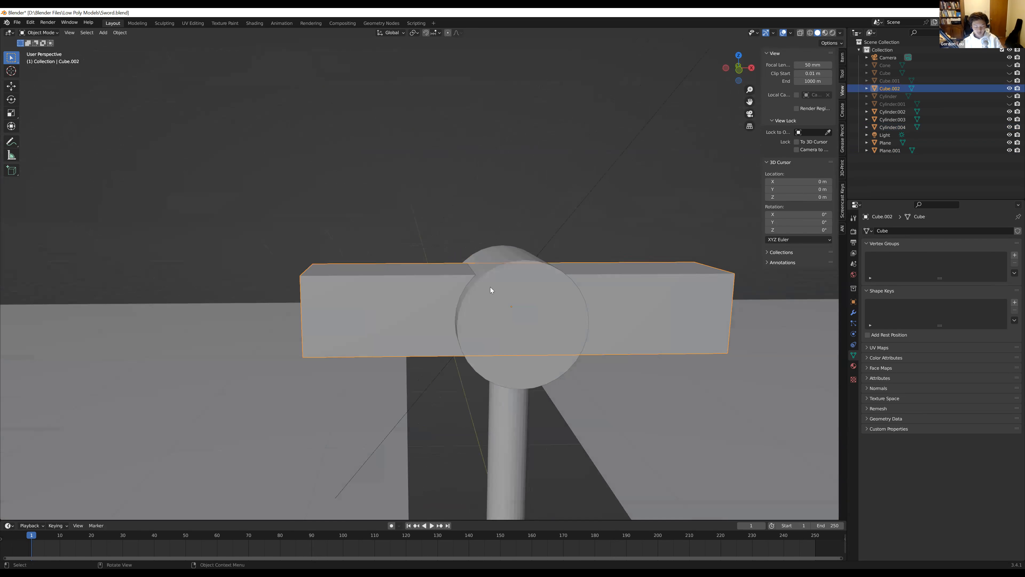
Deselect the crossguard, add a cube mesh for the blade and move it up about 2.27 m along Z
click(490, 195)
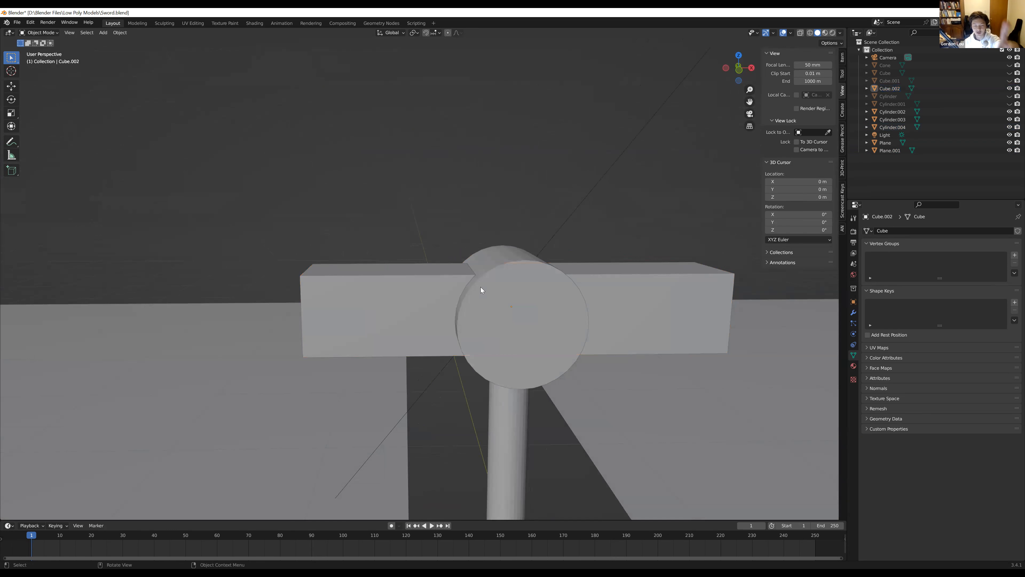
key(shift+a)
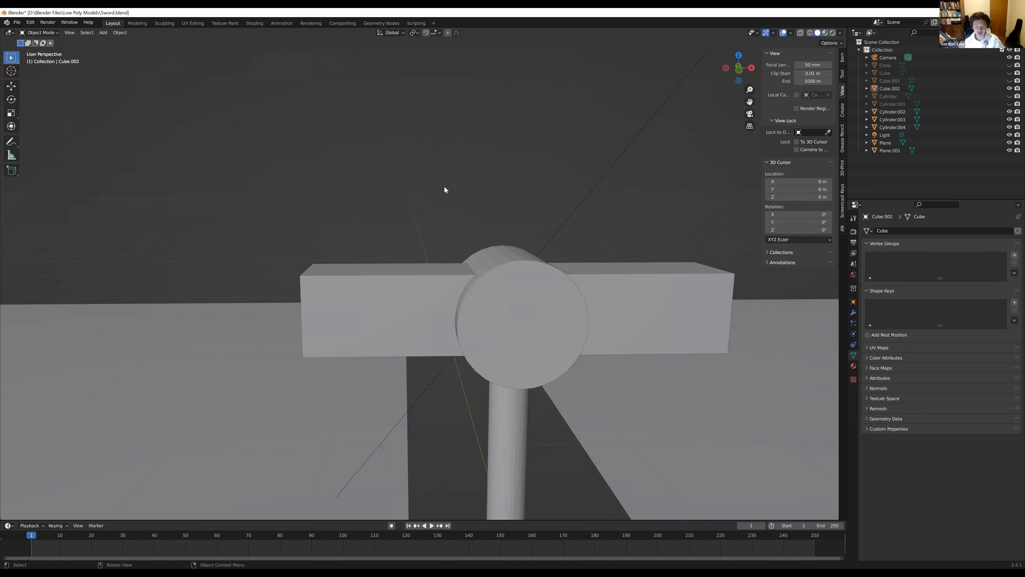
key(shift+a)
mouse_move(445, 188)
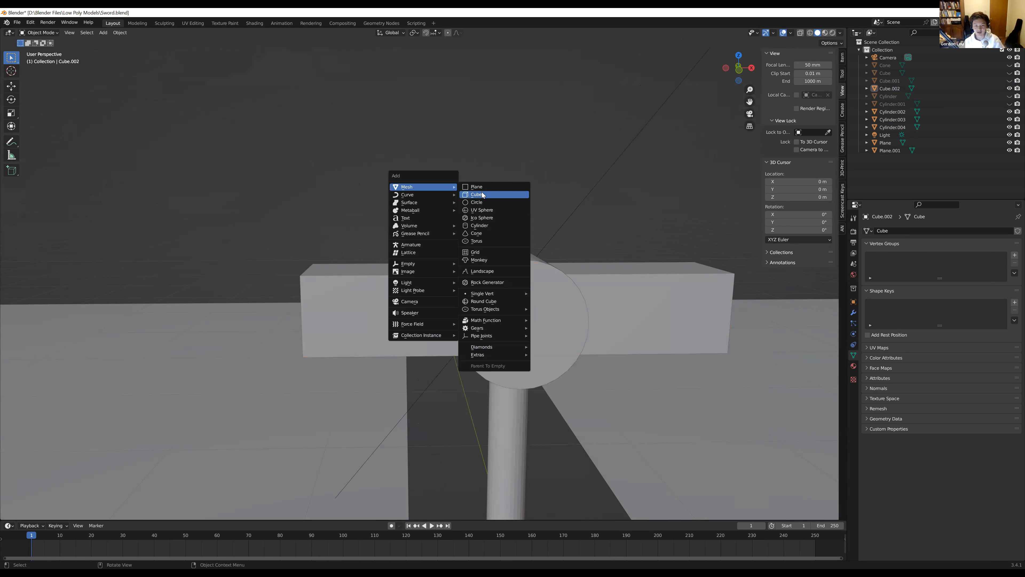
click(480, 195)
scroll(507, 370, down, 3)
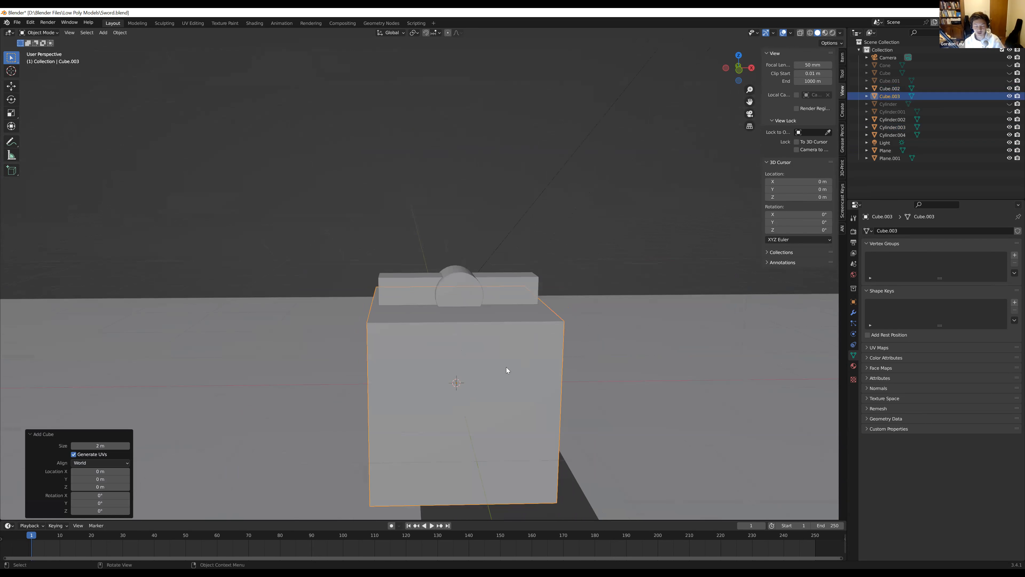
key(g)
key(z)
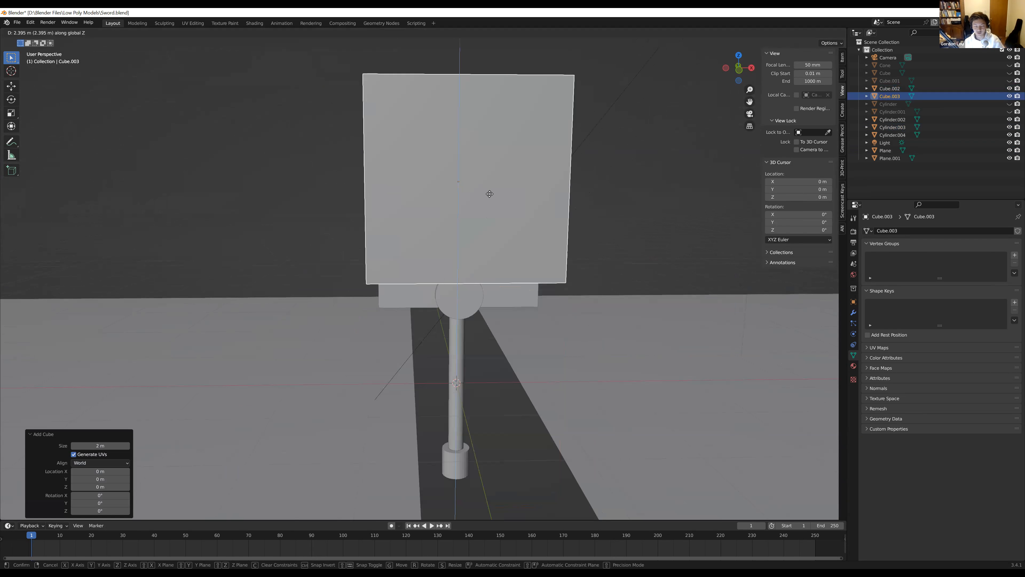
click(480, 244)
Flatten the new cube by scaling it to about 0.05 along the Y axis
middle_drag(480, 243, 533, 329)
key(s)
key(y)
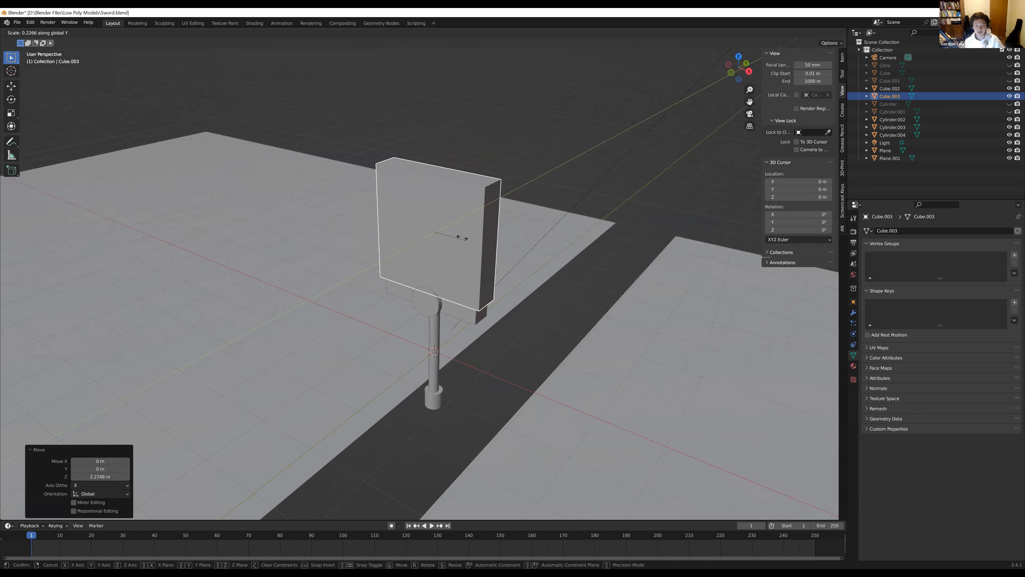
click(442, 234)
Narrow the flattened cube into a blade by scaling it to about 0.312 along the X axis
middle_drag(437, 267, 497, 276)
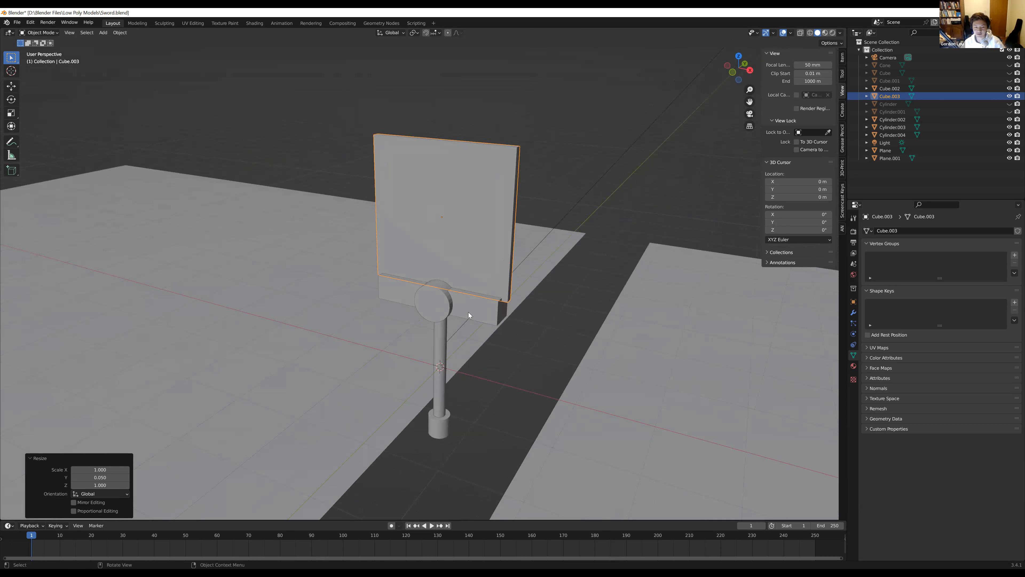
middle_drag(408, 236, 488, 263)
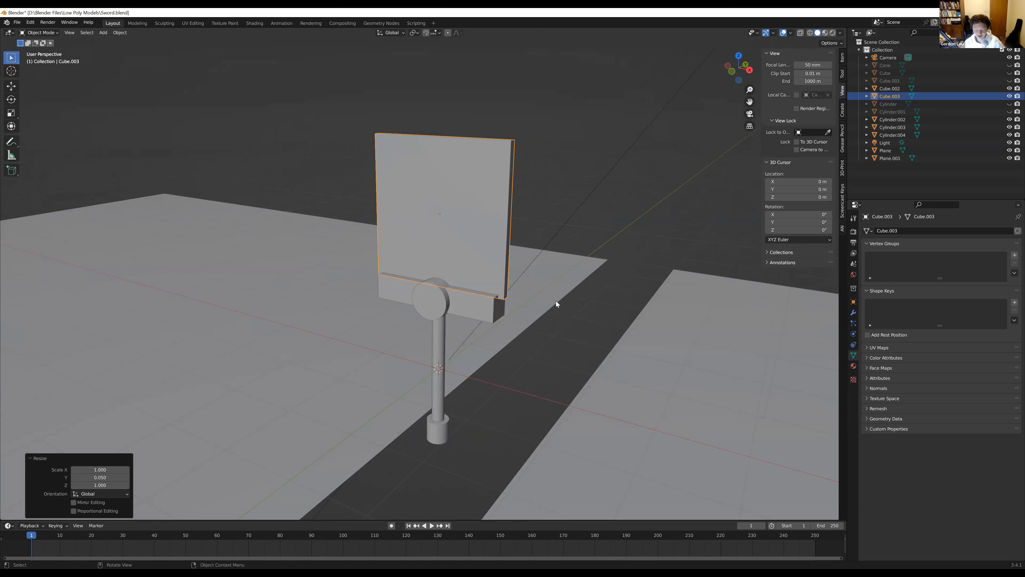
key(s)
key(x)
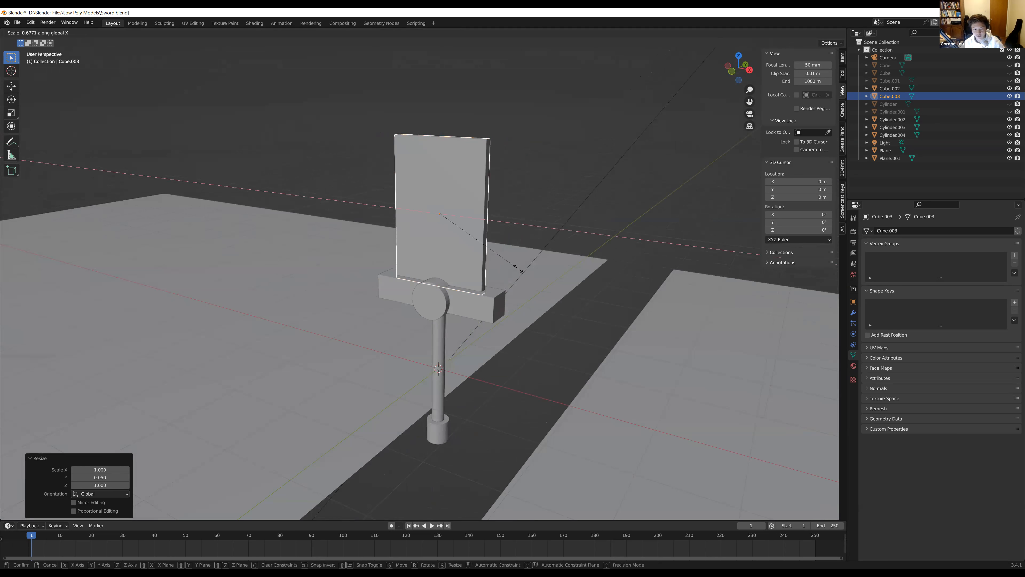
click(473, 245)
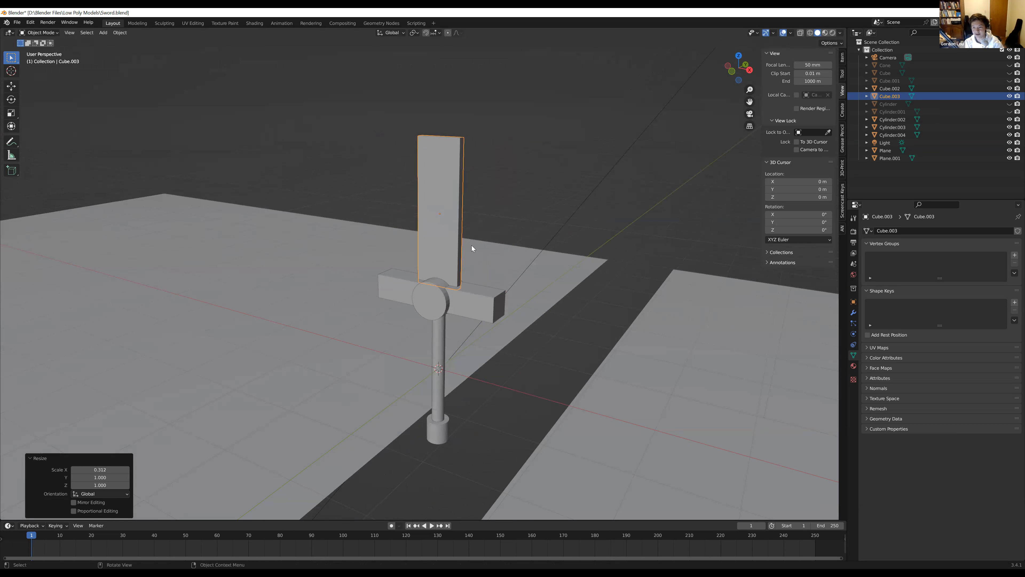
Lengthen the blade by scaling it by about 1.771 along the Z axis
middle_drag(436, 244, 494, 255)
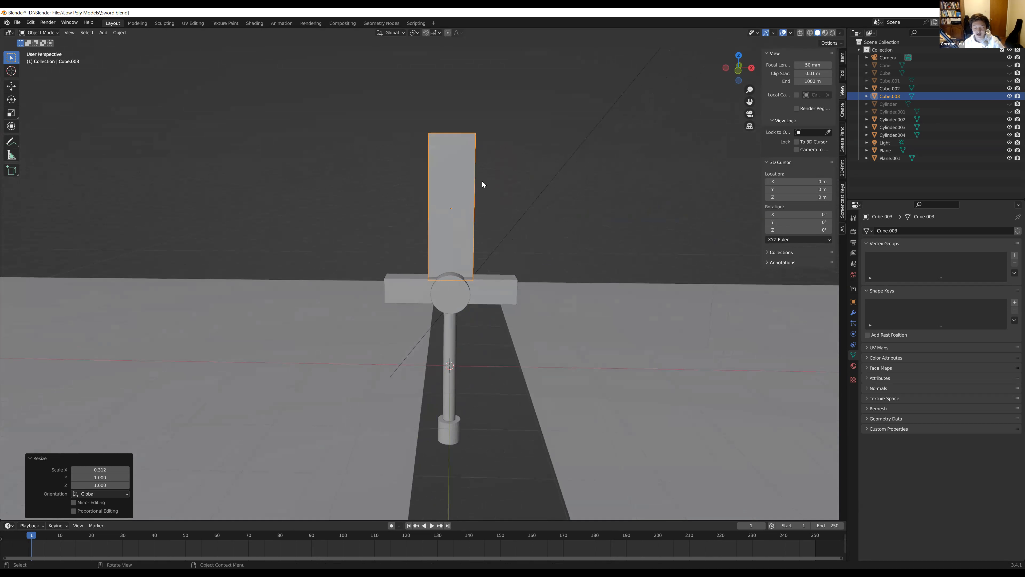
middle_drag(519, 195, 504, 269)
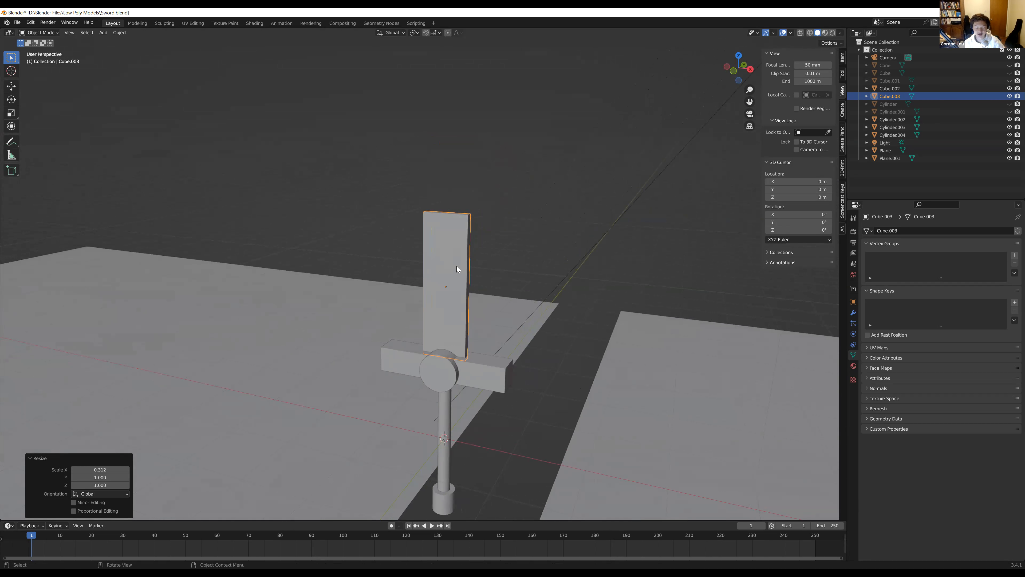
key(s)
key(z)
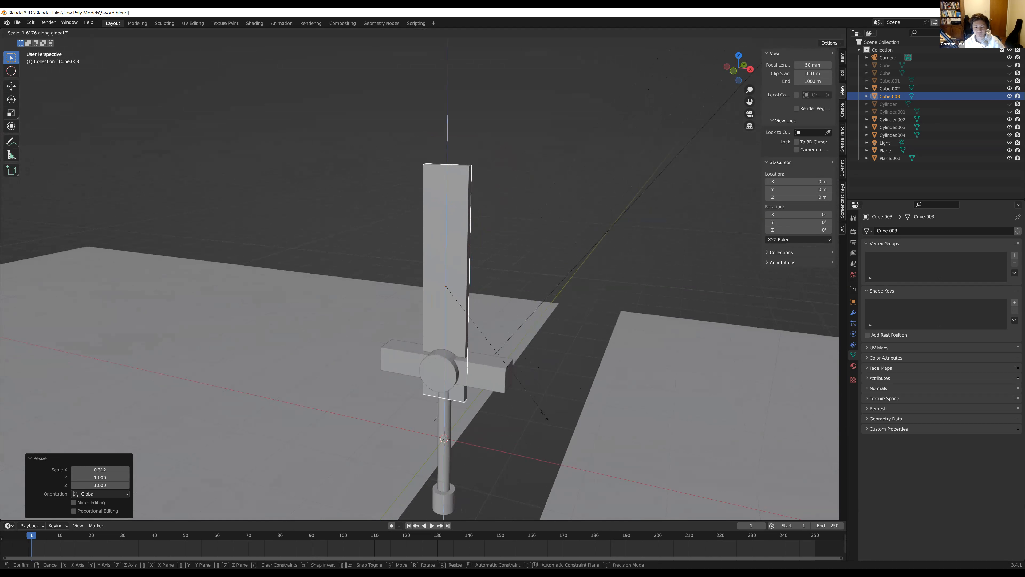
click(498, 410)
middle_drag(499, 409, 526, 387)
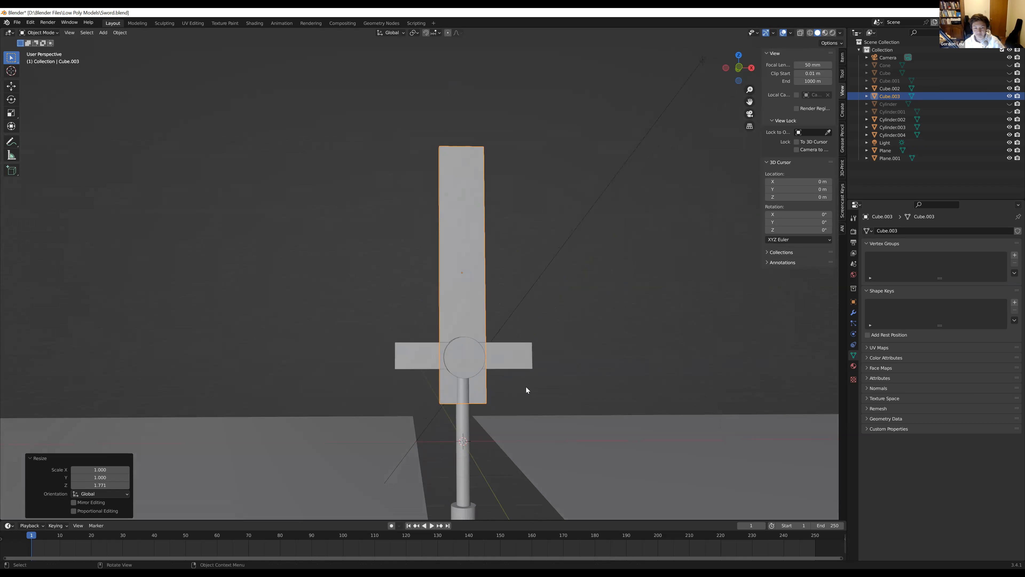
Move the blade up along the Z axis until its base sits at the crossguard, and deselect it
middle_drag(528, 374, 530, 400)
key(g)
key(z)
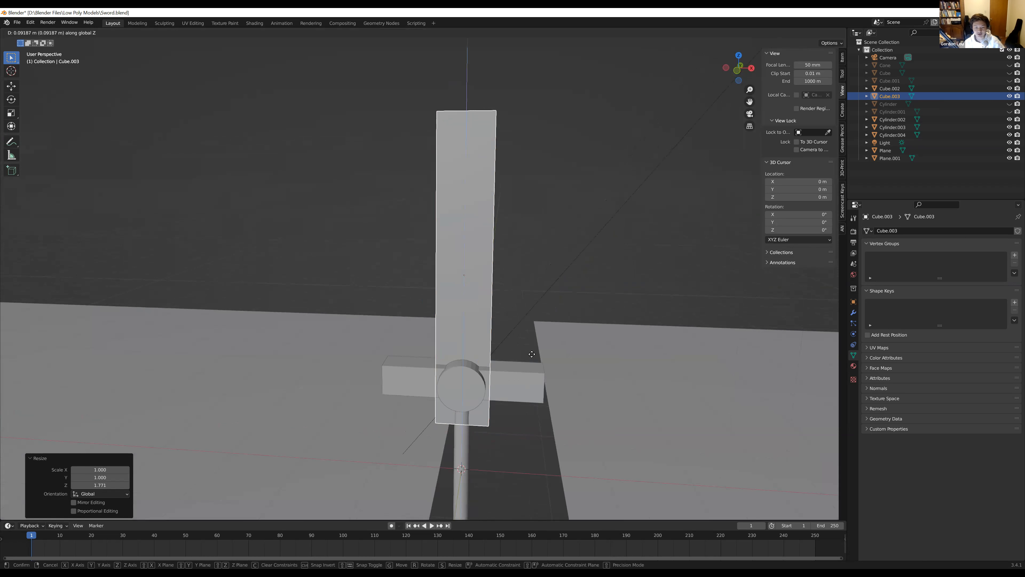
click(534, 321)
middle_drag(531, 298, 447, 268)
click(534, 235)
scroll(533, 234, down, 3)
scroll(508, 257, up, 4)
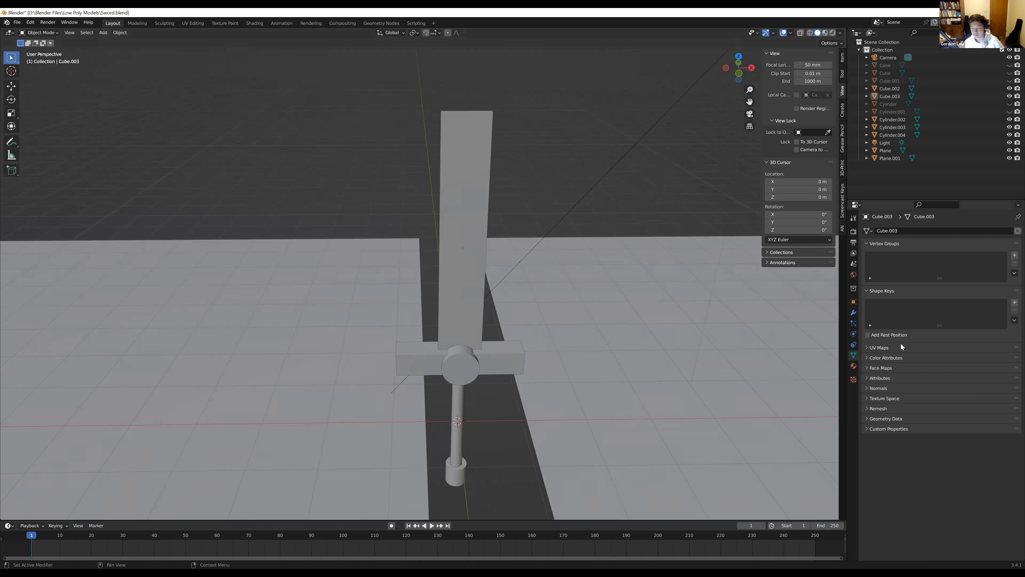
Select the blade and undo its last vertical move and lengthening
click(463, 263)
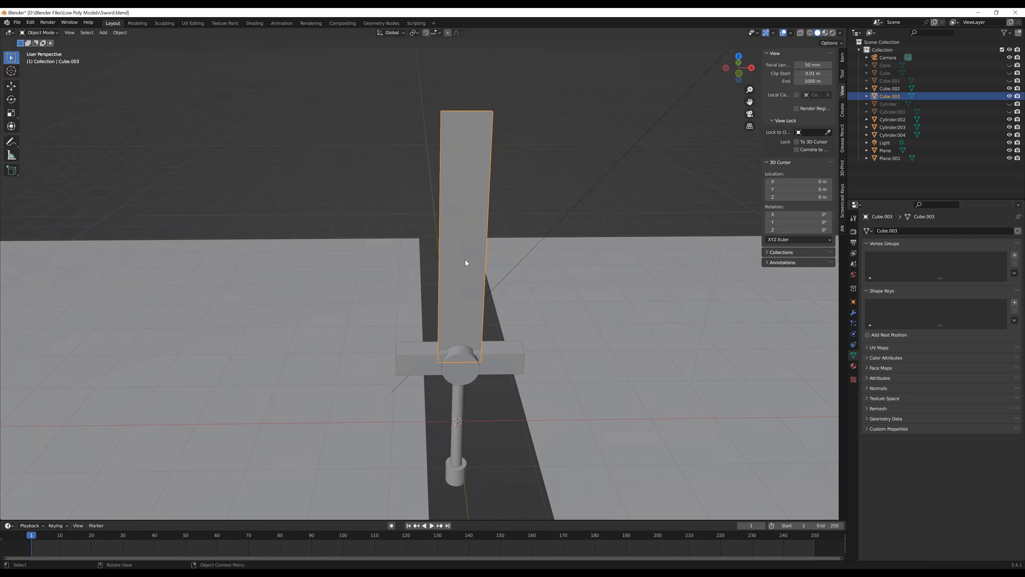
key(ctrl+z)
key(ctrl+z)
Scale the blade by about 2.119 along the Z axis
mouse_move(507, 306)
middle_down()
mouse_move(466, 270)
mouse_move(488, 278)
mouse_move(509, 314)
middle_up()
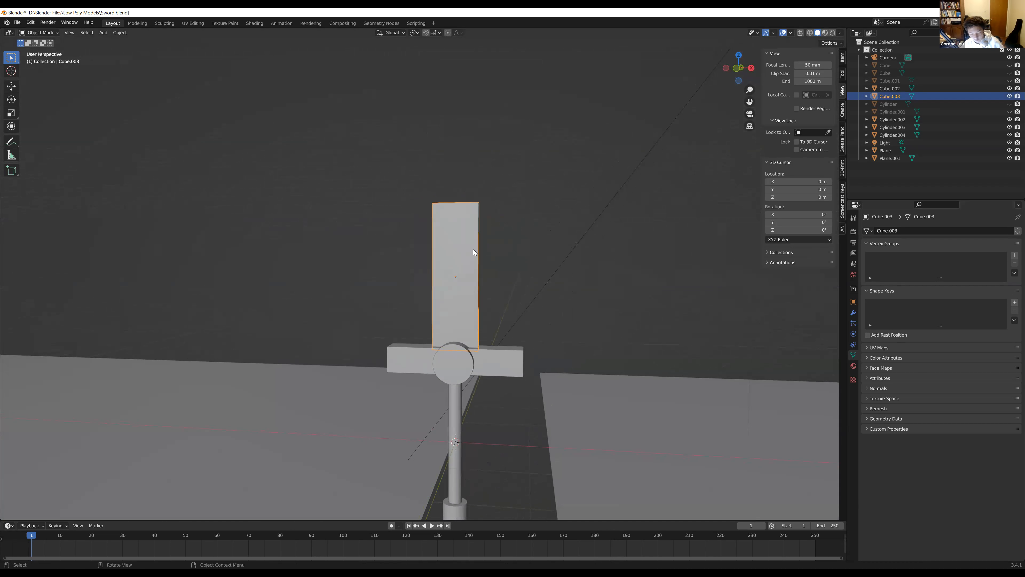
key(s)
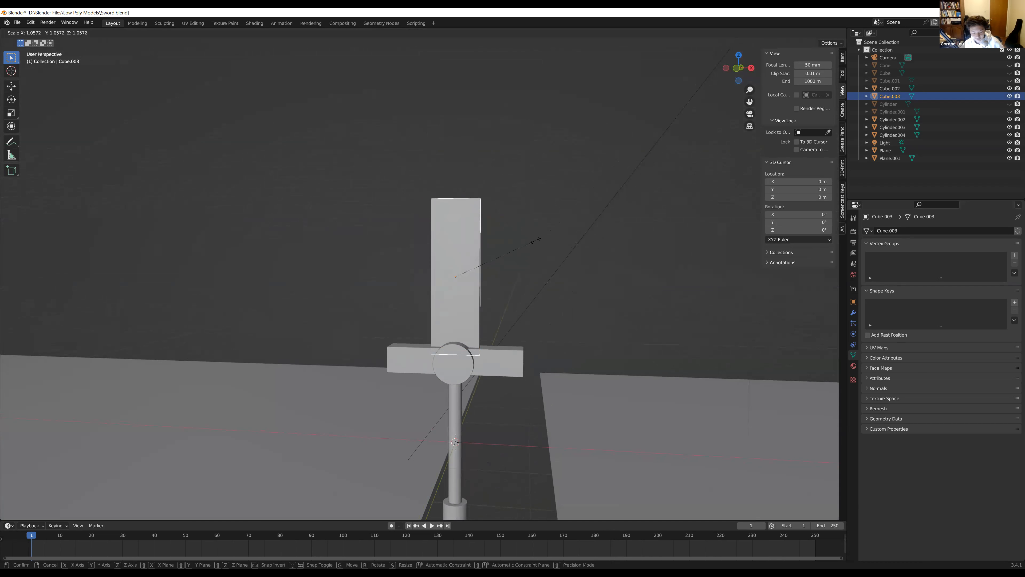
key(z)
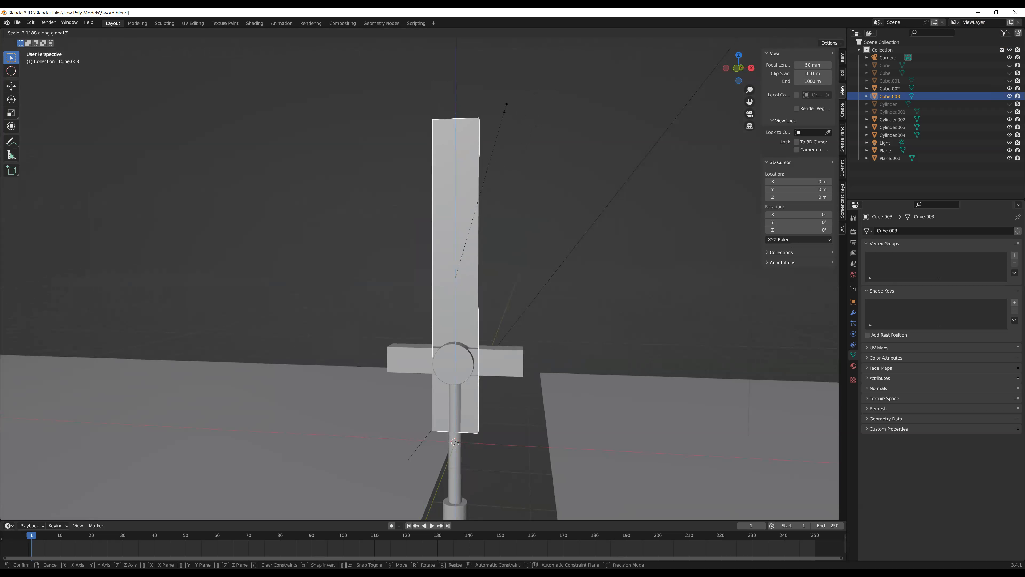
click(506, 108)
Move the lengthened blade up about 0.99 m along Z so its base meets the crossguard
key(g)
key(z)
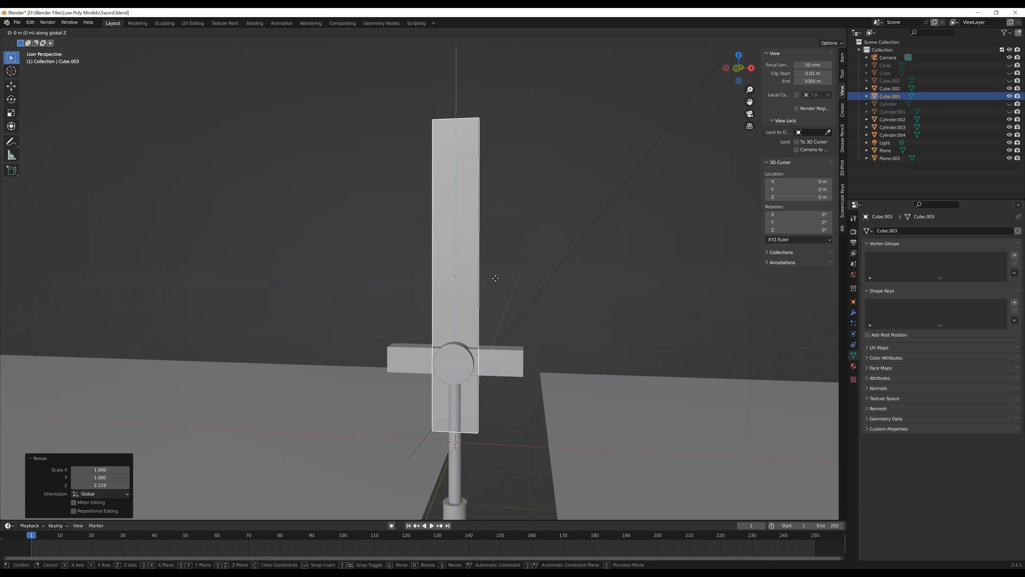
click(510, 235)
Adjust the blade's thickness by scaling it along the Y axis, and deselect it
scroll(512, 233, down, 5)
middle_drag(518, 234, 484, 334)
scroll(516, 226, up, 5)
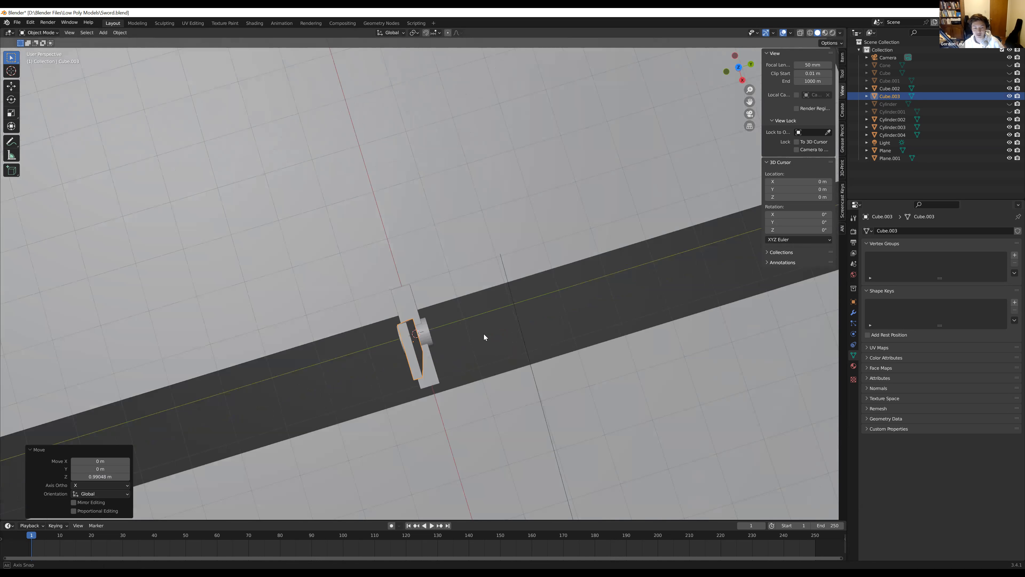
key(s)
key(y)
click(416, 341)
middle_drag(415, 341, 486, 284)
click(534, 224)
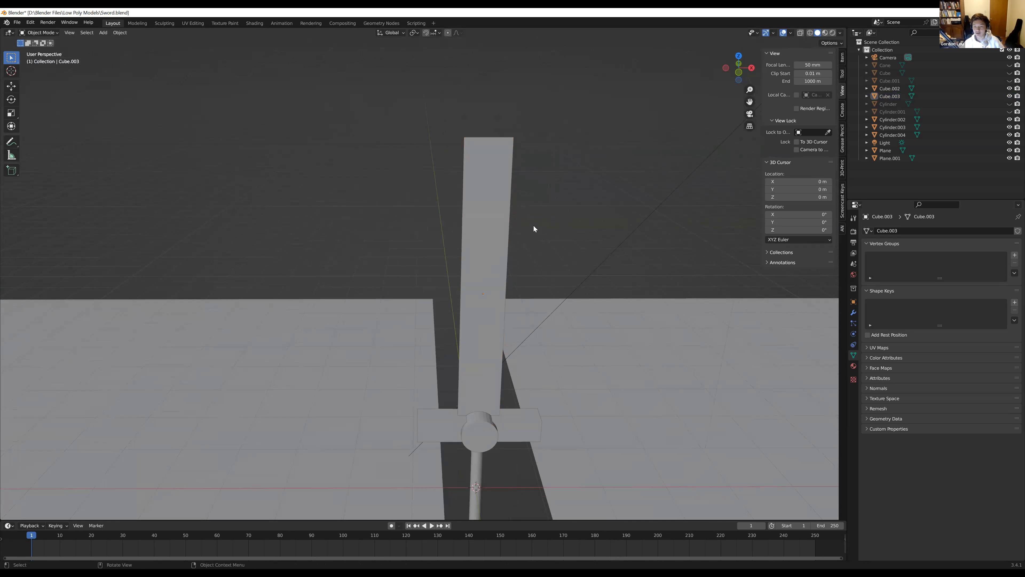
Select the blade and switch it to Edit Mode
click(491, 146)
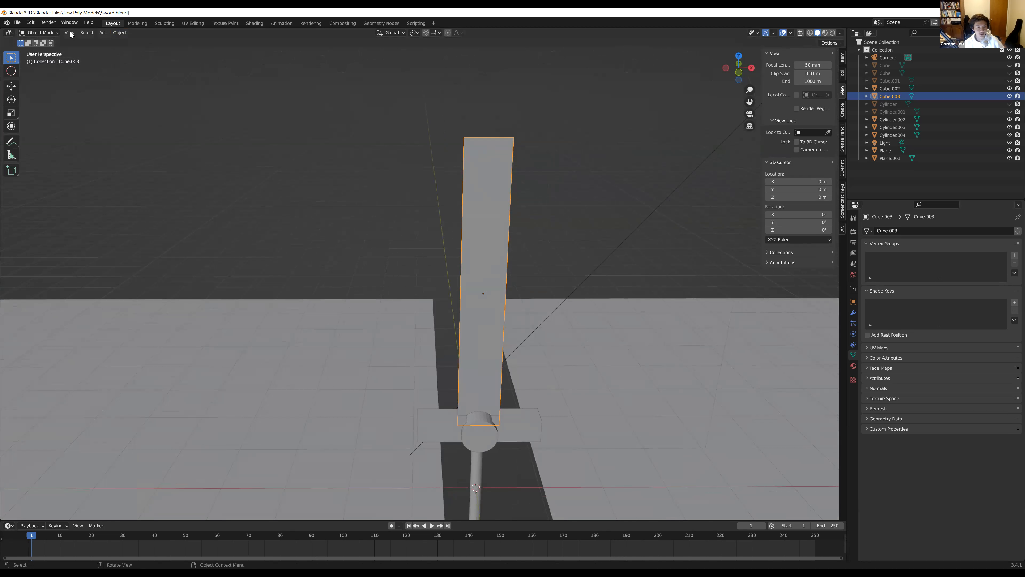
click(52, 33)
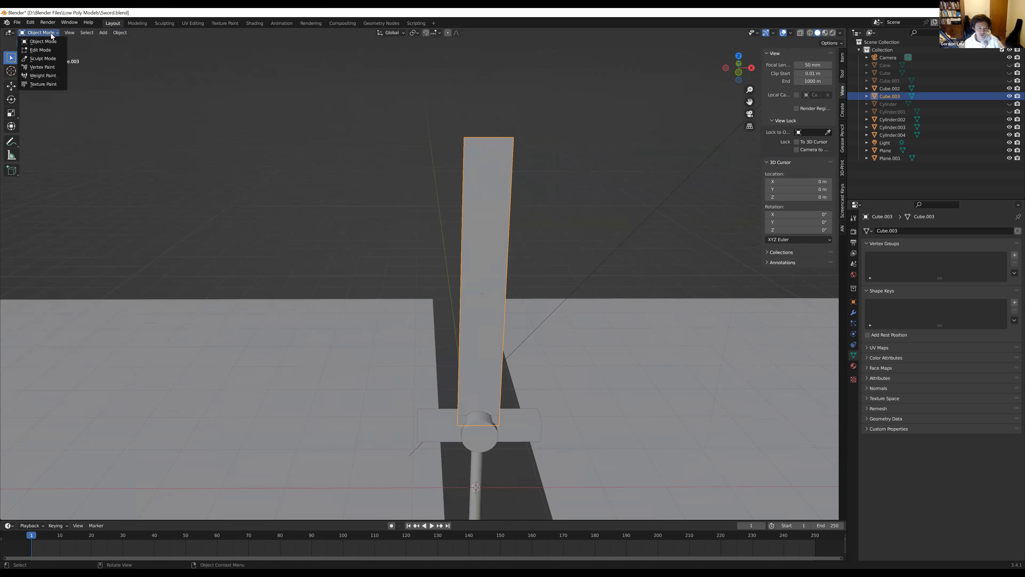
click(49, 51)
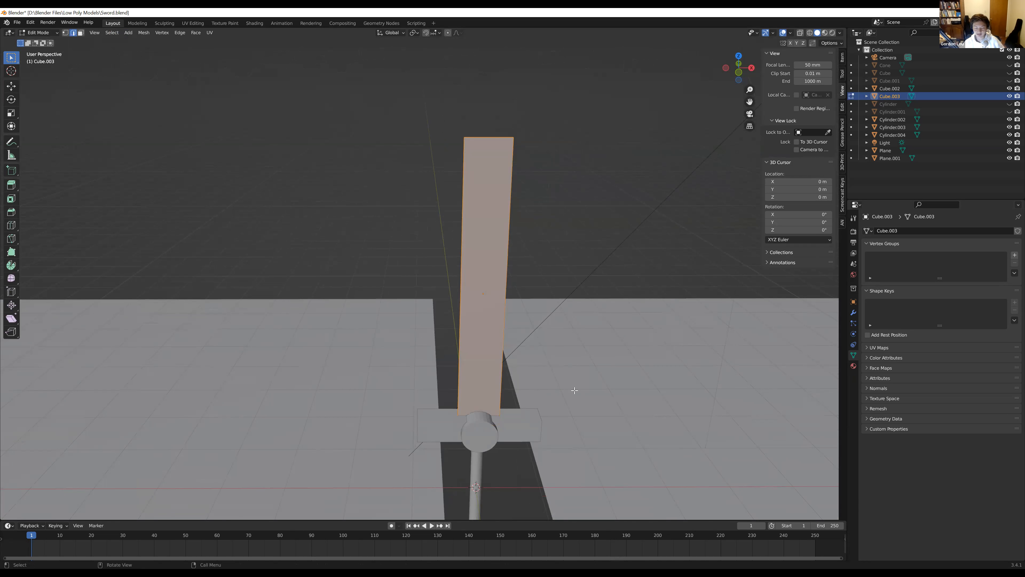
Add one centred loop cut running lengthwise down the middle of the blade
middle_drag(478, 259, 361, 237)
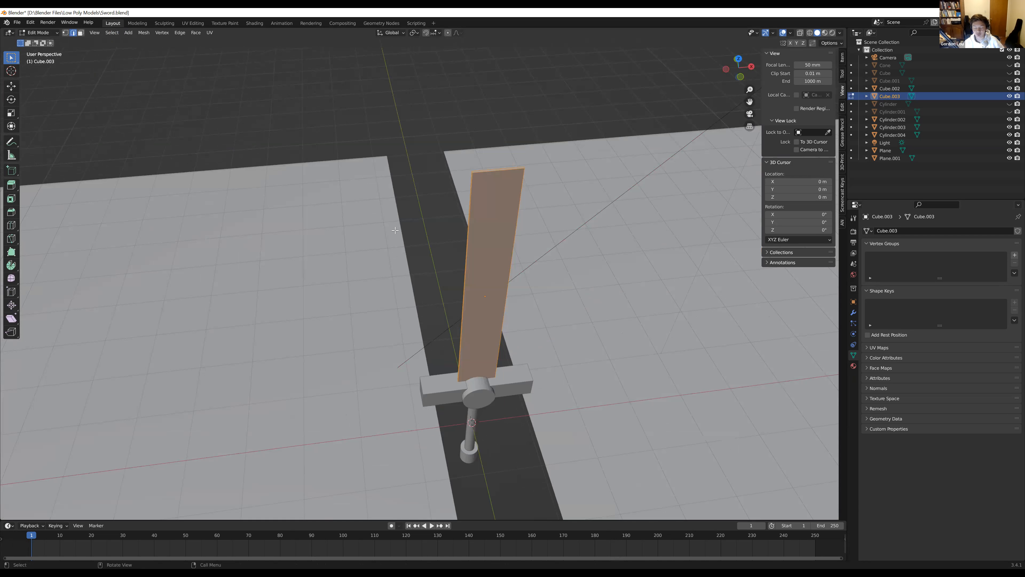
key(ctrl+r)
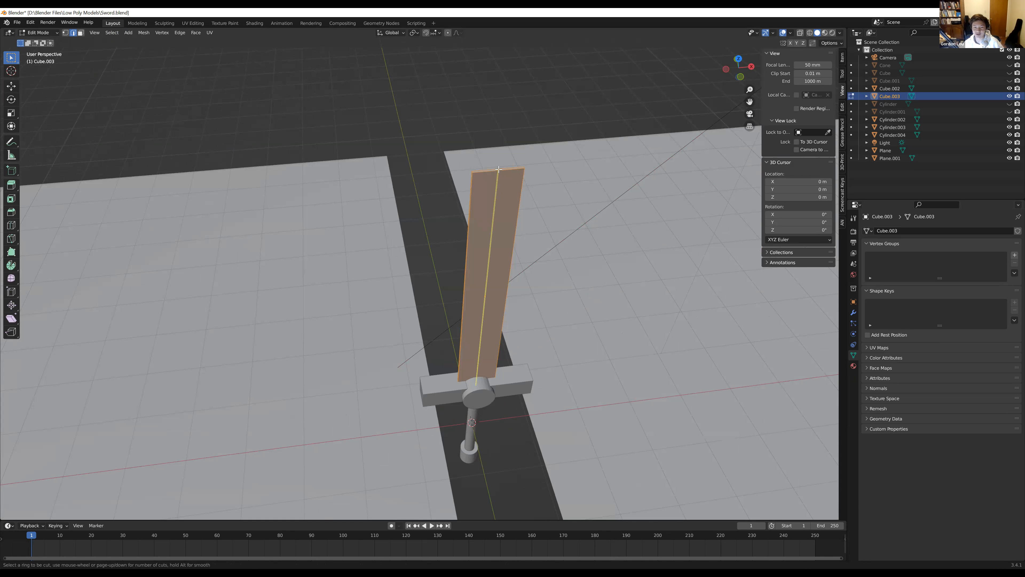
click(500, 169)
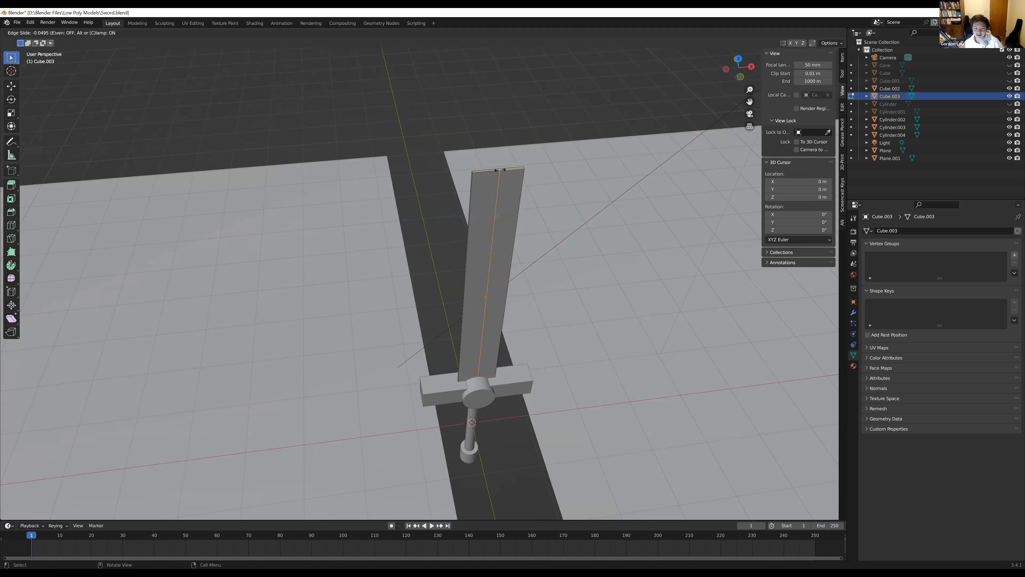
right_click(500, 169)
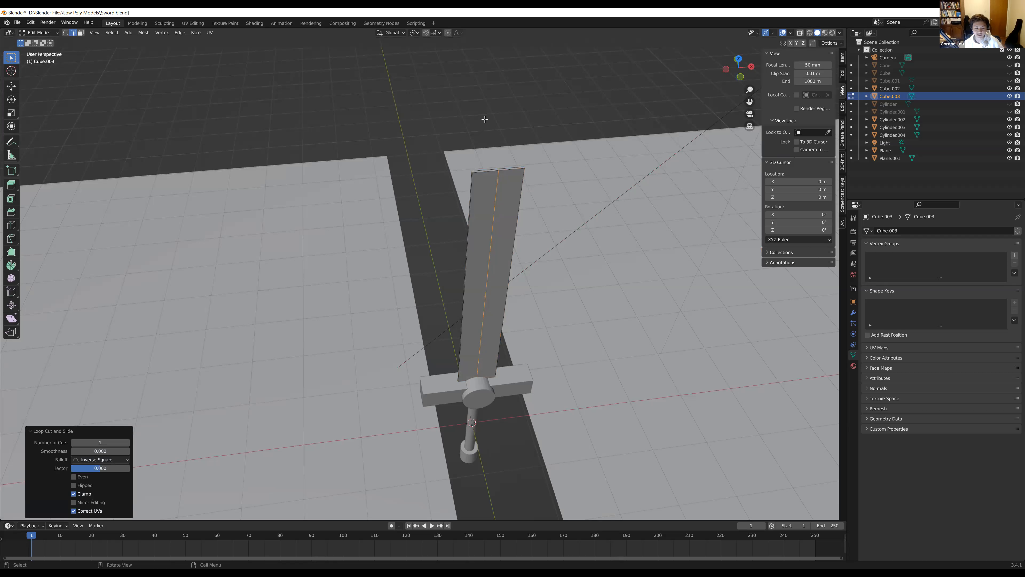
Scale the blade's central edge loop by about 8.844 along the Y axis to give a diamond cross-section
middle_drag(498, 171, 533, 340)
middle_drag(491, 274, 535, 354)
key(s)
key(y)
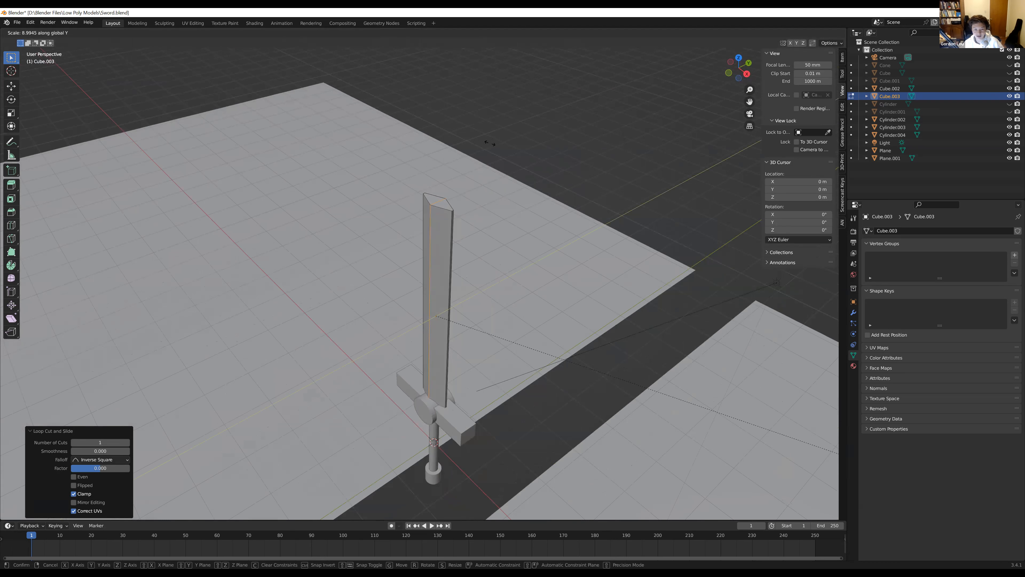
click(478, 142)
Undo the Y-axis scaling and the lengthwise loop cut on the blade, and deselect its geometry
middle_drag(486, 233, 522, 282)
scroll(477, 259, up, 4)
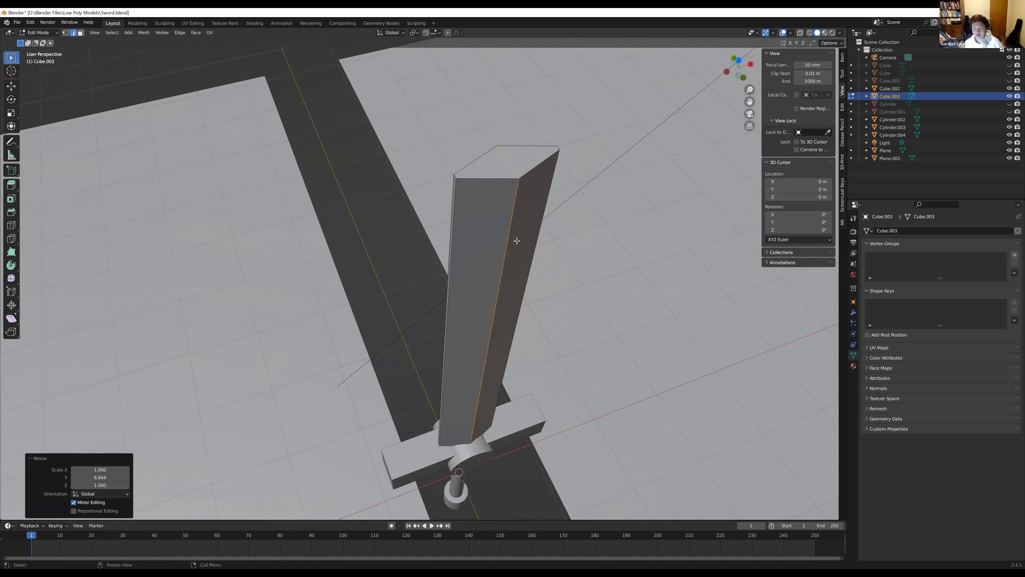
key(ctrl+z)
key(ctrl+z)
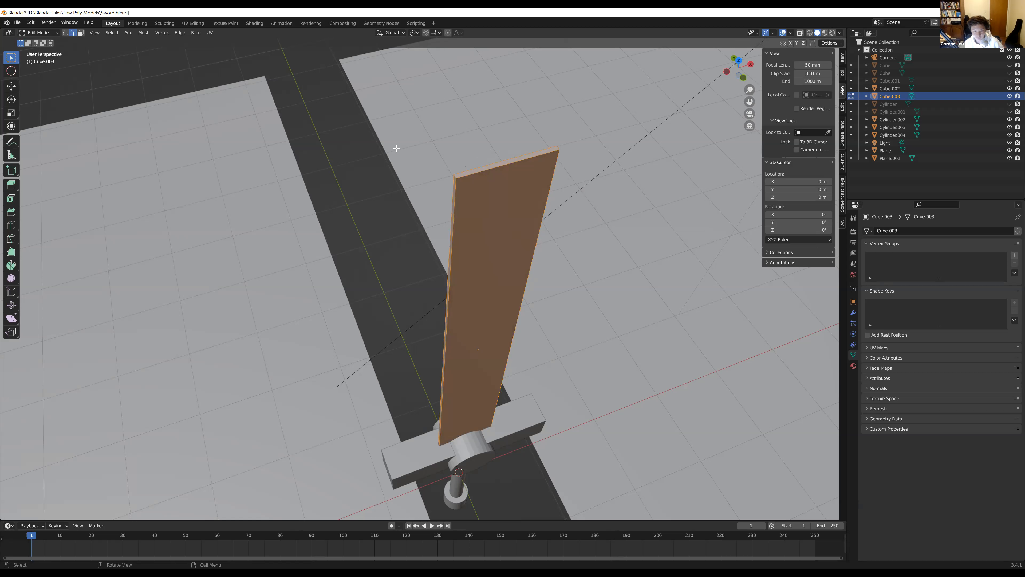
click(339, 126)
Add a single lengthwise loop cut down the middle of the blade with a slide factor of about 0.007
key(ctrl+r)
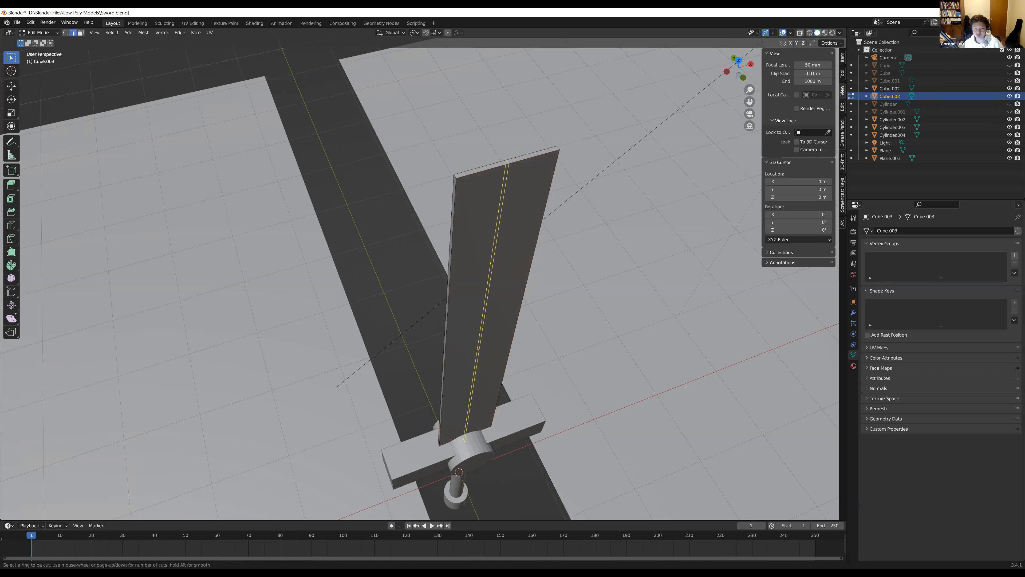
click(507, 170)
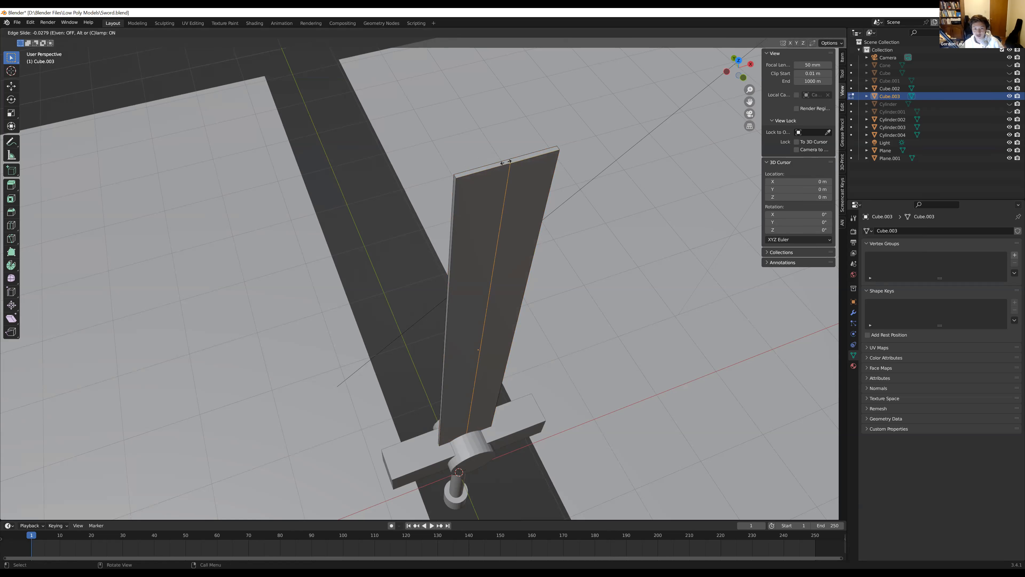
click(507, 169)
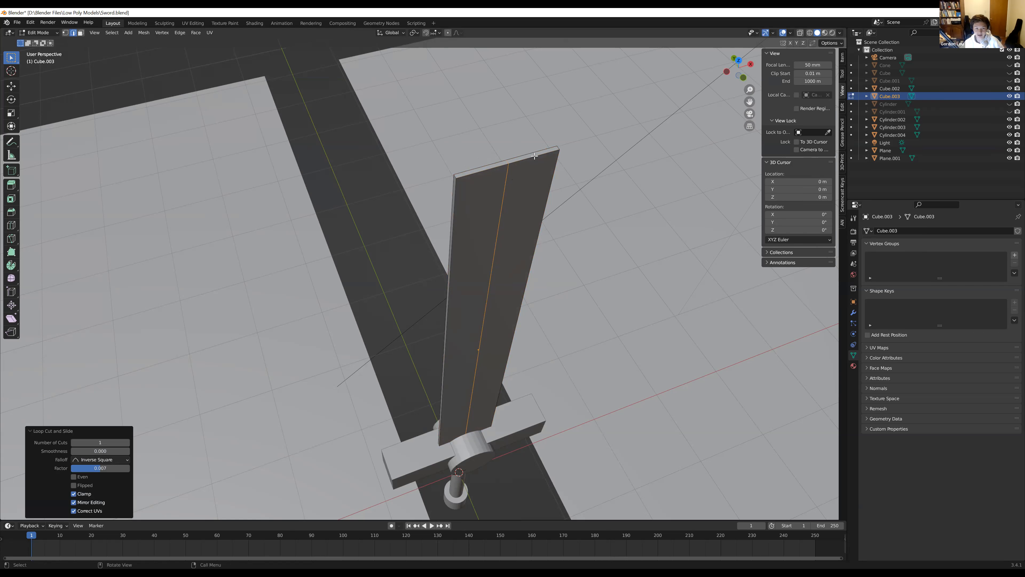
Scale the lengthwise edge loop by about 7.888 along the Y axis to form ridges on both blade faces
key(s)
key(y)
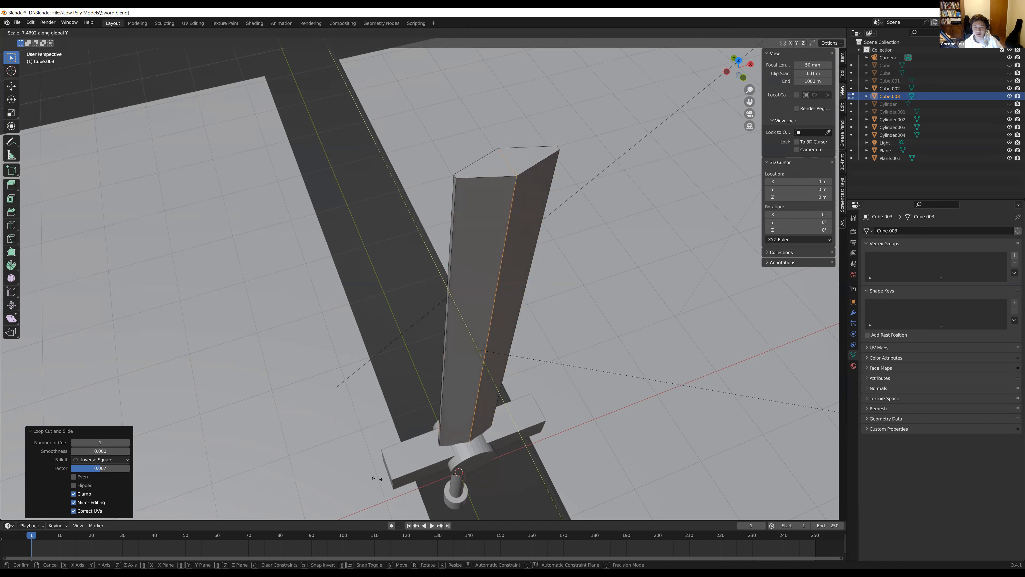
click(413, 517)
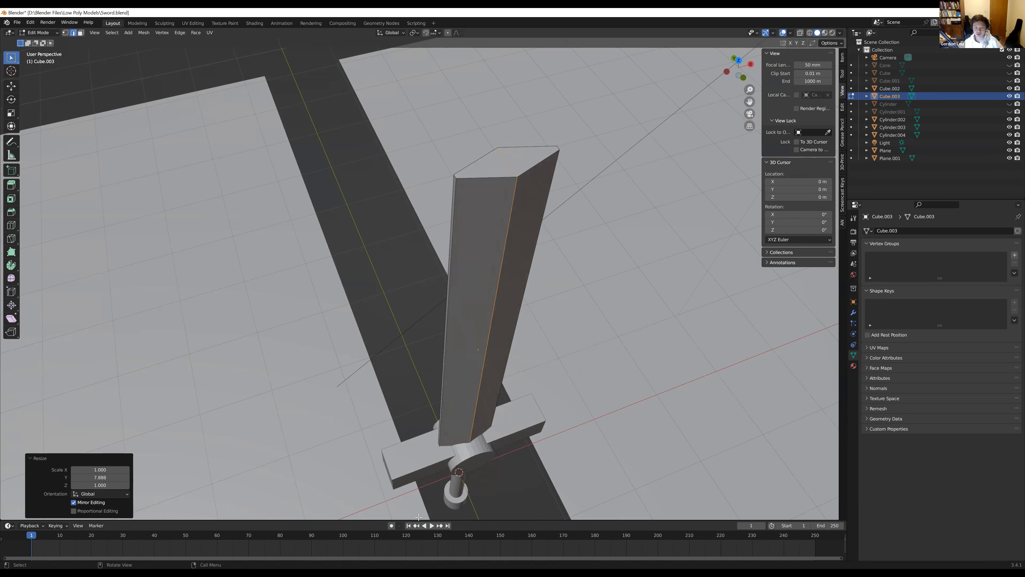
Select the edge crossing the middle of the blade's top face
middle_drag(490, 459, 529, 389)
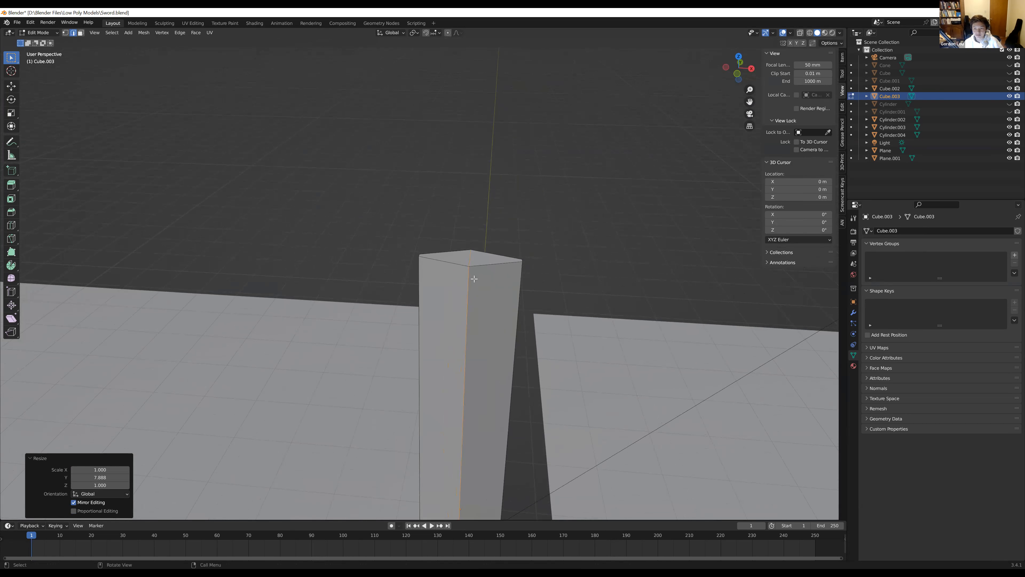
click(470, 257)
middle_drag(470, 257, 430, 273)
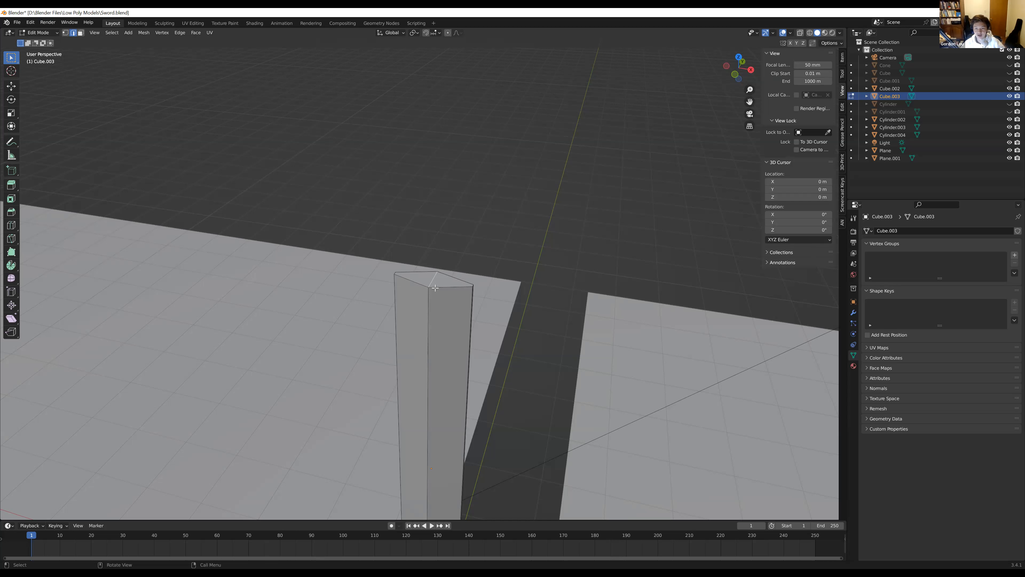
Try raising the middle edge of the blade's top face about 0.583 m along Z, and undo the move
key(g)
key(z)
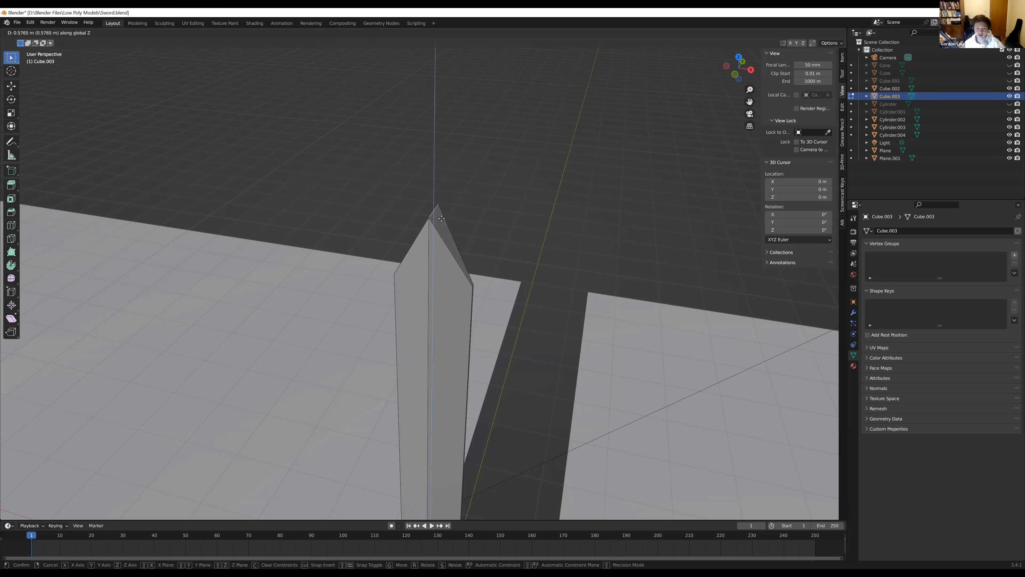
click(443, 220)
scroll(403, 234, down, 4)
middle_drag(391, 245, 423, 284)
scroll(367, 296, up, 1)
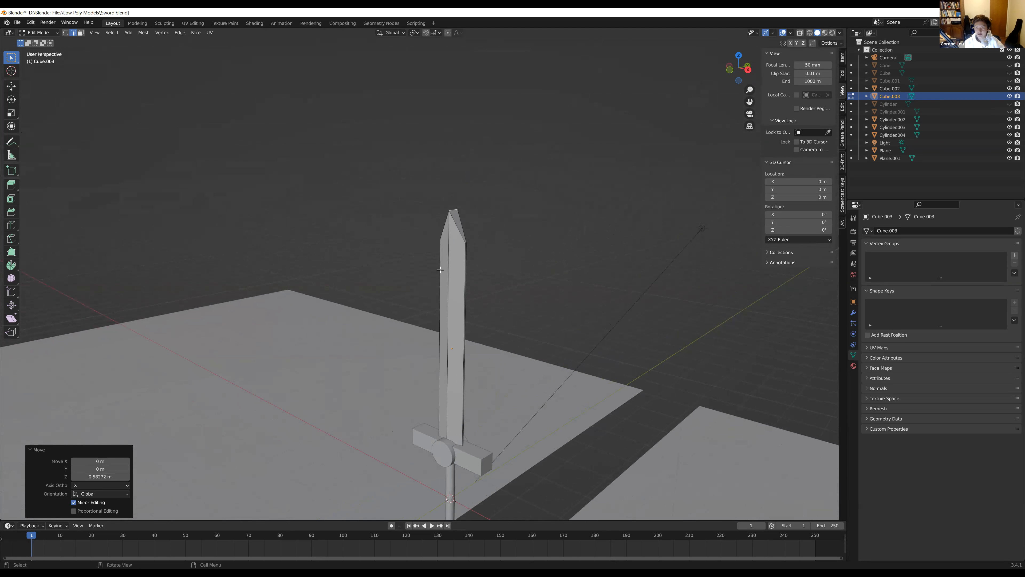
scroll(439, 274, up, 3)
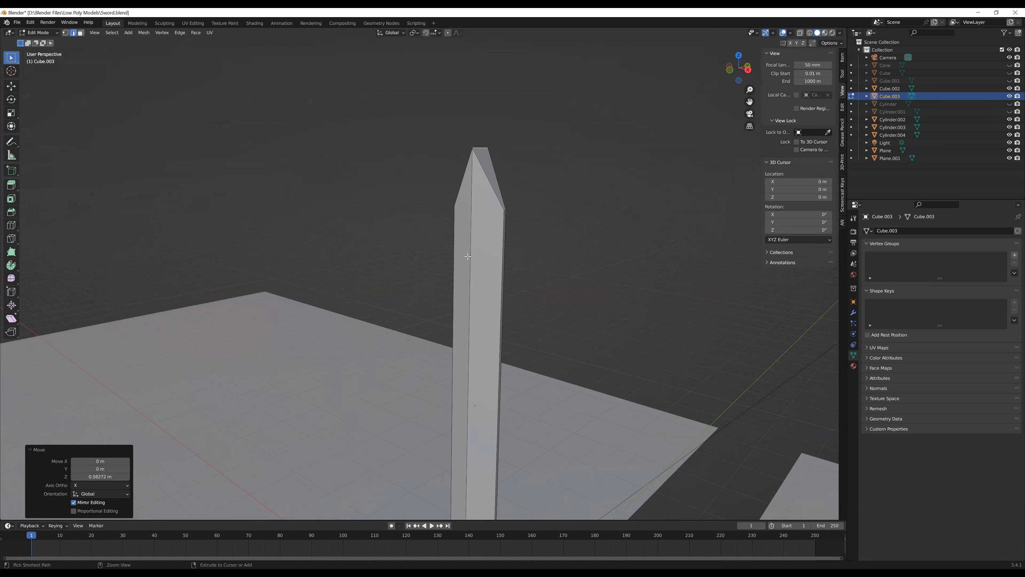
key(ctrl+z)
Raise the middle edge of the blade's top face about 0.69 m along the Z axis to form a tip
middle_drag(370, 157, 368, 142)
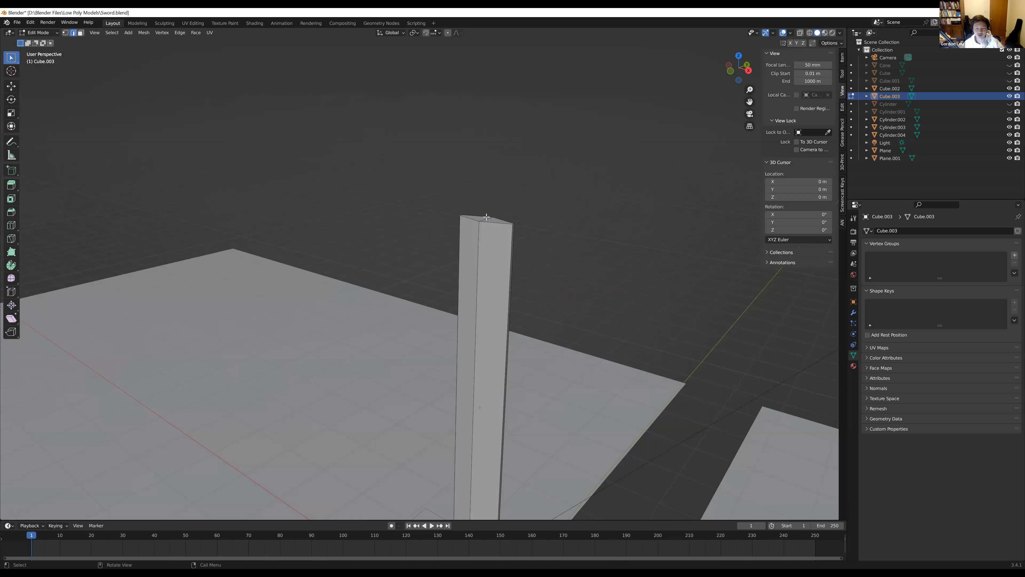
middle_drag(529, 180, 499, 213)
key(g)
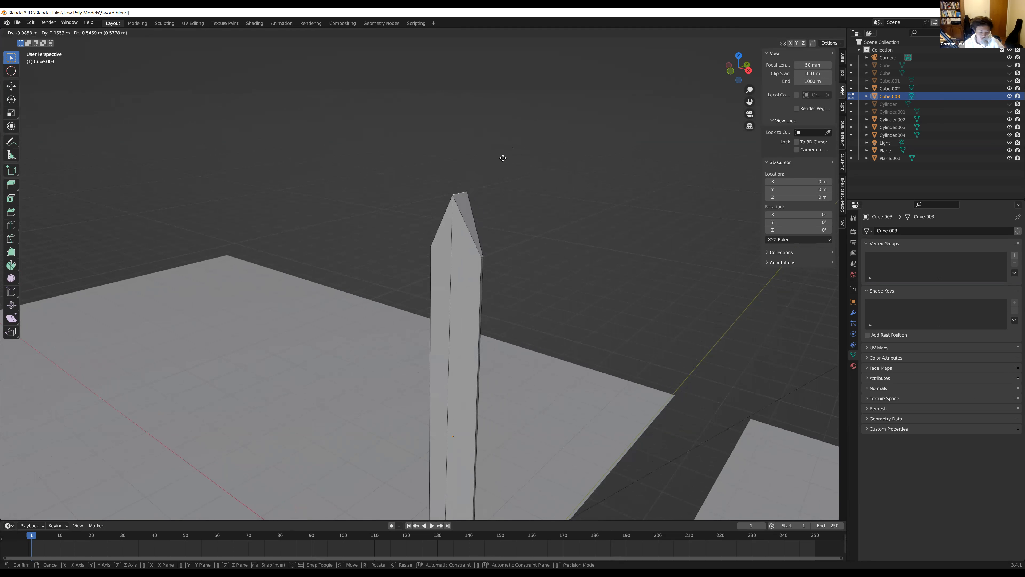
key(z)
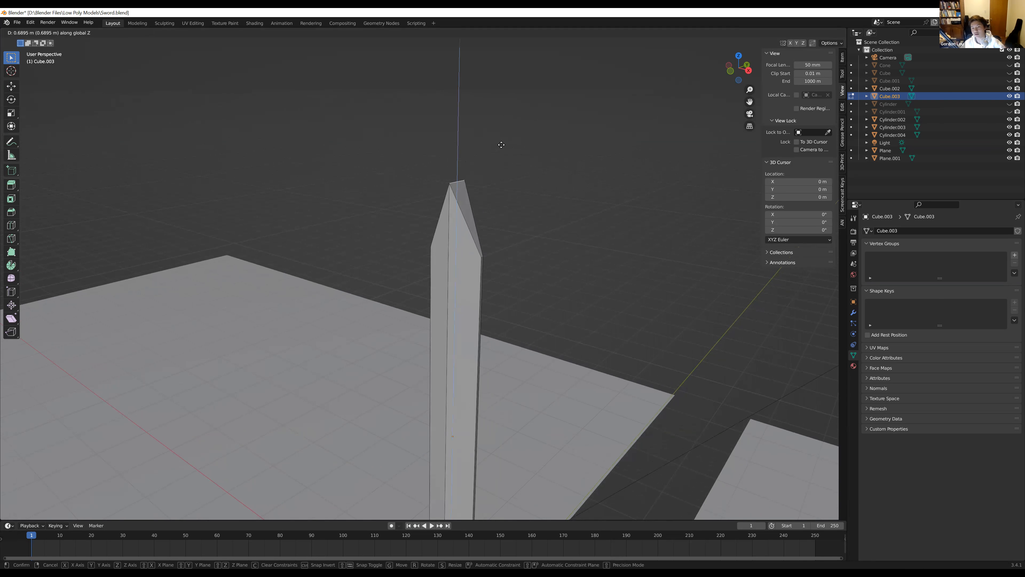
click(502, 144)
Examine the shape and thickness of the raised blade tip from the front and from the side
middle_drag(482, 239, 538, 236)
middle_drag(479, 240, 516, 242)
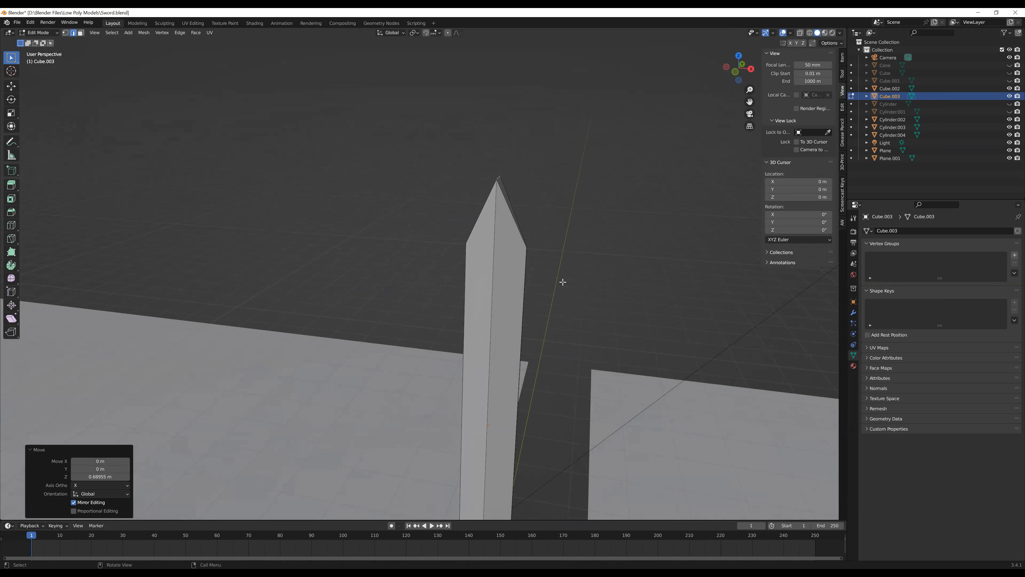
scroll(565, 285, down, 6)
middle_drag(566, 285, 389, 229)
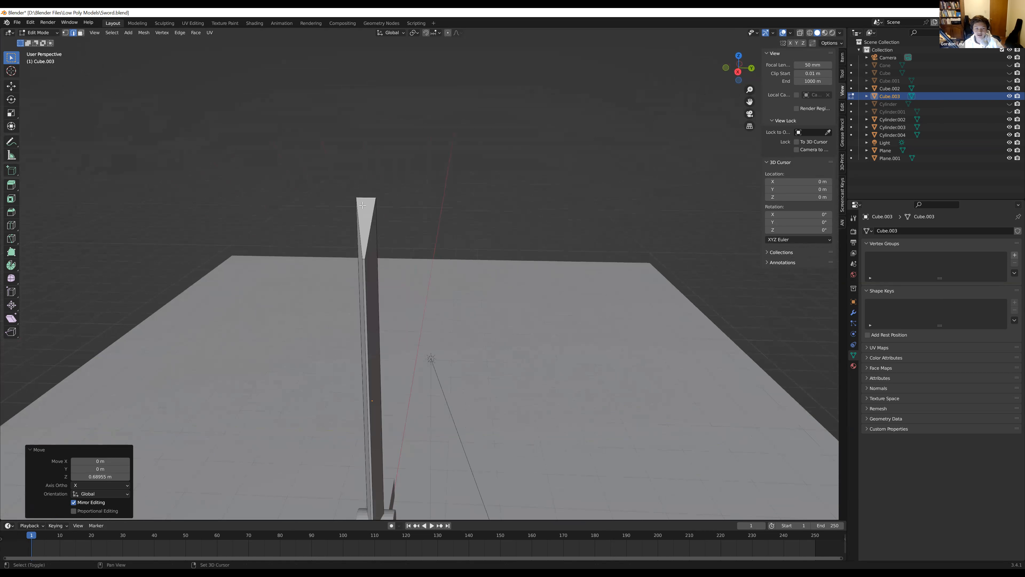
scroll(389, 202, up, 6)
scroll(390, 94, down, 5)
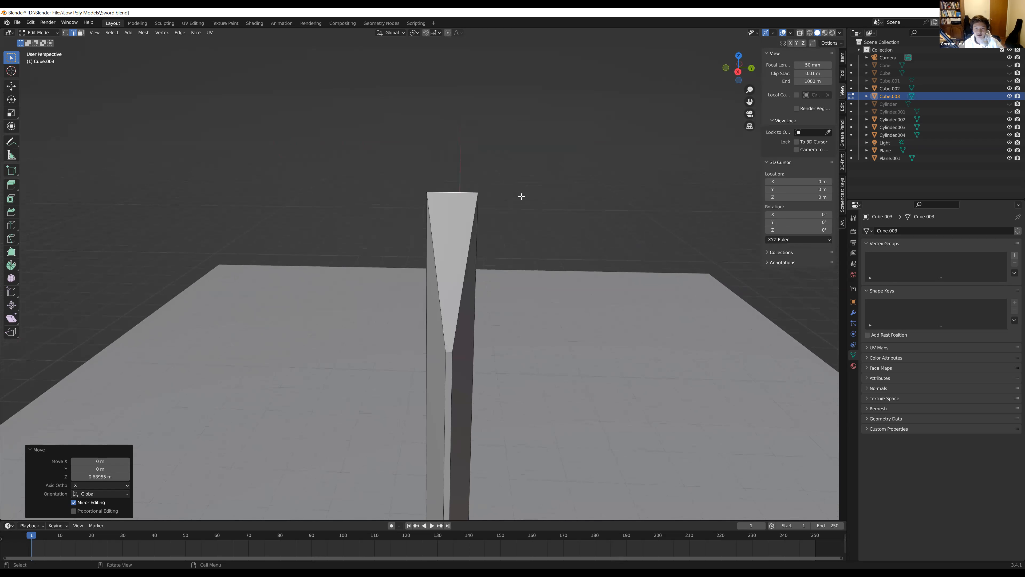
middle_drag(499, 217, 491, 183)
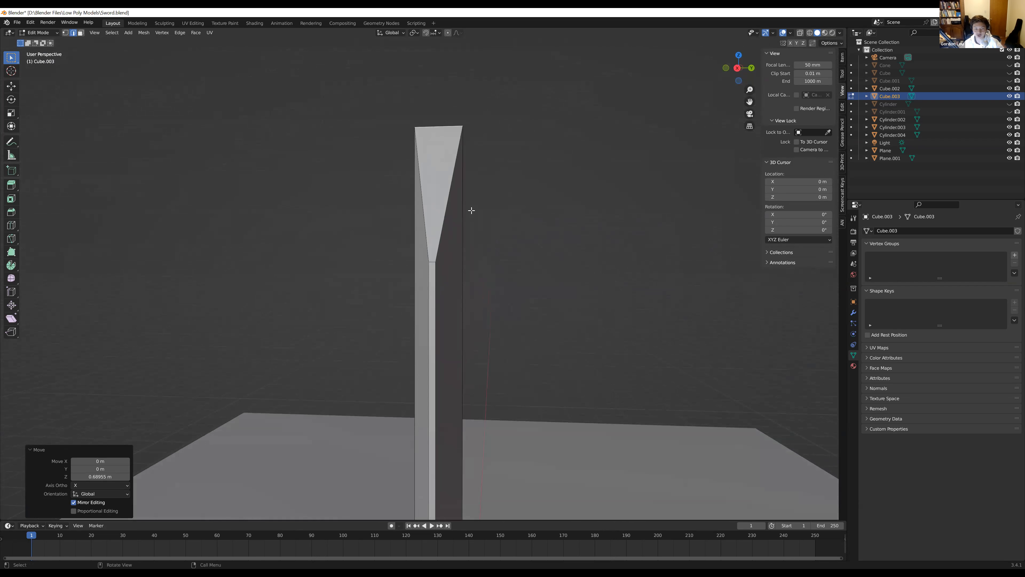
scroll(502, 275, down, 2)
scroll(478, 353, down, 2)
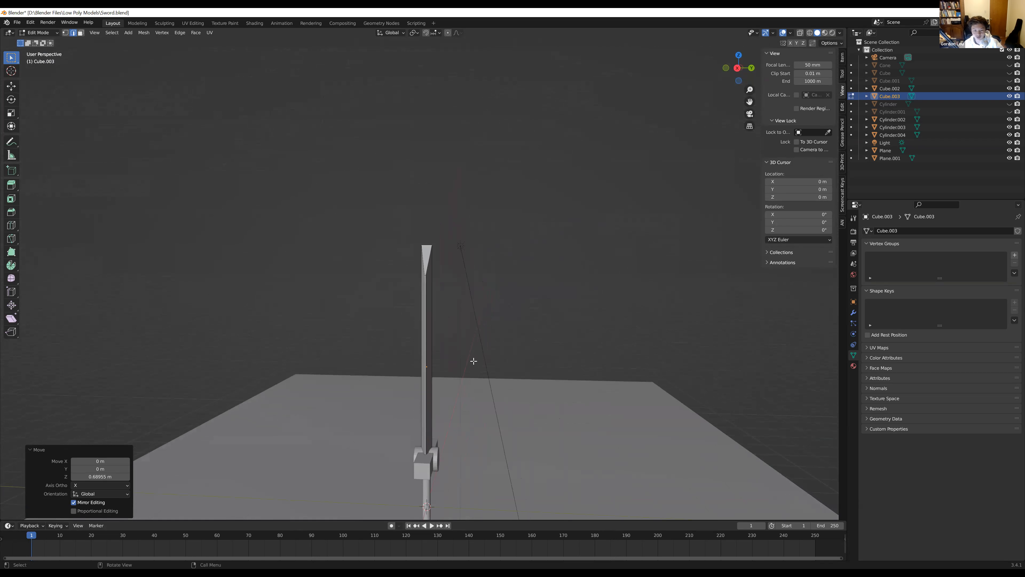
scroll(429, 390, up, 2)
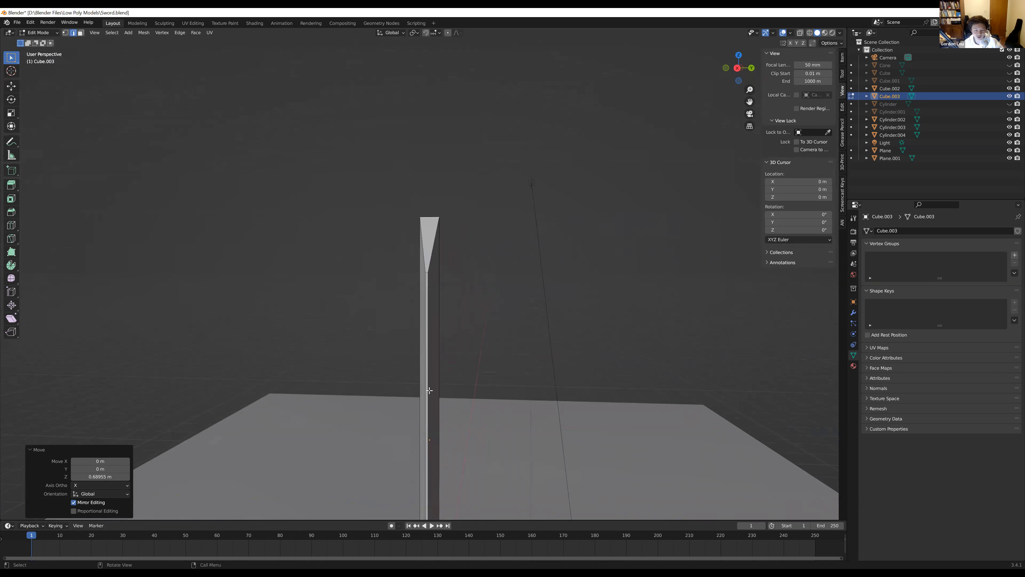
scroll(436, 425, down, 1)
Try a crosswise loop cut around the middle of the blade, and undo it
key(ctrl+r)
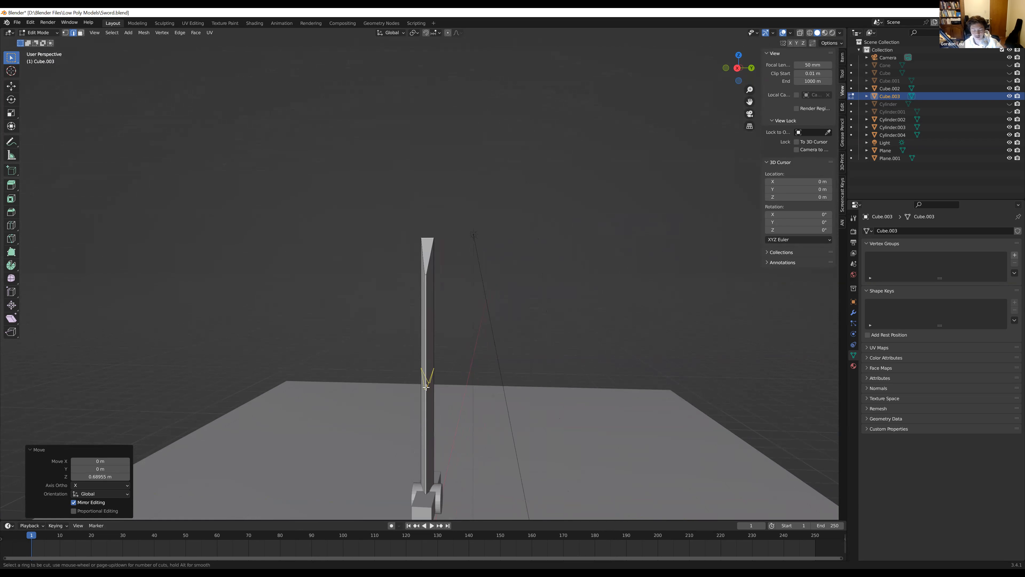
click(426, 381)
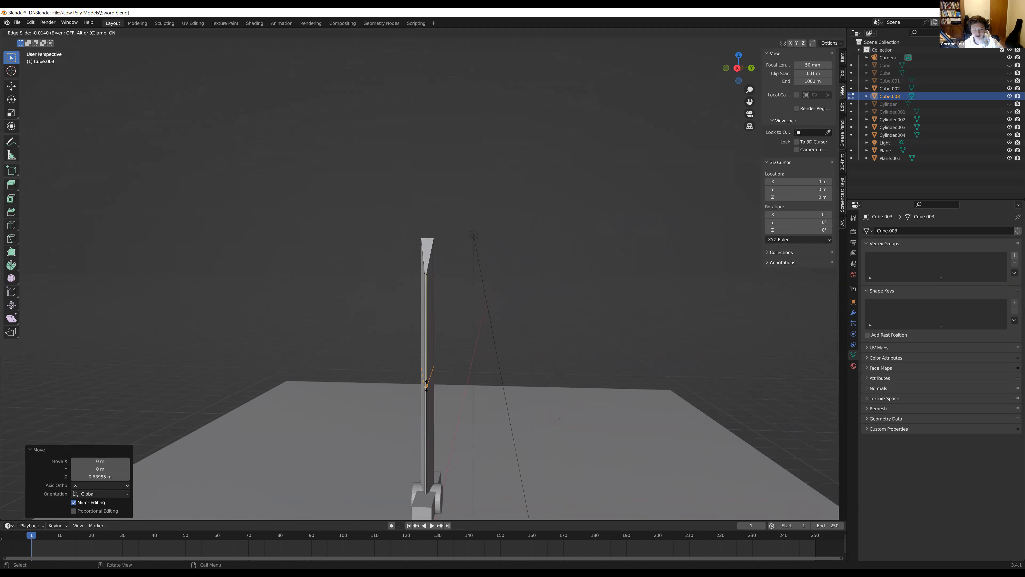
click(445, 383)
key(ctrl+z)
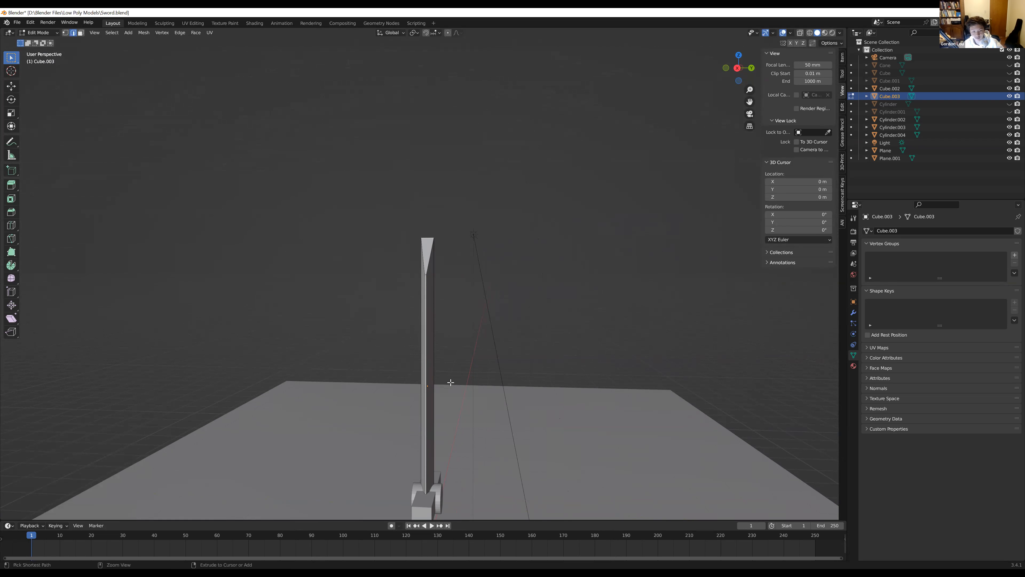
Try a centred crosswise loop cut on the blade and slide it up along the blade toward the tip
key(ctrl+r)
click(428, 373)
right_click(429, 372)
key(g)
key(g)
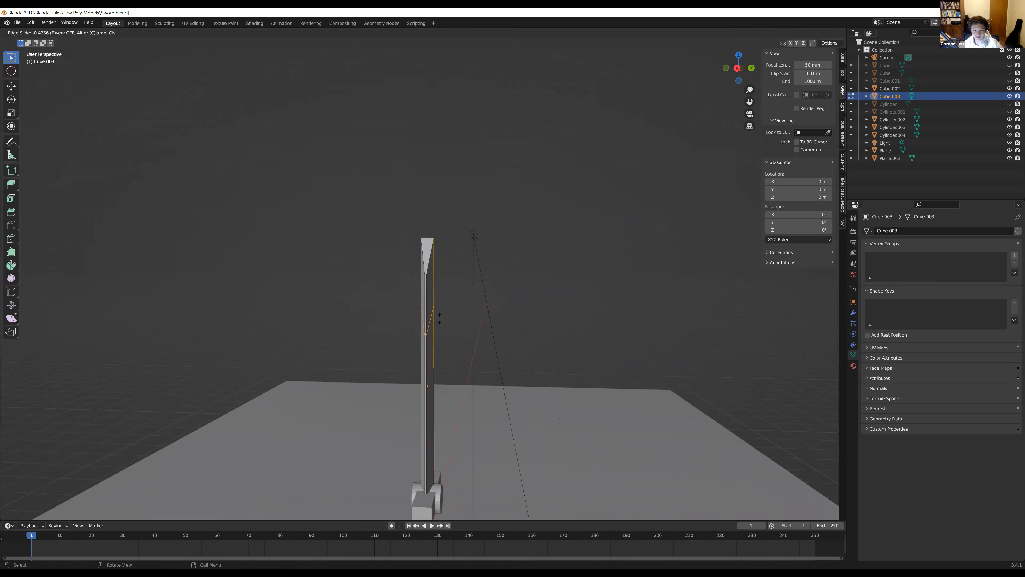
click(450, 277)
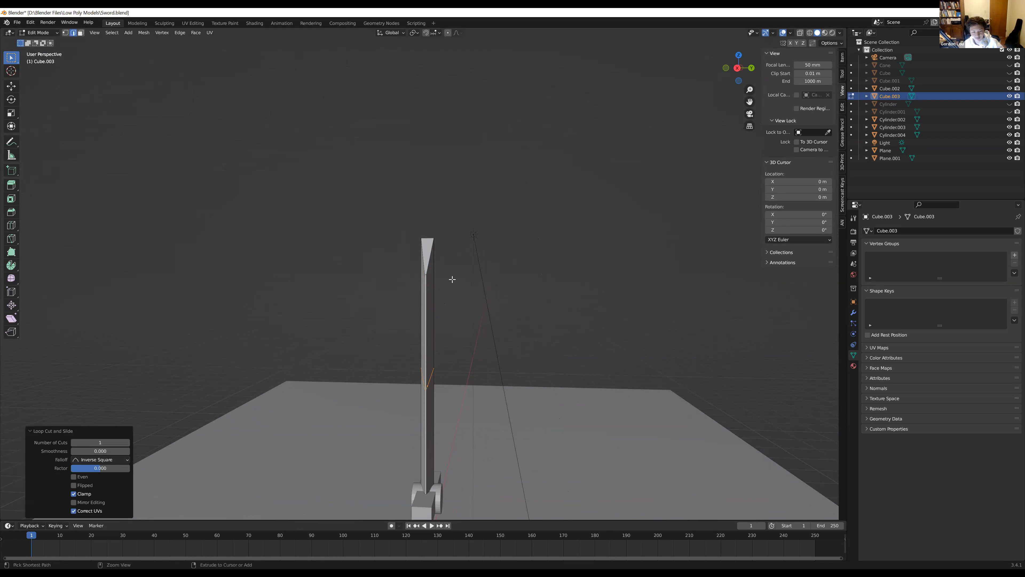
click(451, 300)
Try another blade loop cut with a factor of 0.002, raise it about 2 m along Z, and undo these edits
key(ctrl+r)
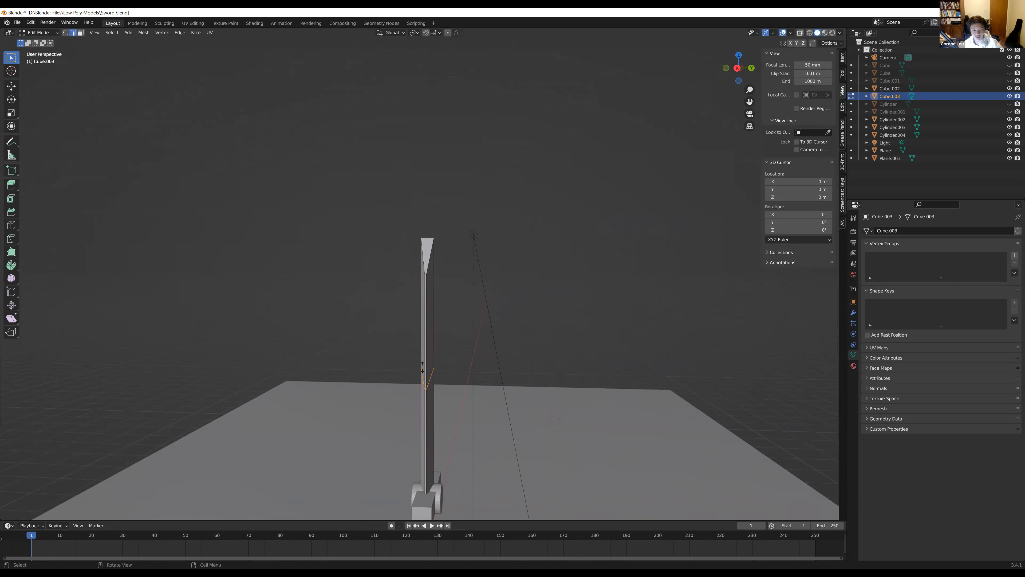
click(423, 366)
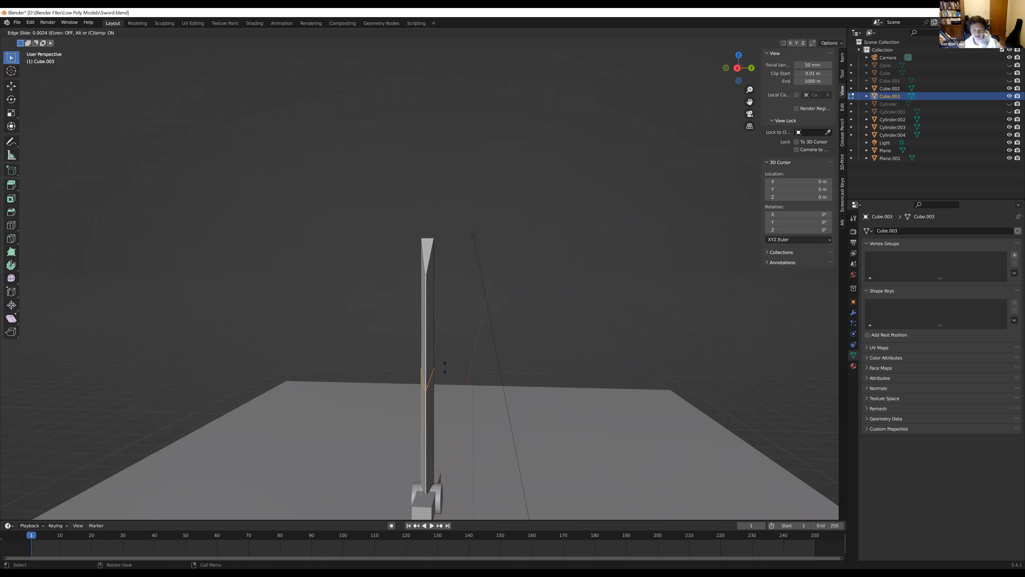
click(445, 368)
scroll(450, 373, down, 4)
middle_drag(448, 374, 400, 361)
scroll(401, 359, up, 2)
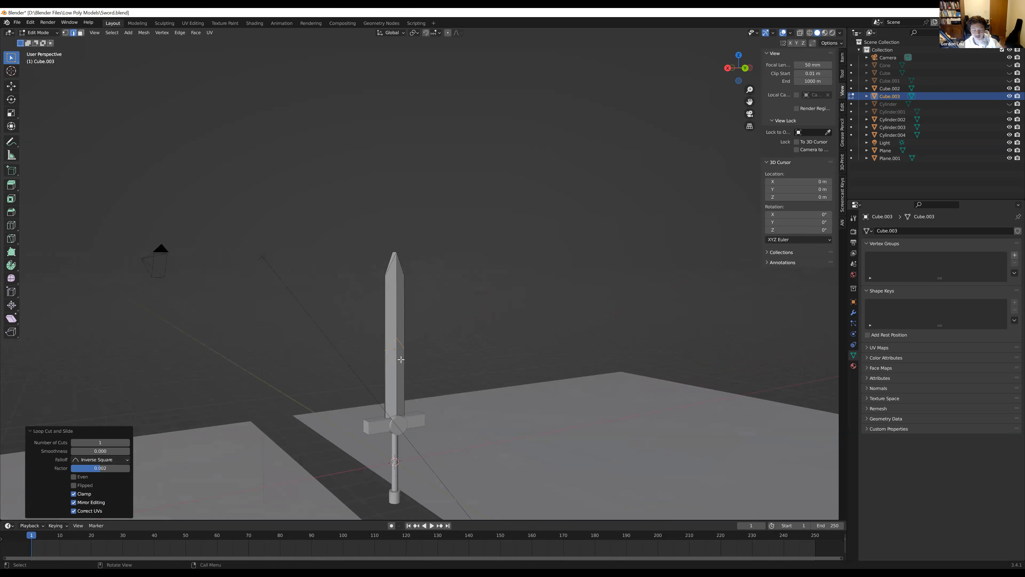
scroll(401, 359, up, 3)
key(g)
key(z)
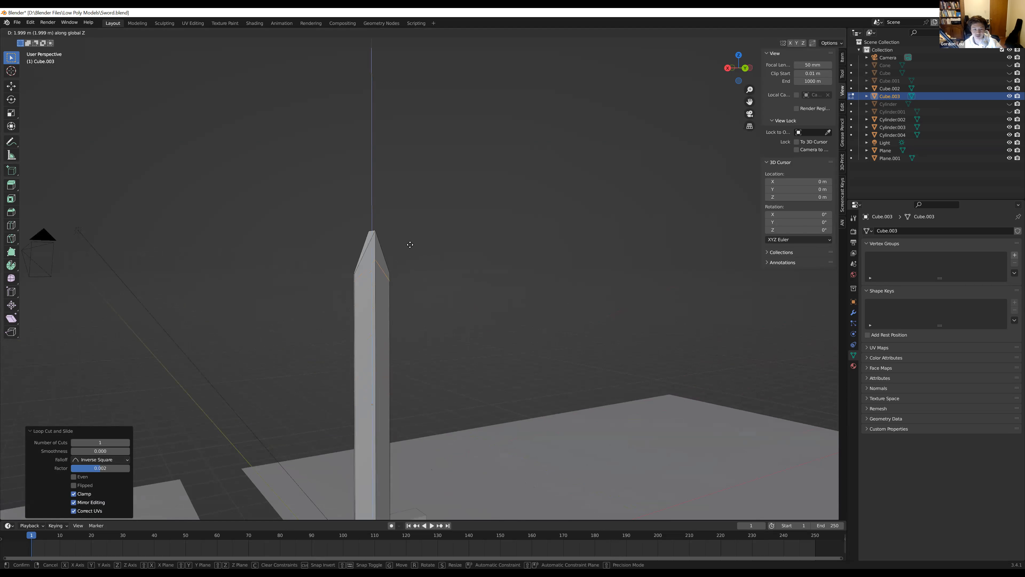
click(409, 242)
mouse_move(422, 321)
middle_down()
mouse_move(475, 327)
mouse_move(435, 334)
middle_up()
key(ctrl+z)
scroll(467, 333, down, 1)
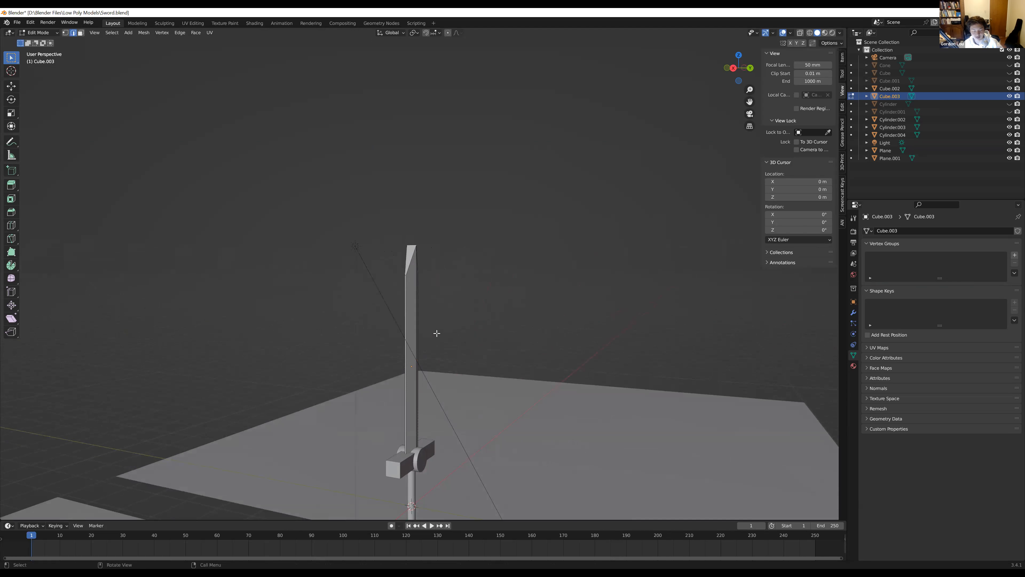
Add a single crosswise loop cut to the blade and slide it up near the tip with a factor of about -0.898
key(ctrl+r)
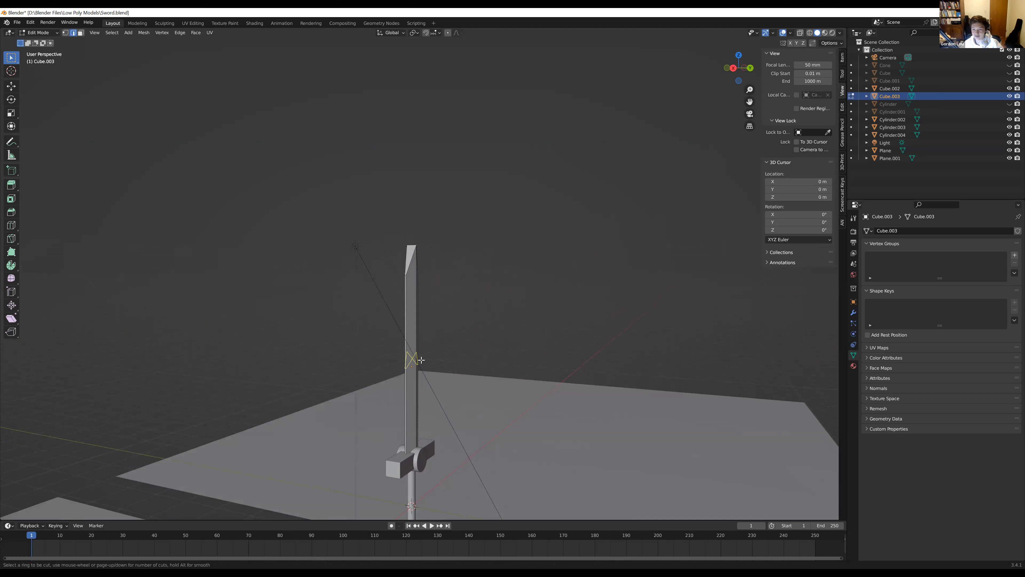
click(421, 360)
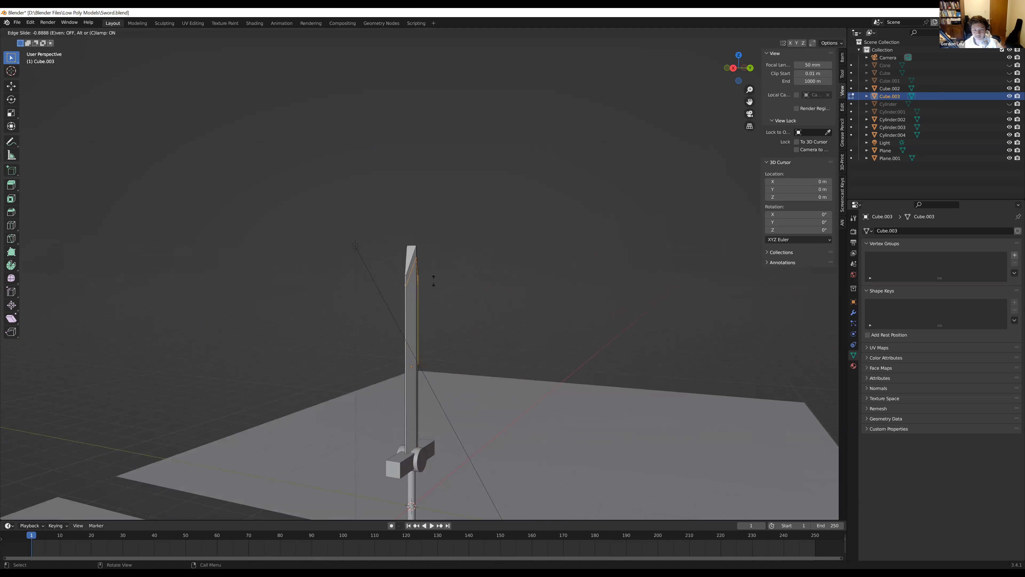
click(434, 279)
middle_drag(455, 293, 426, 277)
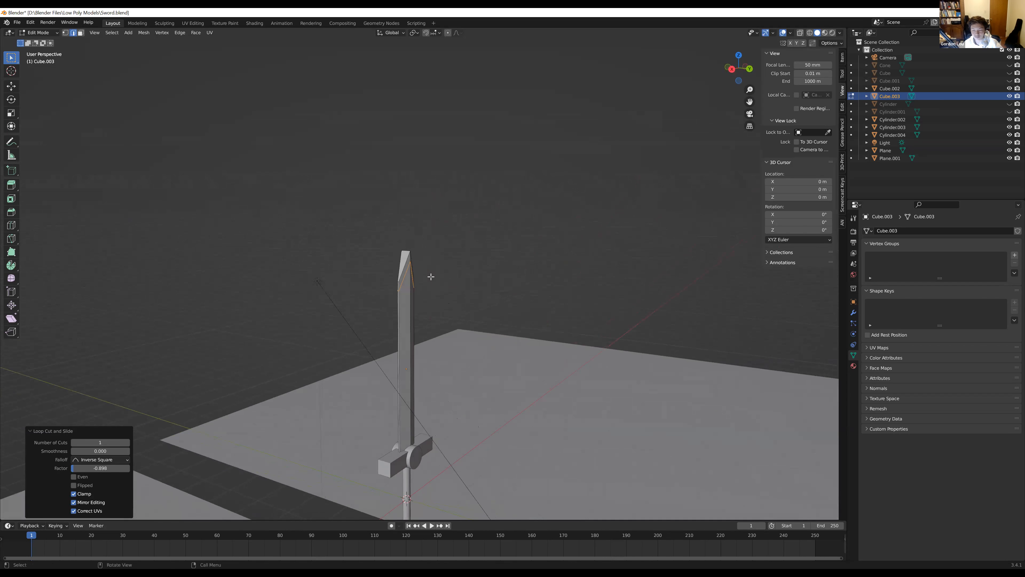
scroll(404, 251, up, 4)
middle_drag(361, 214, 445, 261)
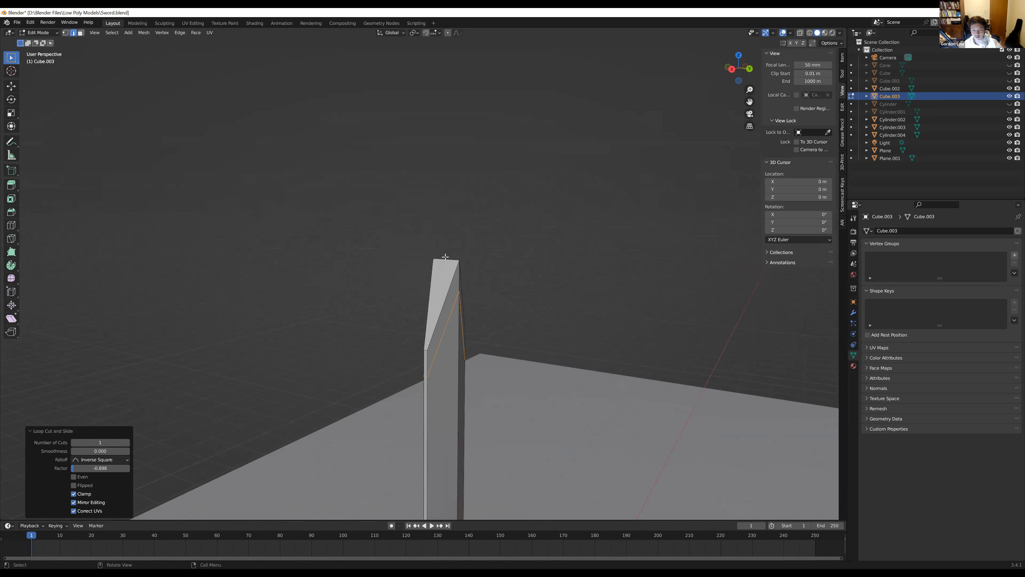
Try scaling the blade's top tip edge uniformly, check it in Object Mode, and undo the edit
key(alt+a)
middle_drag(458, 286, 500, 317)
scroll(404, 303, up, 3)
key(s)
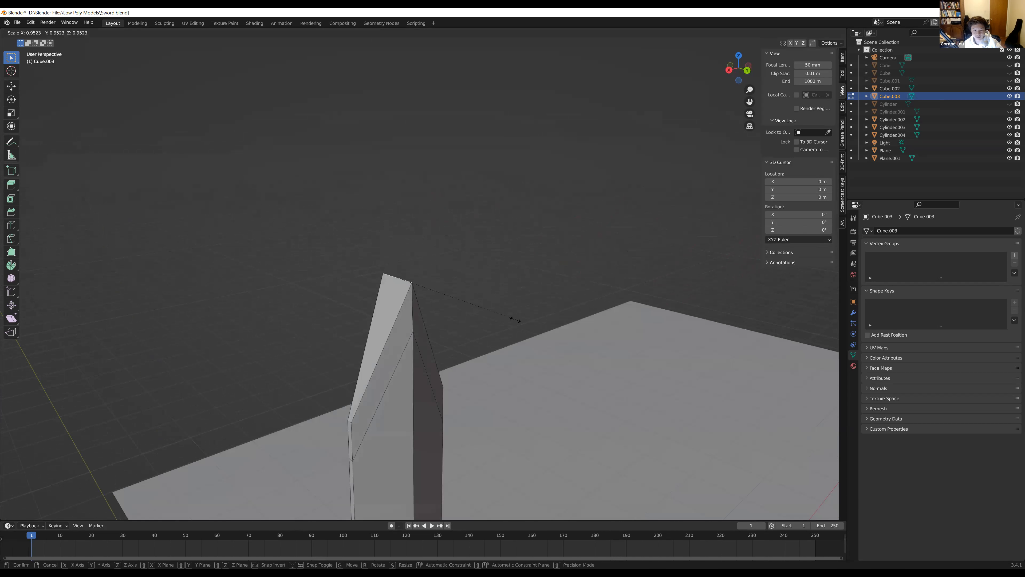
click(411, 279)
middle_drag(429, 312, 473, 311)
key(Tab)
key(Tab)
key(ctrl+z)
Try narrowing the blade's top tip edge along the Y axis, checking the shape in Object Mode
scroll(389, 311, down, 3)
middle_drag(389, 311, 404, 340)
scroll(370, 299, up, 2)
key(s)
key(y)
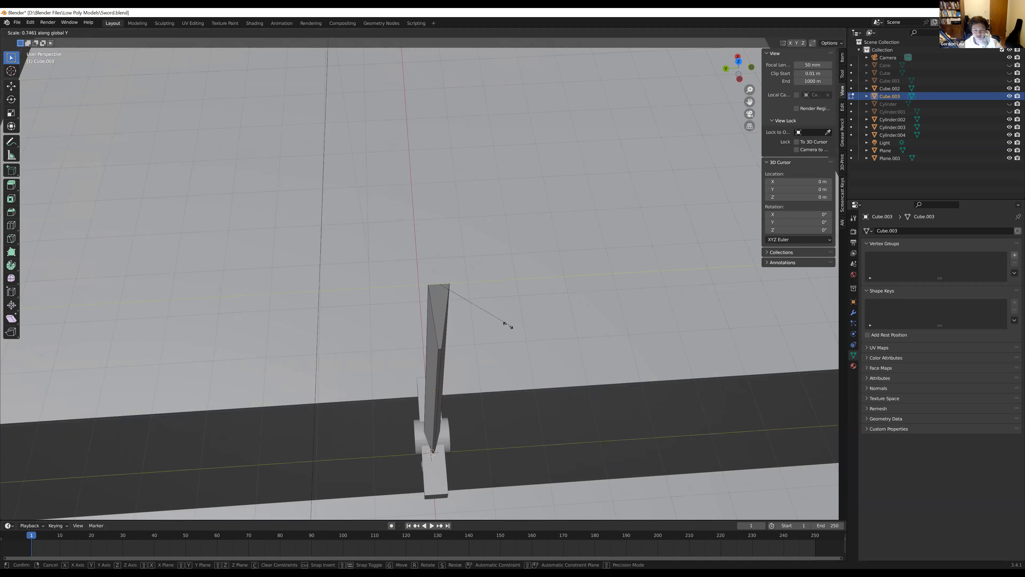
click(451, 289)
middle_drag(451, 288, 439, 449)
middle_drag(453, 370, 480, 370)
scroll(431, 353, up, 3)
key(Tab)
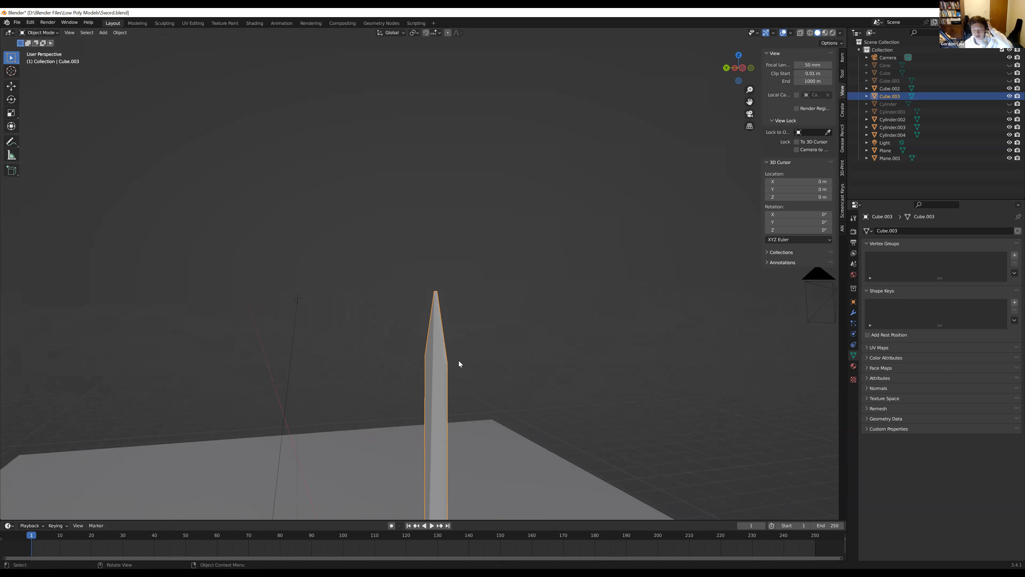
middle_drag(438, 353, 452, 374)
key(Tab)
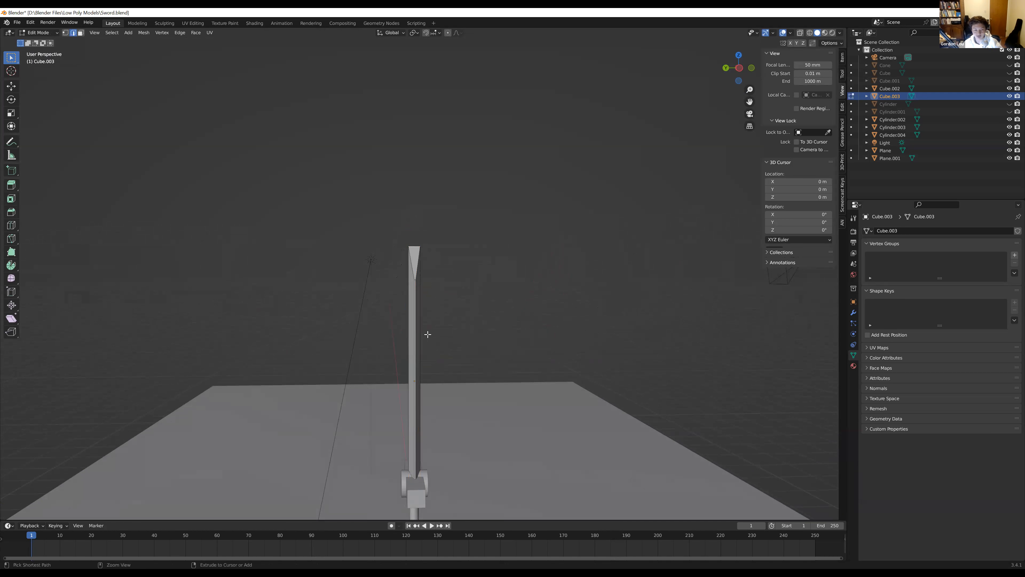
Add a single crosswise loop cut to the blade, slid up just below the tip with a factor of about -0.875
key(ctrl+r)
click(418, 307)
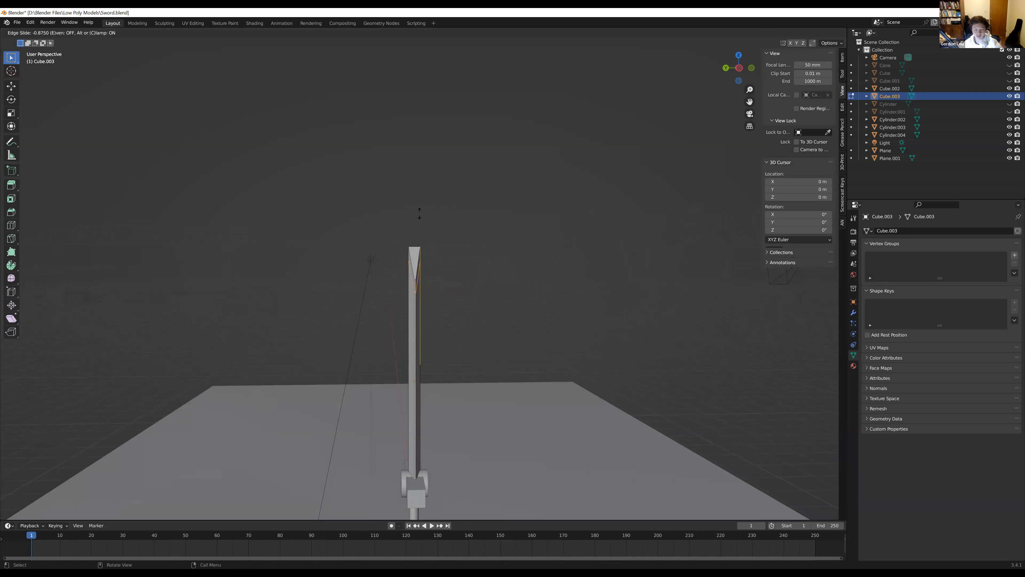
click(419, 214)
scroll(458, 290, up, 4)
middle_drag(427, 285, 383, 279)
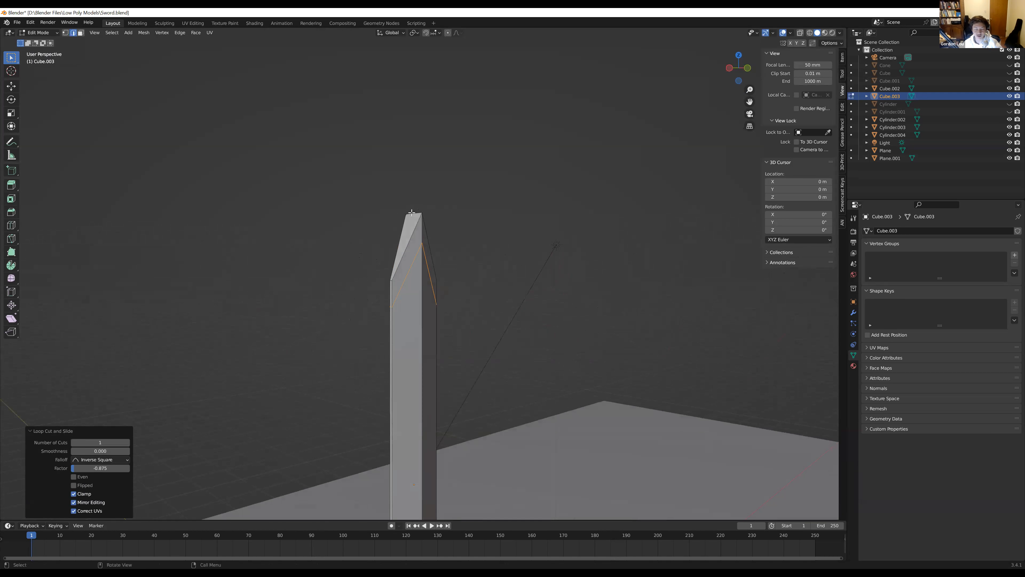
Scale the blade's top tip edge down to about 0.32 to sharpen the point, and return to Object Mode
key(alt+a)
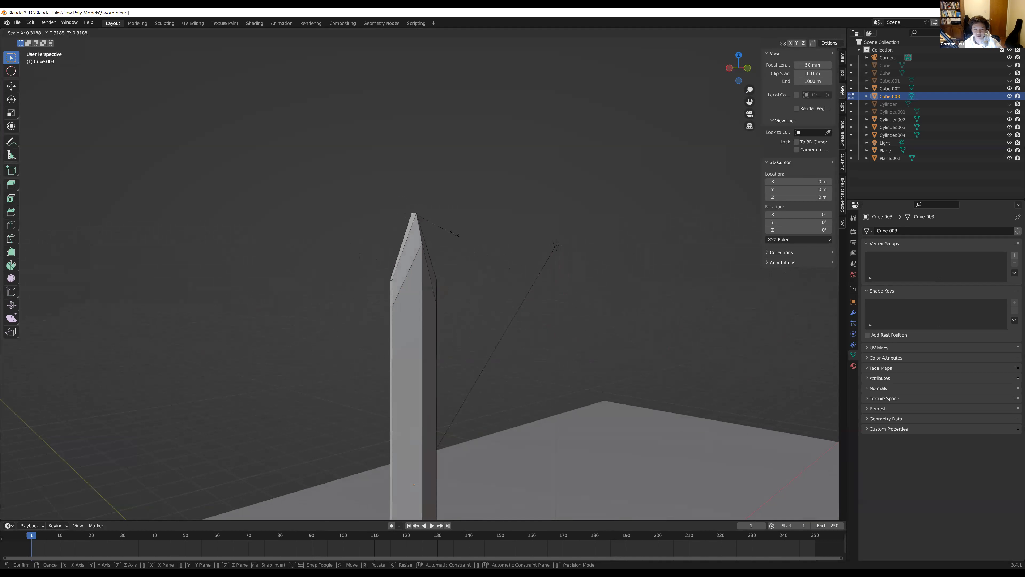
key(Tab)
Inspect the sharpened blade tip and the whole sword from several angles and distances
middle_drag(476, 347, 358, 345)
scroll(463, 398, down, 4)
middle_drag(463, 398, 569, 405)
scroll(513, 368, up, 4)
shift+middle_drag(471, 325, 495, 373)
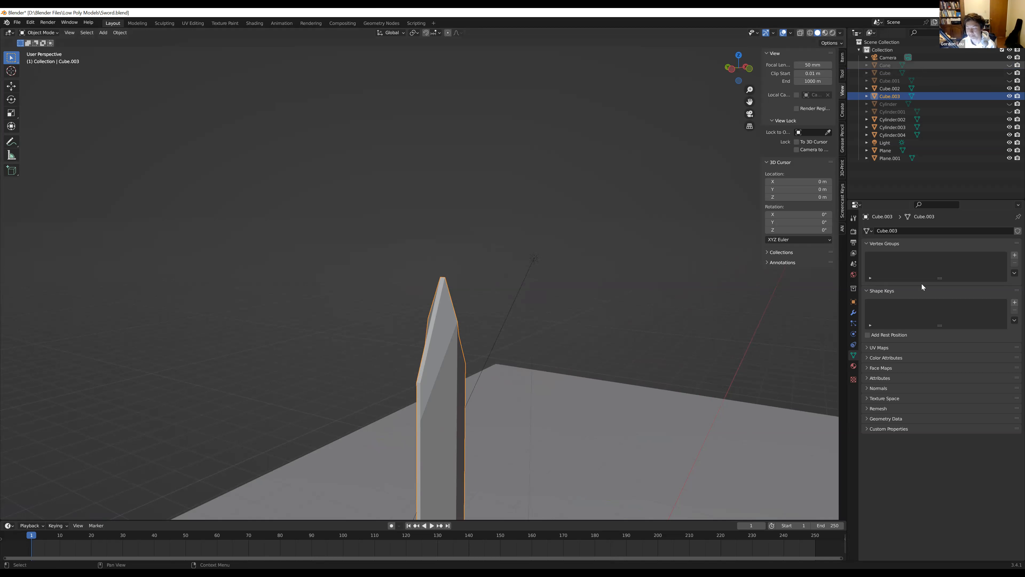
scroll(525, 408, down, 2)
middle_drag(525, 408, 469, 420)
scroll(474, 436, down, 5)
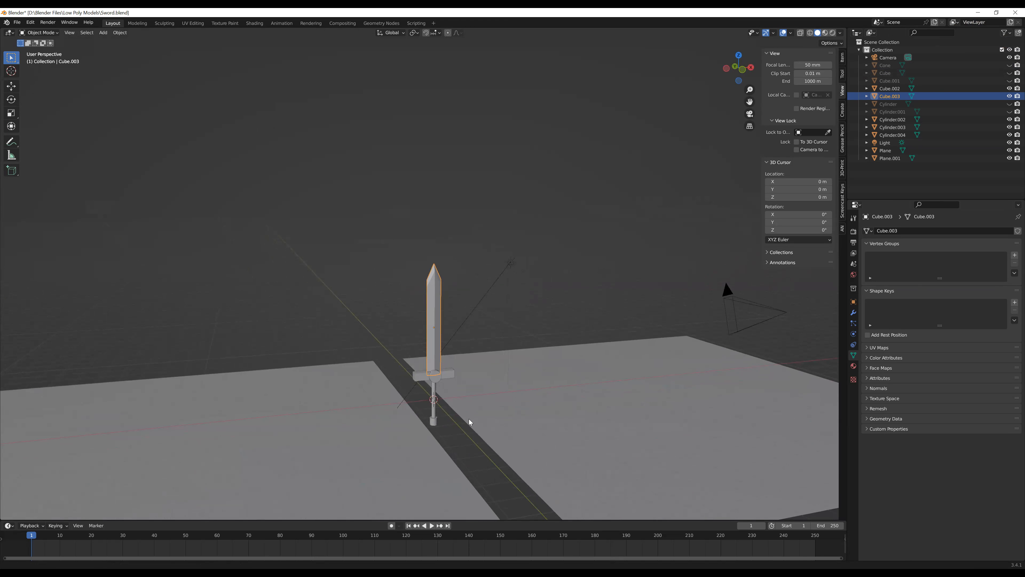
In Edit Mode, scale the blade's top tip edge down to about 0.118 to draw the point together
scroll(459, 266, up, 5)
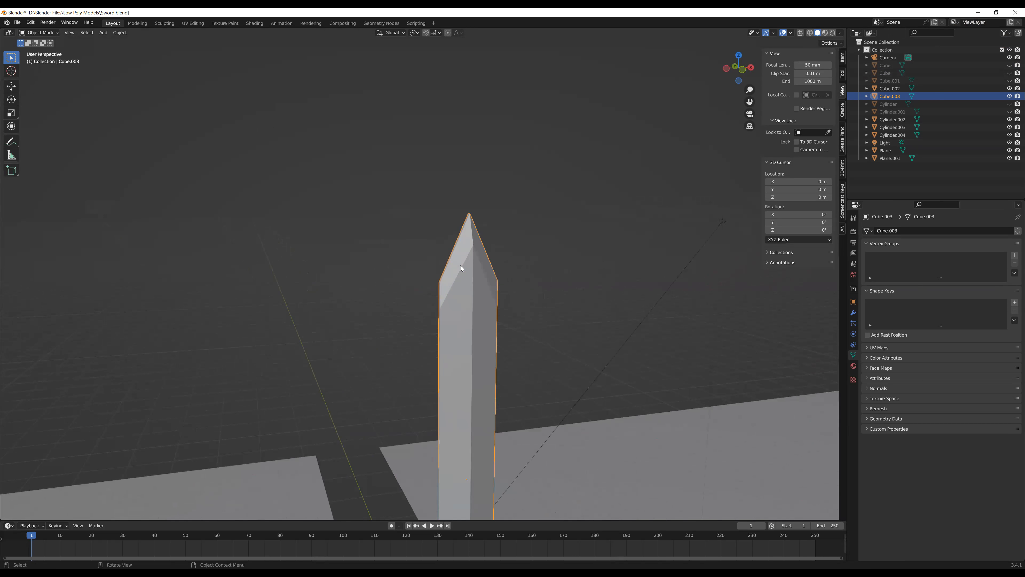
key(Tab)
middle_drag(460, 266, 115, 51)
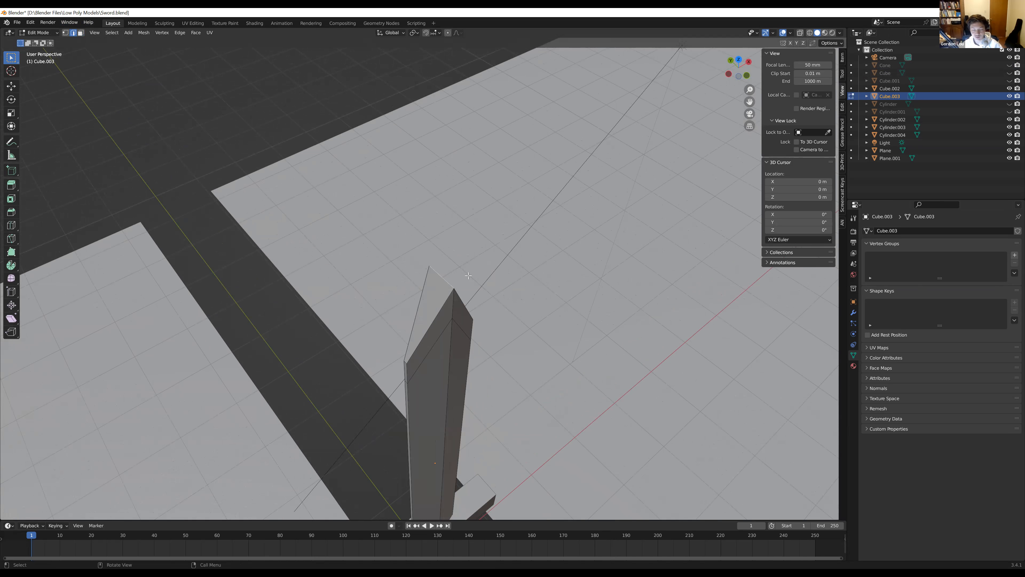
middle_drag(451, 285, 383, 248)
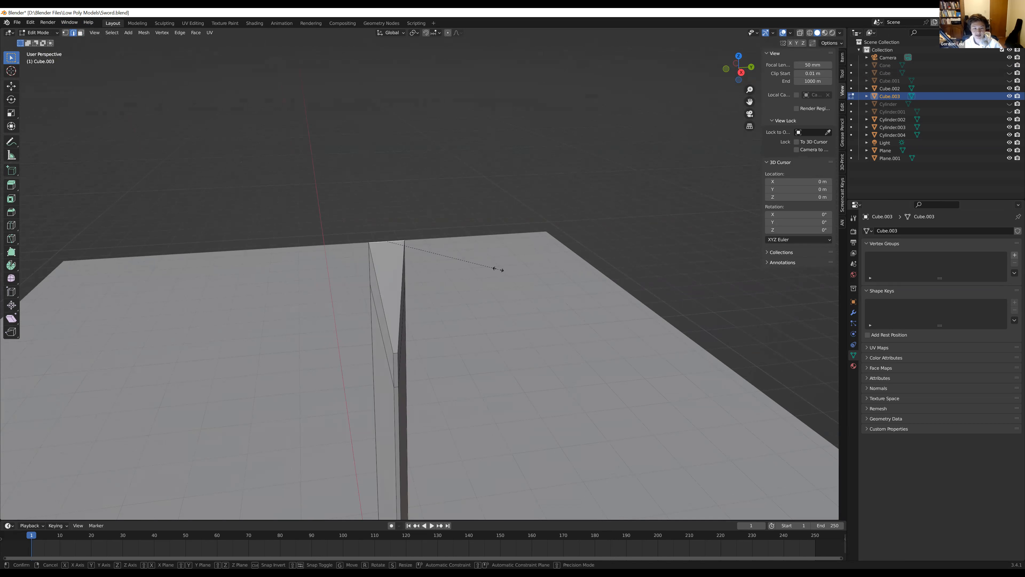
key(s)
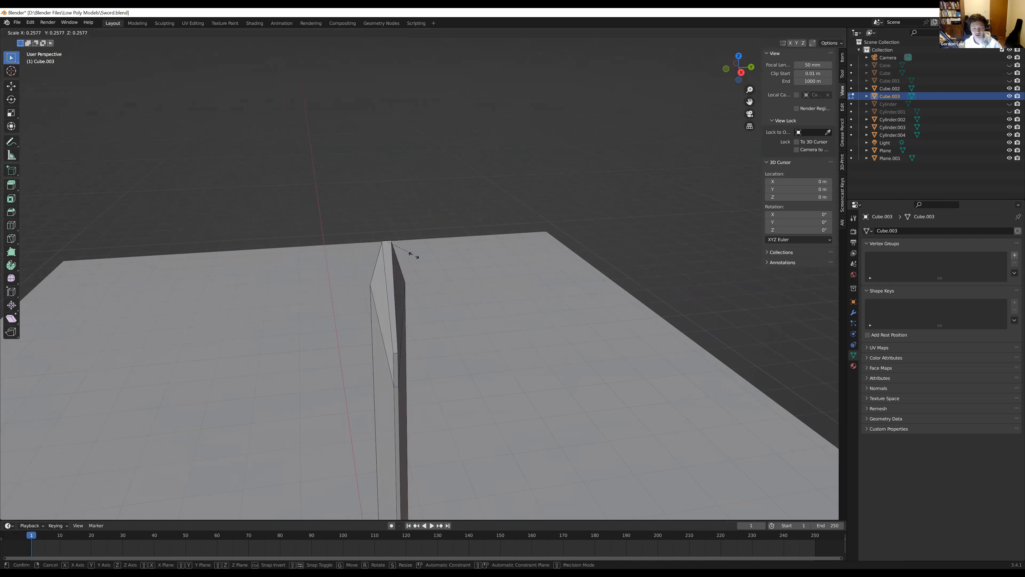
click(396, 250)
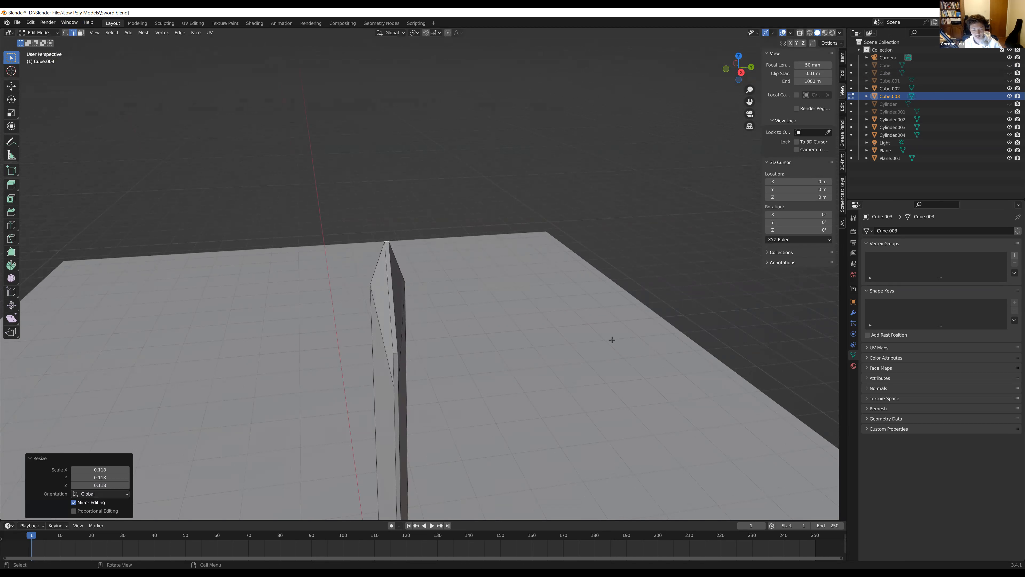
key(s)
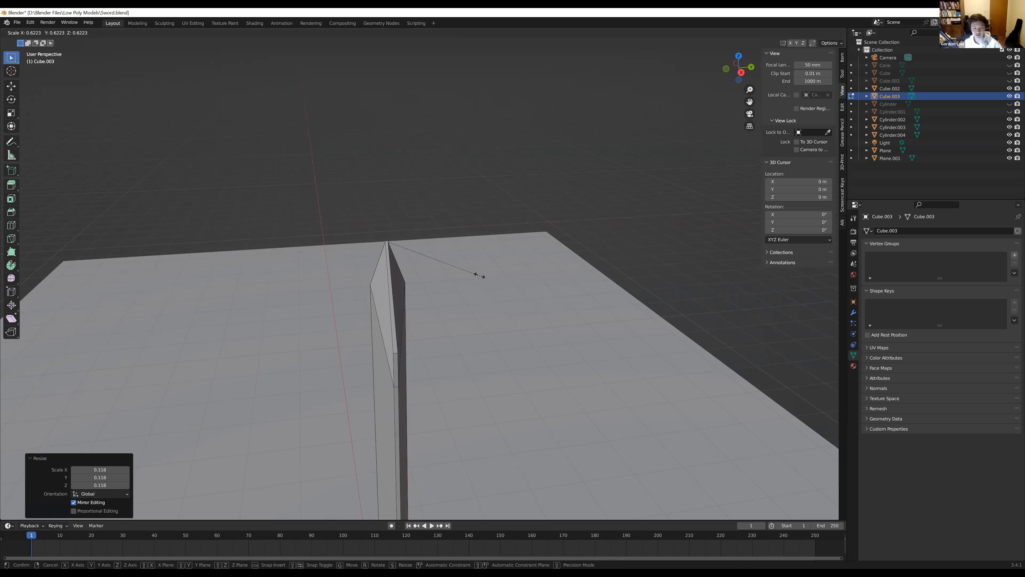
click(483, 275)
key(s)
click(463, 253)
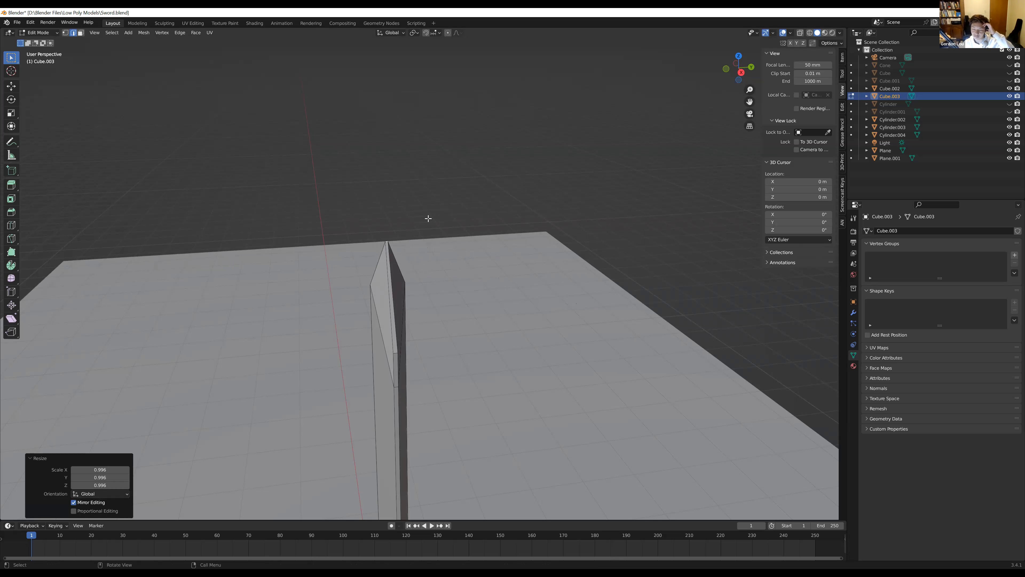
Check the sharpened blade against the whole sword and return it to Object Mode
scroll(448, 287, down, 5)
middle_drag(453, 295, 523, 297)
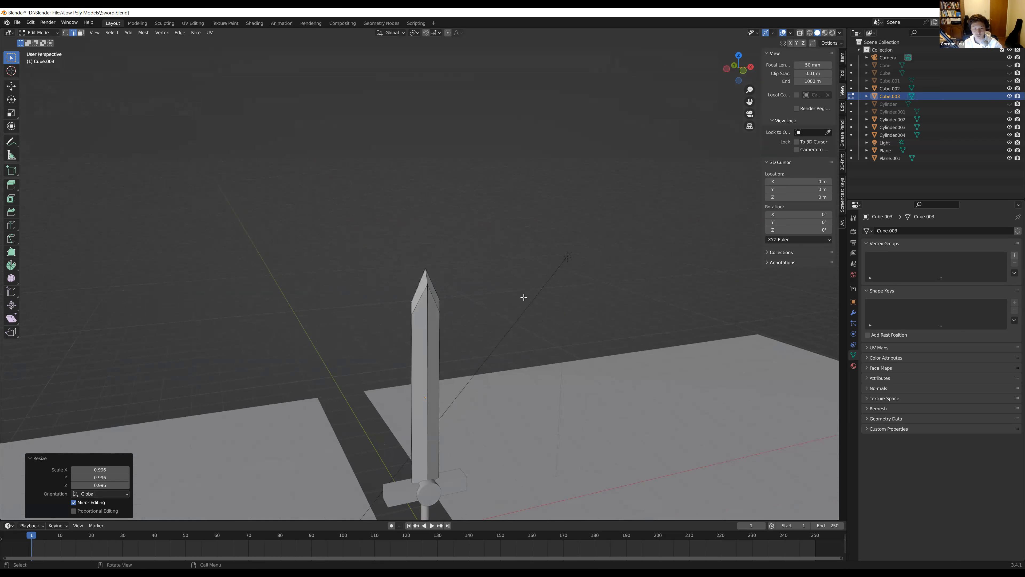
scroll(514, 334, down, 3)
scroll(462, 313, up, 4)
shift+middle_drag(470, 328, 451, 300)
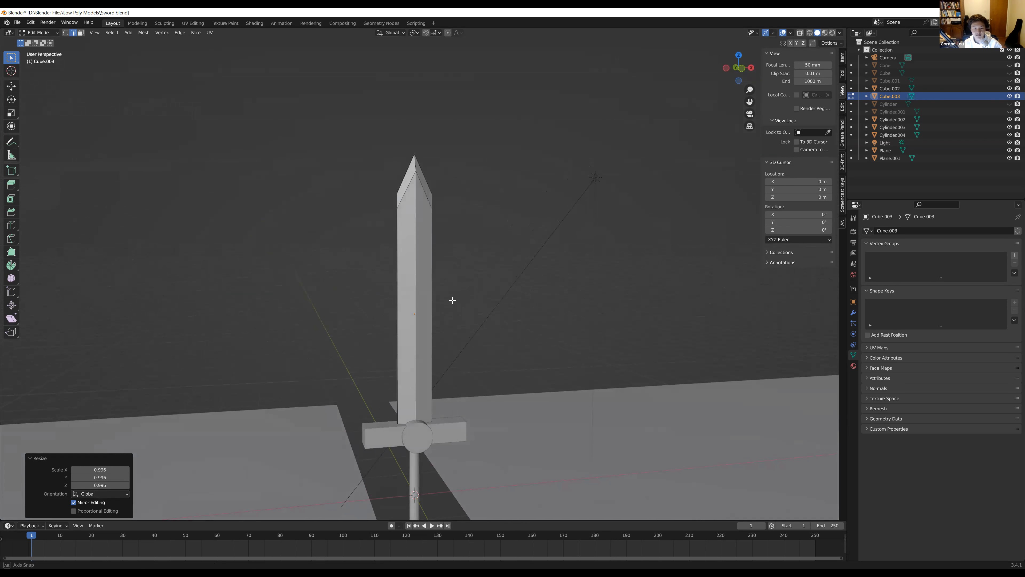
click(39, 33)
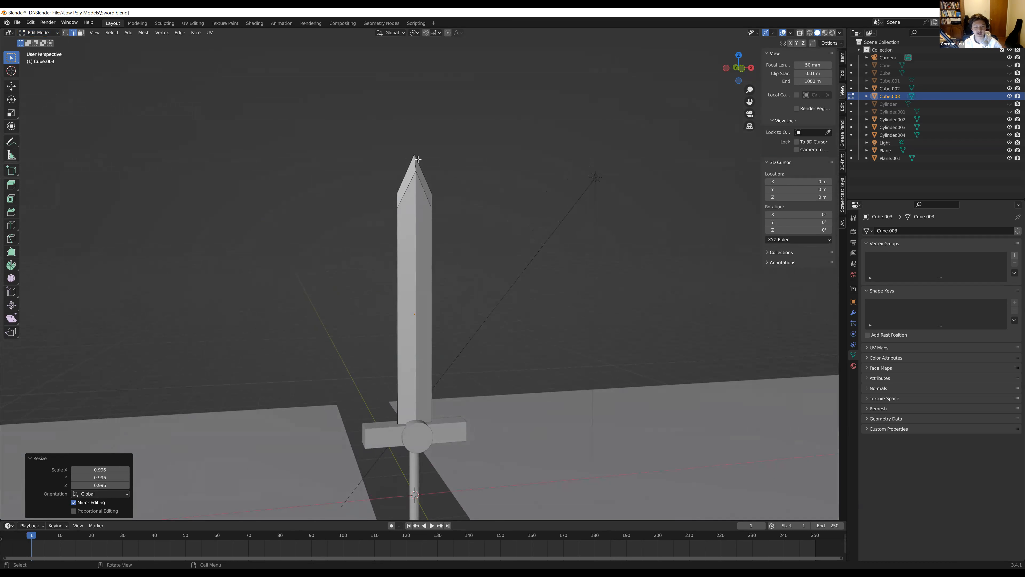
key(Tab)
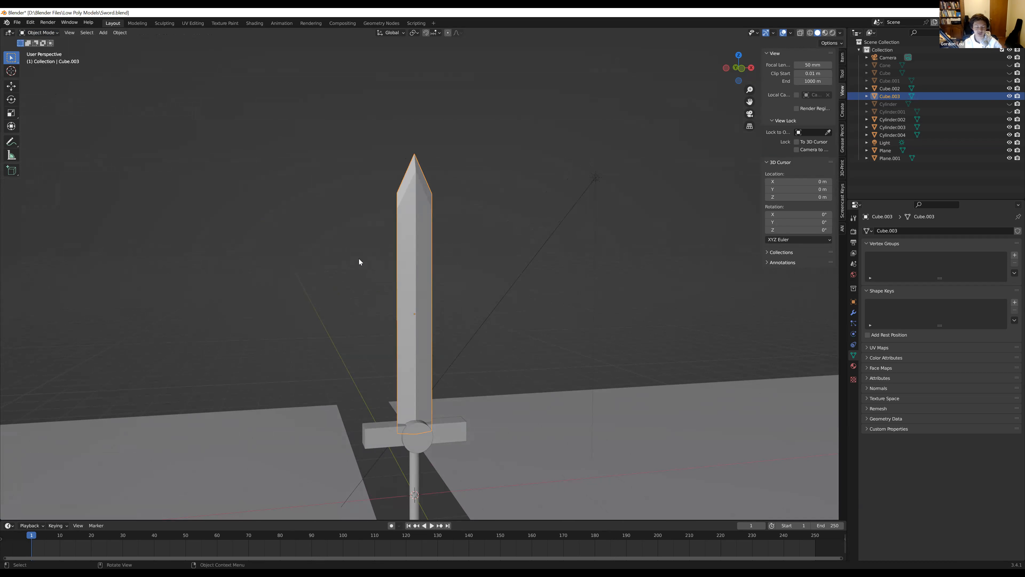
Switch the blade into Edit Mode and back to Object Mode
click(34, 33)
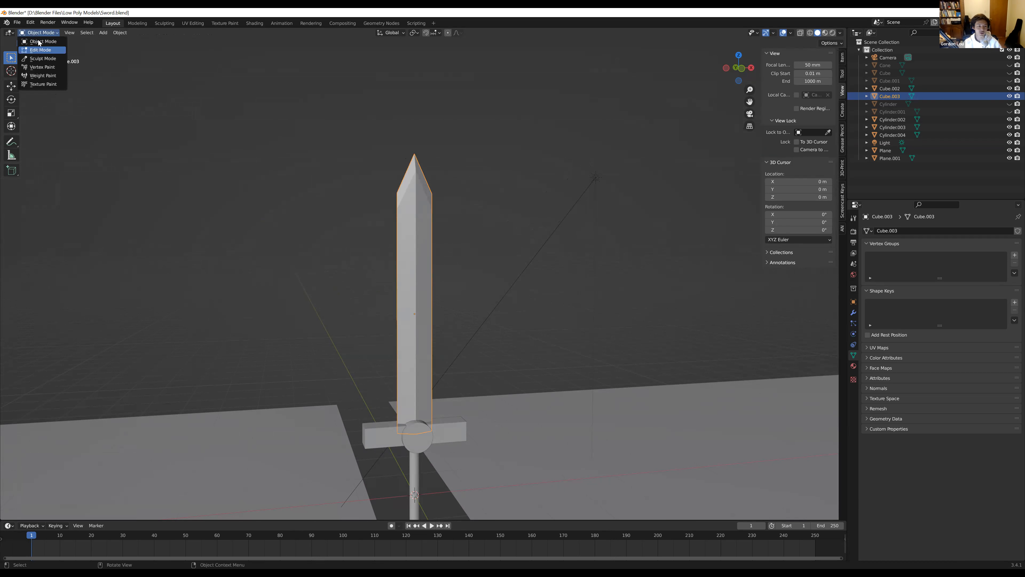
click(40, 50)
click(37, 32)
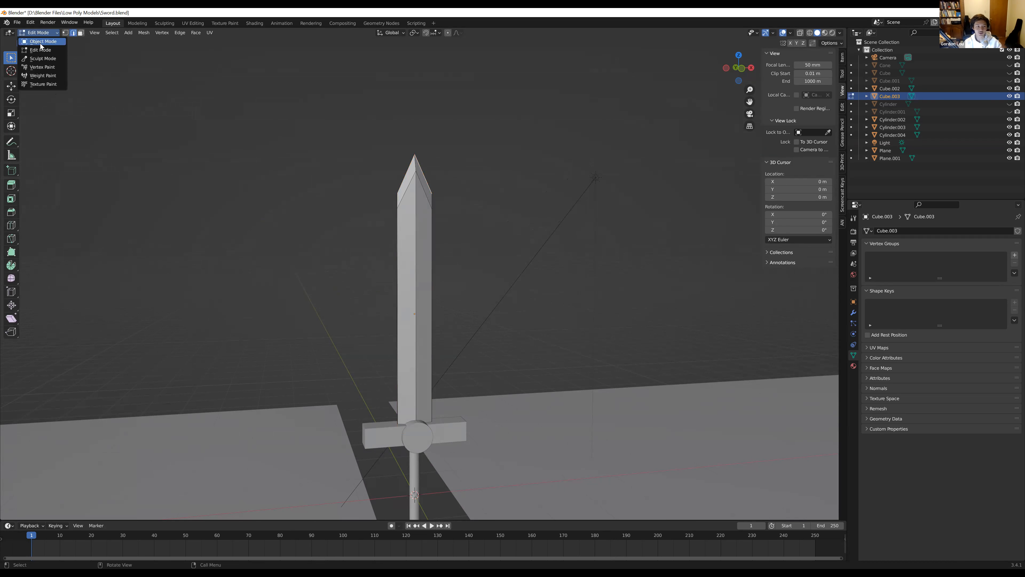
click(41, 42)
Select the crossguard and switch it to Edit Mode
shift+scroll(356, 287, down, 4)
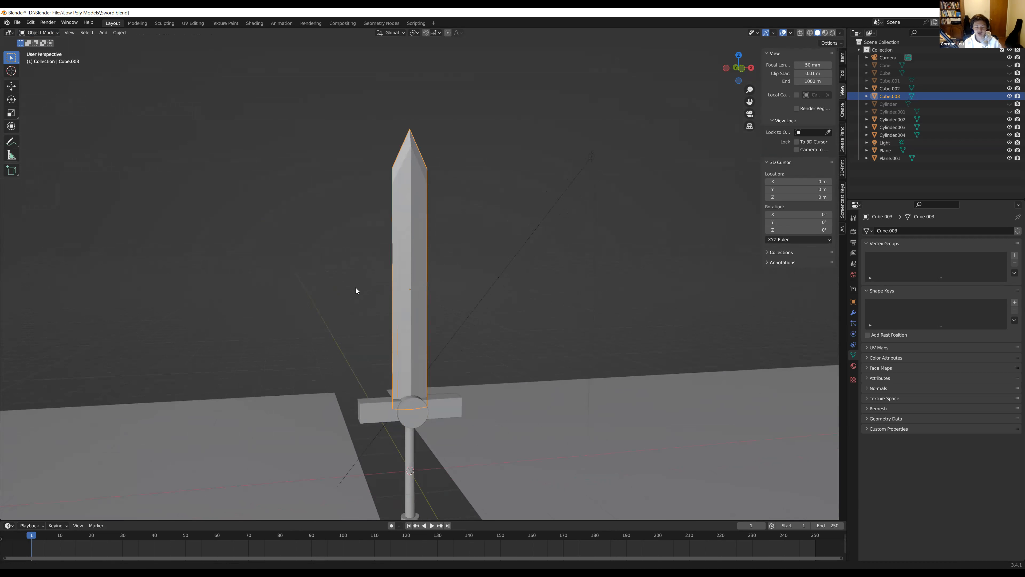
click(377, 358)
middle_drag(446, 405, 418, 429)
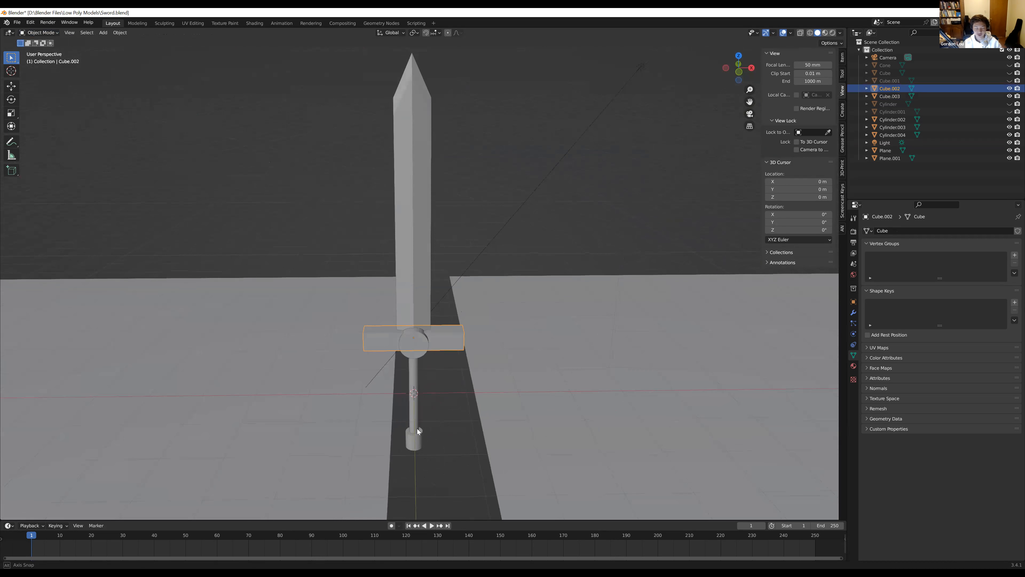
scroll(416, 428, up, 5)
shift+middle_drag(408, 394, 463, 298)
scroll(465, 387, down, 5)
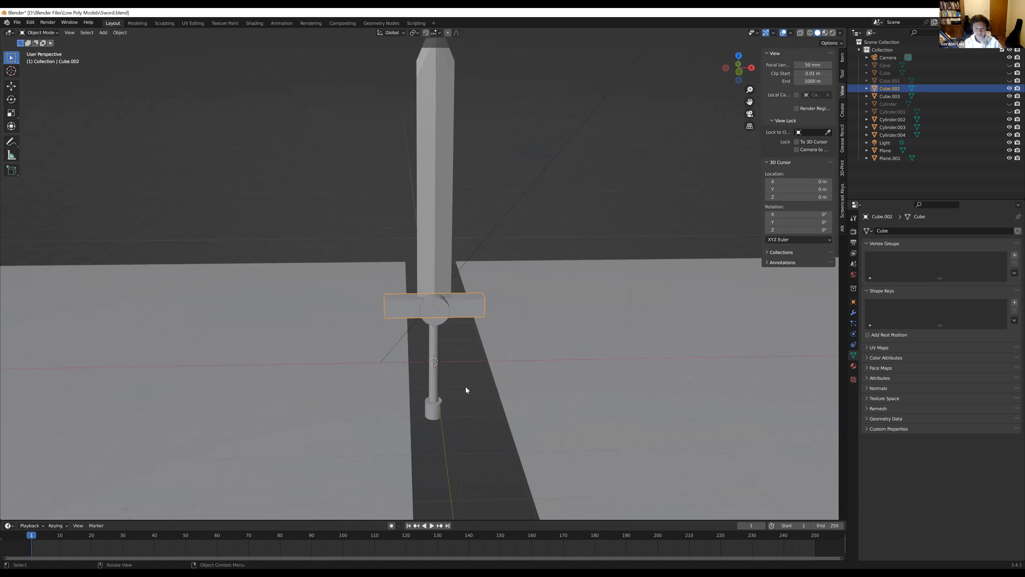
scroll(466, 387, up, 4)
click(29, 37)
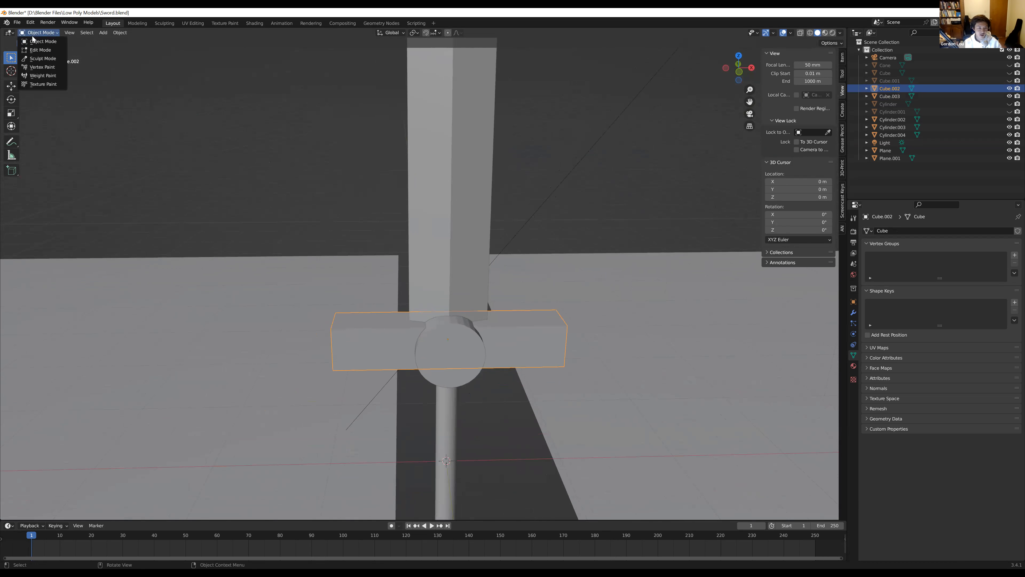
click(39, 50)
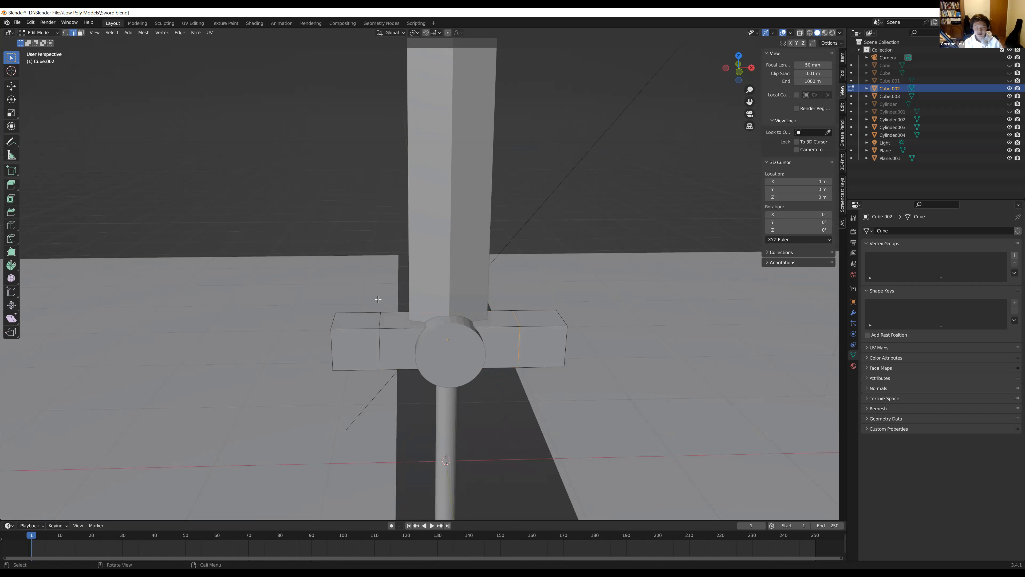
Examine the crossguard's two loop cuts from several angles and distances
middle_drag(378, 299, 340, 242)
scroll(339, 243, down, 2)
middle_drag(385, 297, 357, 210)
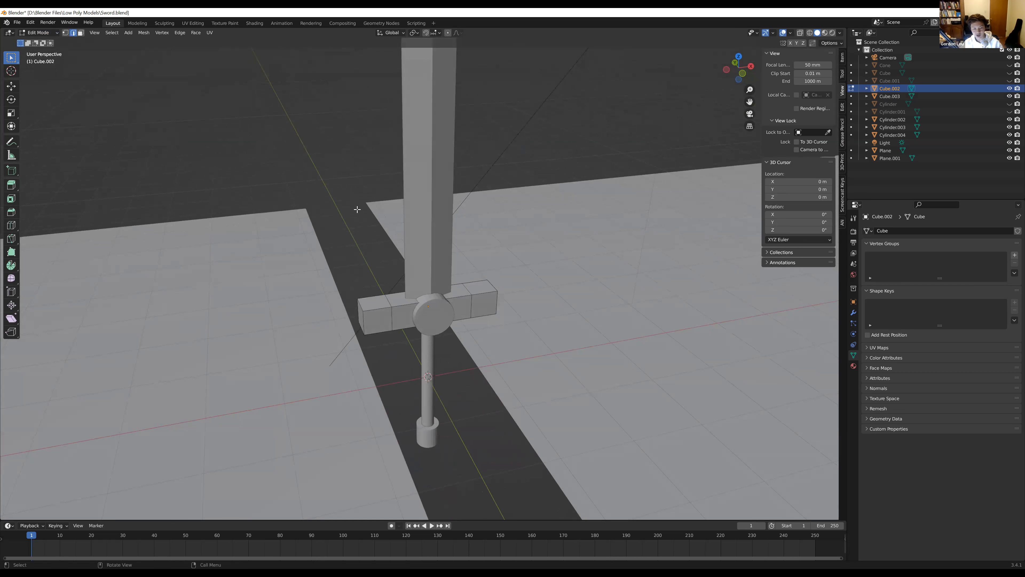
mouse_move(431, 341)
middle_down()
mouse_move(400, 332)
mouse_move(428, 333)
middle_up()
scroll(395, 337, up, 4)
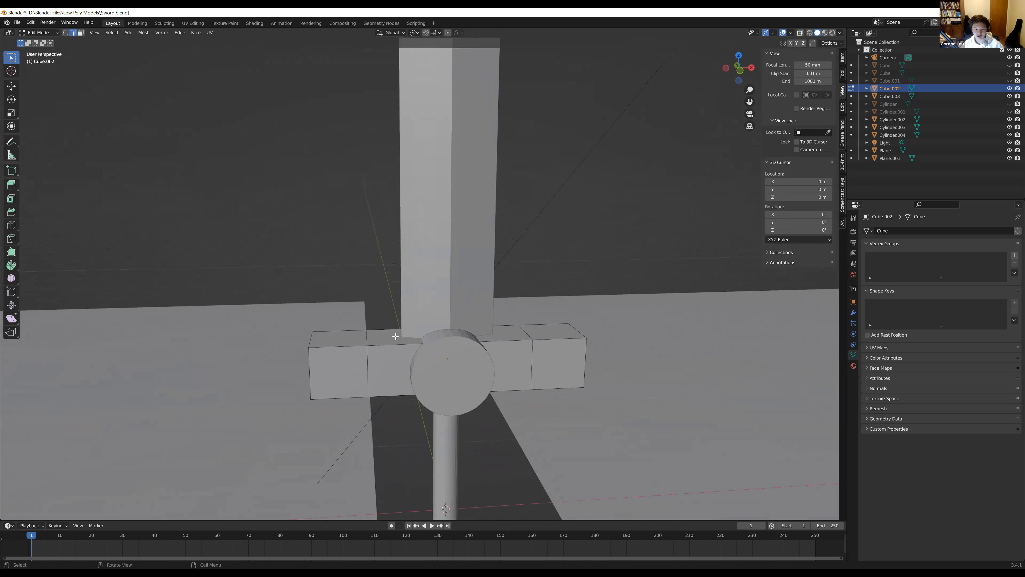
scroll(426, 376, down, 2)
mouse_move(366, 384)
middle_down()
mouse_move(512, 359)
mouse_move(474, 387)
mouse_move(343, 379)
mouse_move(371, 380)
middle_up()
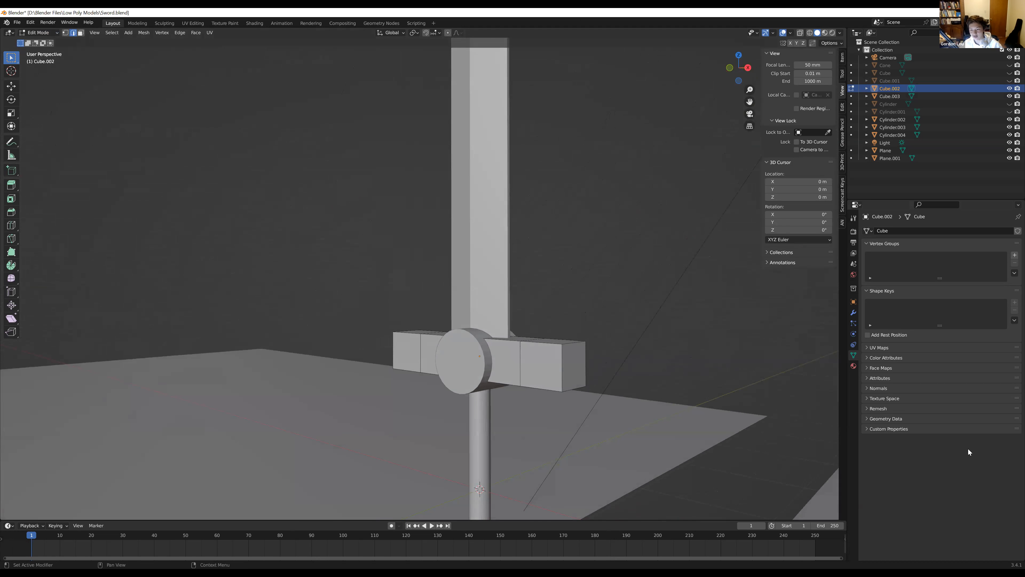
middle_drag(402, 328, 459, 374)
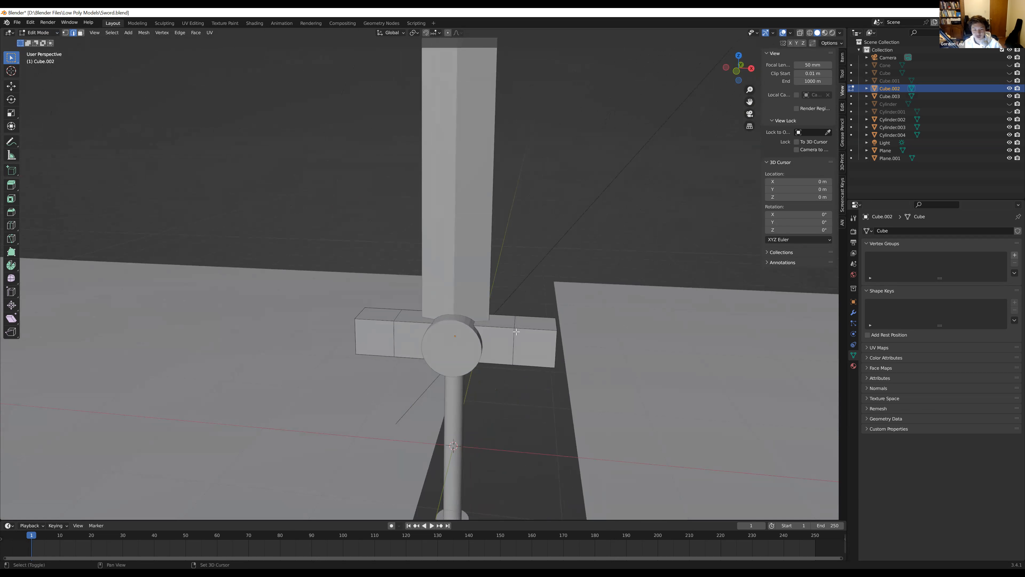
Select the crossguard's two edge loops, one on each side of the cylinder emblem
shift+click(514, 345)
middle_drag(515, 345, 417, 364)
shift+click(432, 318)
shift+click(460, 286)
shift+click(419, 367)
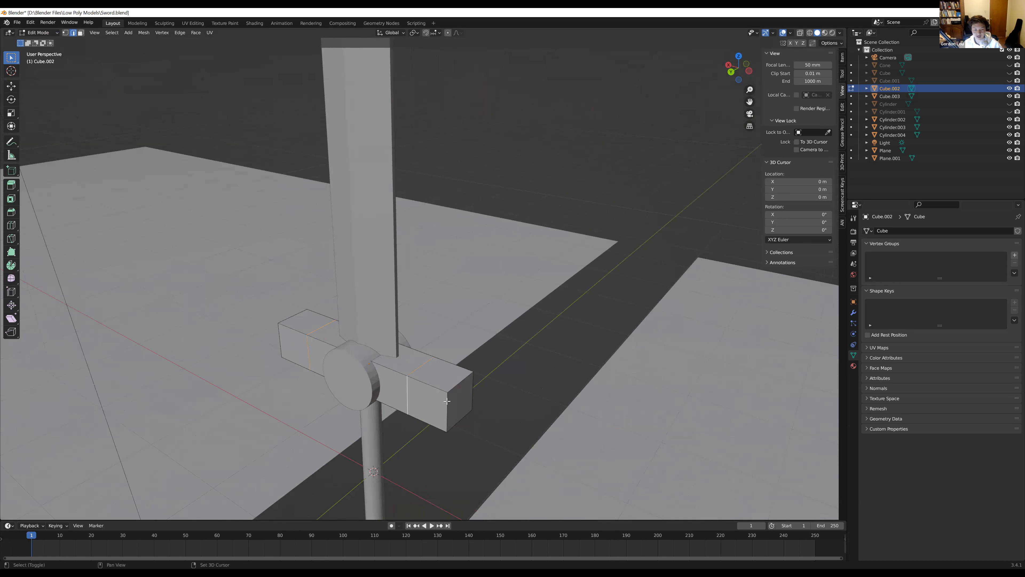
middle_drag(447, 401, 400, 367)
middle_drag(359, 298, 434, 323)
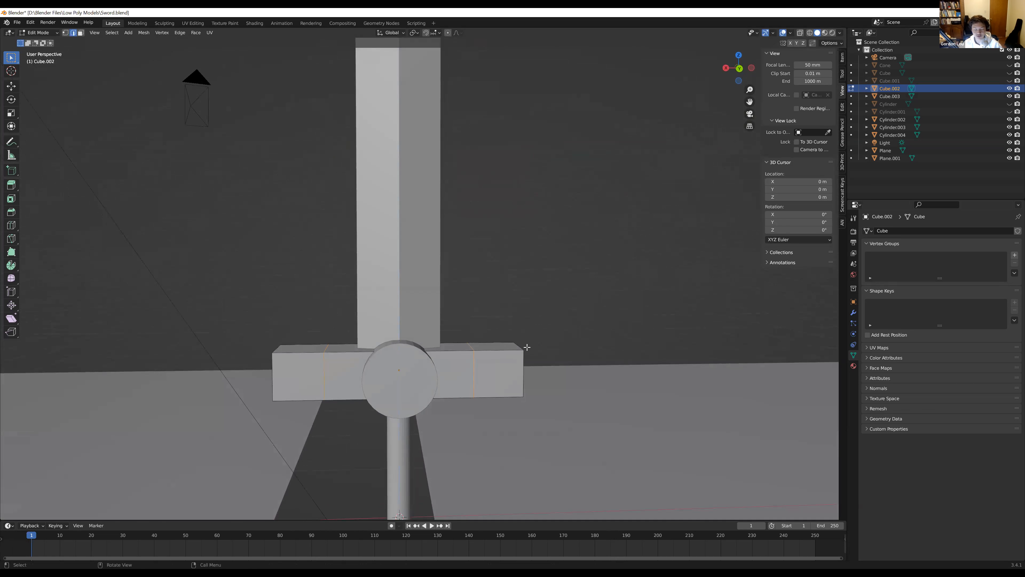
Raise the crossguard's two selected edge loops about 0.185 m along the Z axis to form angled wings
key(g)
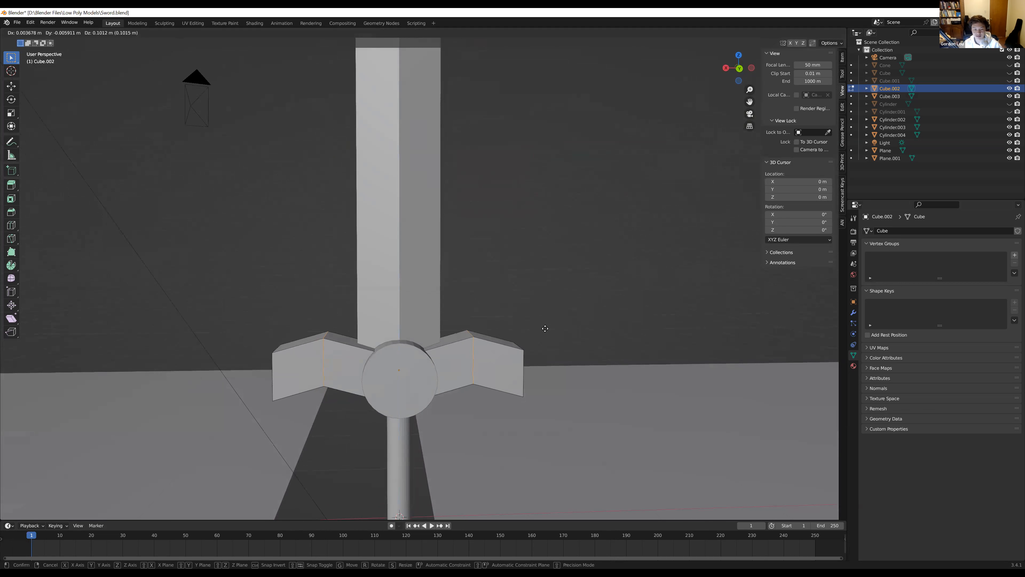
key(z)
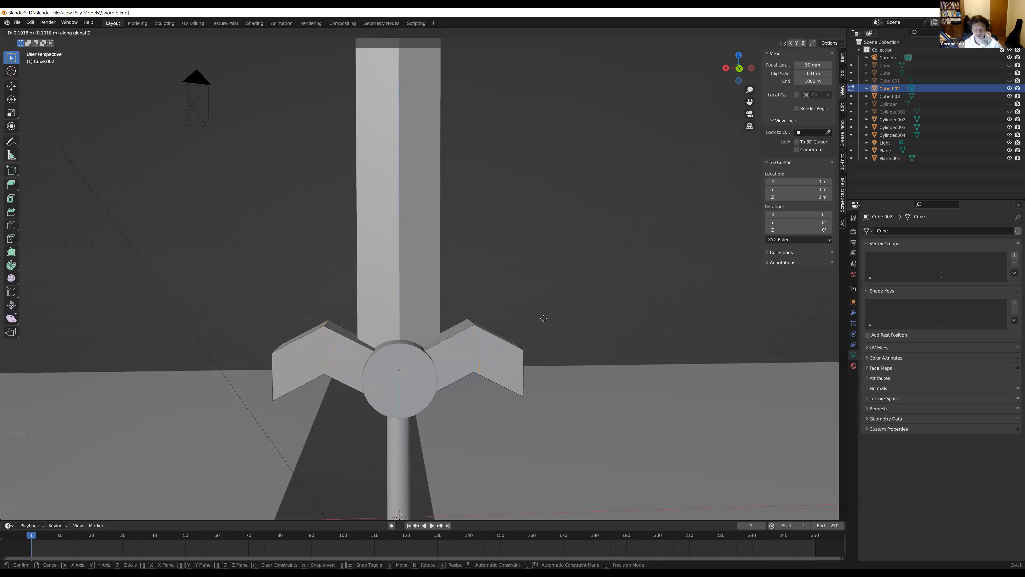
key(z)
key(z)
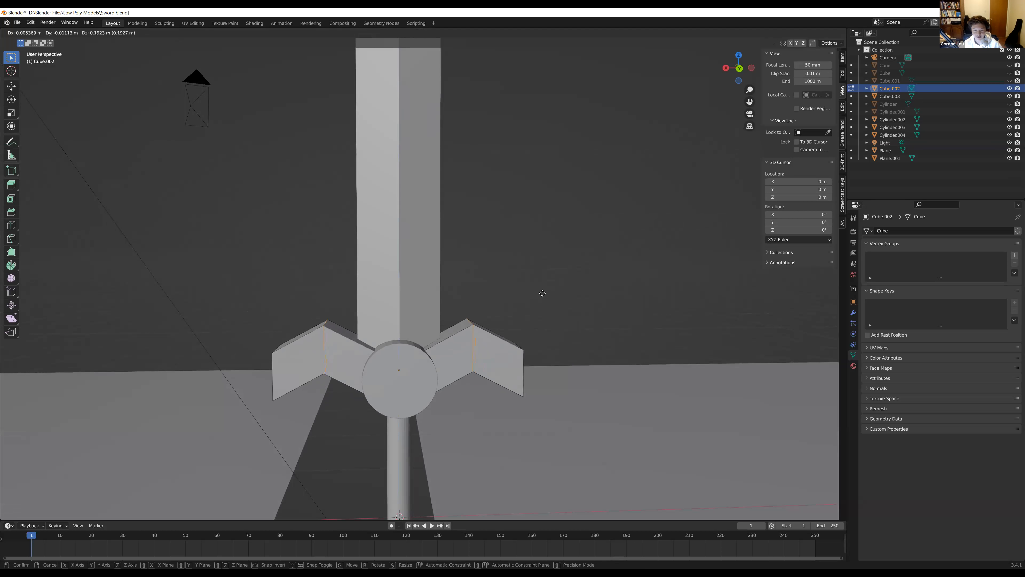
key(z)
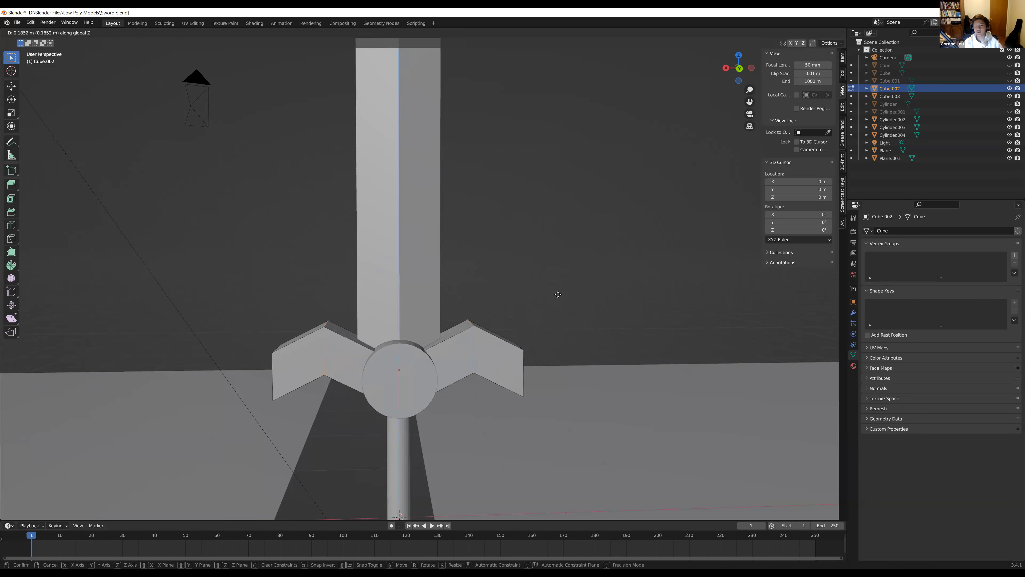
click(558, 294)
Inspect the winged crossguard on the whole sword and undo the upward move of its edge loops
scroll(545, 349, down, 6)
middle_drag(545, 348, 426, 326)
scroll(414, 342, up, 5)
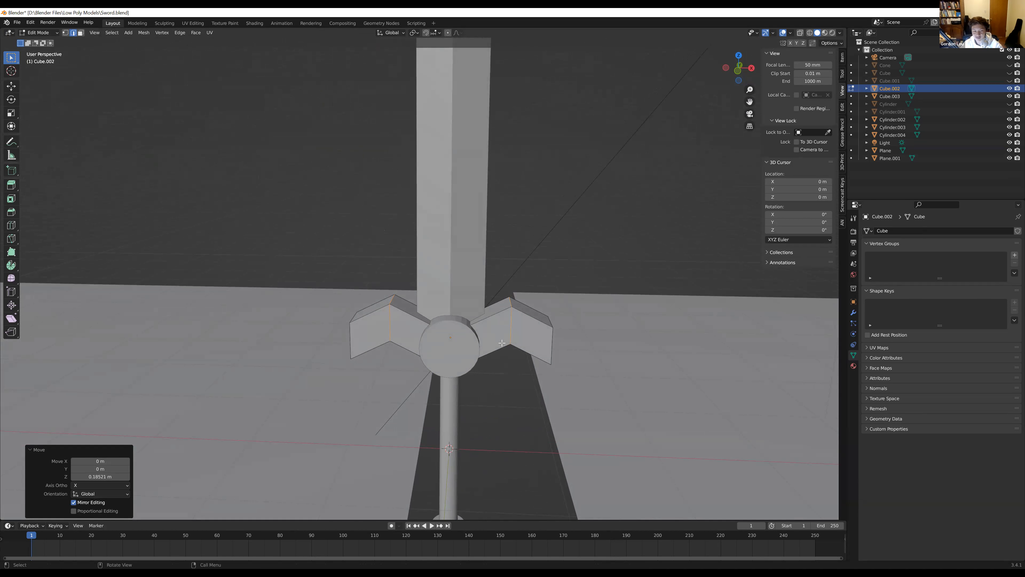
scroll(502, 343, down, 3)
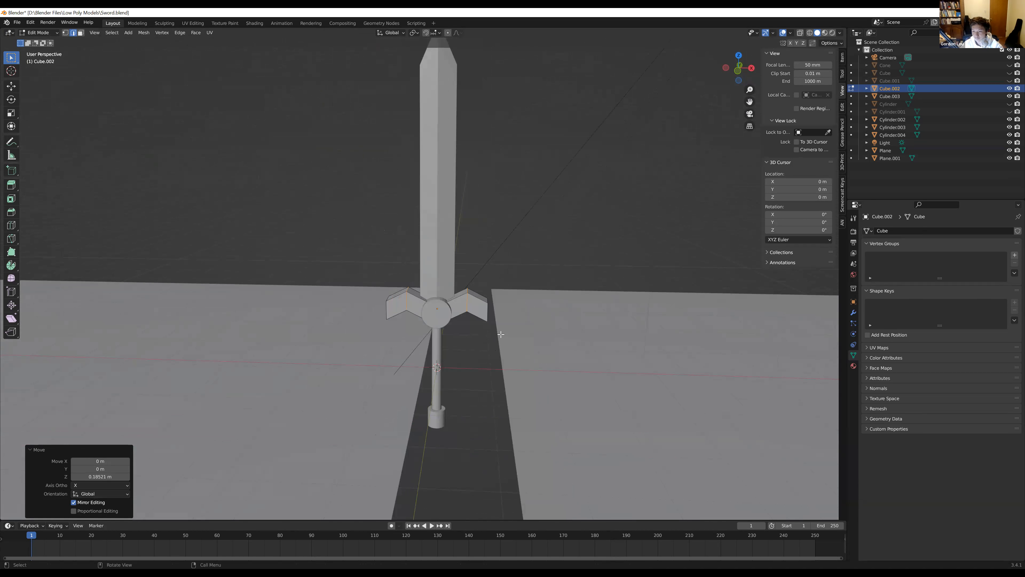
key(ctrl+z)
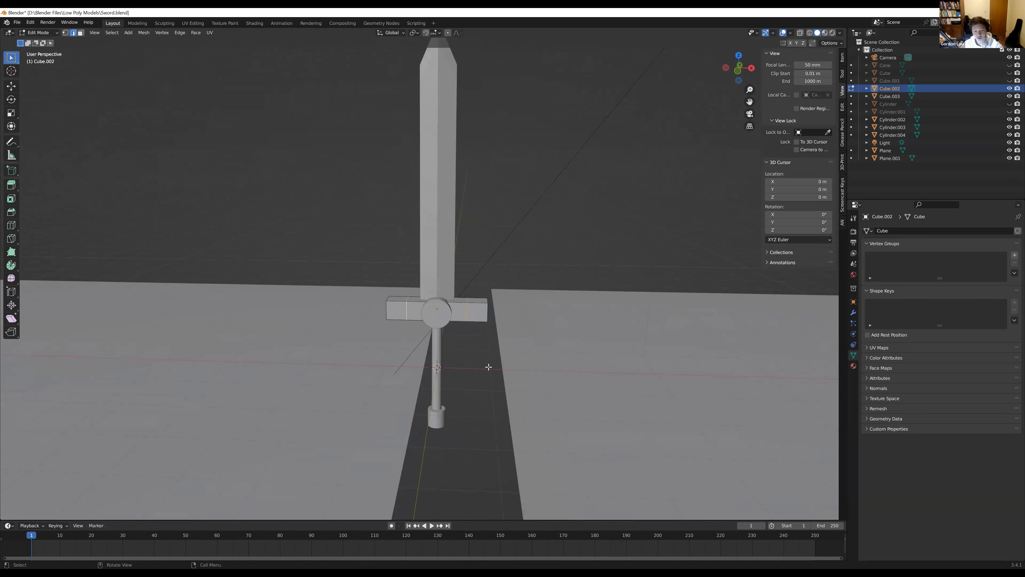
Select the edge loops on both sides of the crossguard together, then clear the selection
scroll(404, 367, up, 4)
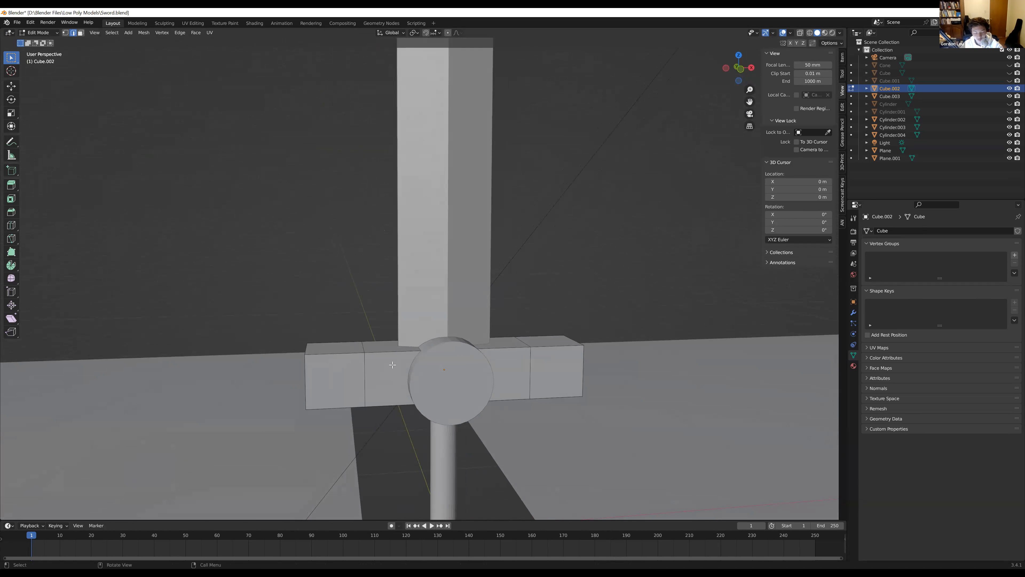
alt+click(362, 340)
alt+shift+click(529, 365)
key(alt+a)
shift+click(521, 344)
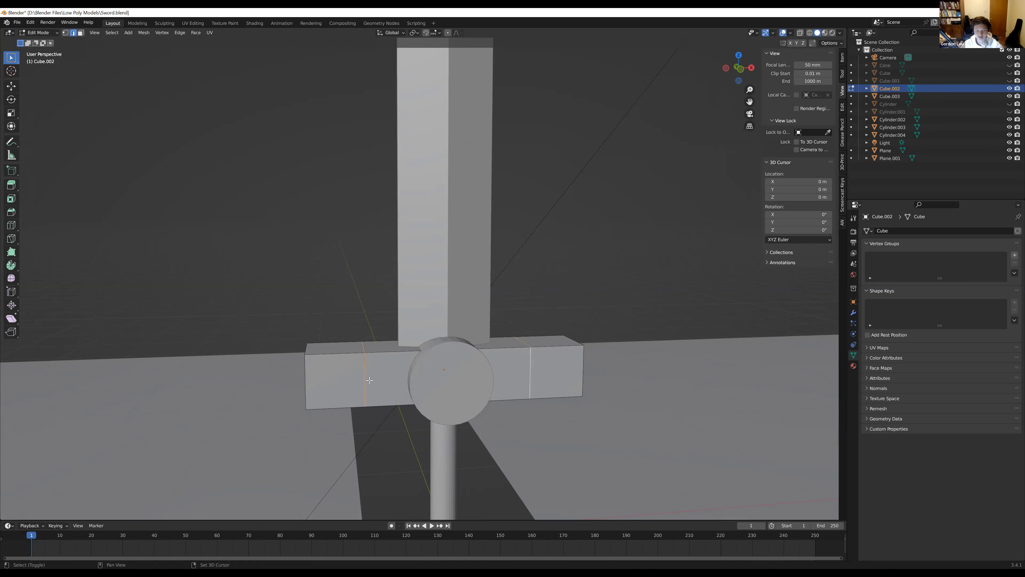
middle_drag(370, 380, 334, 256)
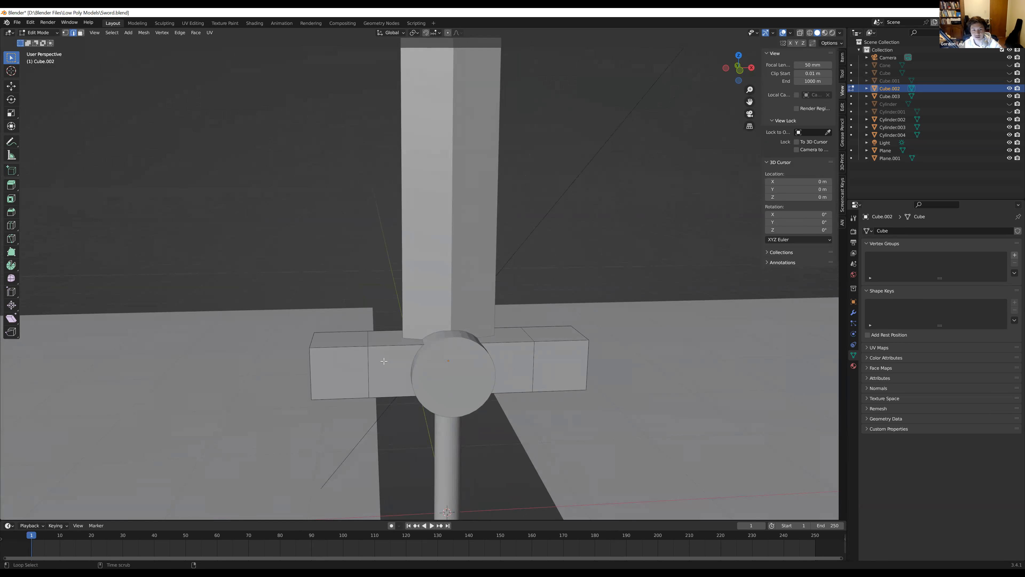
Select the two vertical edge loops on either side of the crossguard together
alt+click(369, 368)
alt+click(534, 358)
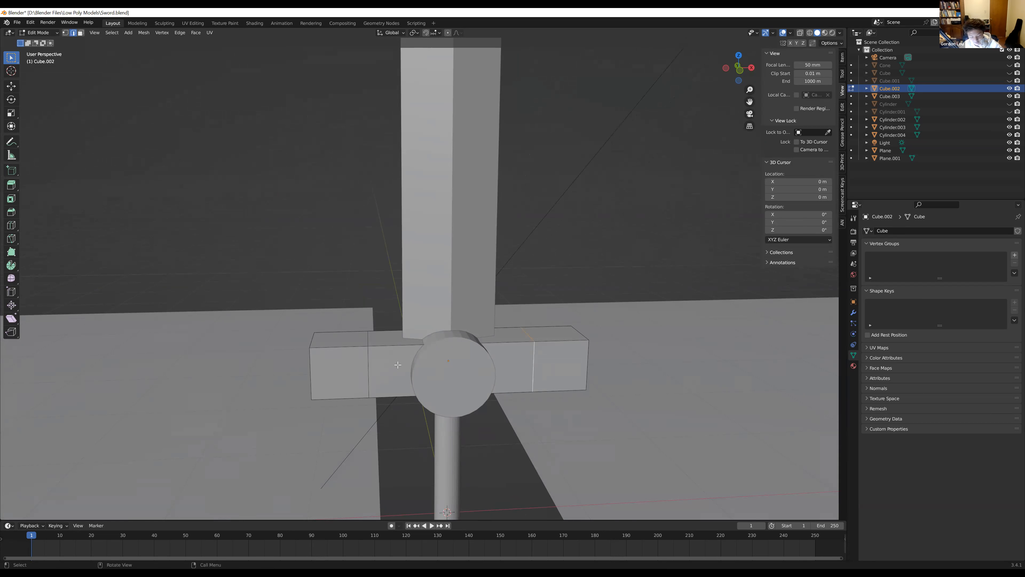
alt+click(372, 367)
alt+click(536, 356)
alt+shift+click(366, 362)
middle_drag(353, 319, 351, 346)
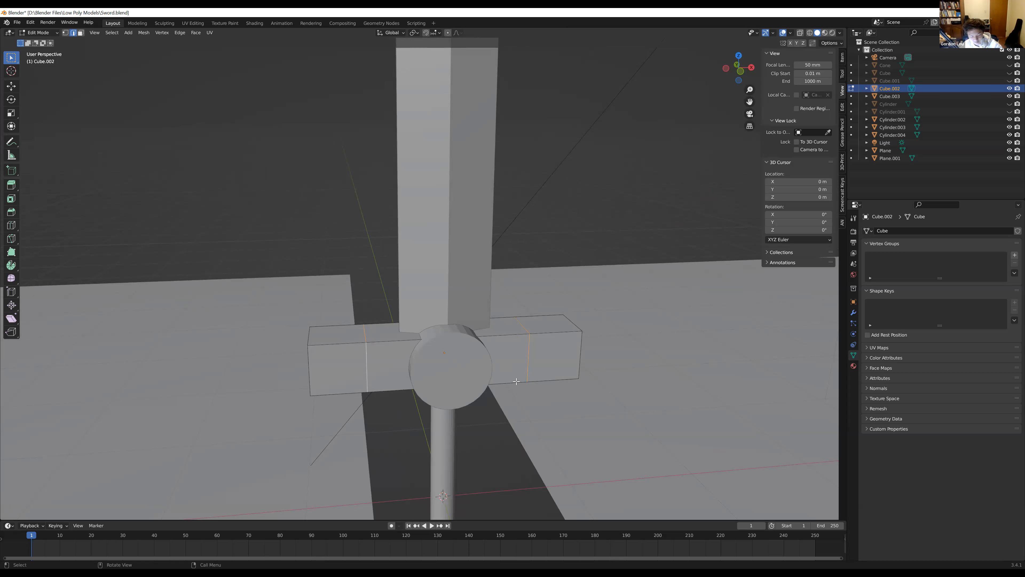
Raise the crossguard's two selected edge loops about 0.283 m along the Z axis to form angled wings
key(g)
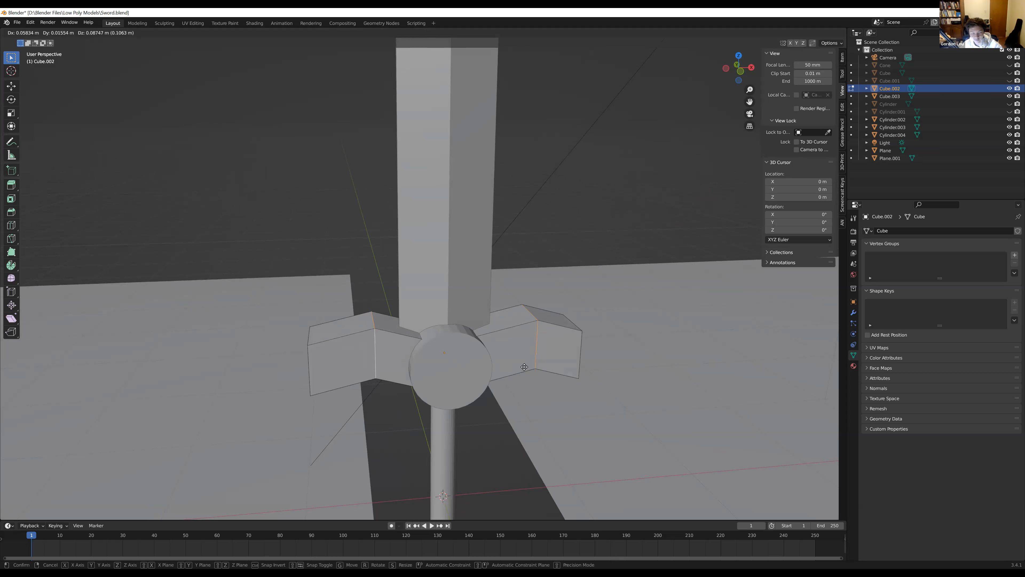
key(z)
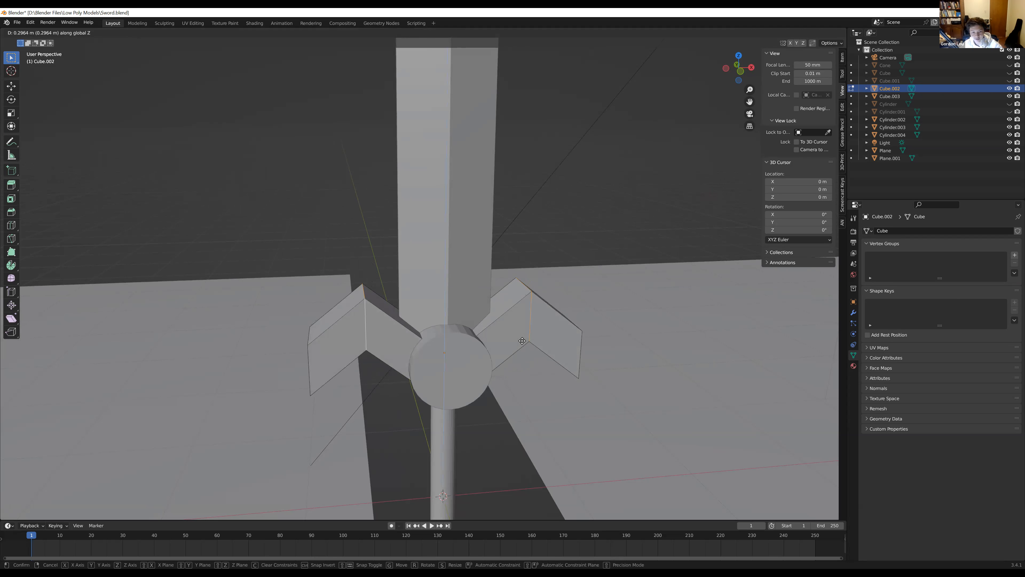
click(522, 343)
scroll(485, 379, down, 3)
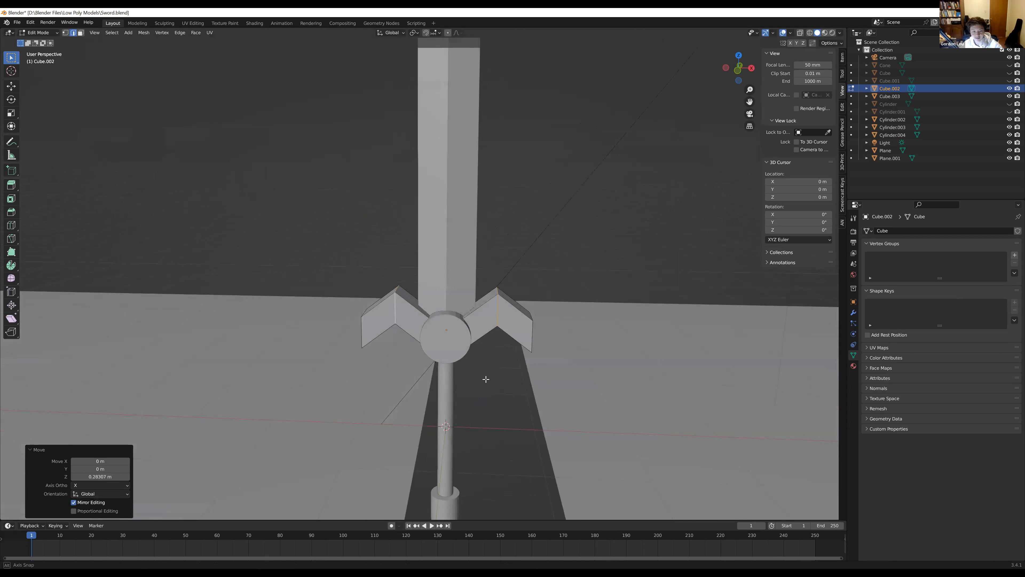
scroll(486, 378, down, 3)
scroll(502, 367, down, 2)
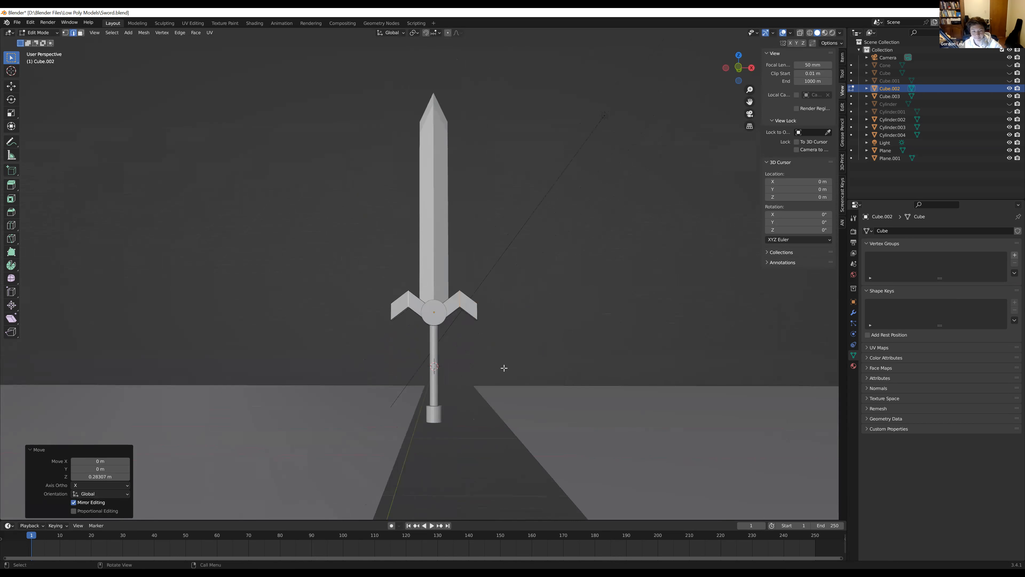
scroll(504, 368, up, 1)
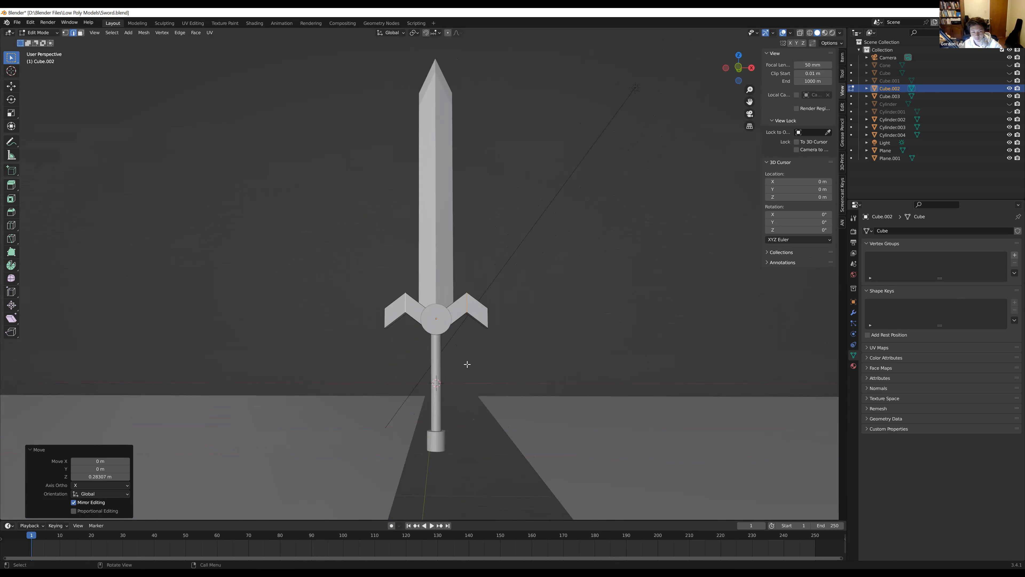
scroll(467, 364, up, 1)
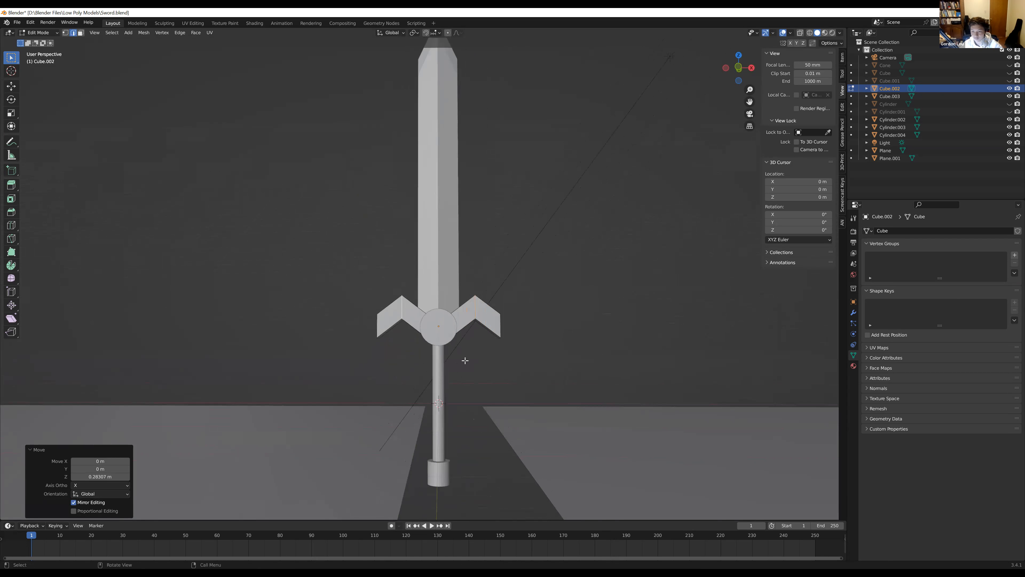
Switch to face selection and select the outer end faces of both crossguard wings
middle_drag(453, 354, 348, 361)
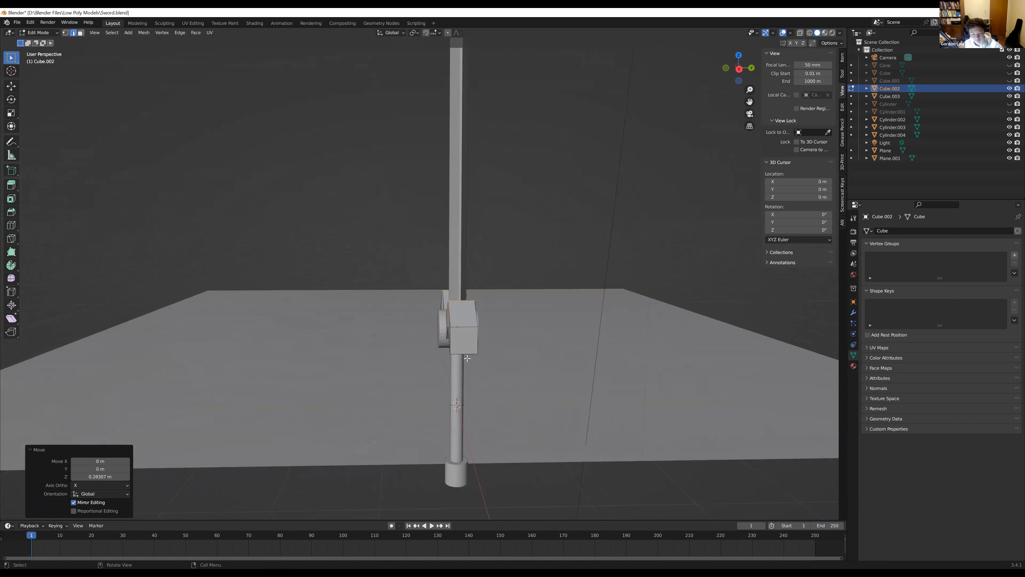
scroll(476, 355, up, 3)
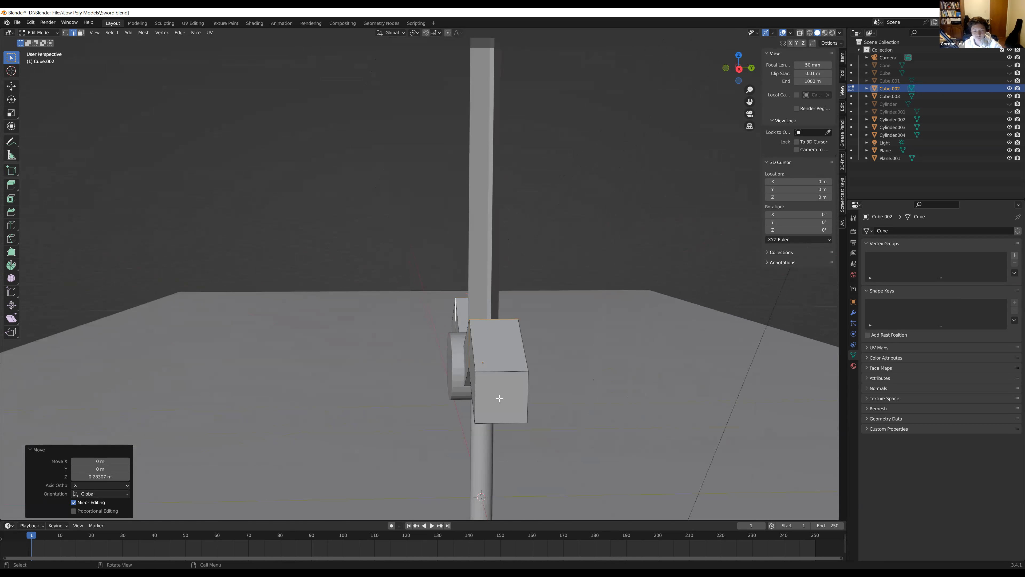
key(3)
click(499, 399)
middle_drag(302, 309, 486, 304)
shift+click(334, 365)
middle_drag(465, 348, 503, 384)
Try narrowing the two wing end faces along the Y axis to a scale of 0.084, and undo the scaling
key(s)
key(y)
click(382, 340)
middle_drag(381, 341, 462, 370)
scroll(378, 359, down, 4)
scroll(461, 371, up, 5)
middle_drag(534, 374, 440, 367)
scroll(440, 367, up, 3)
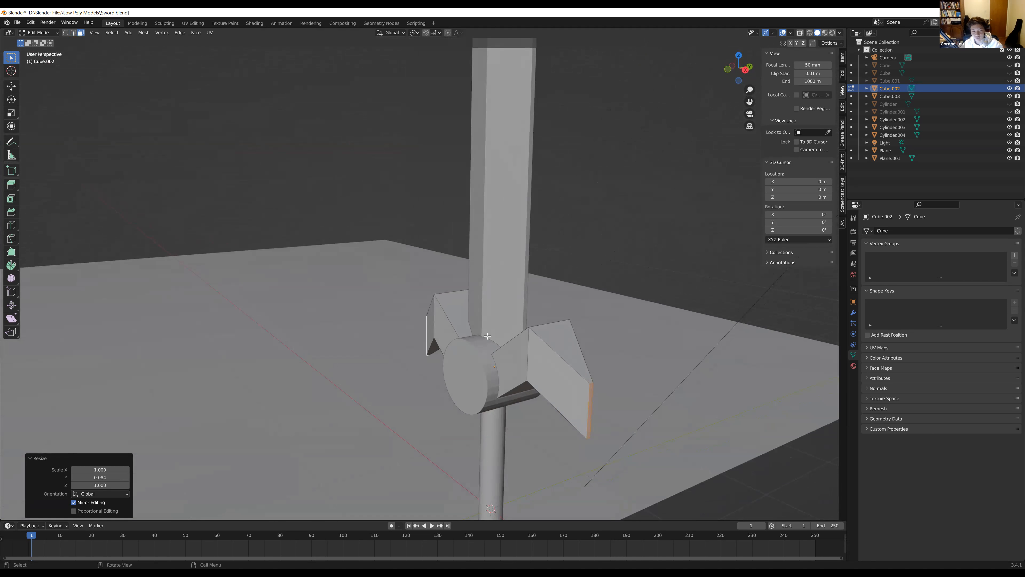
key(ctrl+z)
Scale both wing end faces along the Y axis to about 0.172 so the crossguard tapers toward its tips
middle_drag(380, 332, 481, 389)
scroll(489, 351, down, 2)
scroll(490, 351, down, 3)
key(s)
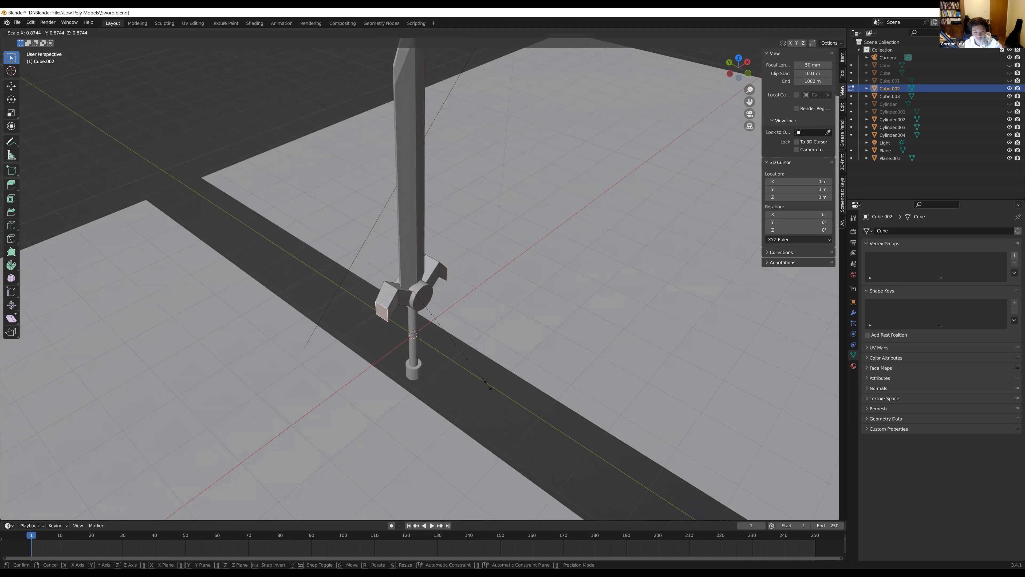
key(y)
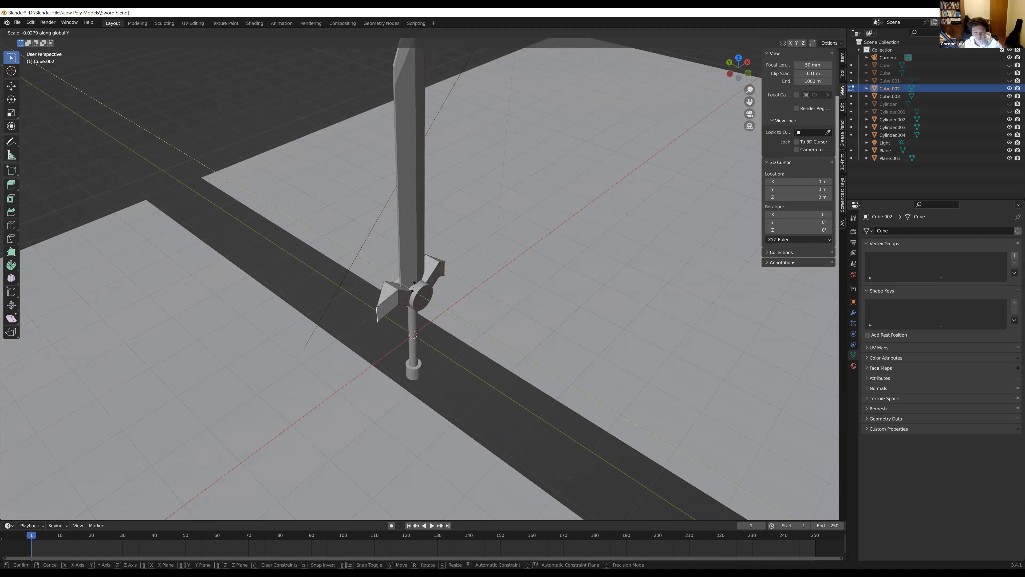
click(426, 311)
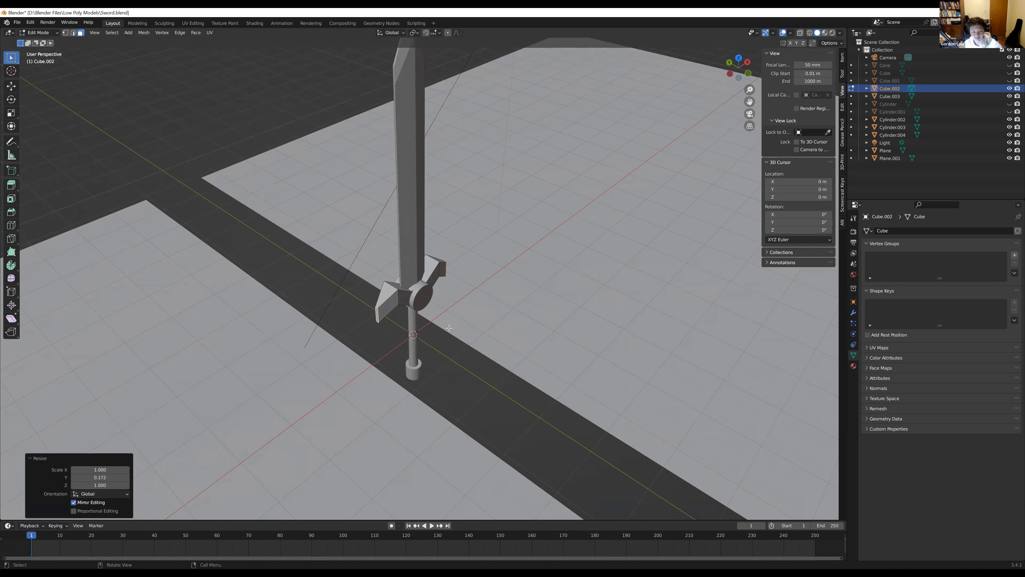
middle_drag(431, 347, 450, 298)
scroll(330, 296, up, 2)
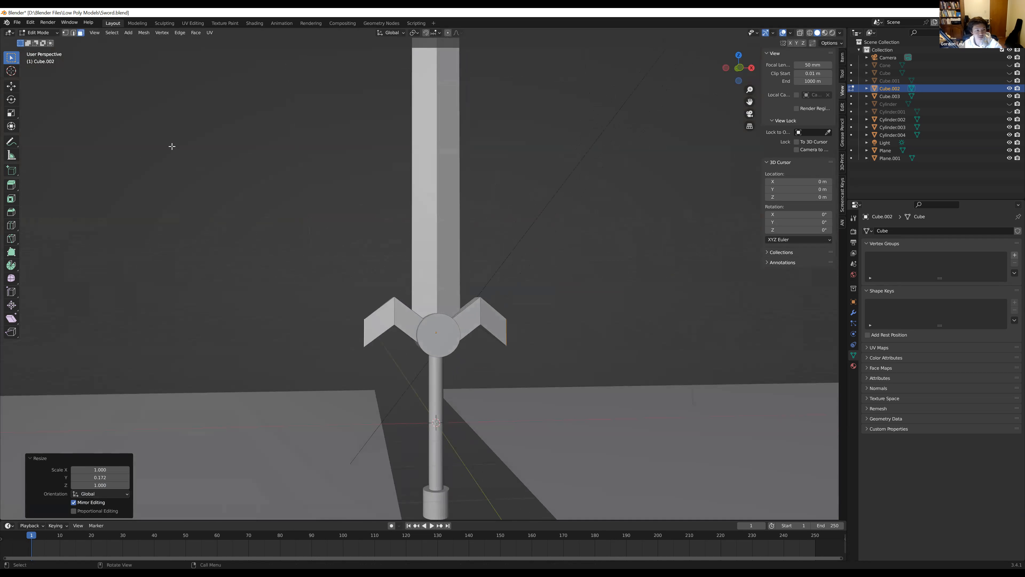
scroll(377, 231, down, 4)
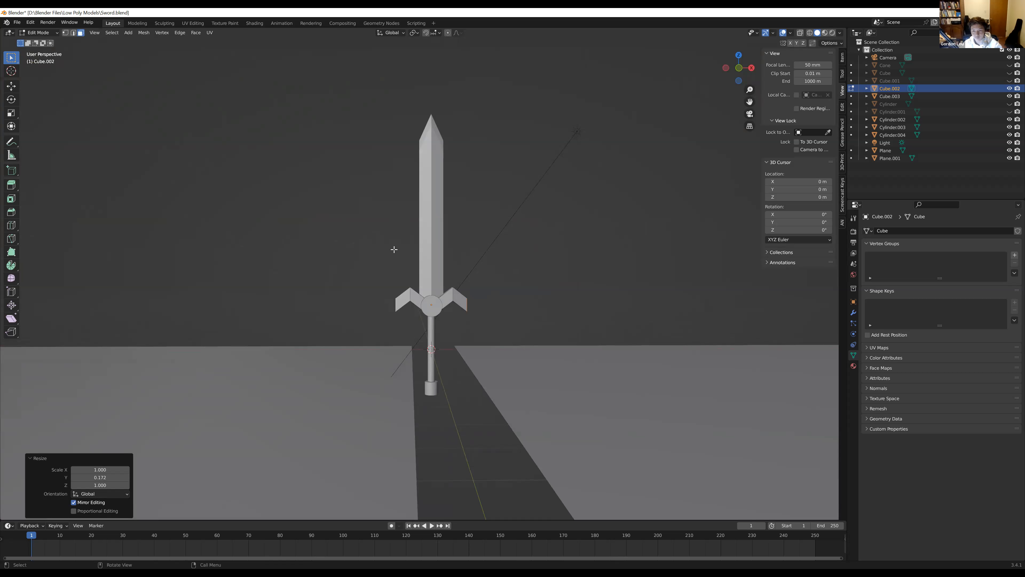
Return to Object Mode and select the cylinder emblem at the centre of the crossguard
click(47, 33)
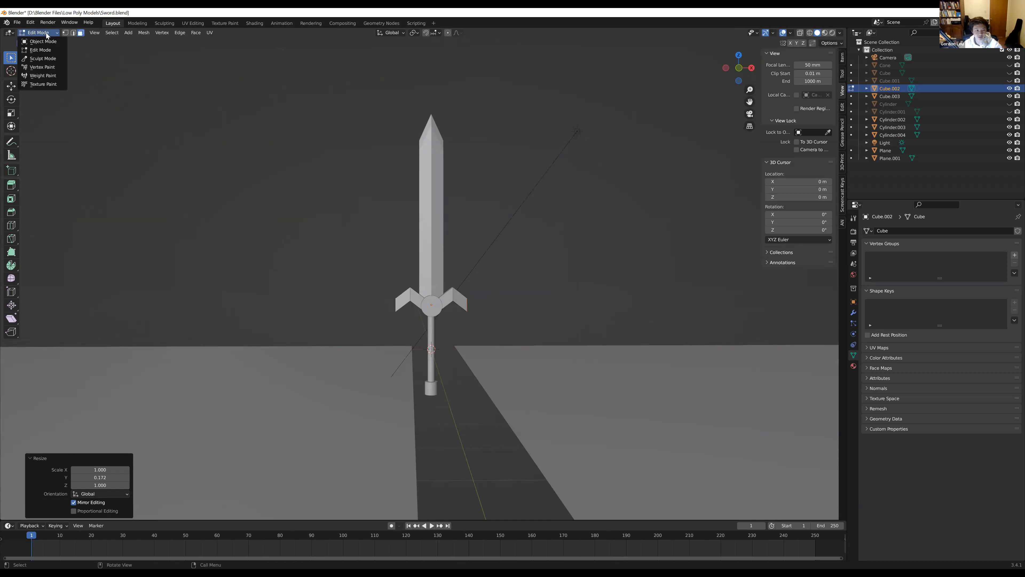
click(47, 42)
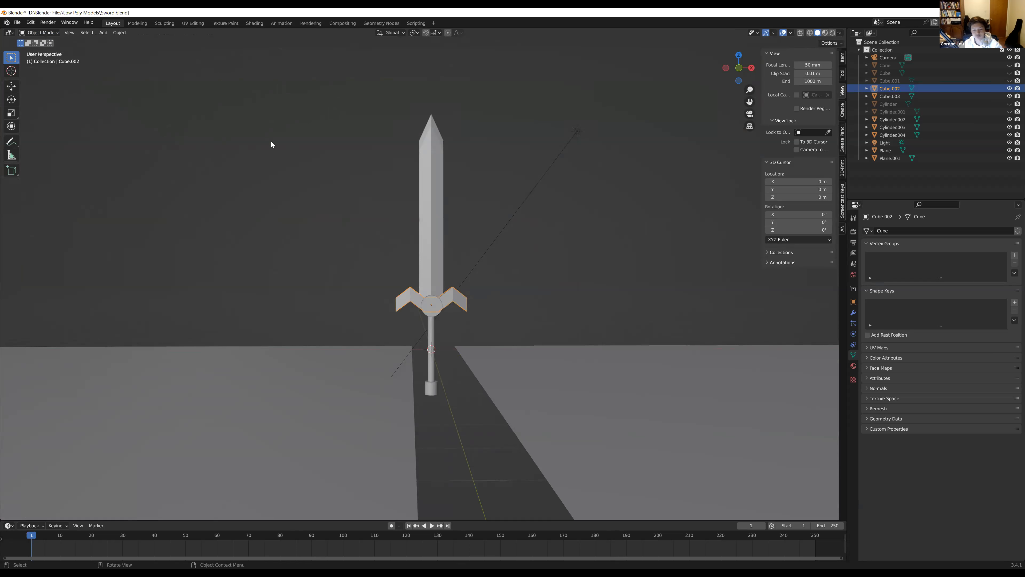
click(398, 210)
middle_drag(399, 208, 453, 242)
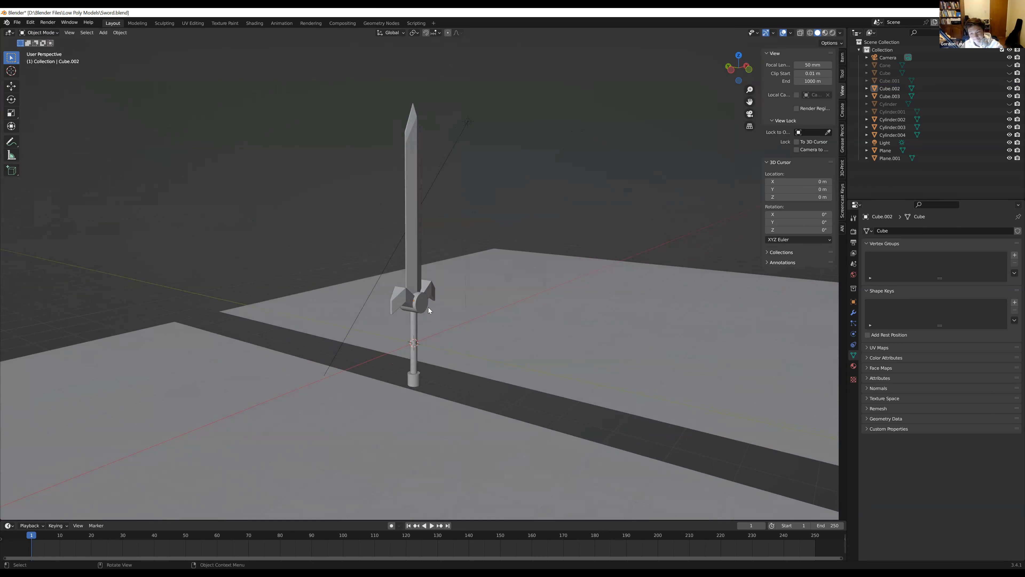
scroll(430, 311, up, 4)
middle_drag(426, 309, 379, 300)
click(447, 329)
middle_drag(448, 334, 441, 447)
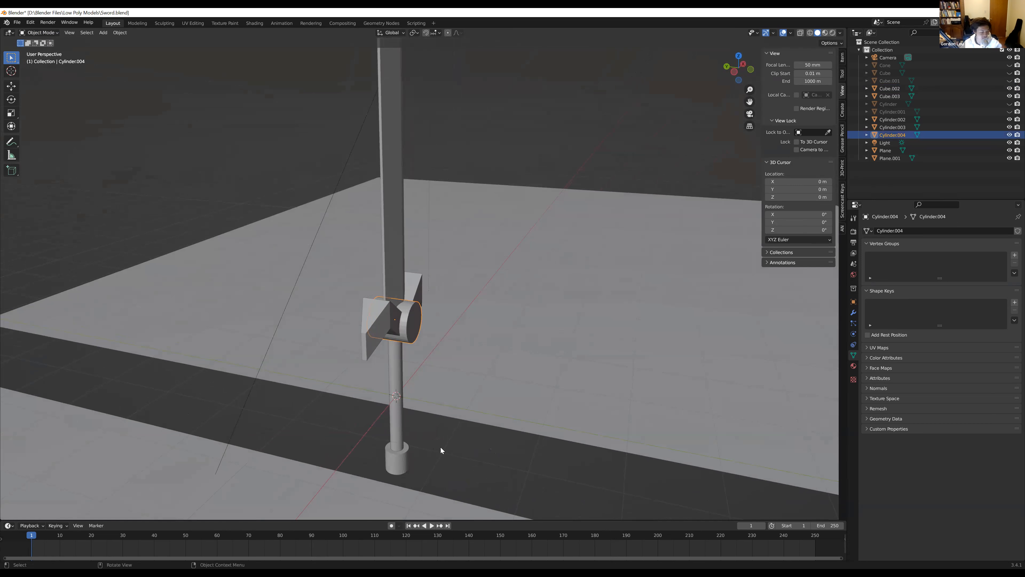
middle_drag(436, 412, 422, 387)
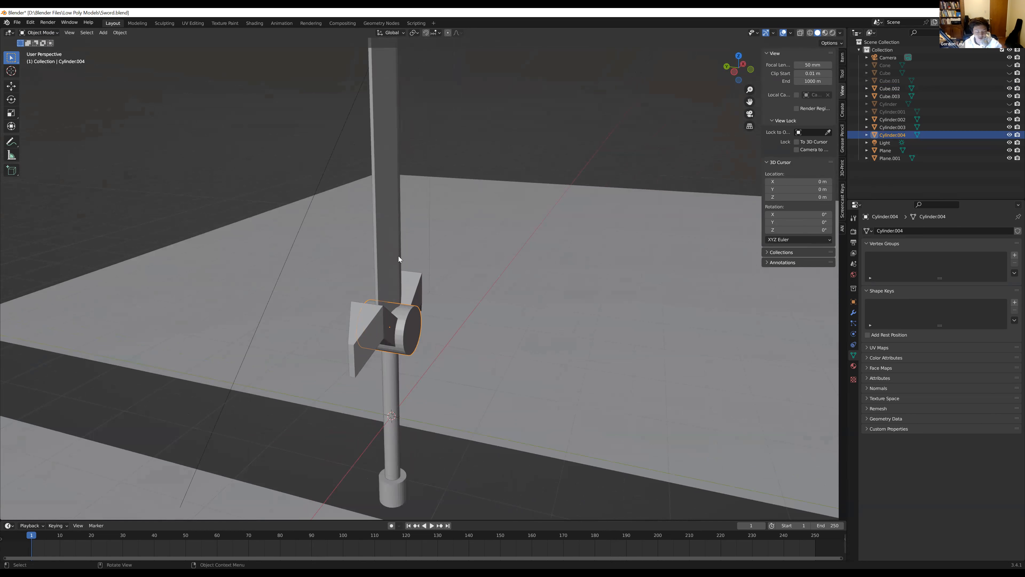
Enter Edit Mode on the cylinder emblem and clear its mesh selection
key(Tab)
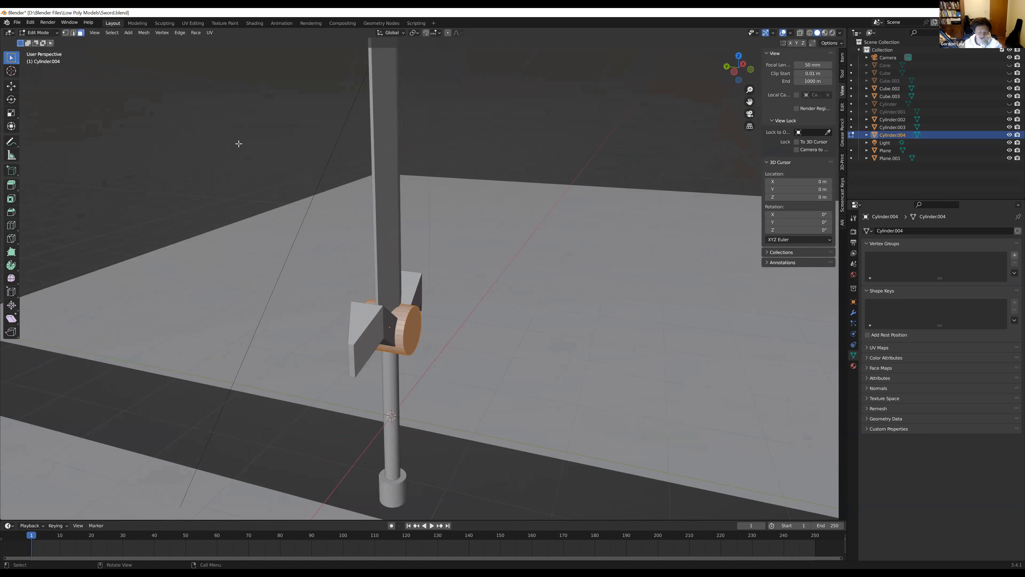
click(32, 34)
click(41, 52)
click(97, 102)
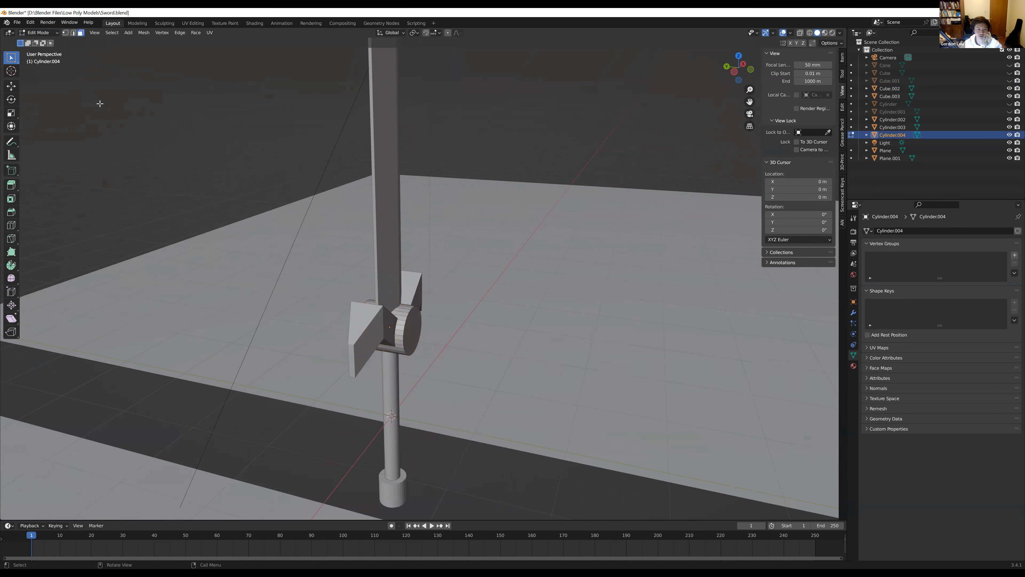
Add one centred loop cut around the cylinder emblem, with a slide factor of 0
scroll(291, 264, up, 1)
middle_drag(292, 264, 406, 287)
scroll(408, 317, up, 2)
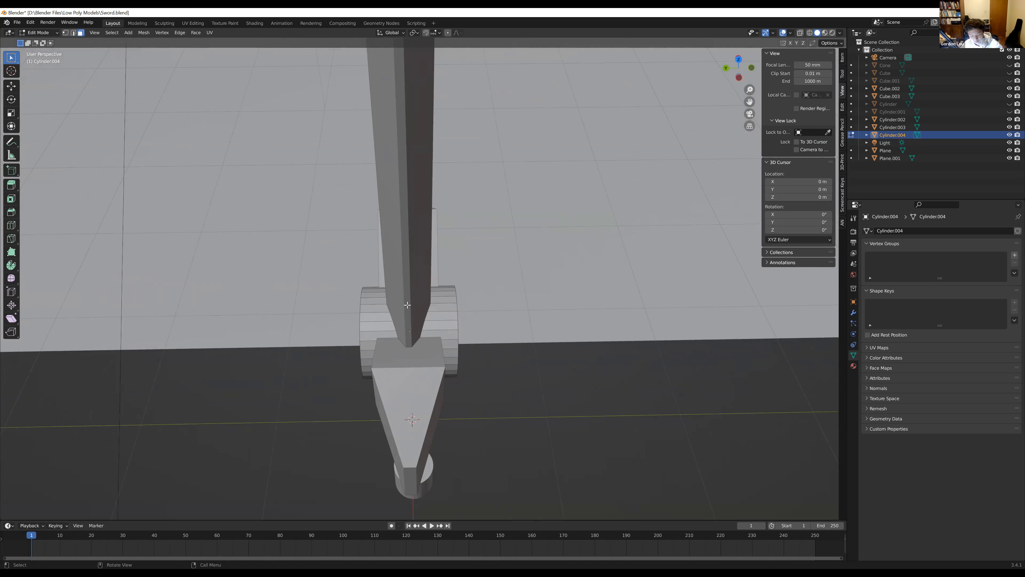
key(ctrl)
key(ctrl+r)
click(410, 319)
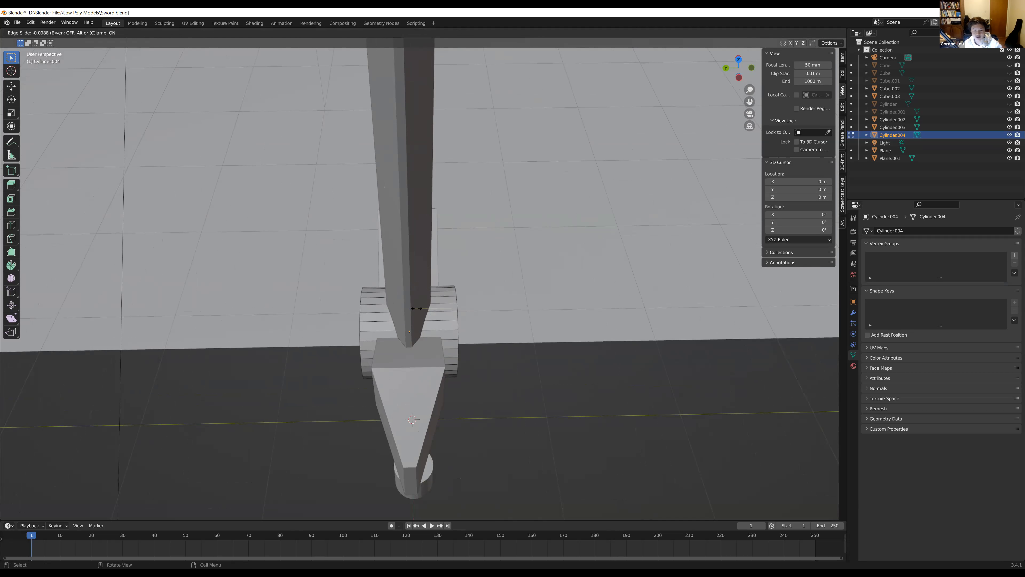
right_click(452, 316)
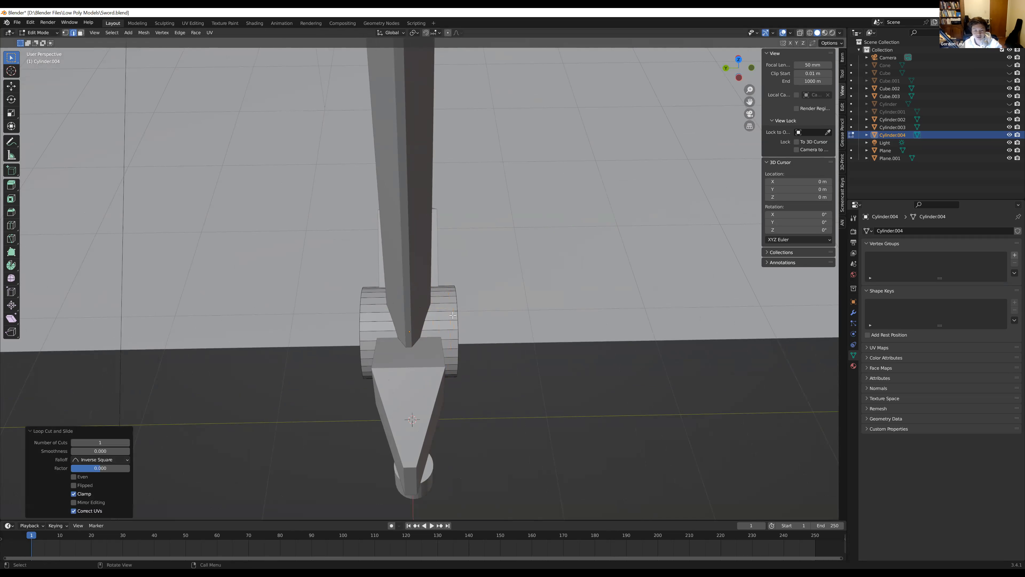
Dissolve the edges of the new loop cut on the cylinder emblem
key(ctrl+r)
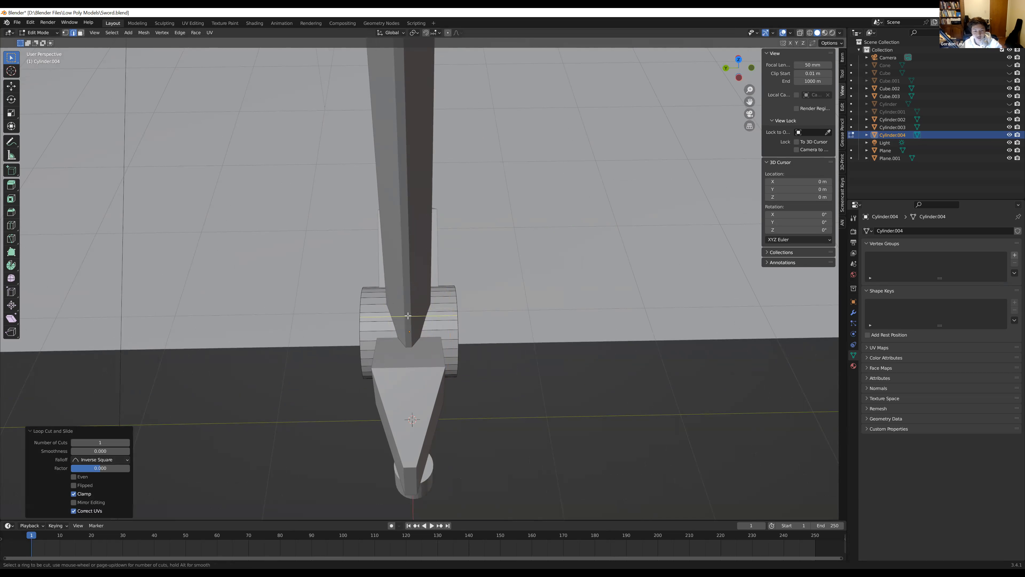
right_click(411, 305)
scroll(411, 305, up, 3)
middle_drag(411, 305, 408, 340)
key(alt+z)
key(alt+z)
key(x)
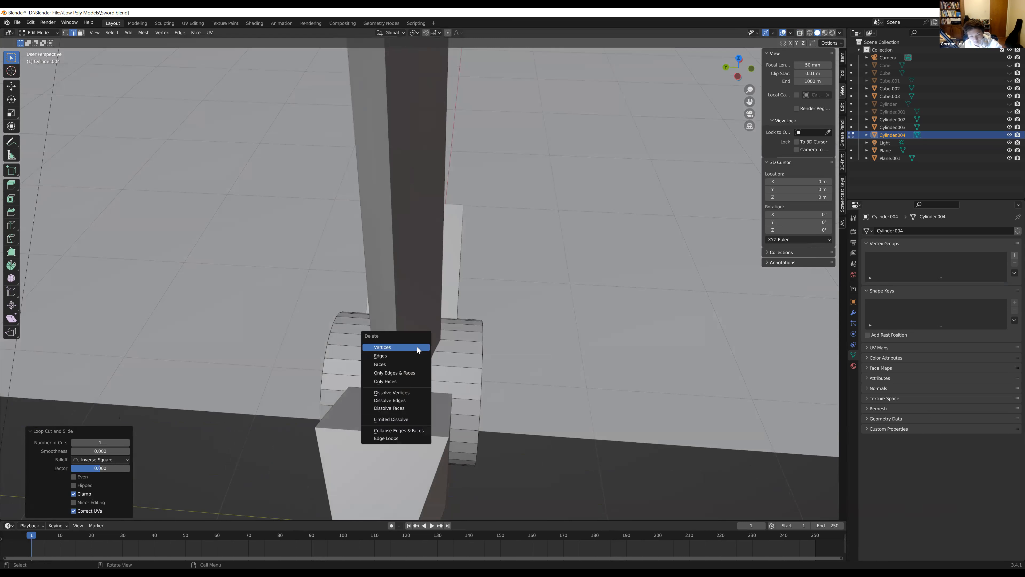
click(402, 396)
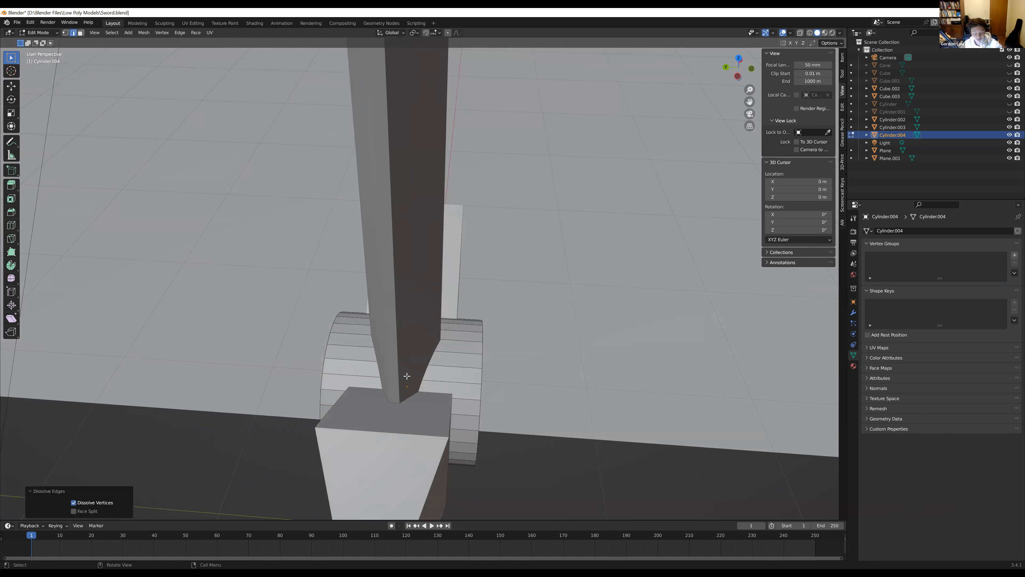
Try adding two evenly spaced loop cuts around the cylinder emblem, and undo them
key(ctrl+r)
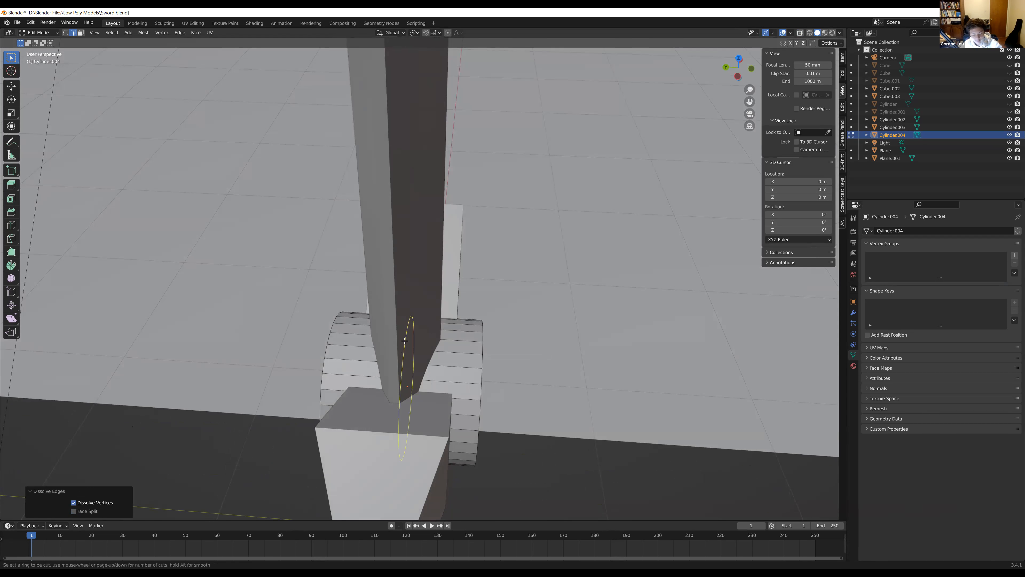
key(2)
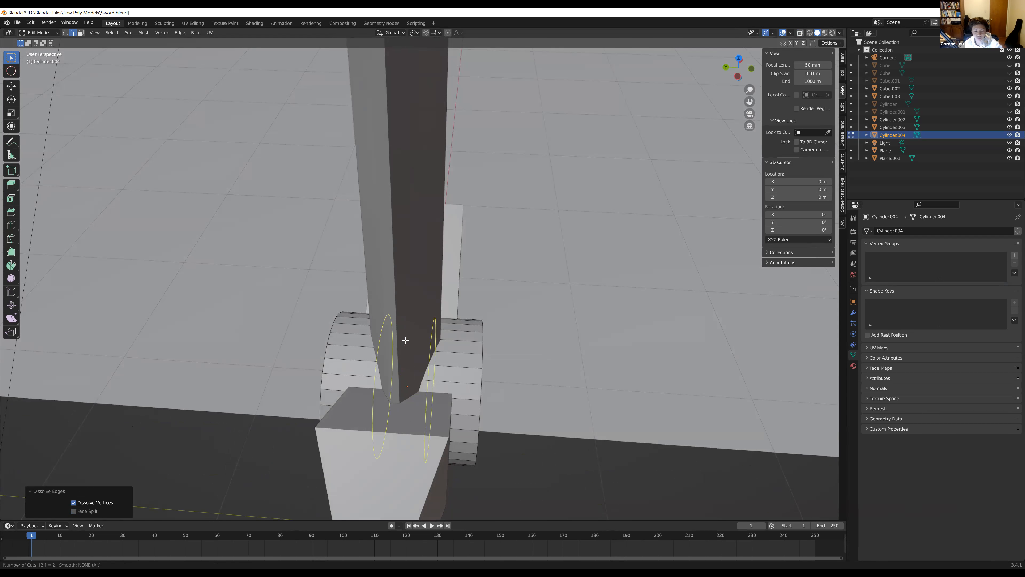
click(405, 340)
click(406, 340)
key(ctrl+z)
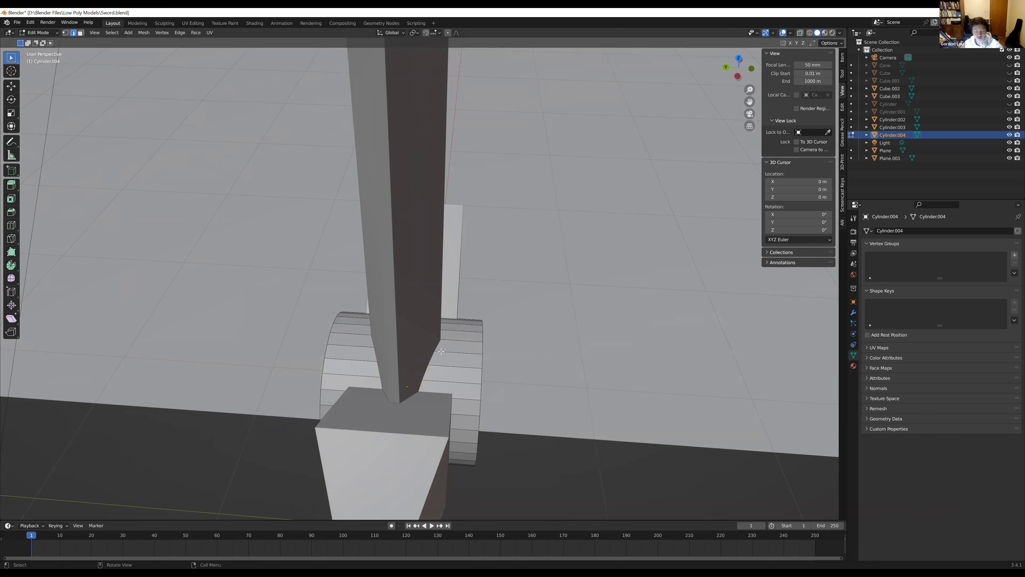
Select all faces of the cylinder emblem without adding another loop cut
key(ctrl+r)
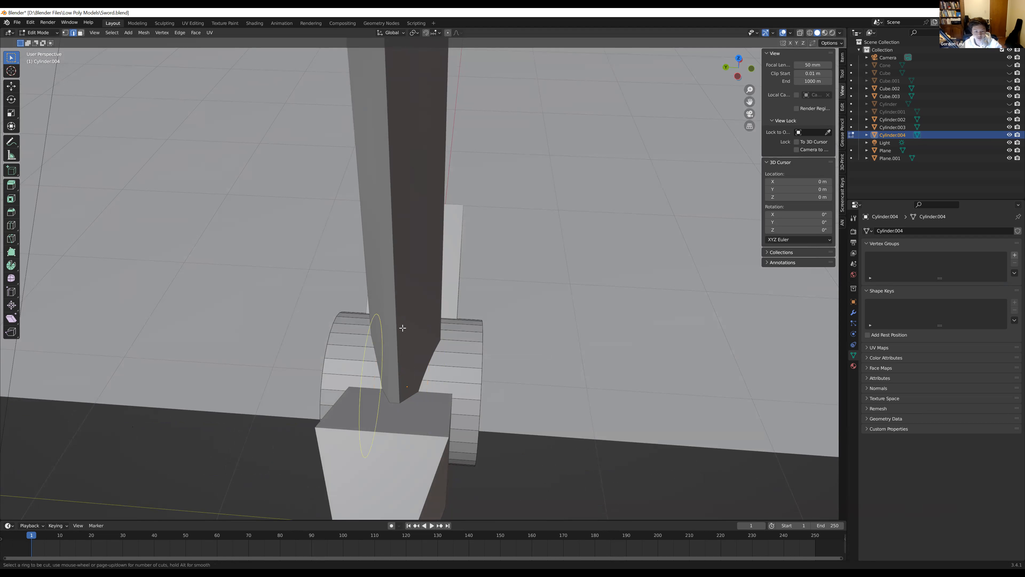
key(Escape)
key(a)
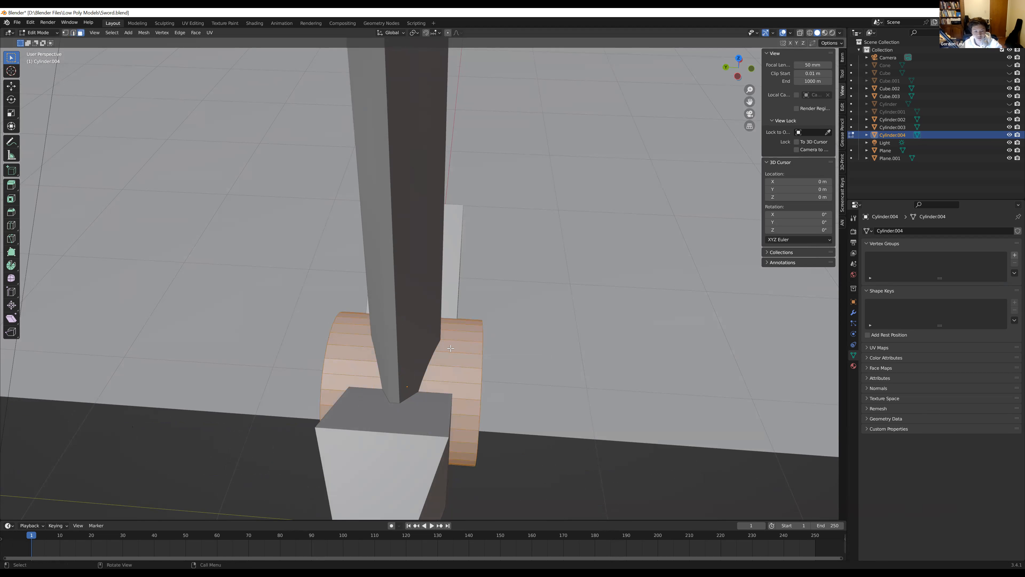
Try adding a separate loop cut near each end of the cylinder emblem, with slide factors -0.747 and 0.716
key(ctrl+r)
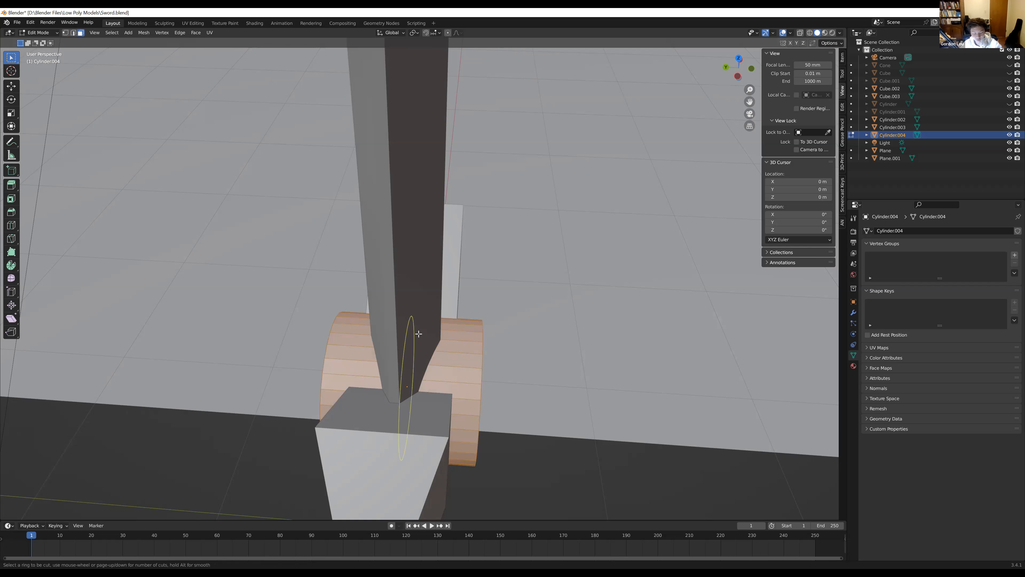
click(439, 336)
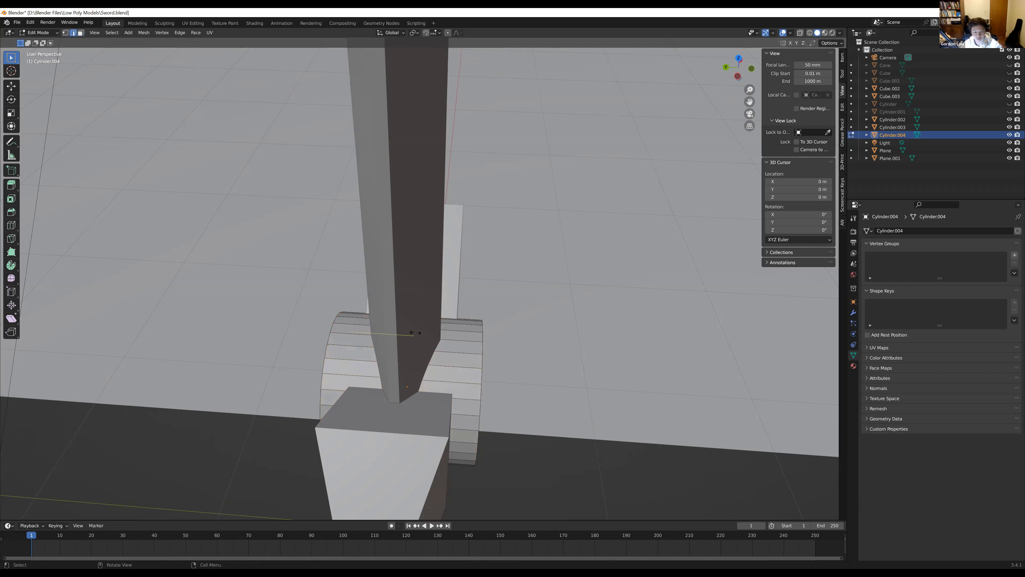
click(470, 341)
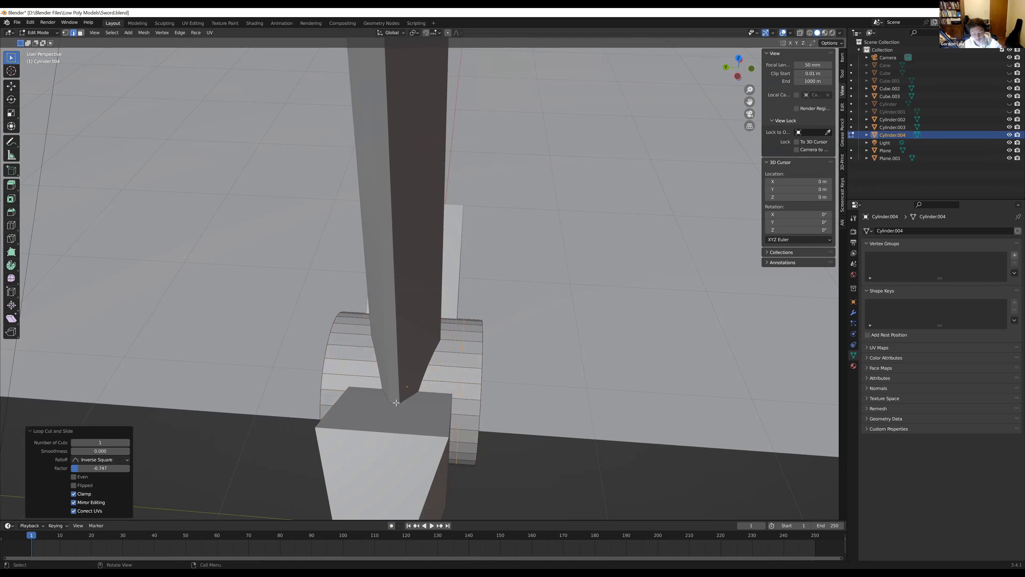
key(ctrl+r)
click(364, 348)
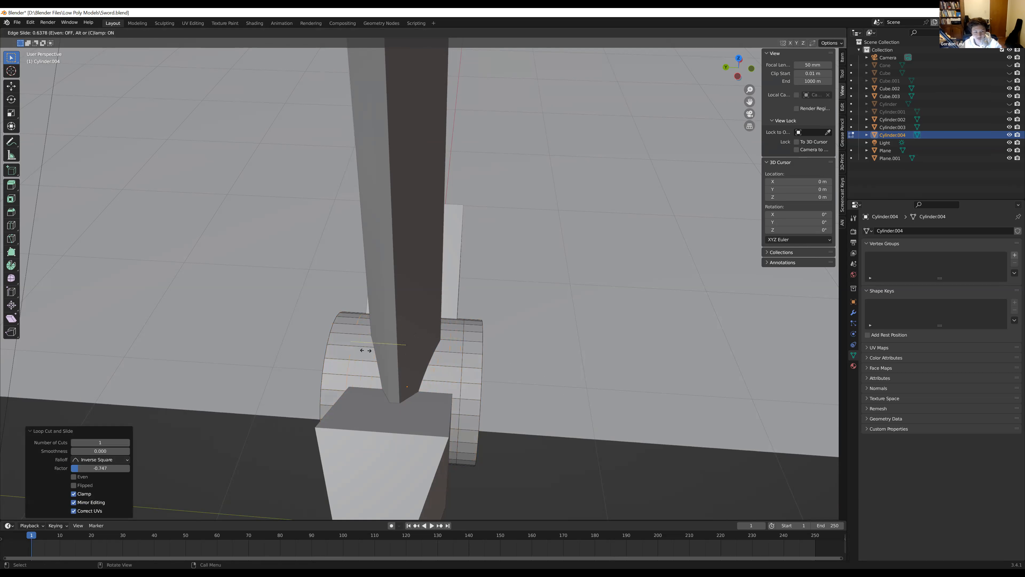
click(362, 355)
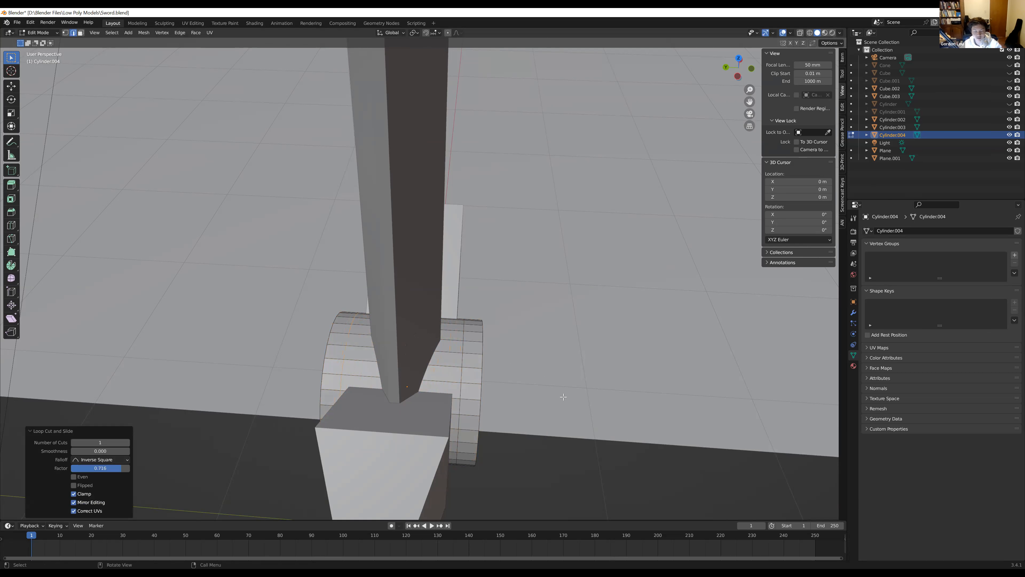
key(Tab)
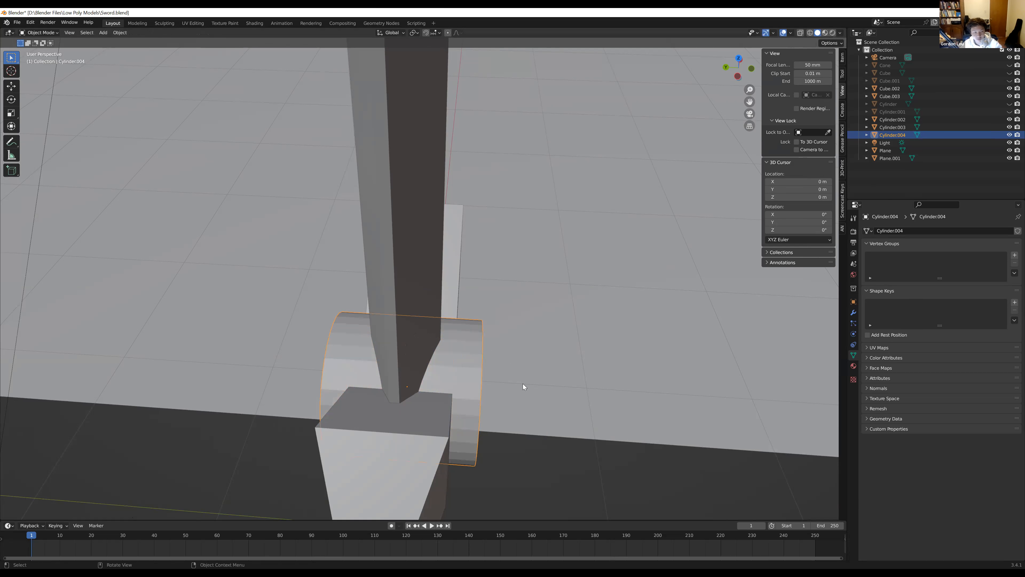
key(Tab)
Add two evenly spaced loop cuts around the cylinder emblem, with a slide factor of 0
key(ctrl+r)
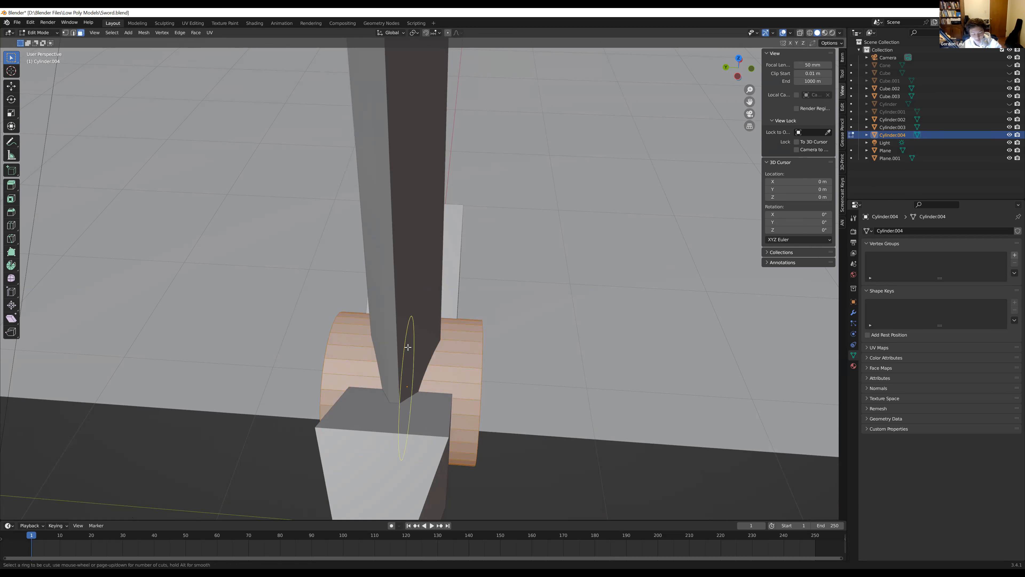
key(2)
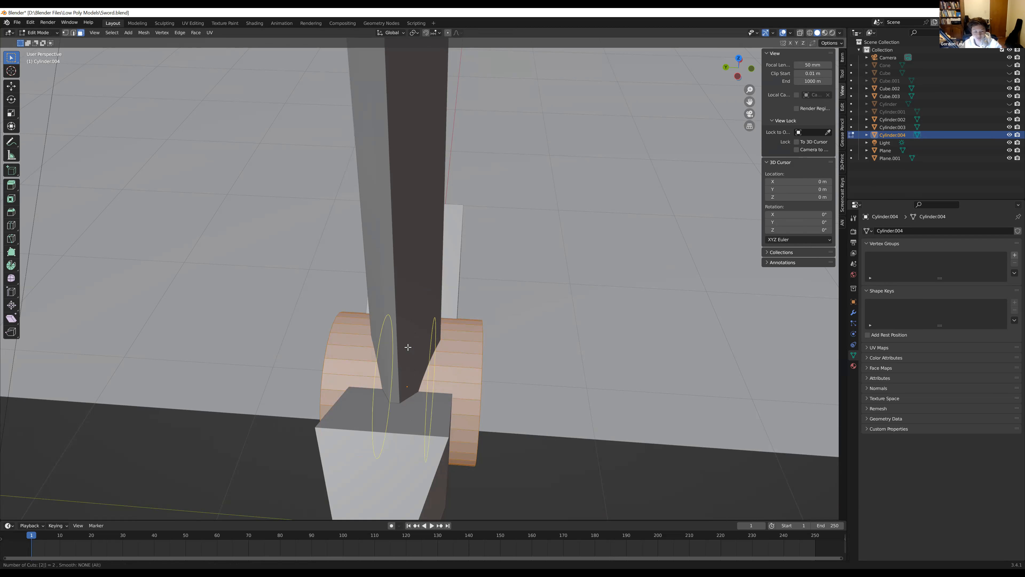
click(408, 347)
right_click(407, 346)
middle_drag(407, 346, 521, 397)
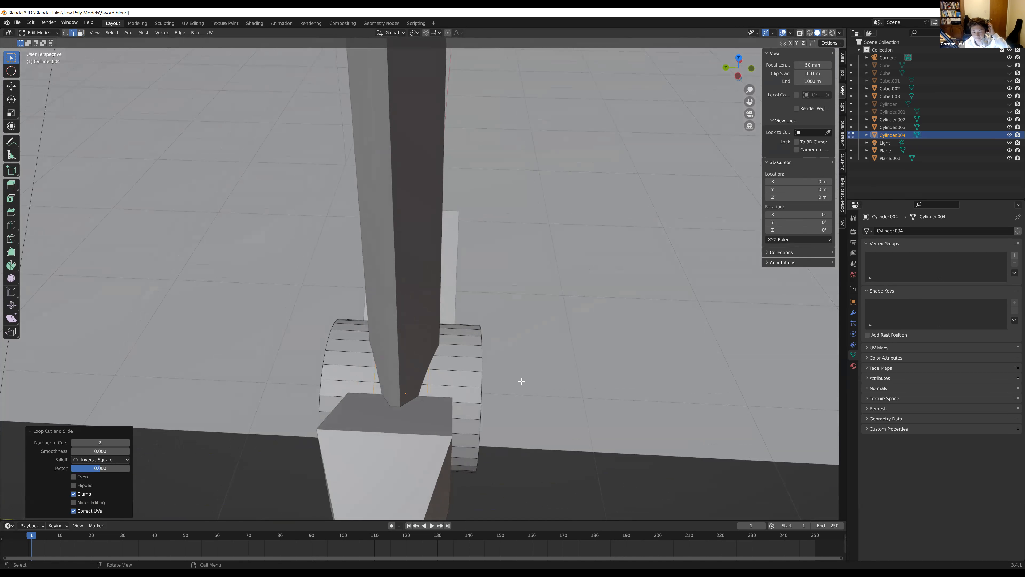
scroll(522, 381, down, 2)
middle_drag(510, 380, 483, 380)
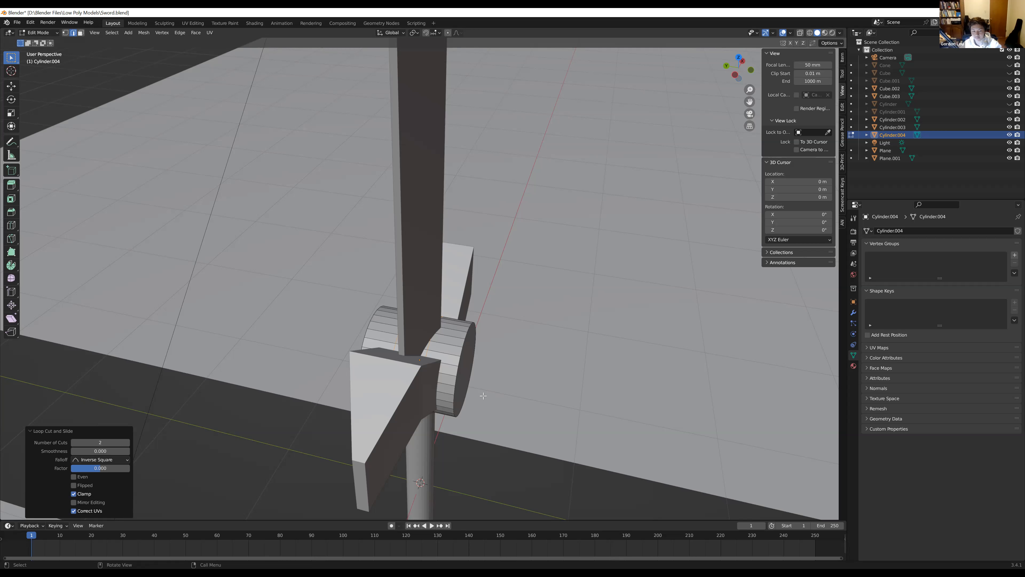
middle_drag(467, 390, 402, 400)
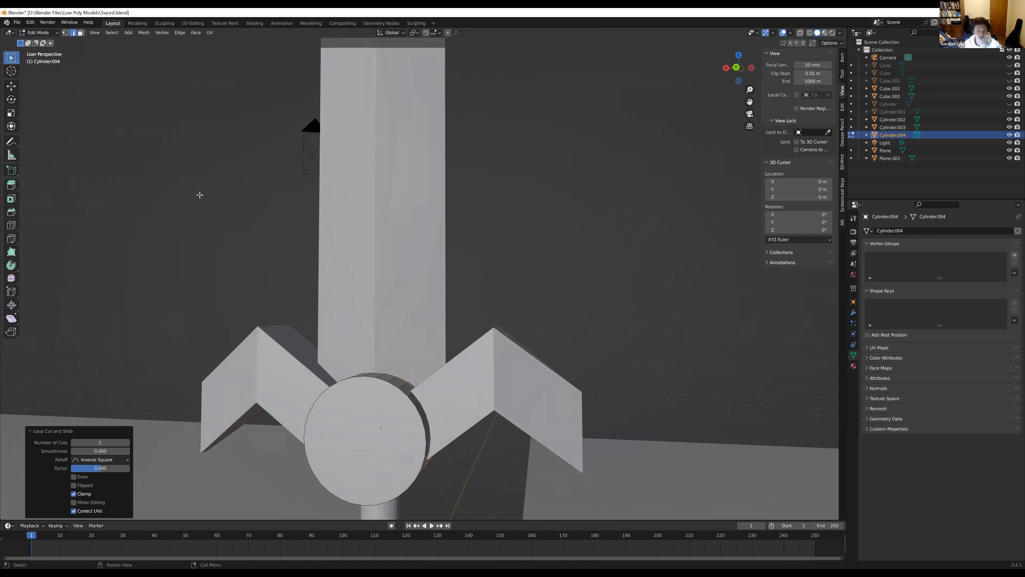
Switch to face selection and select the round front face of the cylinder emblem
click(81, 33)
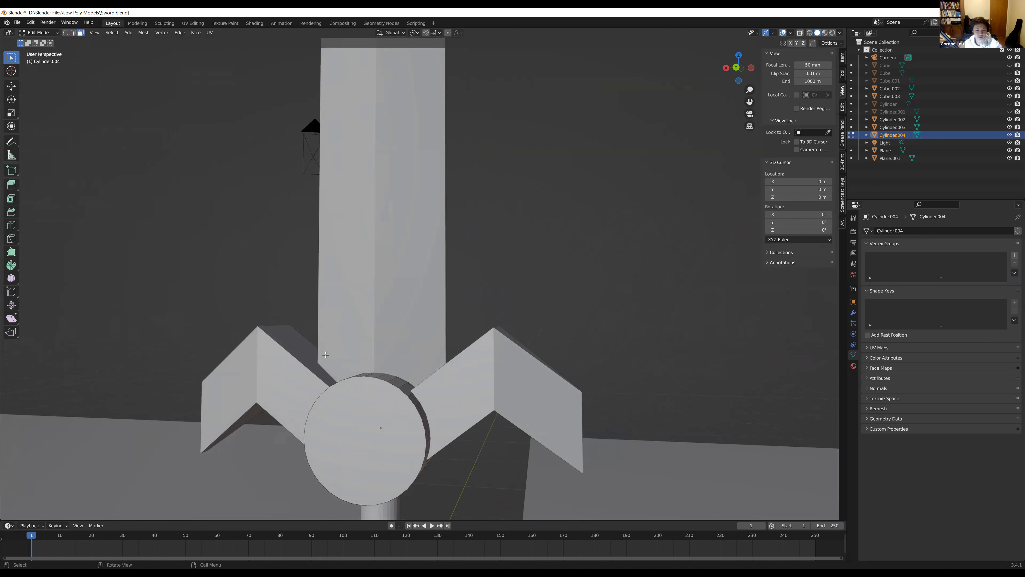
click(365, 410)
middle_drag(365, 410, 258, 326)
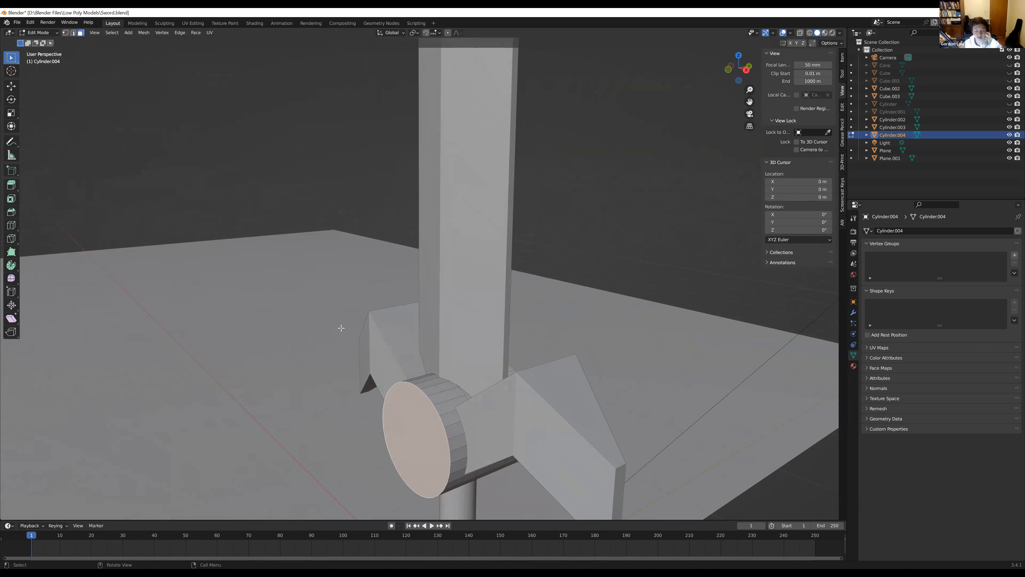
key(s)
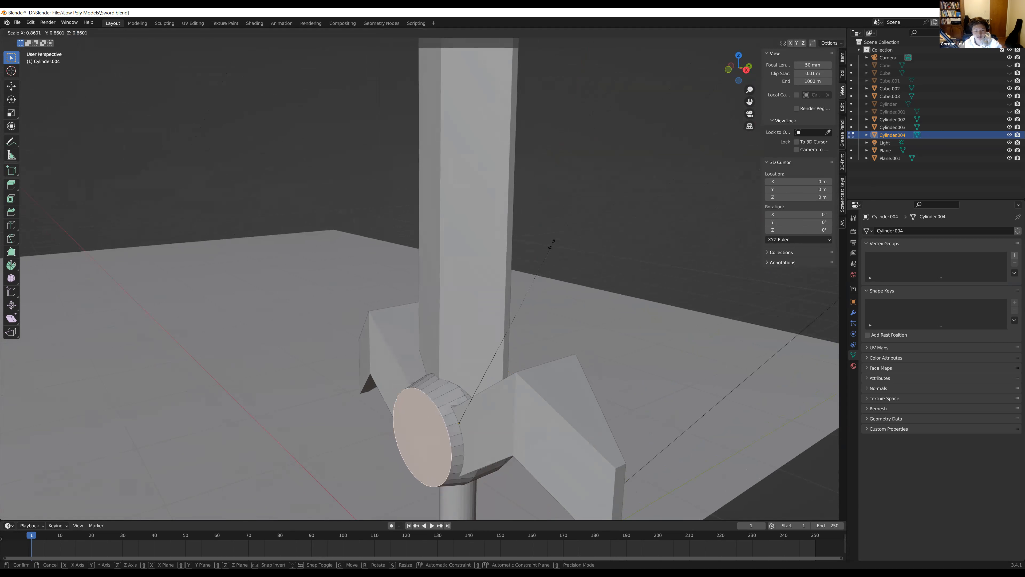
right_click(535, 260)
middle_drag(462, 280, 439, 261)
key(s)
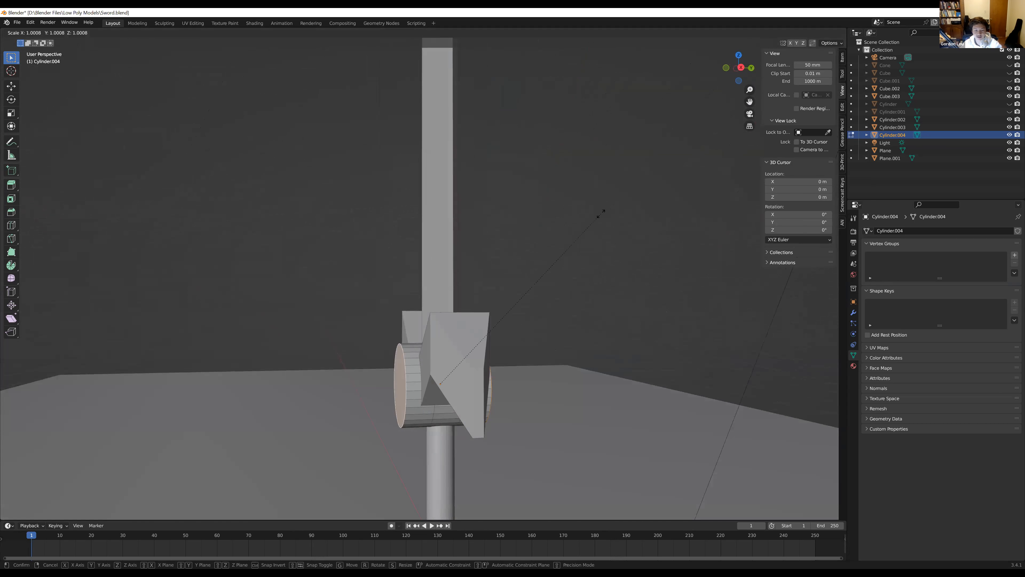
right_click(548, 253)
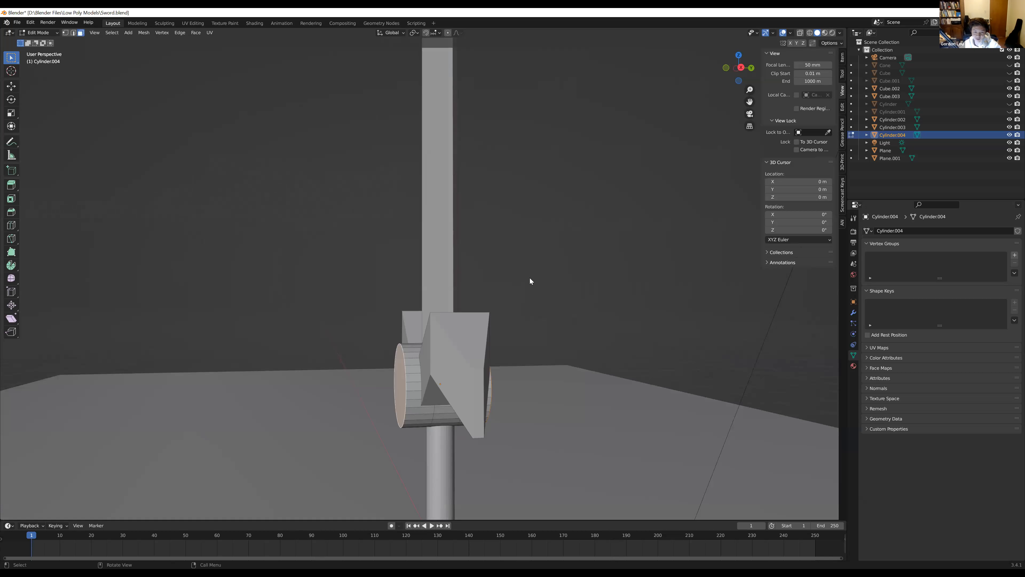
key(period)
click(524, 293)
middle_drag(524, 293, 488, 343)
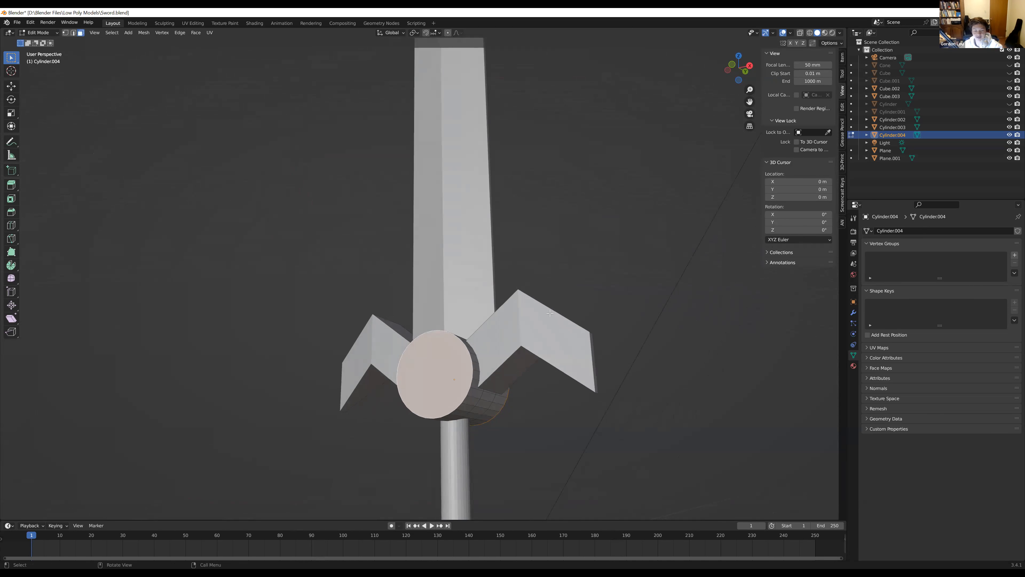
Try scaling only the front end face of the cylinder emblem down to about 0.74
click(596, 268)
click(453, 359)
key(s)
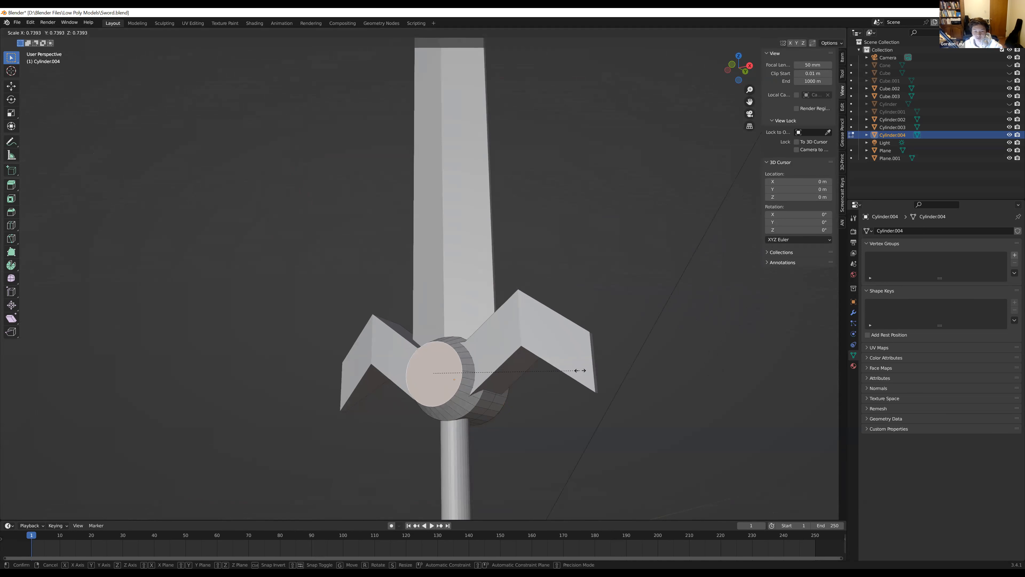
click(584, 370)
middle_drag(585, 370, 482, 367)
Scale both round end faces of the cylinder emblem to 0.746, using Individual Origins as the pivot point
shift+click(440, 384)
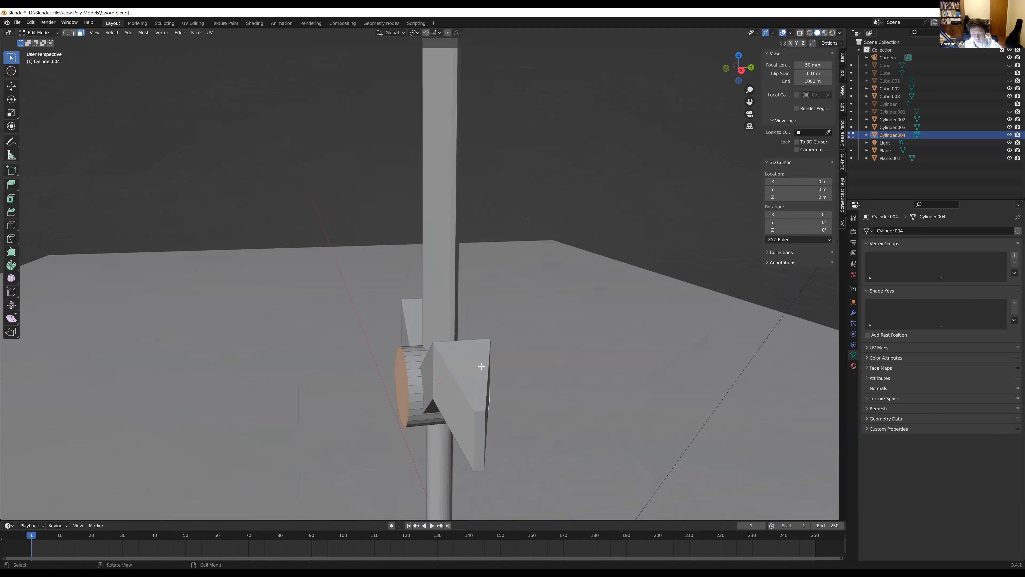
key(period)
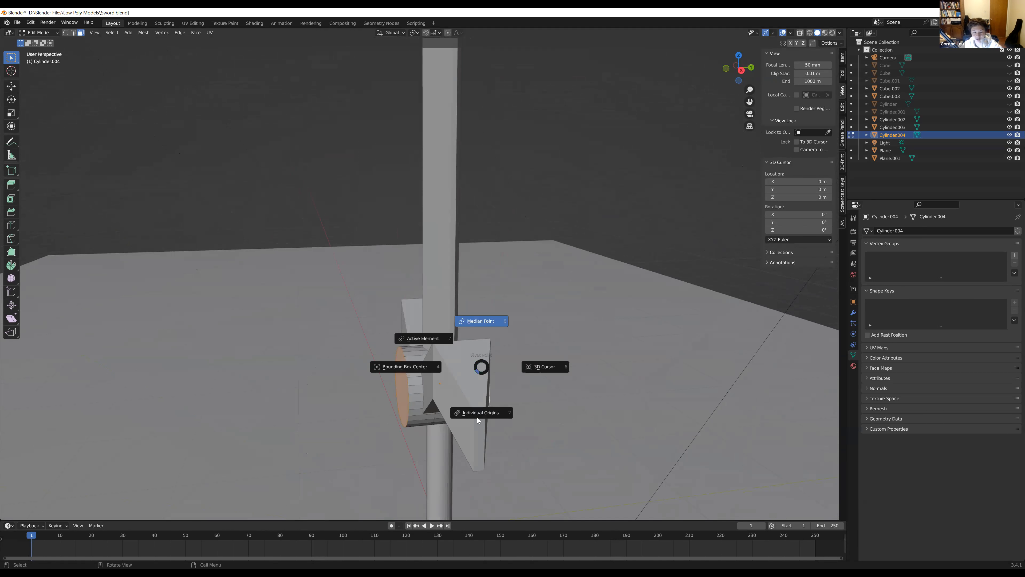
click(484, 423)
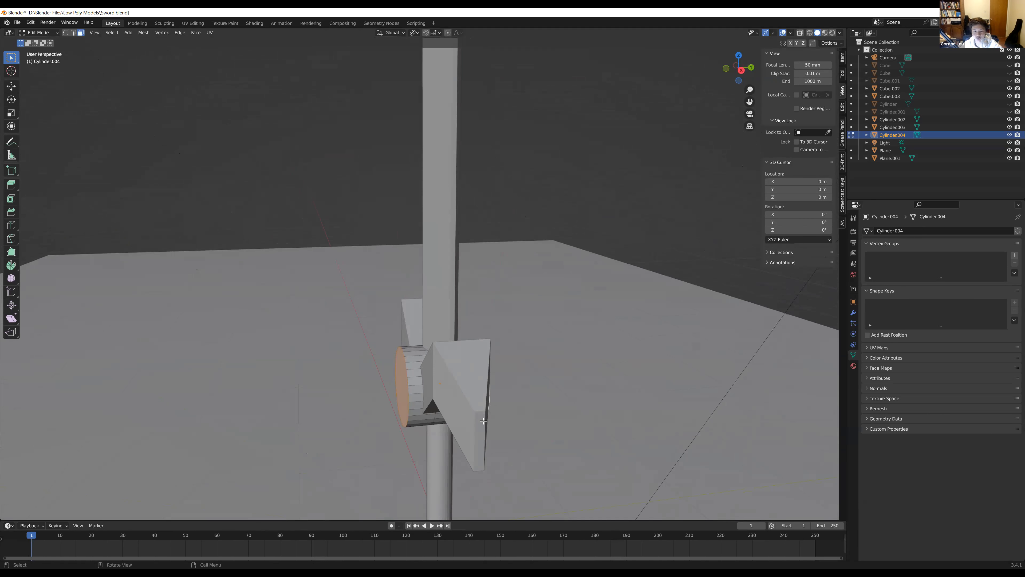
middle_drag(484, 423, 475, 393)
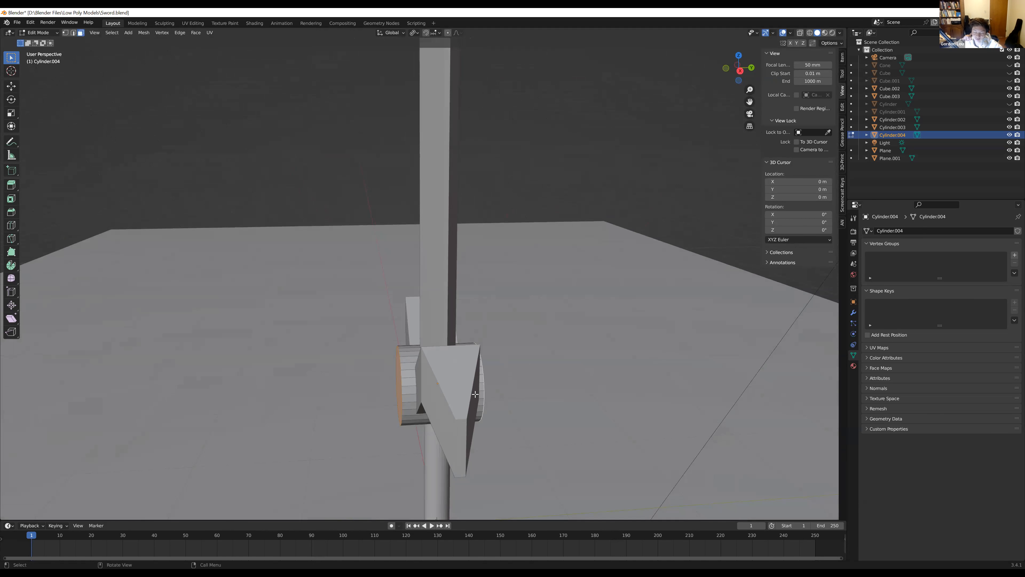
key(s)
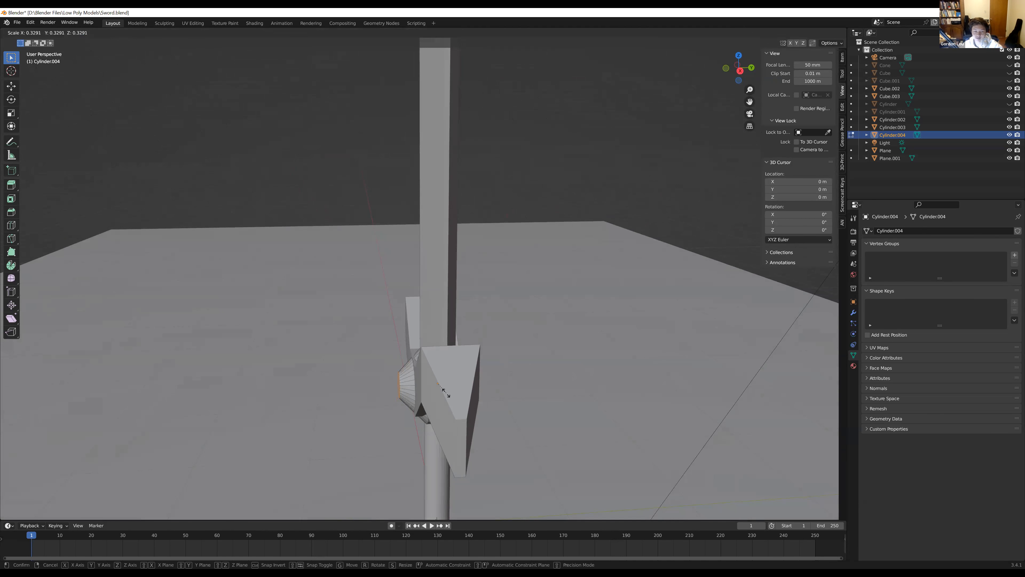
click(456, 404)
Undo and redo the scaling of the emblem's end faces to compare the two shapes
middle_drag(455, 404, 492, 391)
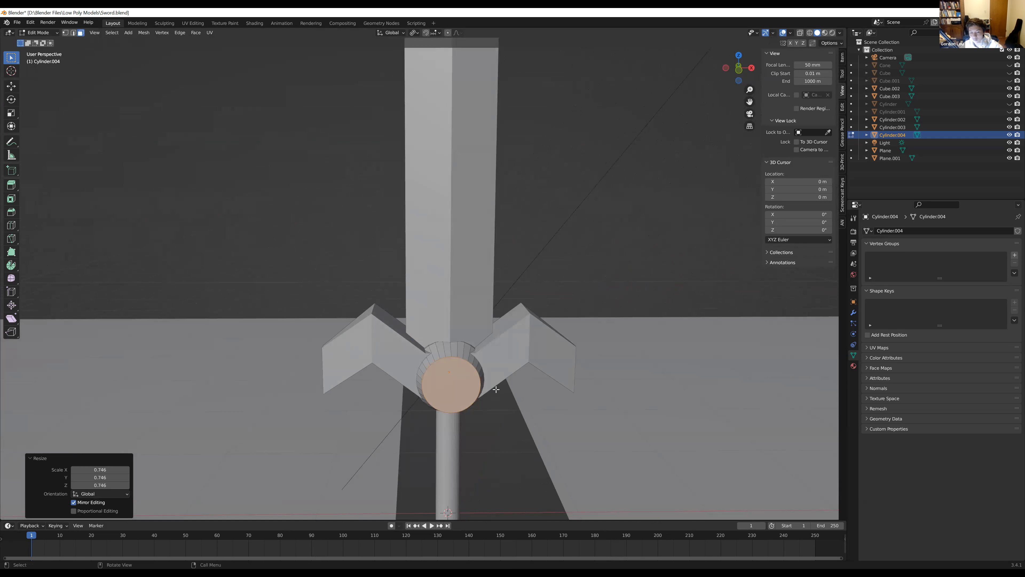
key(ctrl+z)
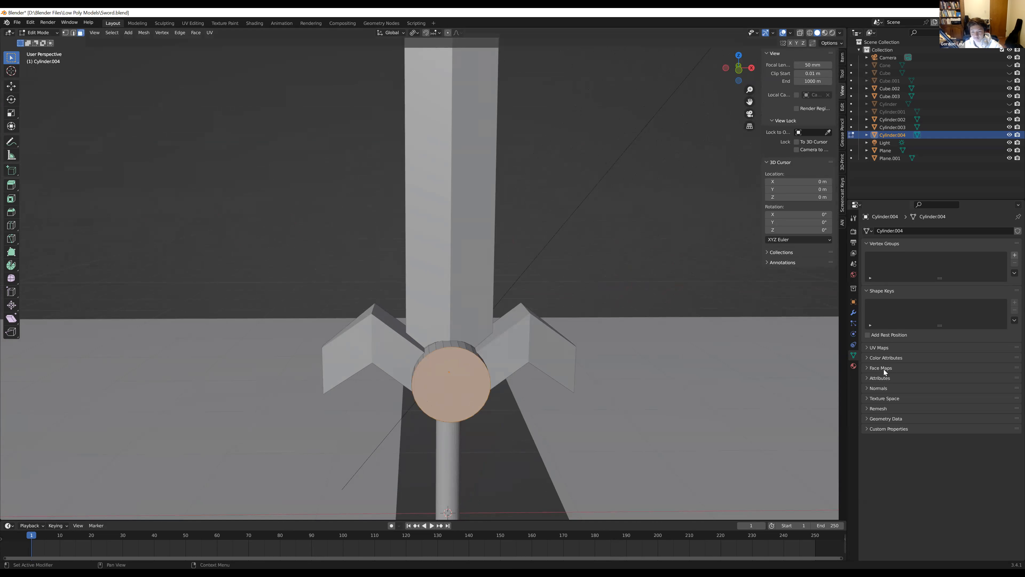
key(ctrl+shift+z)
Return to Object Mode, deselect the emblem and inspect the whole sword from several angles
middle_drag(595, 392, 479, 392)
scroll(480, 391, down, 3)
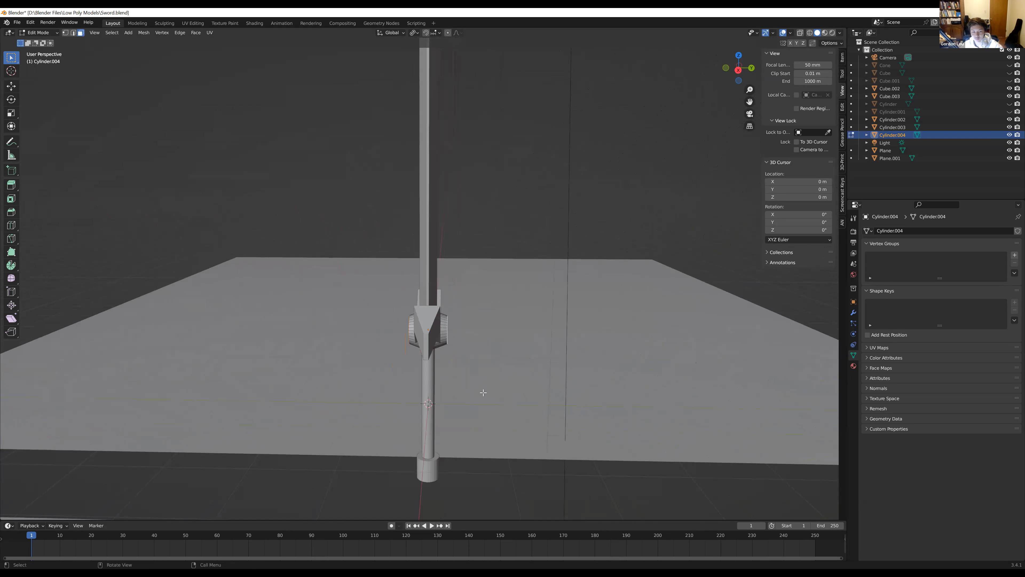
middle_drag(531, 397, 540, 344)
scroll(586, 378, down, 4)
key(Tab)
middle_drag(469, 323, 547, 400)
click(508, 269)
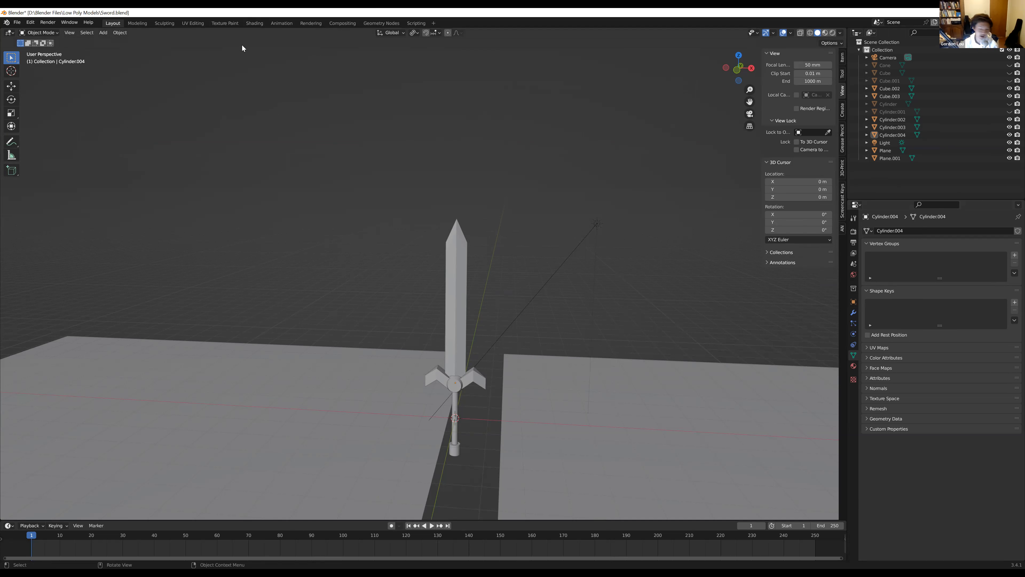
middle_drag(424, 395, 487, 406)
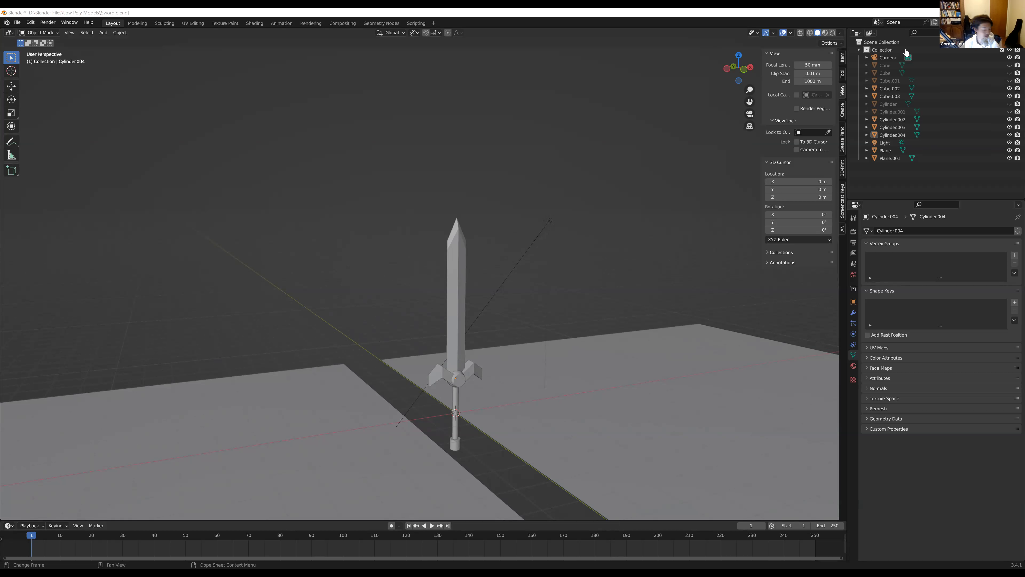
Switch to the Class 2 presentation in Google Slides, present it from the Shading slide and play the Intro to Shading video full screen
key(alt+Tab)
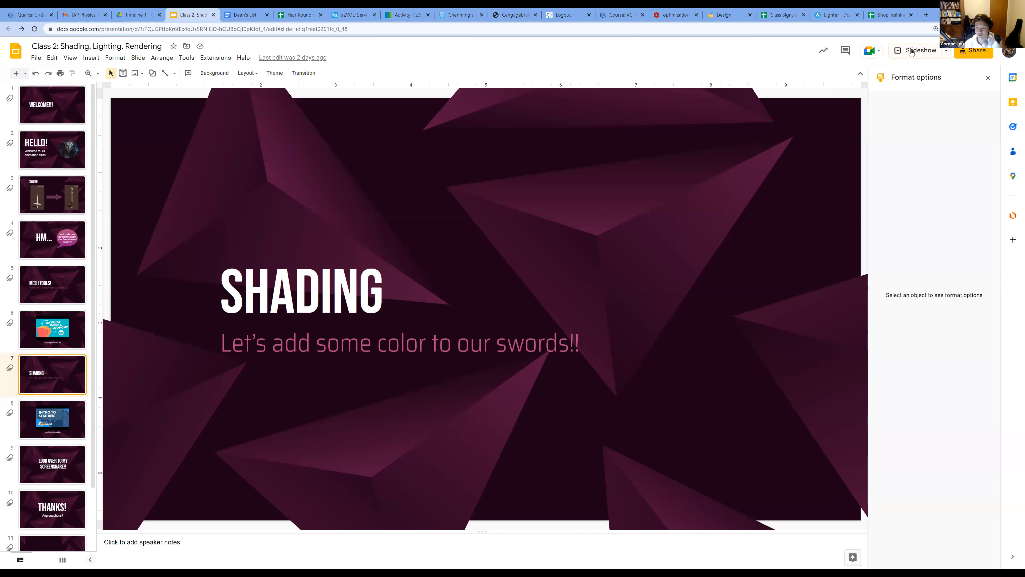
click(913, 51)
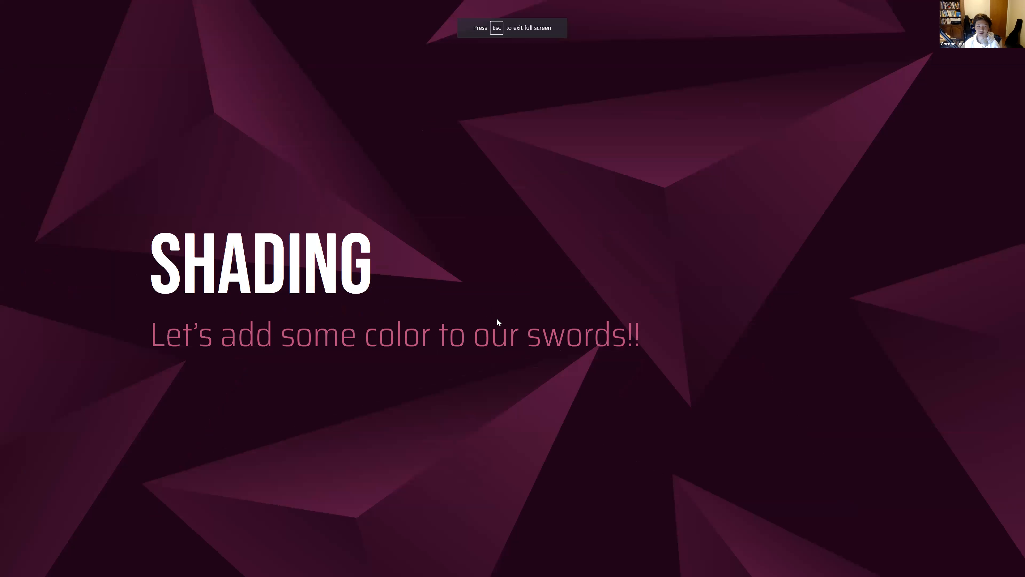
click(482, 399)
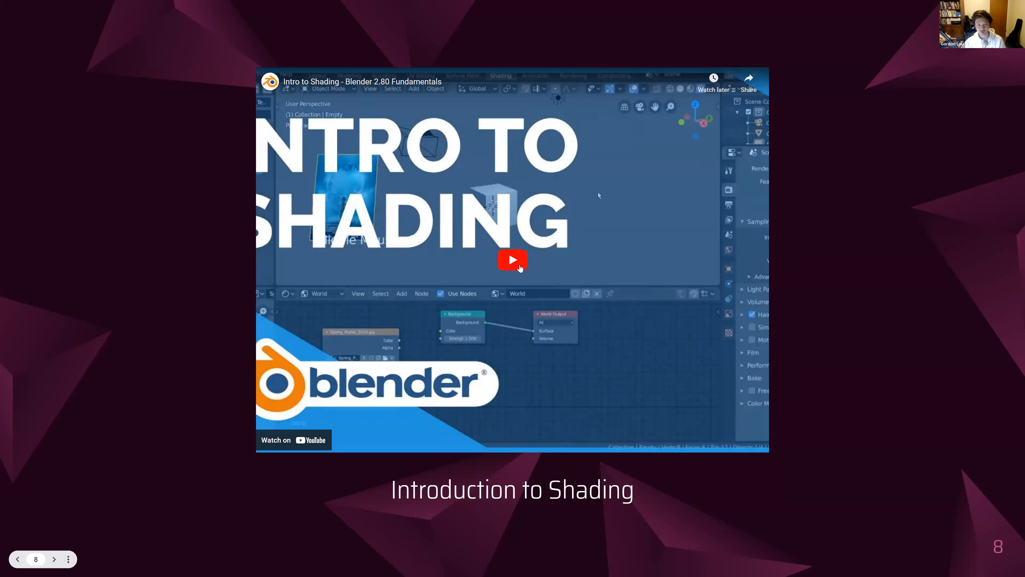
click(512, 260)
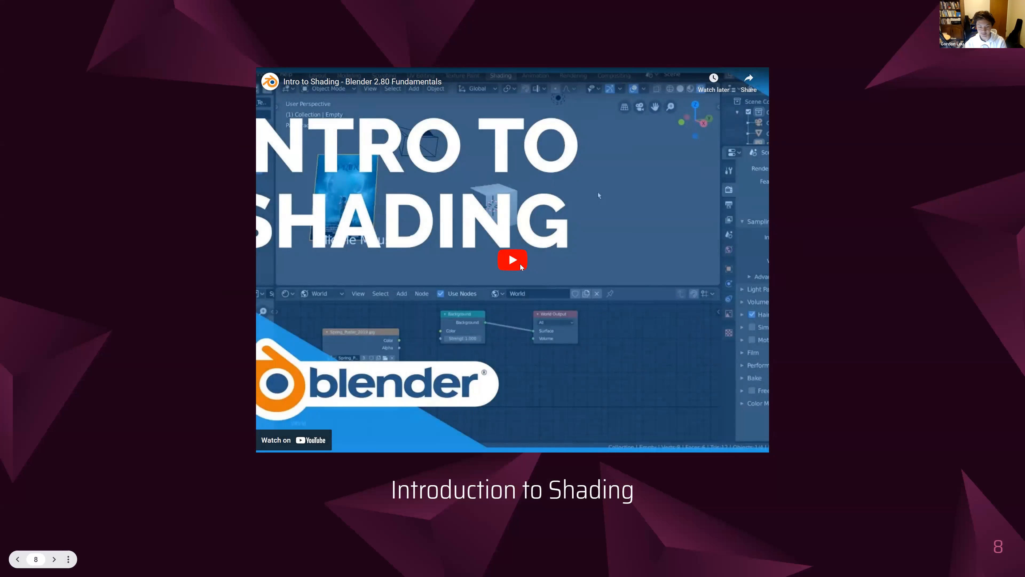
click(754, 443)
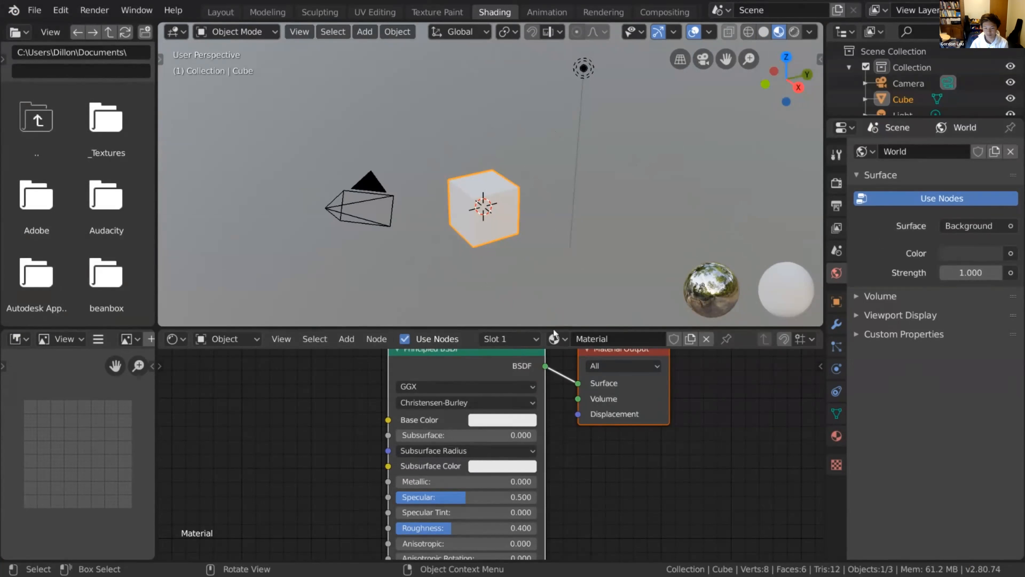
Examine the cube's complete material node setup in the Shading workspace, with the cube selected
scroll(612, 458, down, 4)
middle_drag(612, 459, 605, 441)
scroll(605, 441, down, 3)
scroll(603, 441, down, 1)
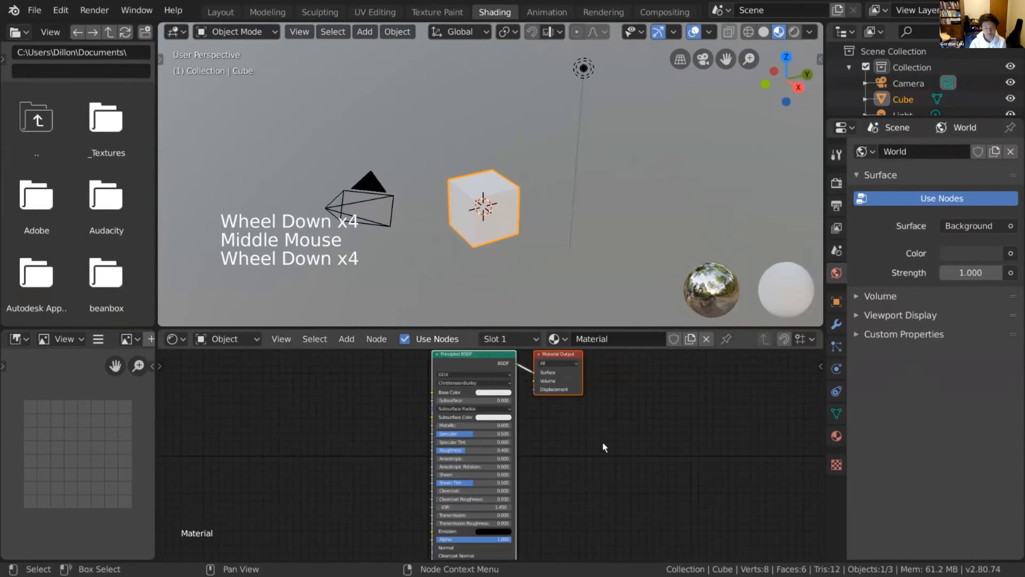
click(394, 196)
click(472, 186)
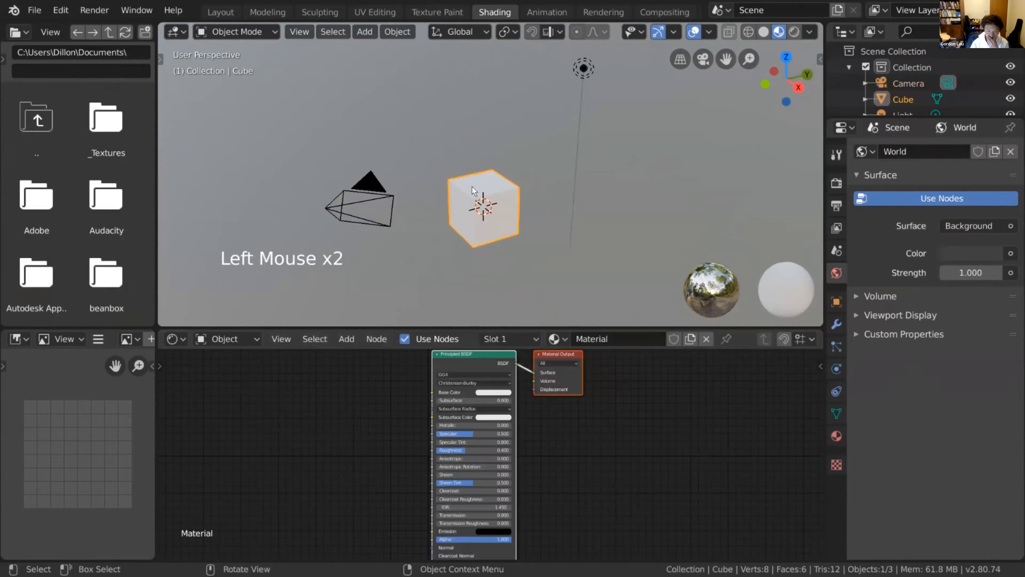
Change the base colour of the cube's Principled BSDF node to a slightly bluish white
scroll(612, 423, up, 2)
scroll(612, 423, up, 2)
middle_drag(612, 423, 612, 473)
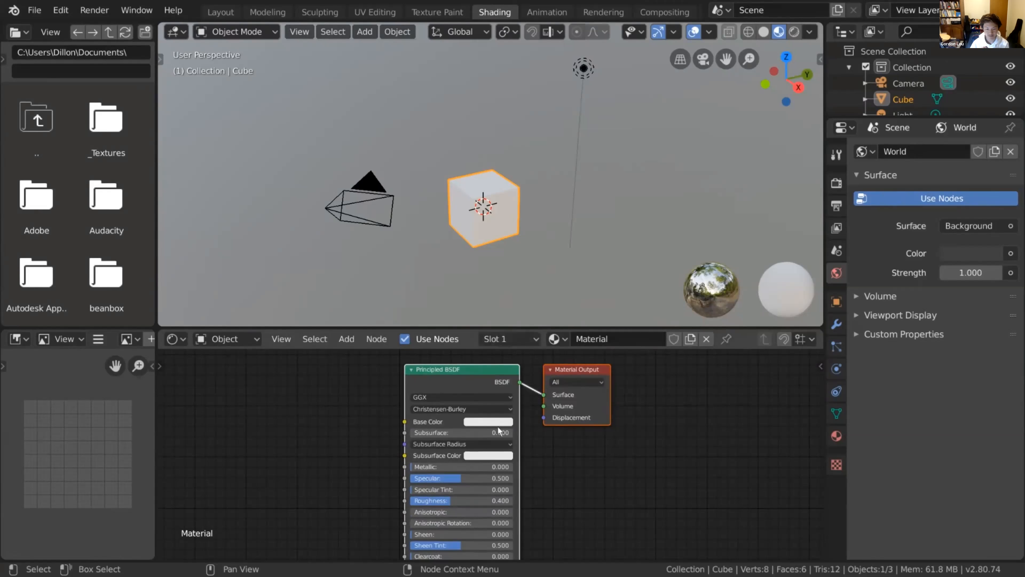
click(481, 421)
mouse_move(494, 320)
mouse_down()
mouse_move(501, 294)
mouse_move(482, 336)
mouse_move(531, 333)
mouse_move(533, 294)
mouse_move(504, 289)
mouse_move(508, 311)
mouse_up()
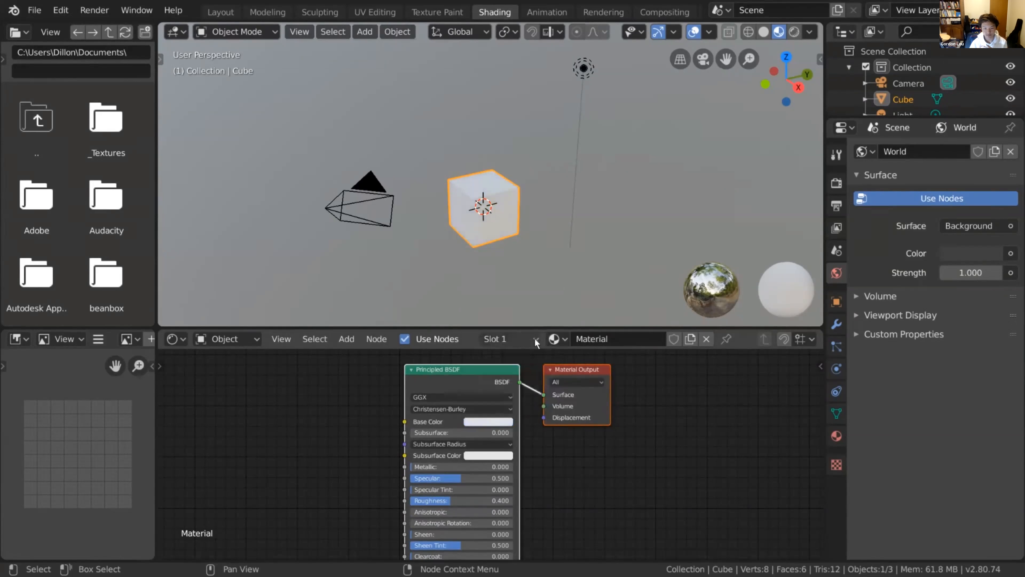
Show the cube's material properties and make the slot holding the Green material active
click(535, 339)
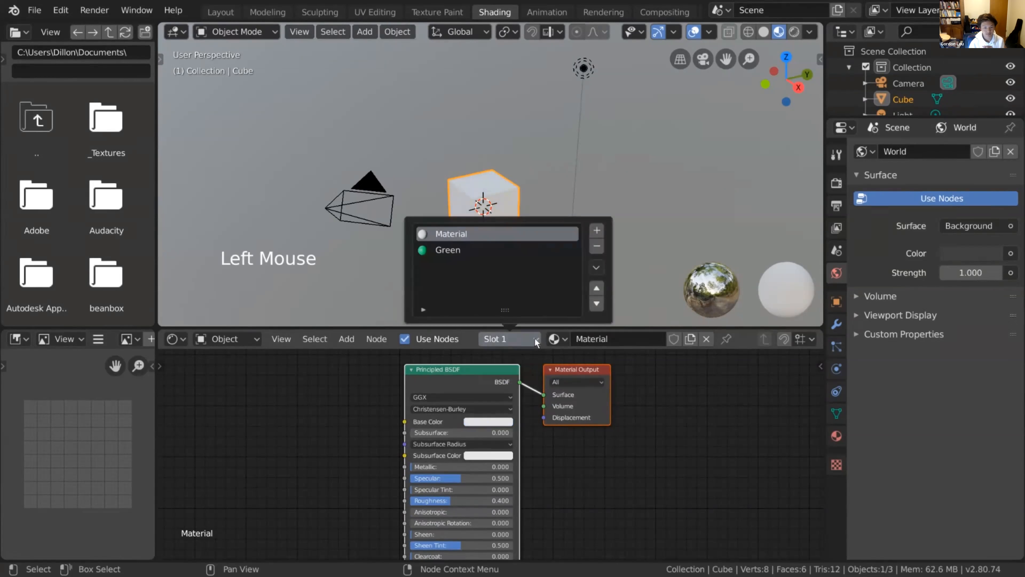
click(837, 435)
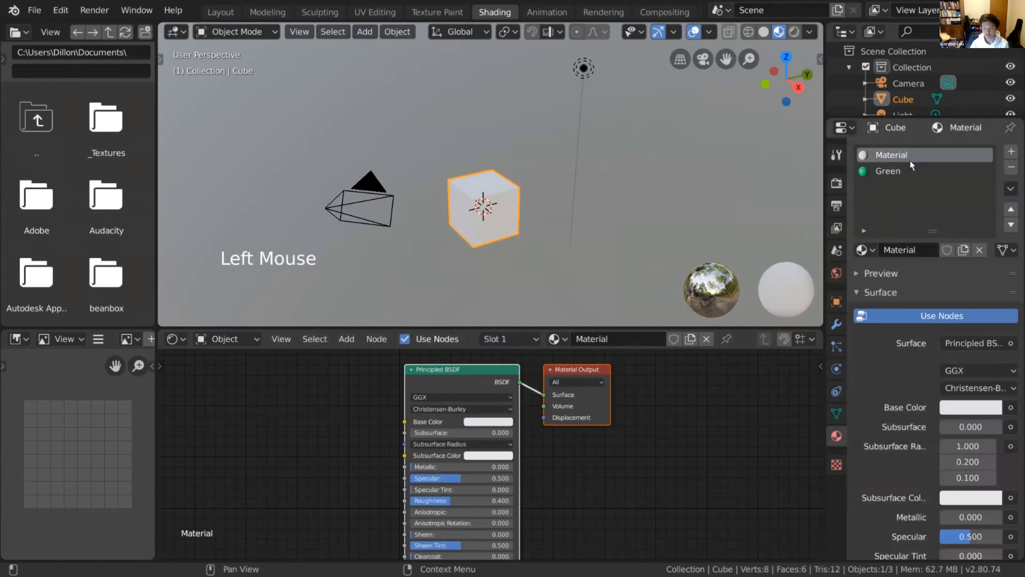
click(518, 339)
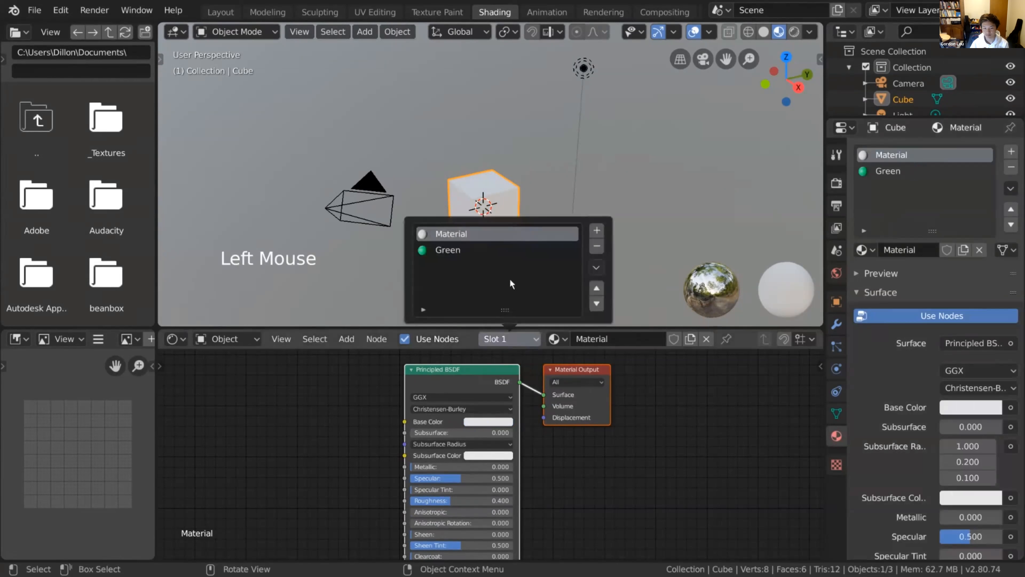
click(472, 250)
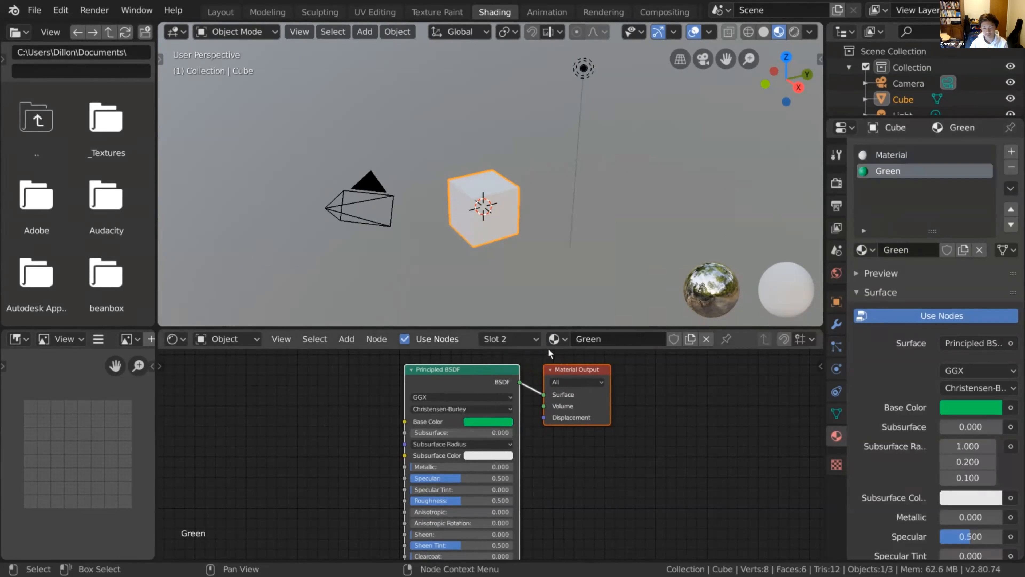
Swap the second slot's material to Material and back to Green
click(554, 341)
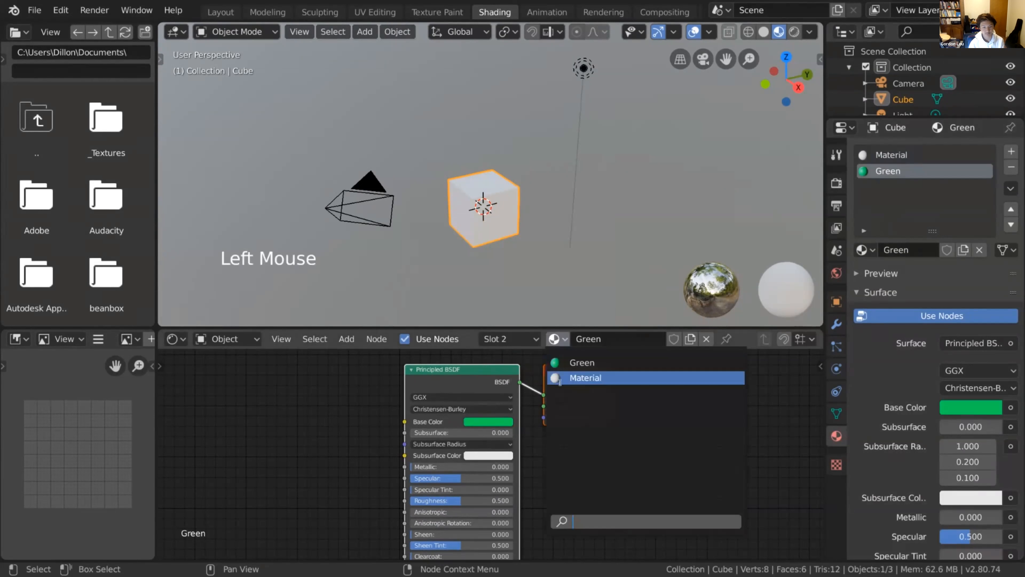
click(565, 376)
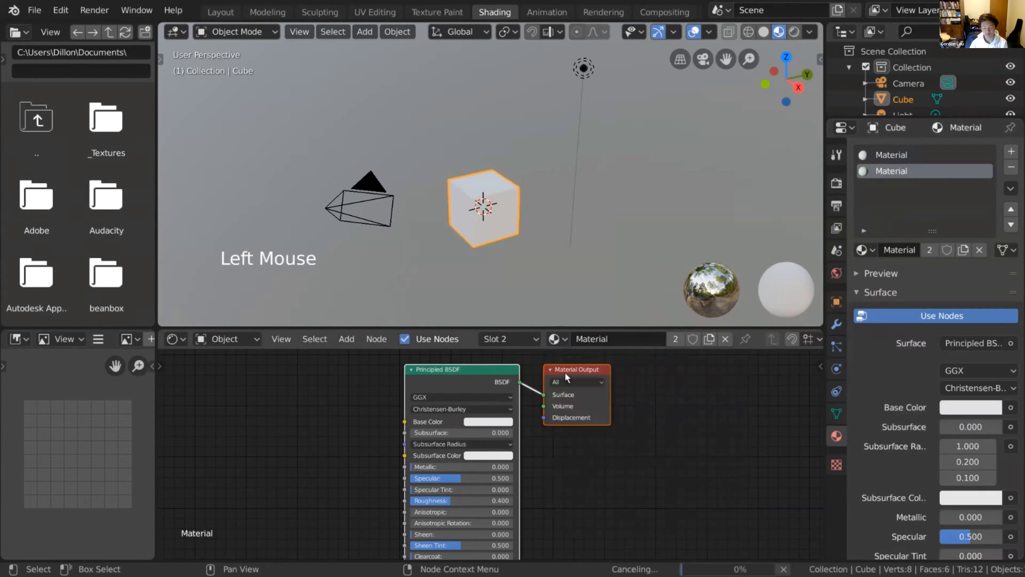
click(564, 341)
click(577, 363)
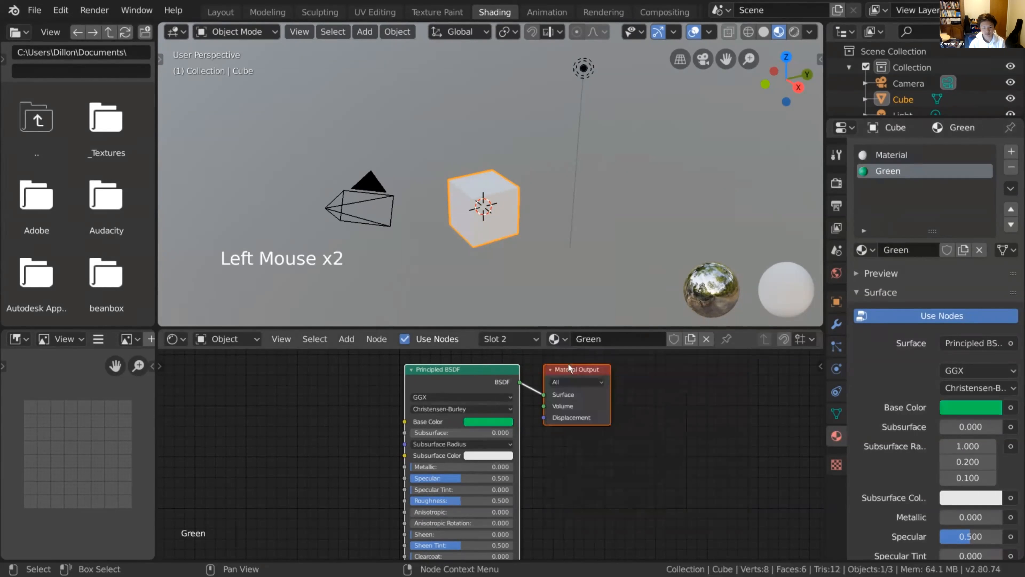
Add a third material slot to the cube and create a new material in it
click(538, 342)
click(517, 234)
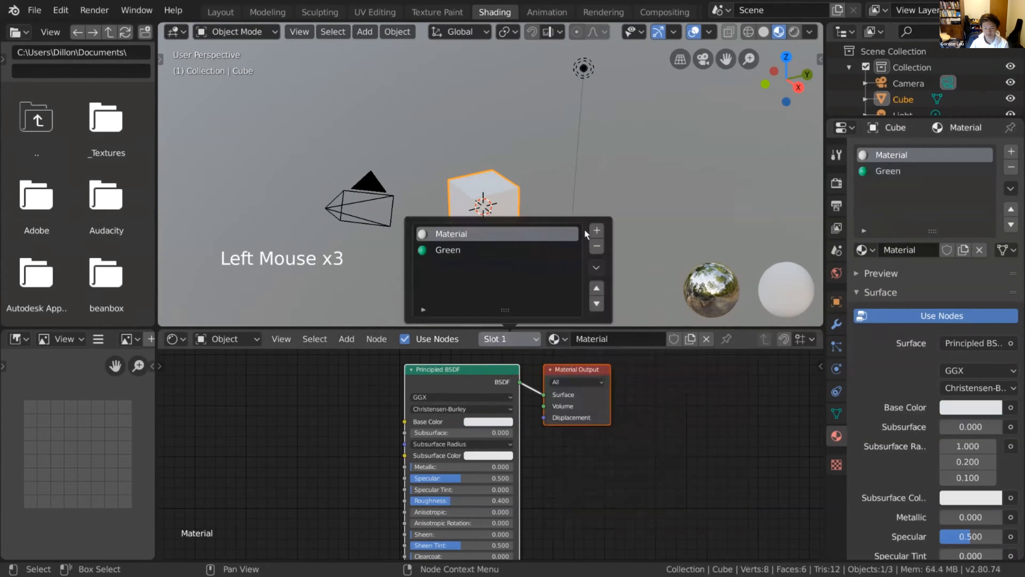
click(597, 230)
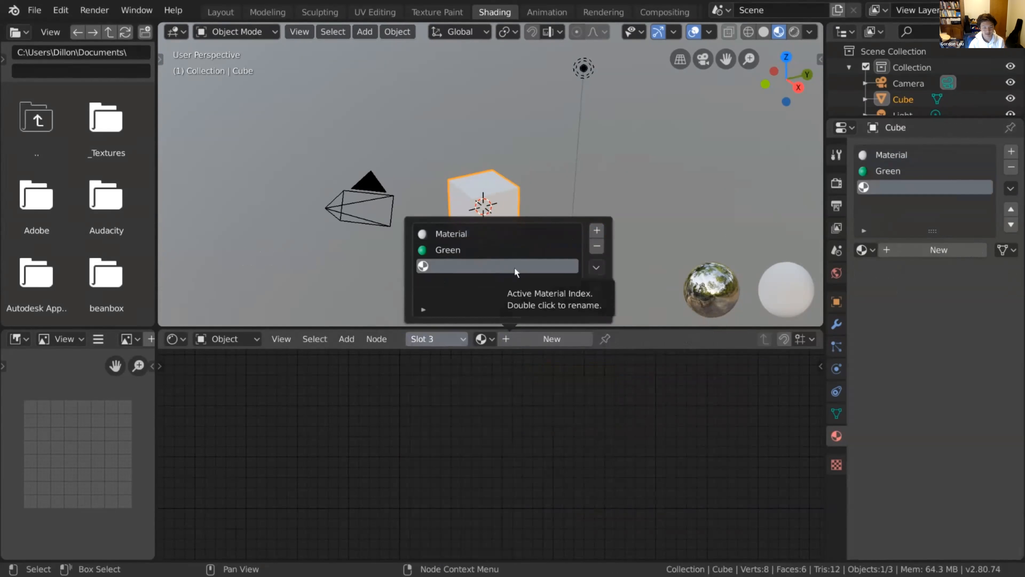
click(484, 340)
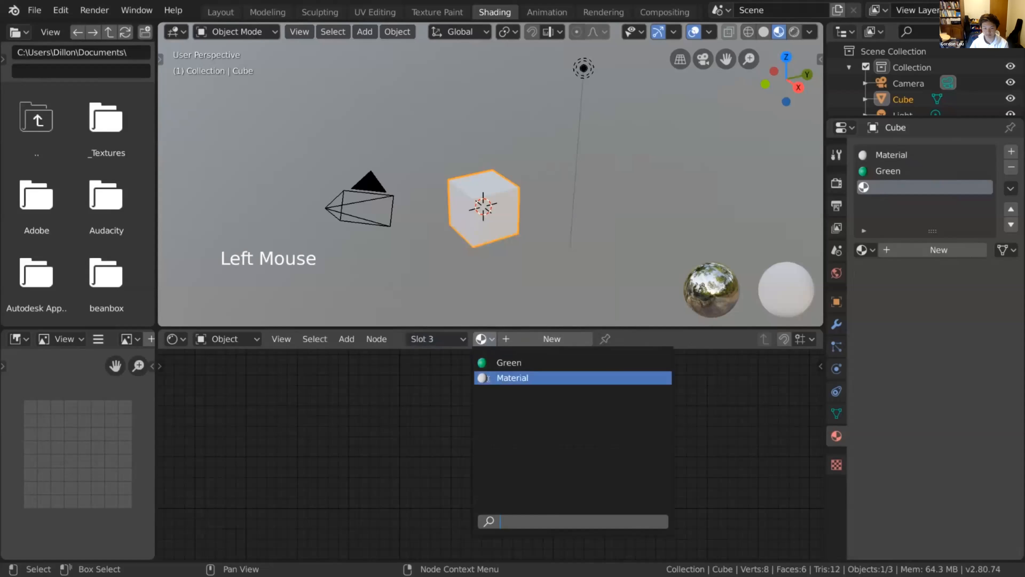
click(517, 343)
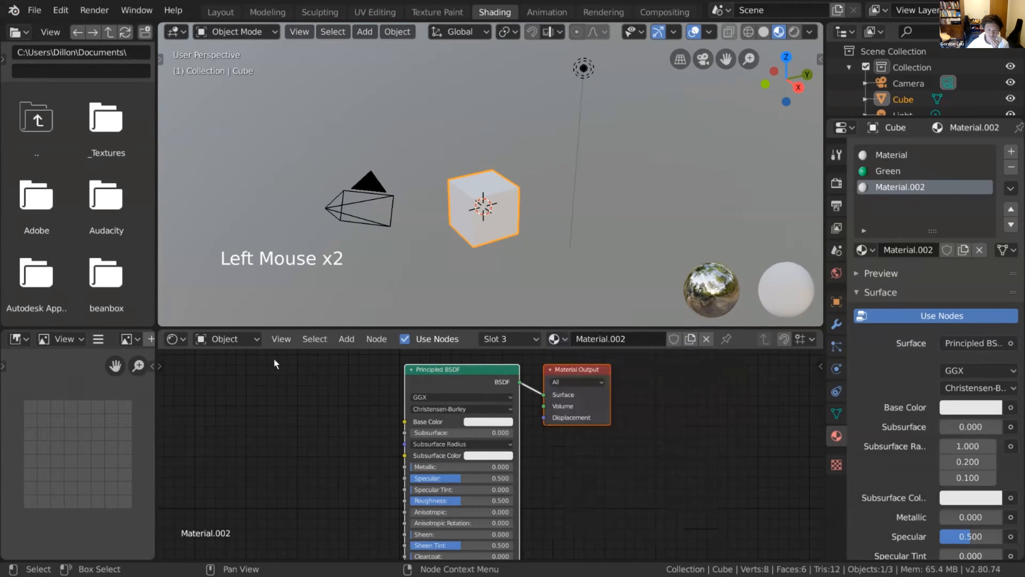
Show the World properties and switch the shader editor from Object to World shading
click(837, 273)
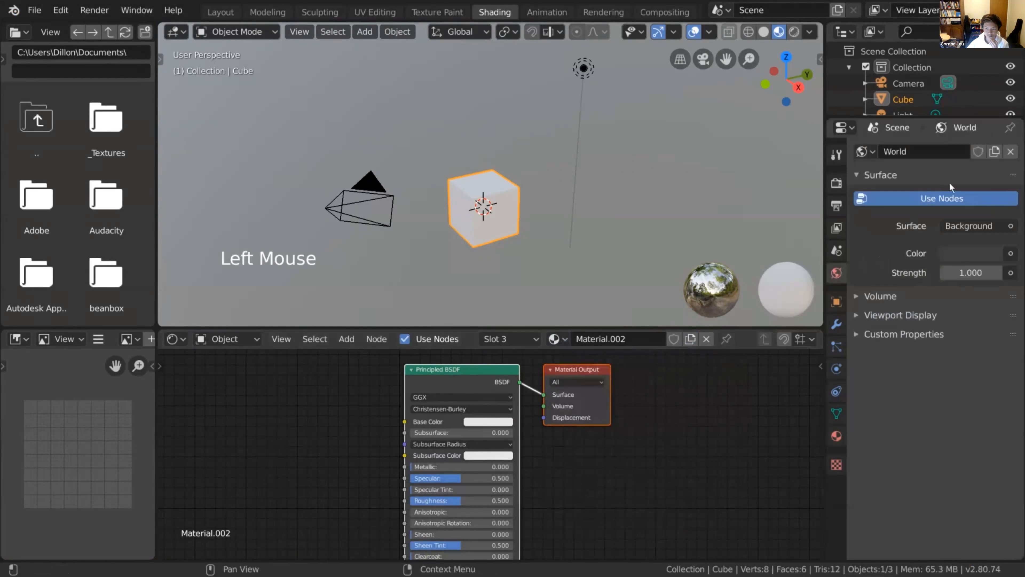
click(254, 339)
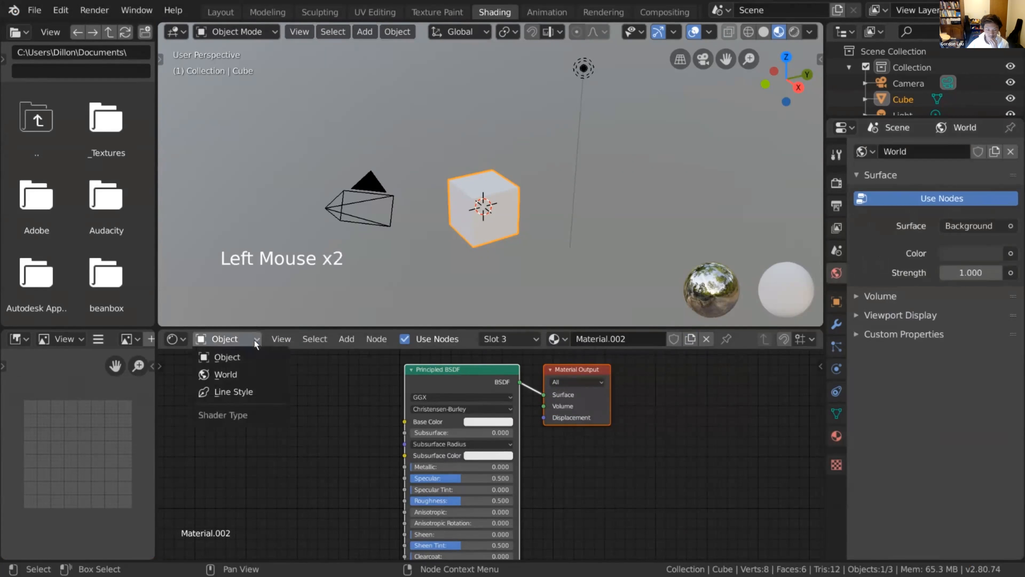
click(268, 374)
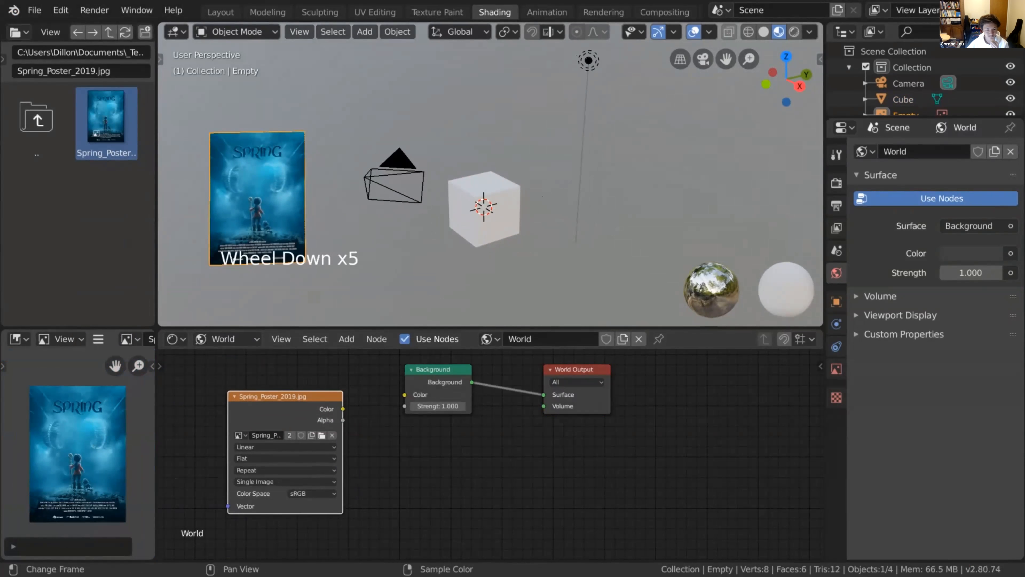
Choose Eevee as the render engine and show the scene in Rendered viewport shading
mouse_move(775, 437)
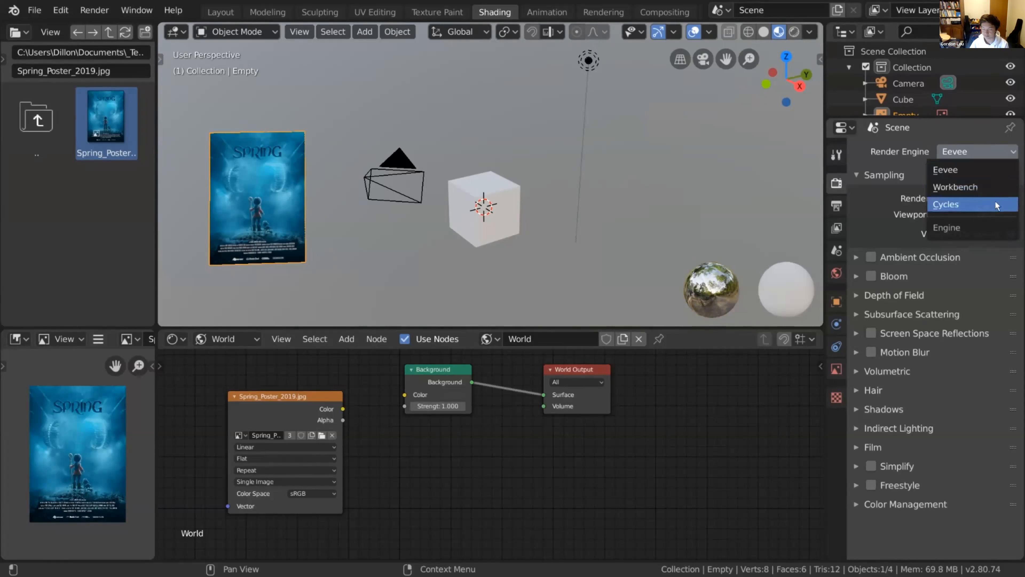
click(995, 172)
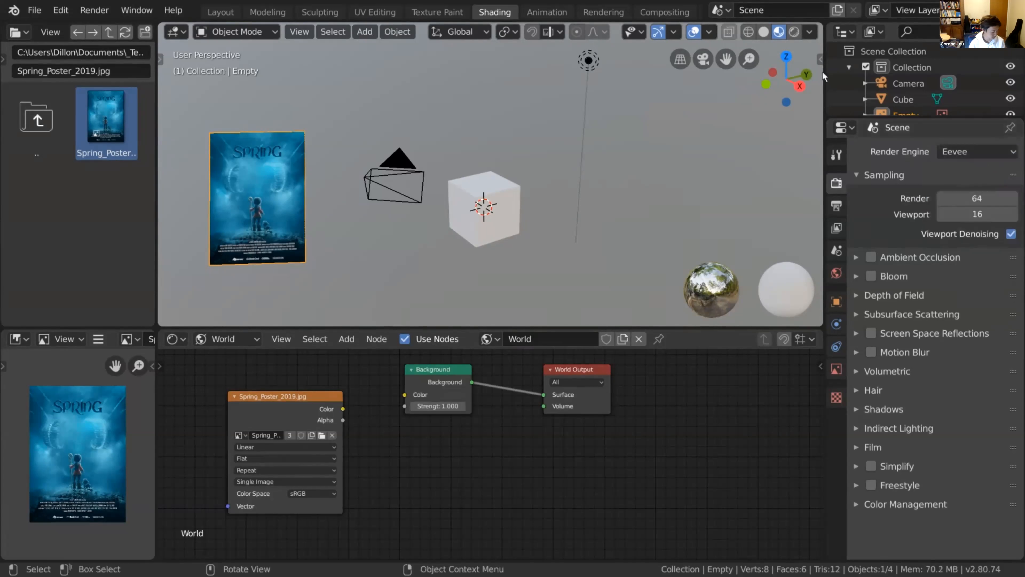
click(794, 32)
middle_drag(631, 140, 663, 180)
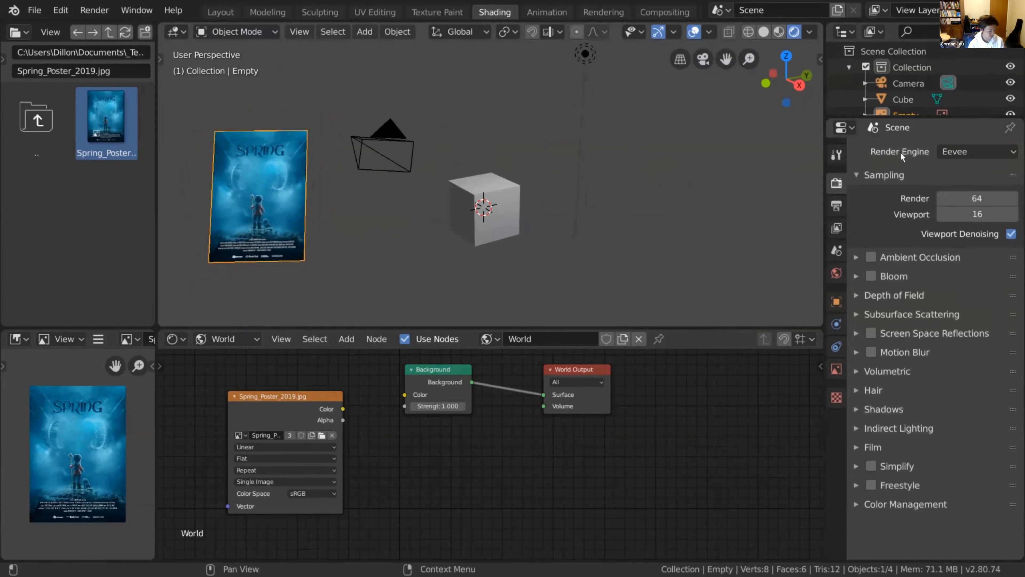
Set the render engine to Cycles and inspect the rendered cube from different angles
click(963, 150)
click(953, 205)
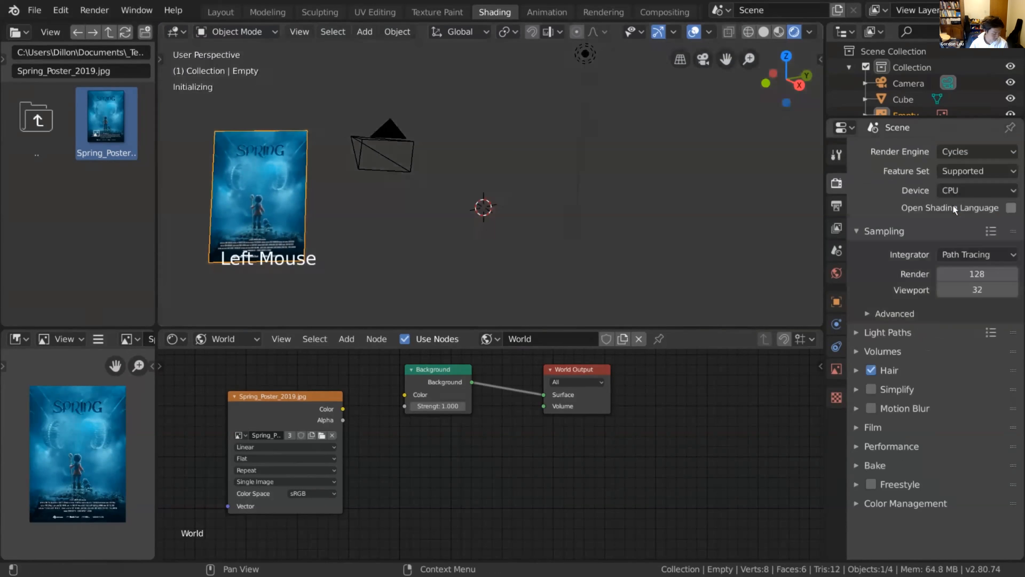
middle_drag(650, 197, 632, 215)
click(945, 158)
click(945, 169)
click(956, 159)
click(952, 199)
middle_drag(715, 197, 724, 201)
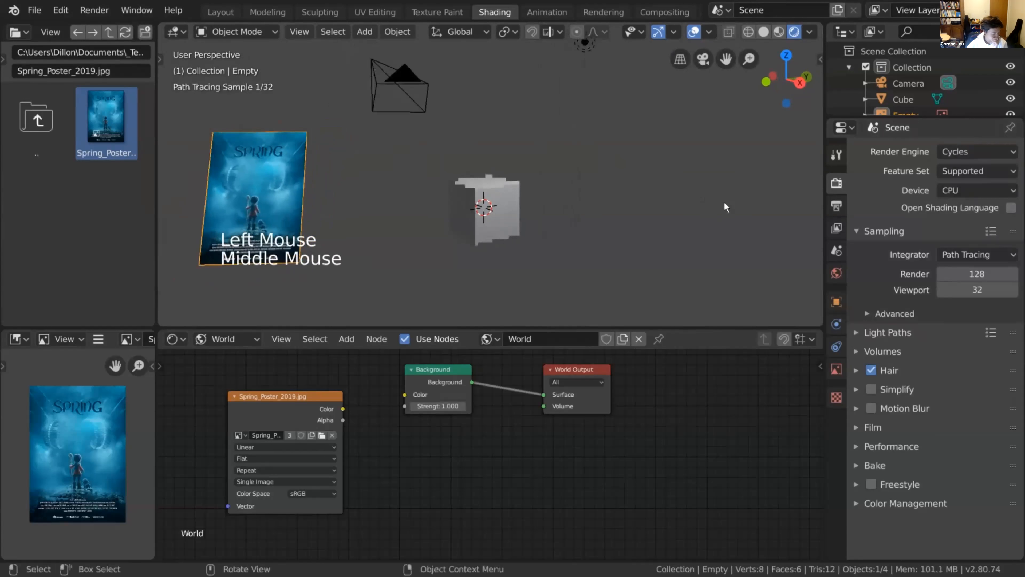
Set the render engine to Workbench and inspect the rendered scene from another angle
click(947, 155)
click(945, 167)
mouse_move(650, 183)
middle_down()
mouse_move(629, 194)
mouse_move(647, 195)
mouse_move(637, 196)
middle_up()
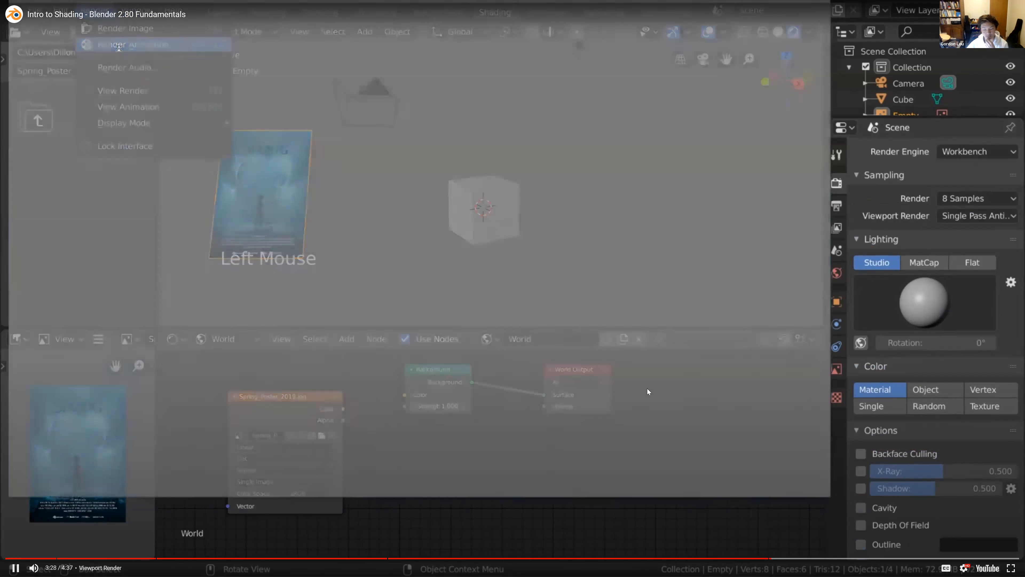
Pause the Intro to Shading video, leave full screen and switch to the sword file in Blender
click(646, 389)
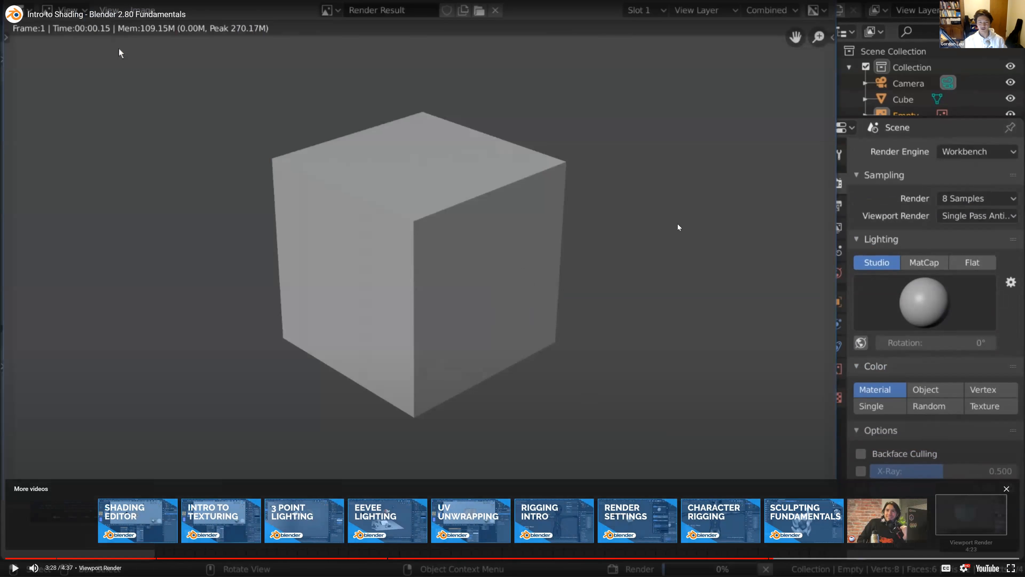
key(Escape)
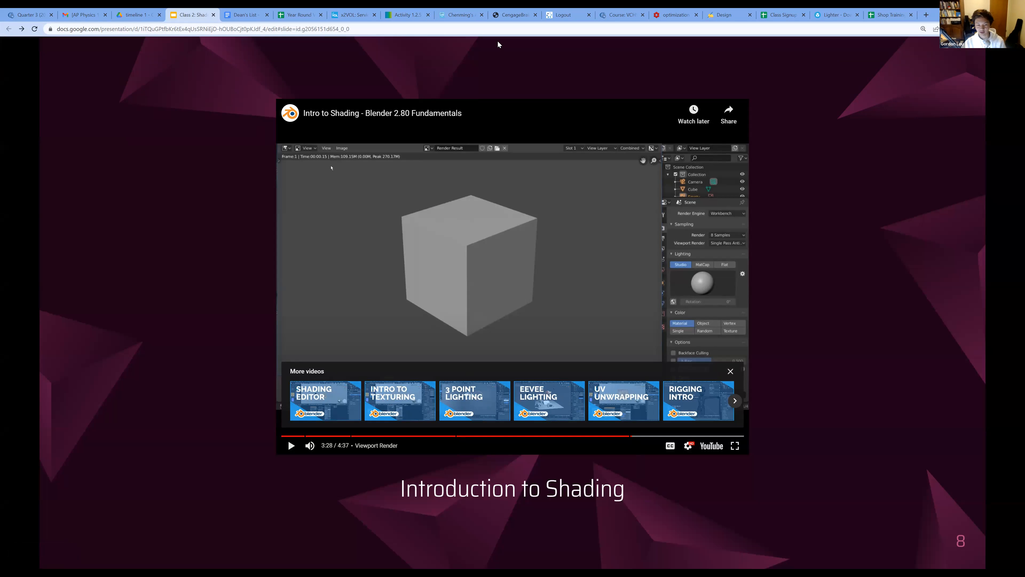
key(alt+Tab)
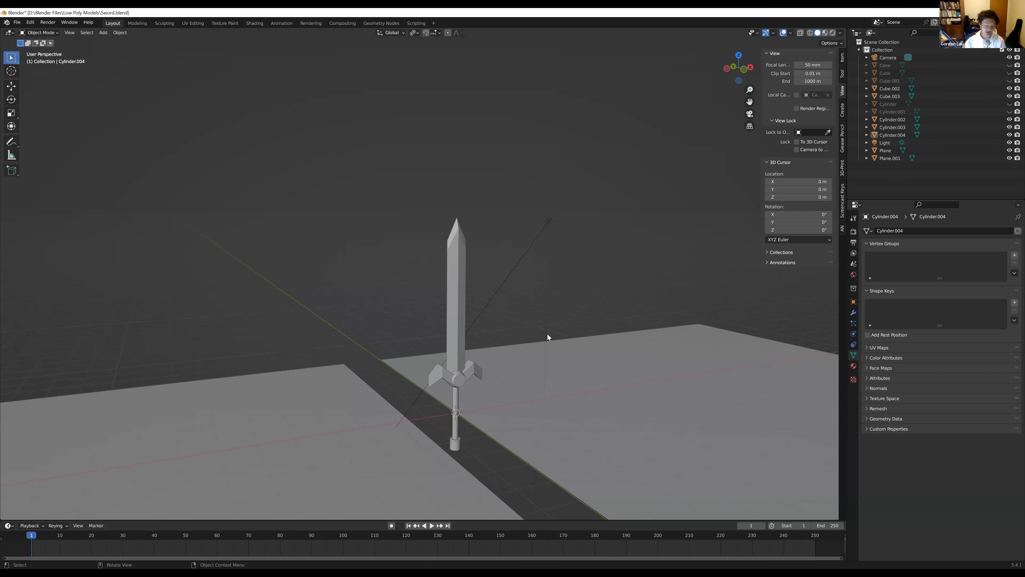
Open the Shading workspace and show the sword scene in Material Preview viewport shading
click(255, 23)
scroll(569, 138, down, 6)
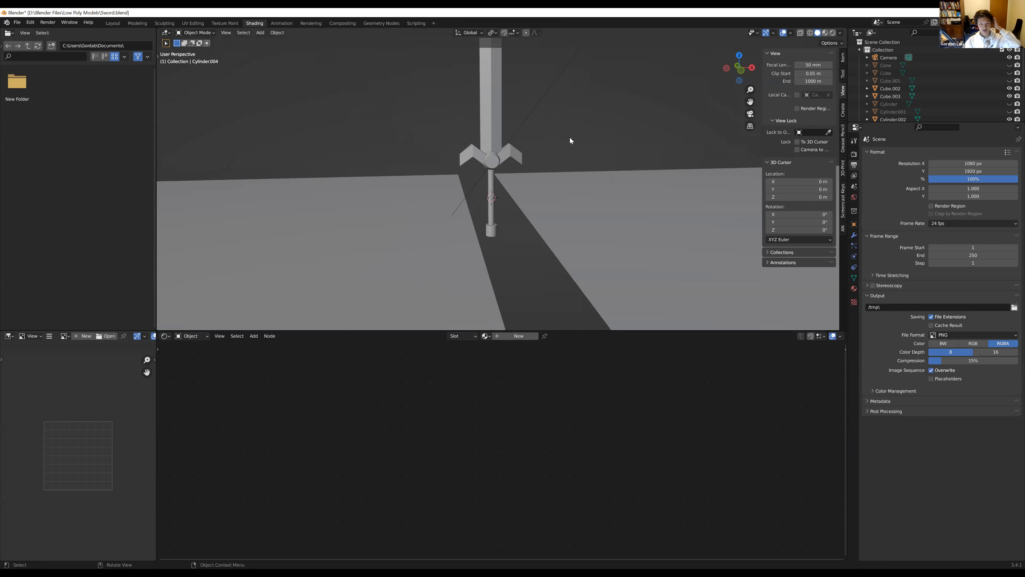
scroll(569, 138, up, 2)
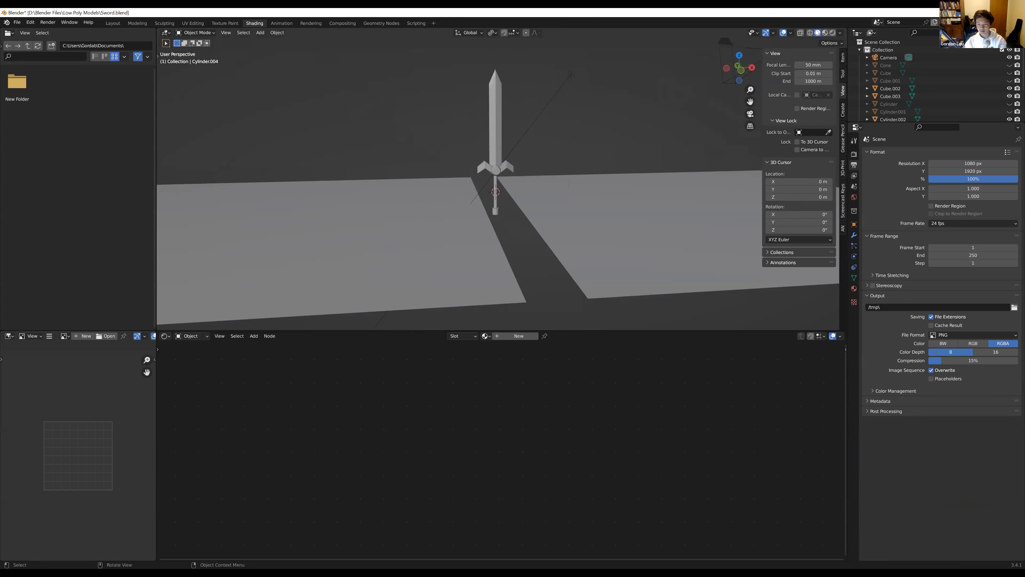
click(830, 35)
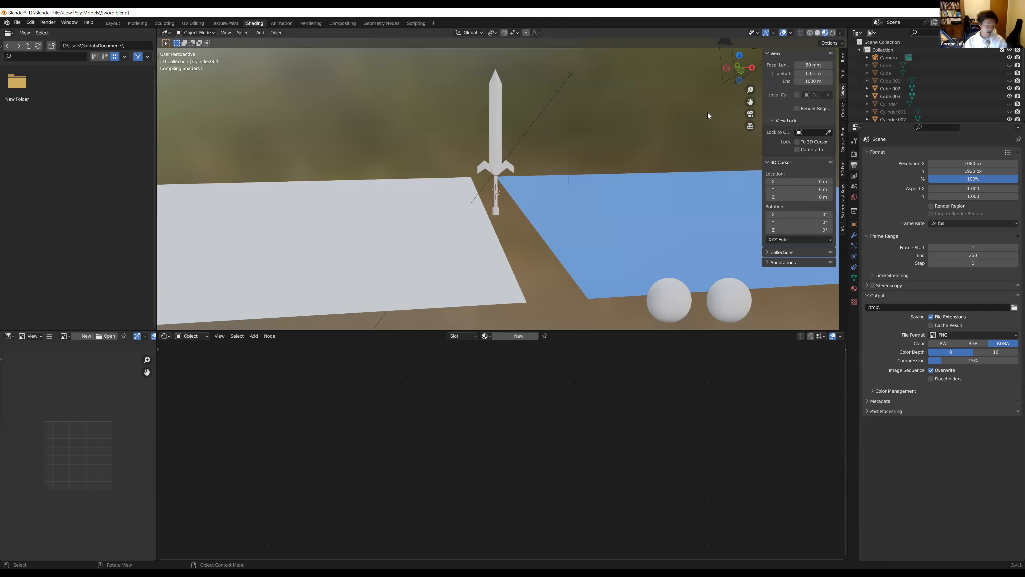
Hide the wood-textured plane and the blue plane beside the sword
click(394, 236)
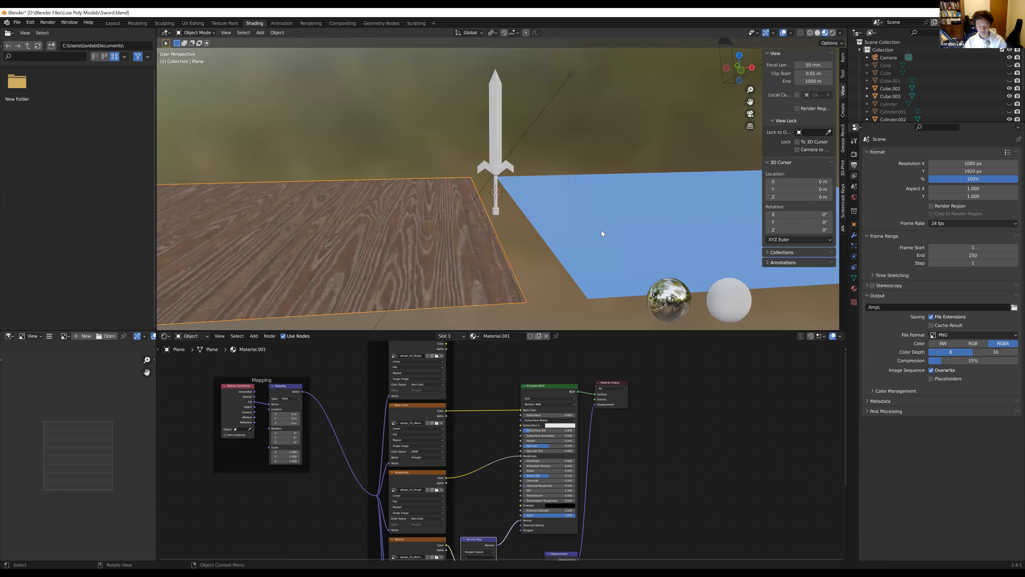
key(h)
click(593, 230)
key(h)
shift+middle_drag(569, 138, 559, 200)
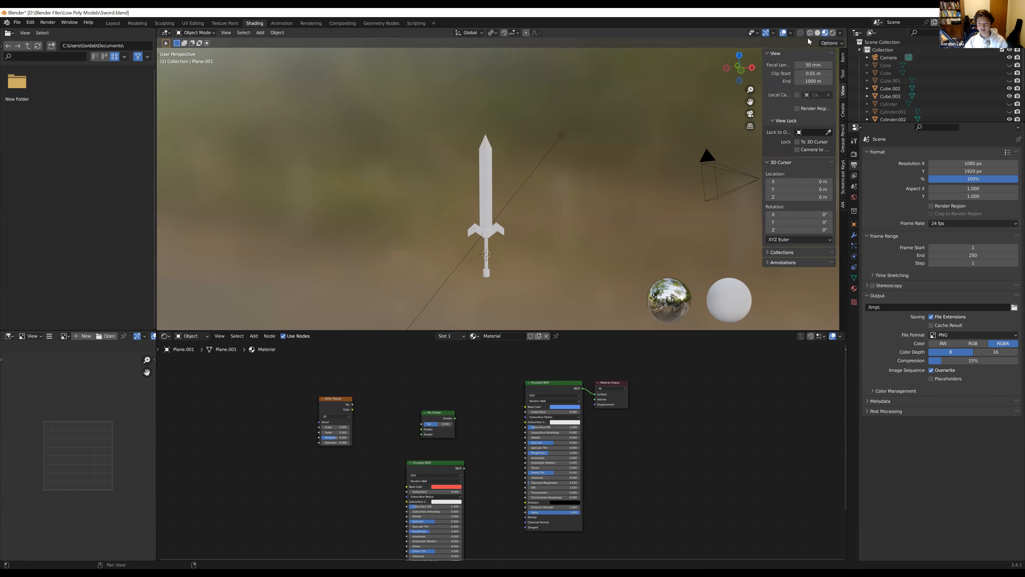
Compare the sword in Solid and Material Preview shading, then inspect it from several angles with the blade deselected
click(818, 33)
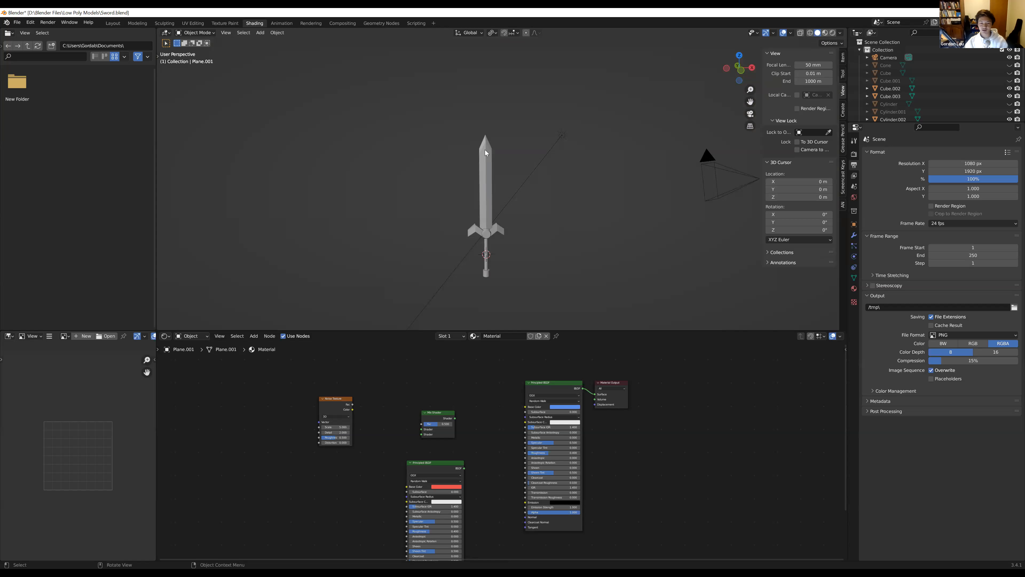
click(825, 34)
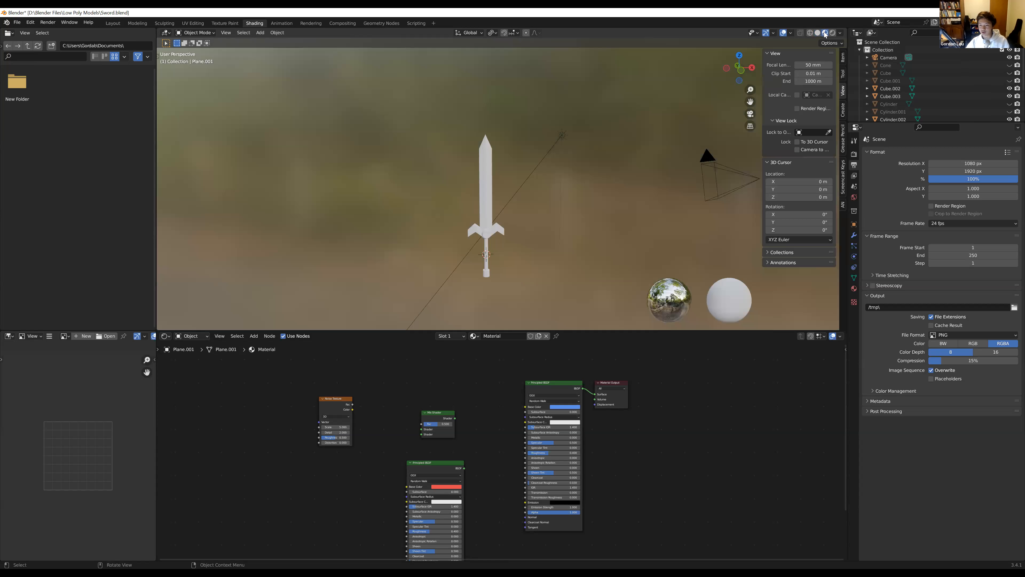
click(490, 204)
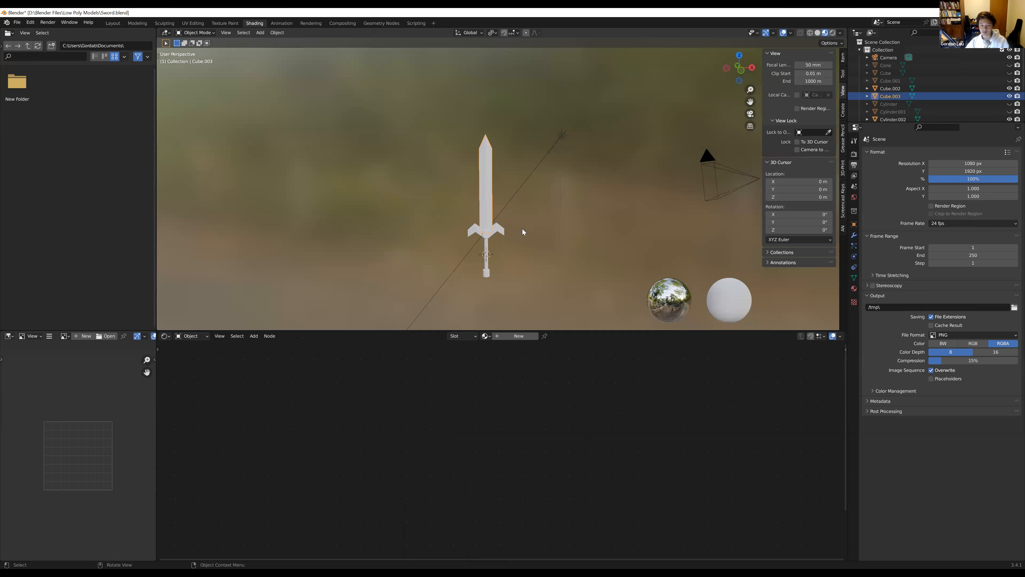
click(599, 200)
middle_drag(530, 222, 565, 81)
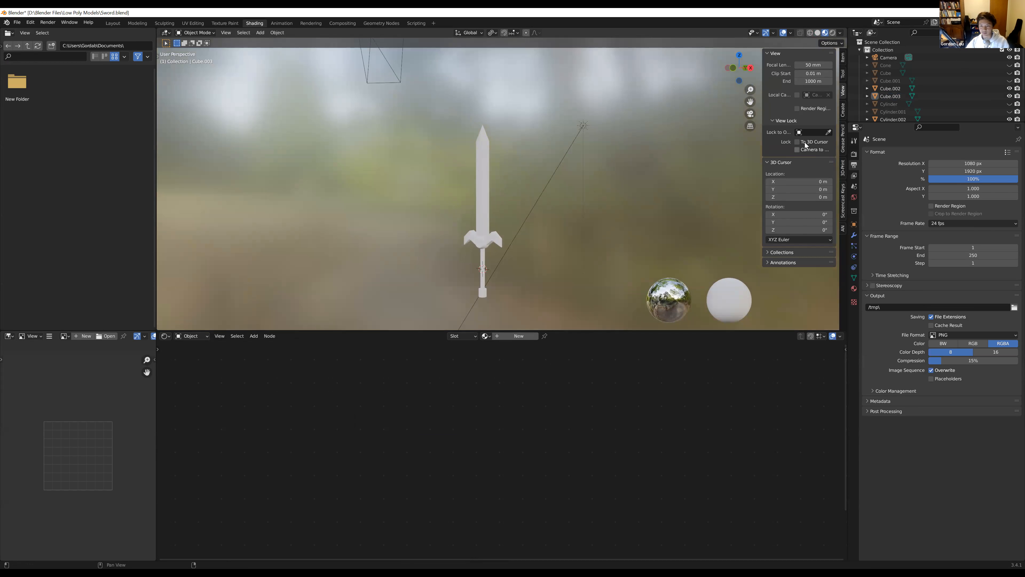
middle_drag(472, 197, 512, 199)
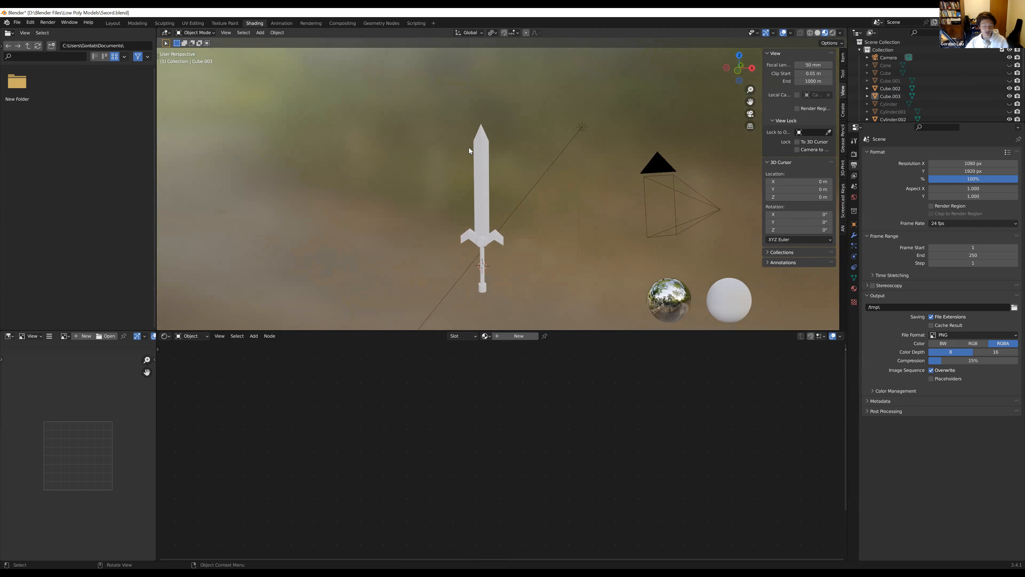
Select the sword's blade and create a new material for it
click(479, 145)
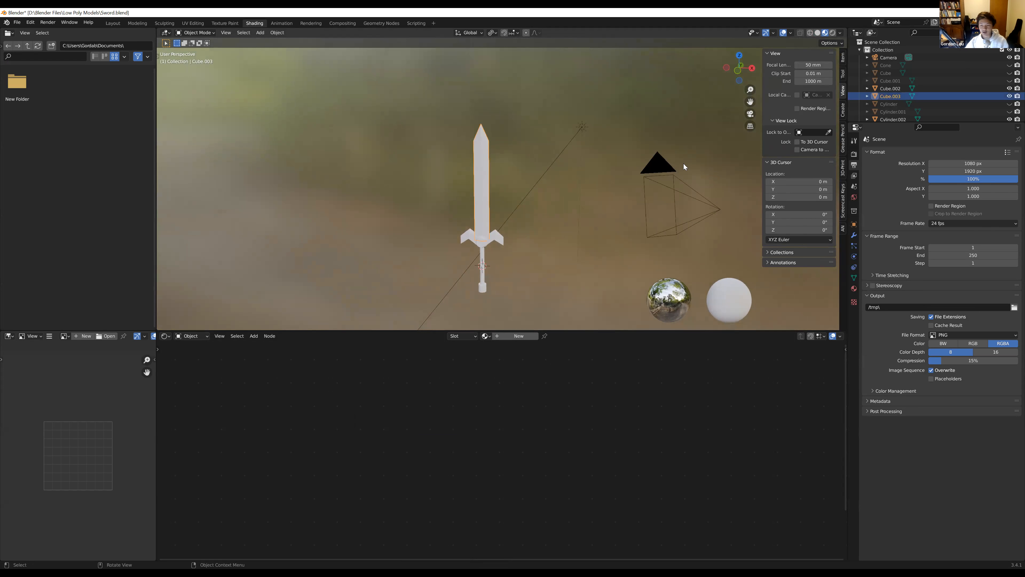
scroll(484, 228, up, 5)
scroll(477, 180, down, 3)
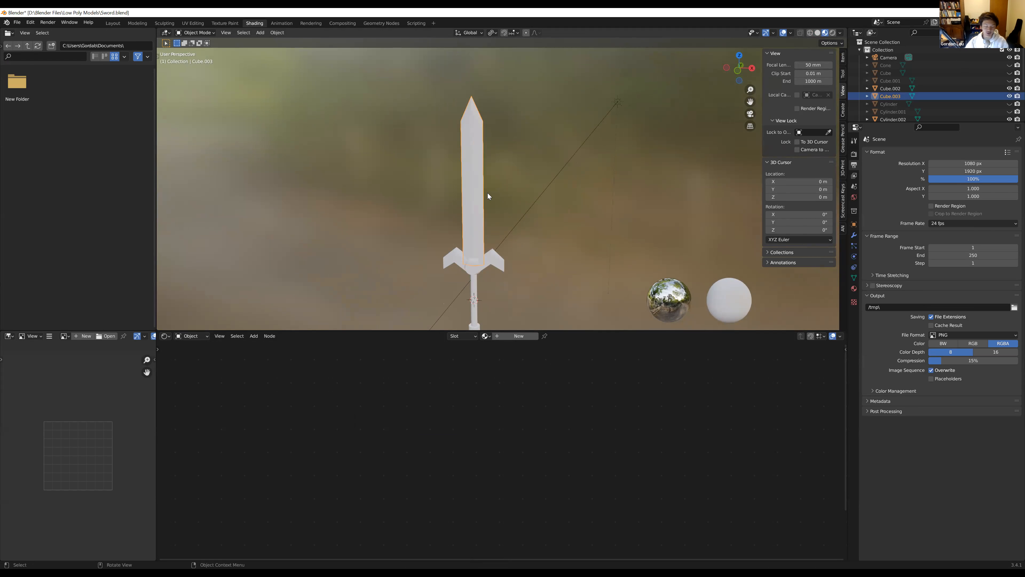
click(497, 336)
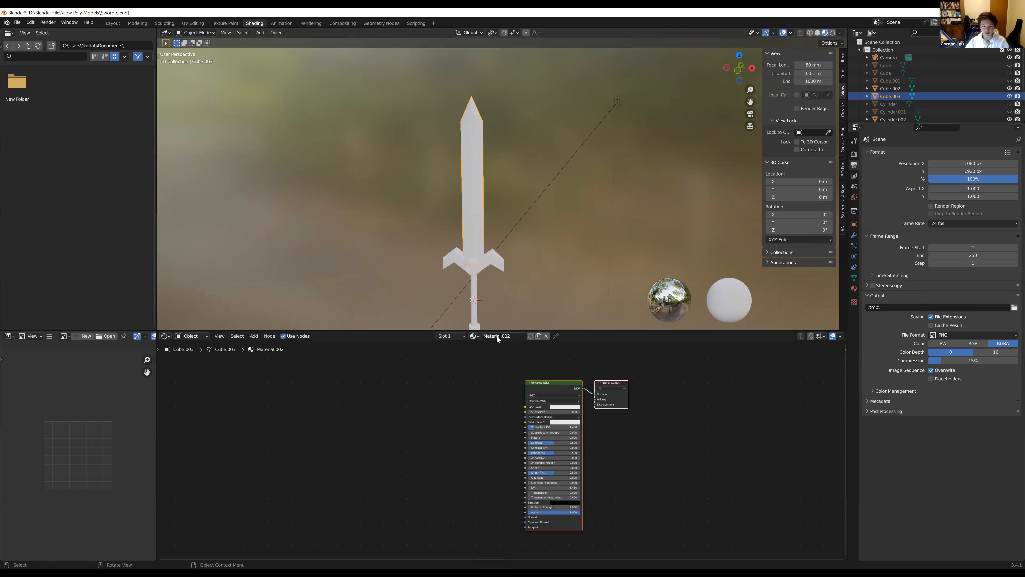
Examine the Principled BSDF and Material Output nodes of the blade's new material
scroll(588, 361, up, 2)
middle_drag(542, 381, 474, 366)
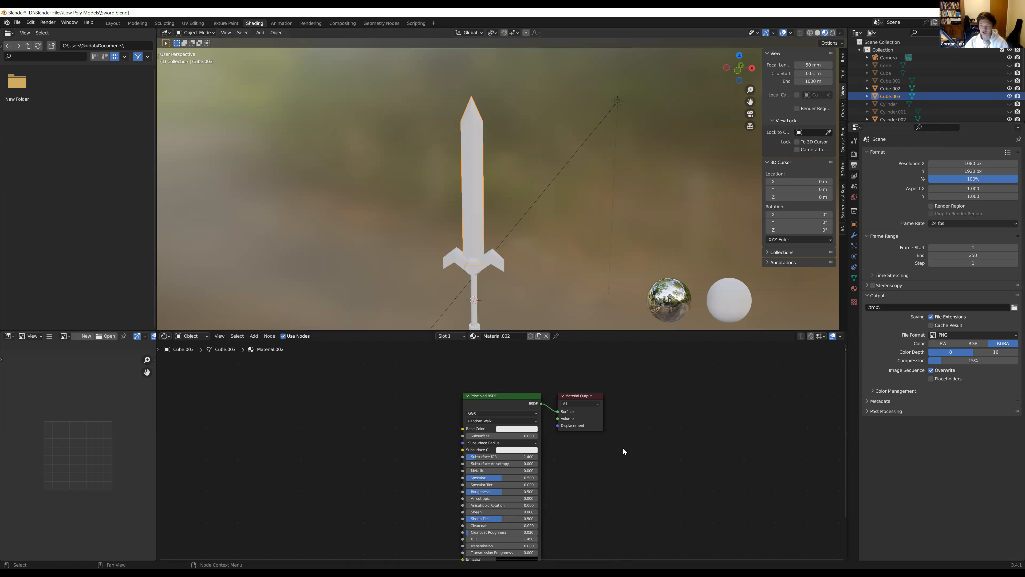
scroll(528, 428, up, 2)
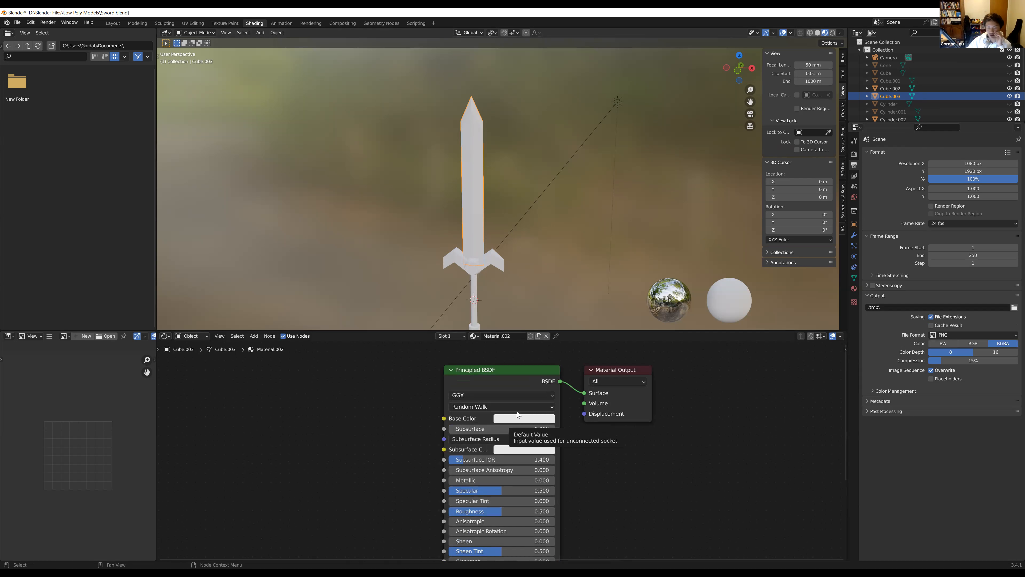
middle_drag(479, 388, 477, 395)
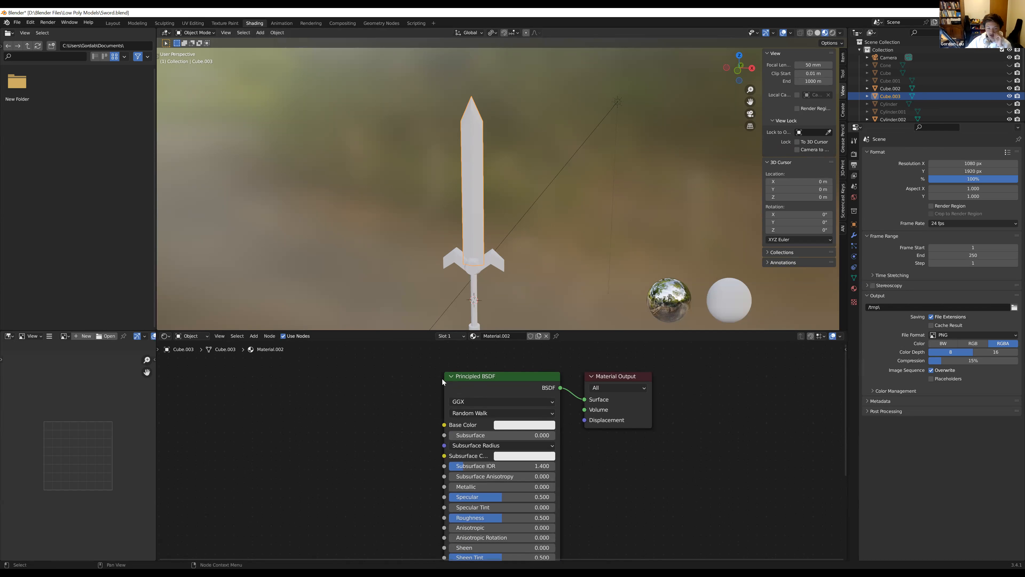
drag(407, 364, 473, 377)
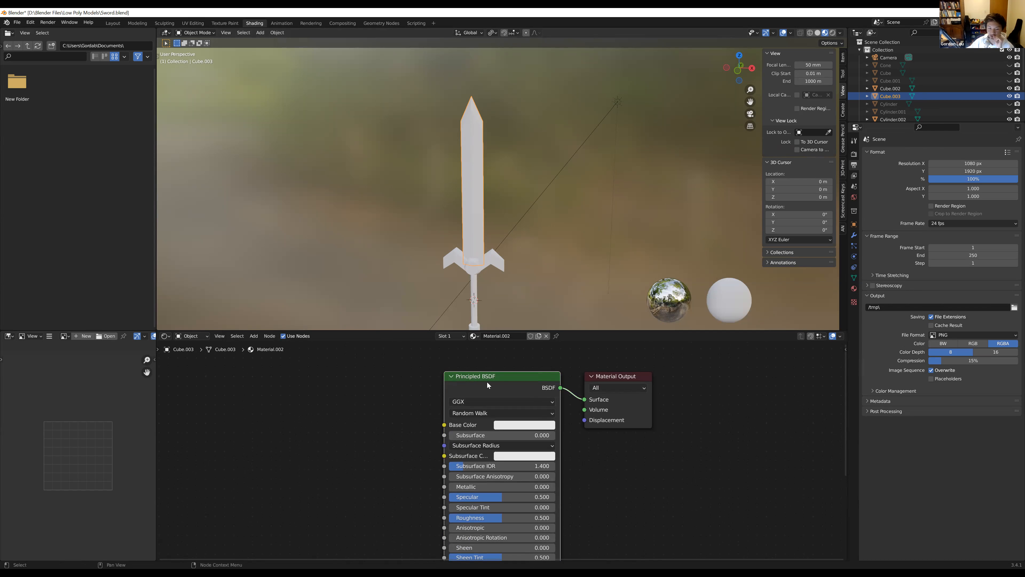
middle_drag(540, 414, 556, 364)
scroll(562, 393, down, 4)
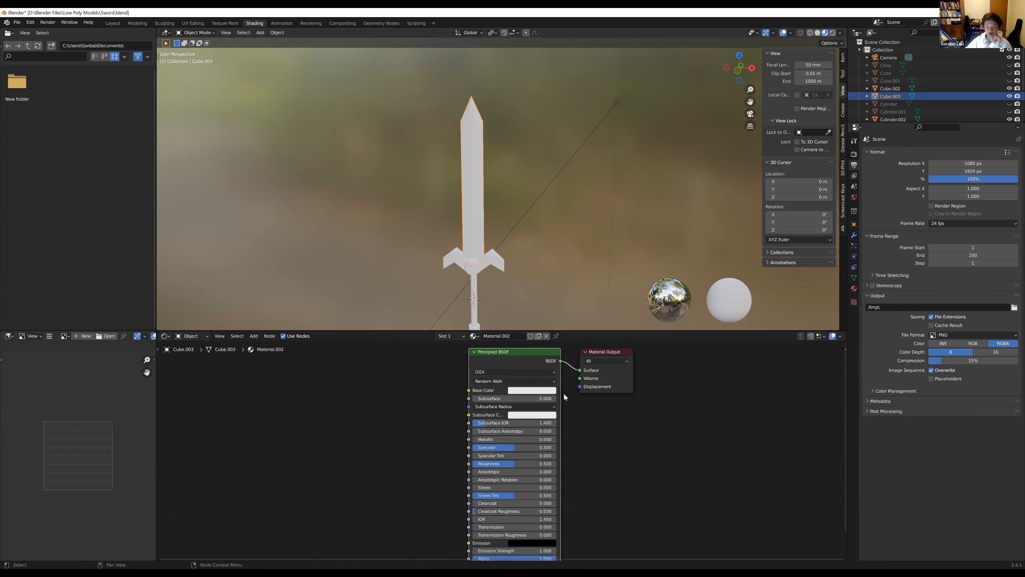
scroll(559, 412, down, 2)
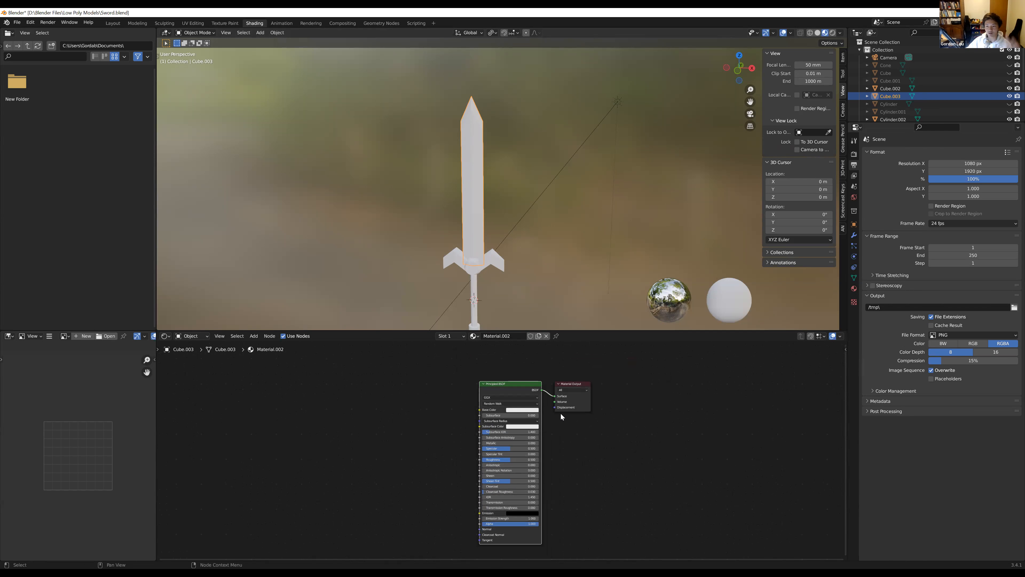
scroll(558, 401, up, 1)
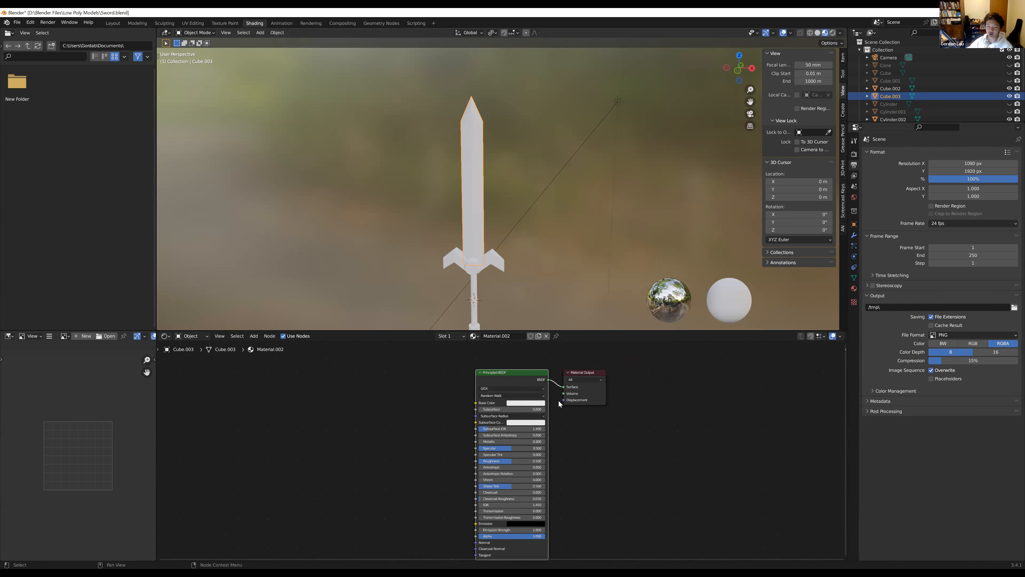
scroll(558, 400, up, 2)
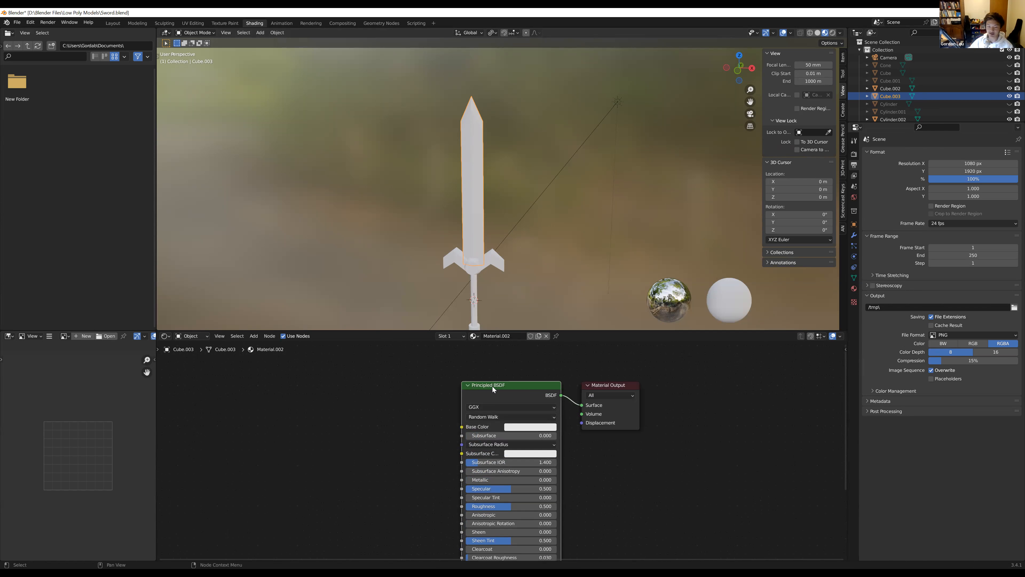
scroll(472, 428, down, 3)
middle_drag(472, 500, 461, 482)
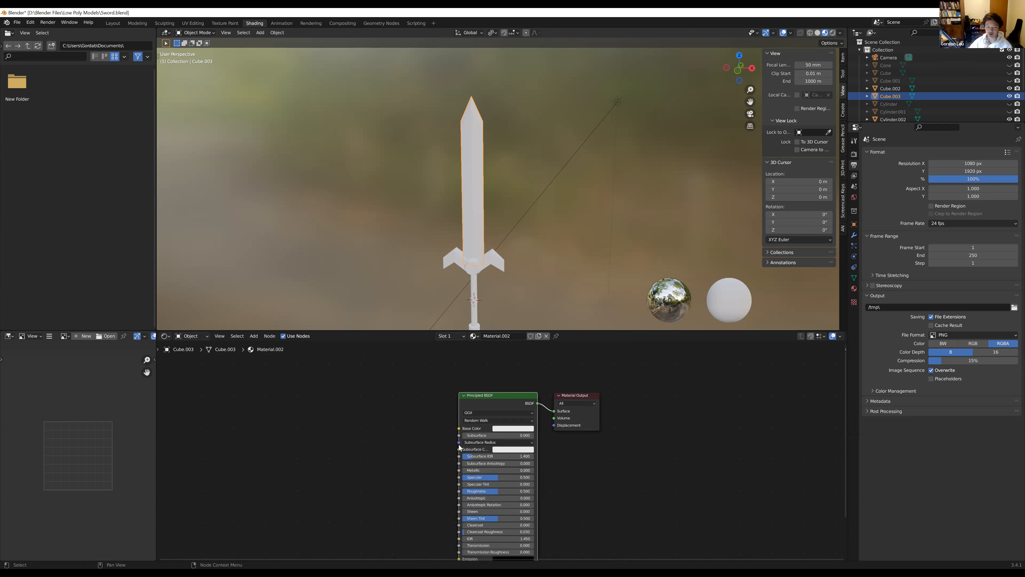
Set the Base Color of the blade's Principled BSDF to a muted medium blue
scroll(460, 447, up, 1)
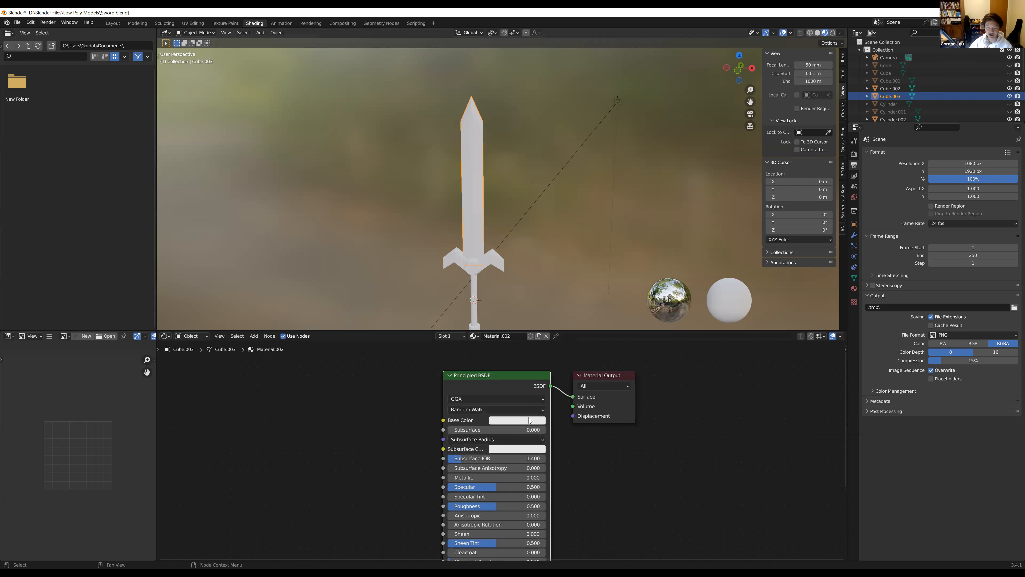
click(505, 423)
mouse_move(528, 334)
mouse_down()
mouse_move(501, 319)
mouse_move(538, 355)
mouse_move(513, 320)
mouse_move(518, 347)
mouse_move(530, 314)
mouse_move(555, 340)
mouse_move(499, 326)
mouse_move(528, 334)
mouse_move(524, 349)
mouse_move(547, 323)
mouse_move(539, 343)
mouse_move(538, 314)
mouse_up()
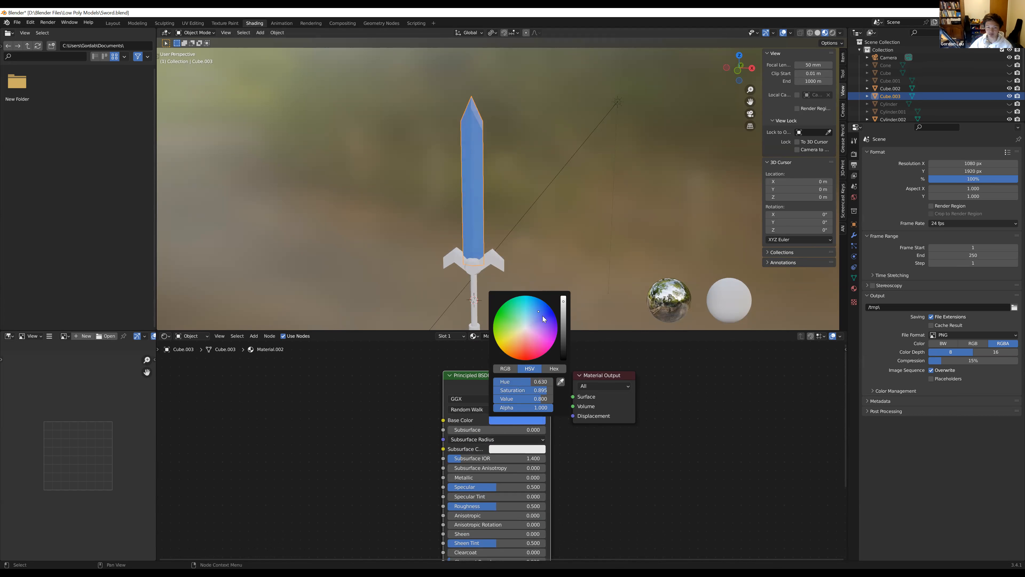
mouse_move(565, 309)
mouse_down()
mouse_move(563, 360)
mouse_move(564, 297)
mouse_move(564, 360)
mouse_move(564, 297)
mouse_move(564, 335)
mouse_move(564, 297)
mouse_move(505, 316)
mouse_move(499, 335)
mouse_move(511, 351)
mouse_move(529, 313)
mouse_move(564, 319)
mouse_move(563, 359)
mouse_move(564, 317)
mouse_up()
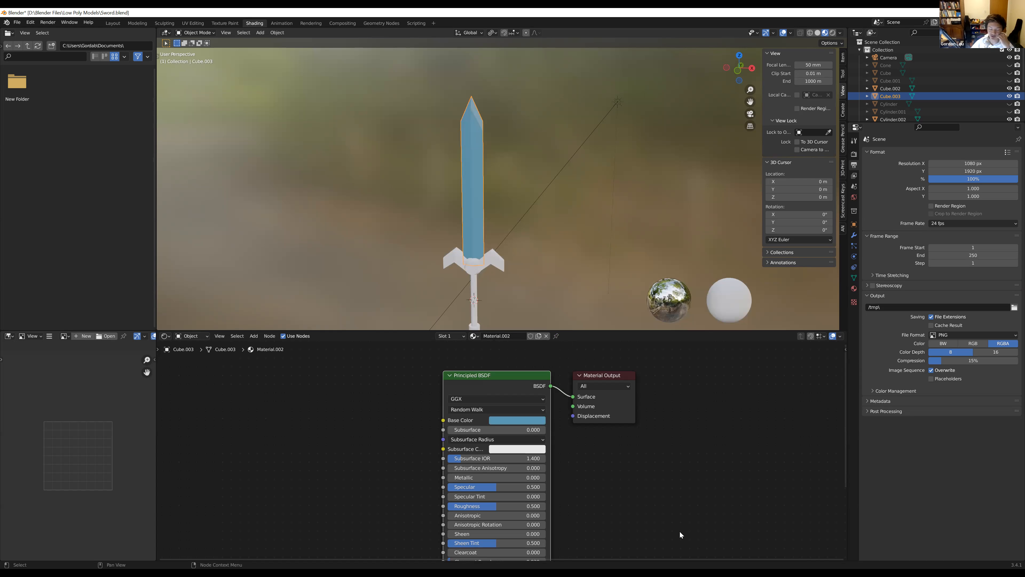
Try a Clearcoat of 1.000 on the blade's material, check it on the sword and undo the Clearcoat change
middle_drag(508, 467, 477, 413)
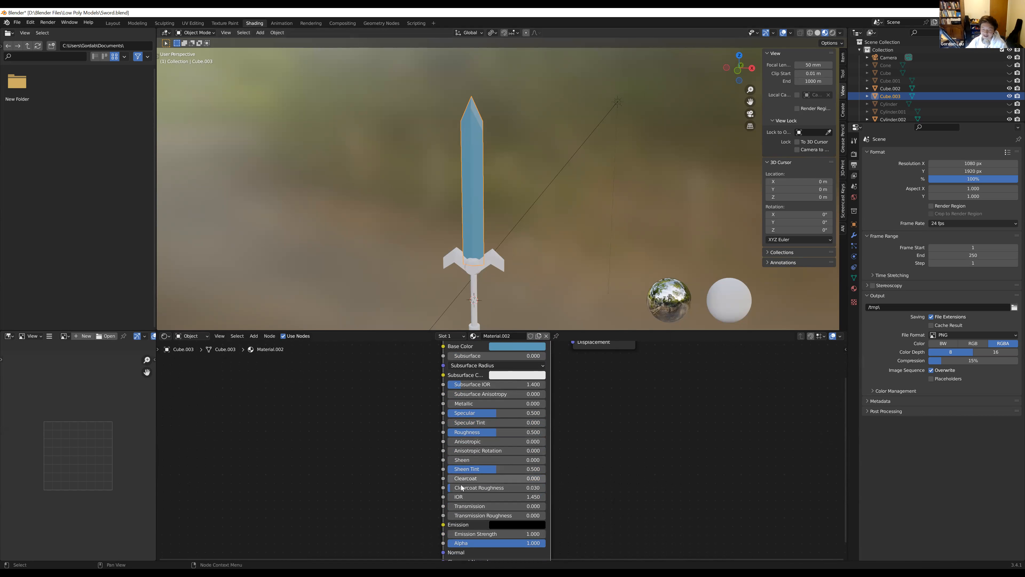
drag(463, 478, 560, 479)
scroll(478, 144, up, 4)
scroll(480, 141, down, 2)
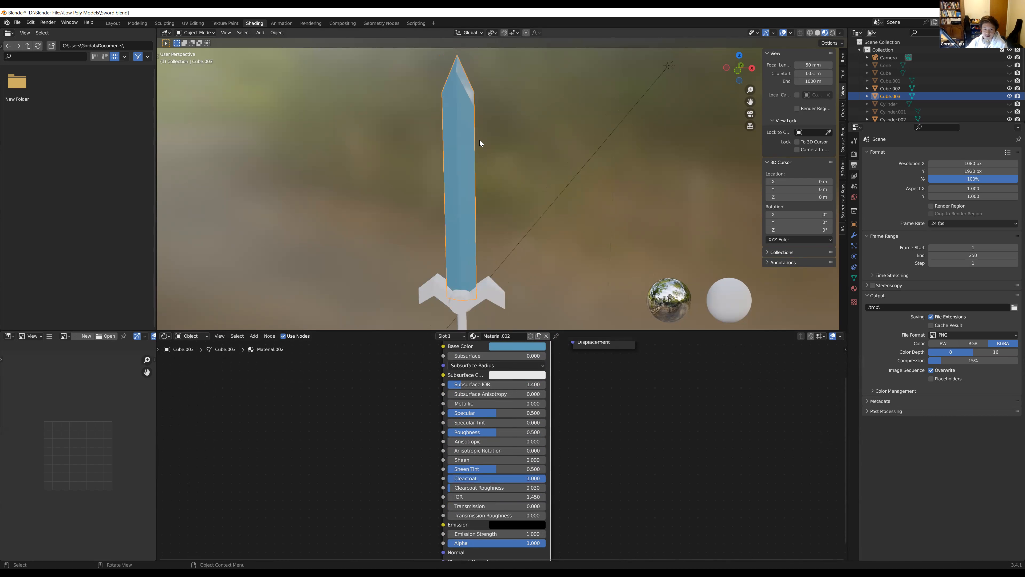
drag(514, 481, 546, 481)
key(ctrl+z)
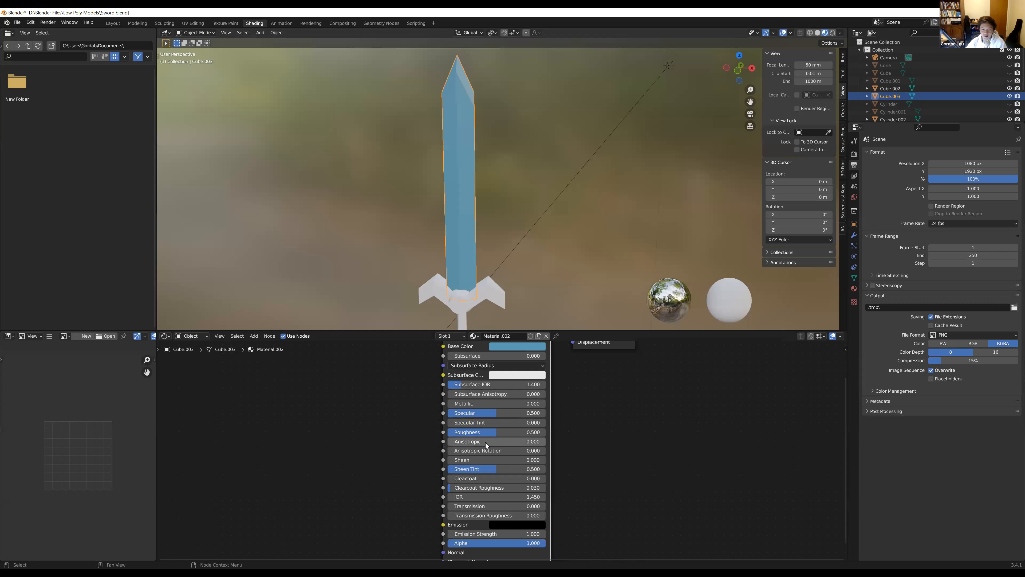
Set the blade material's Specular to 0.331 and its Roughness to 0.412
scroll(467, 412, up, 3)
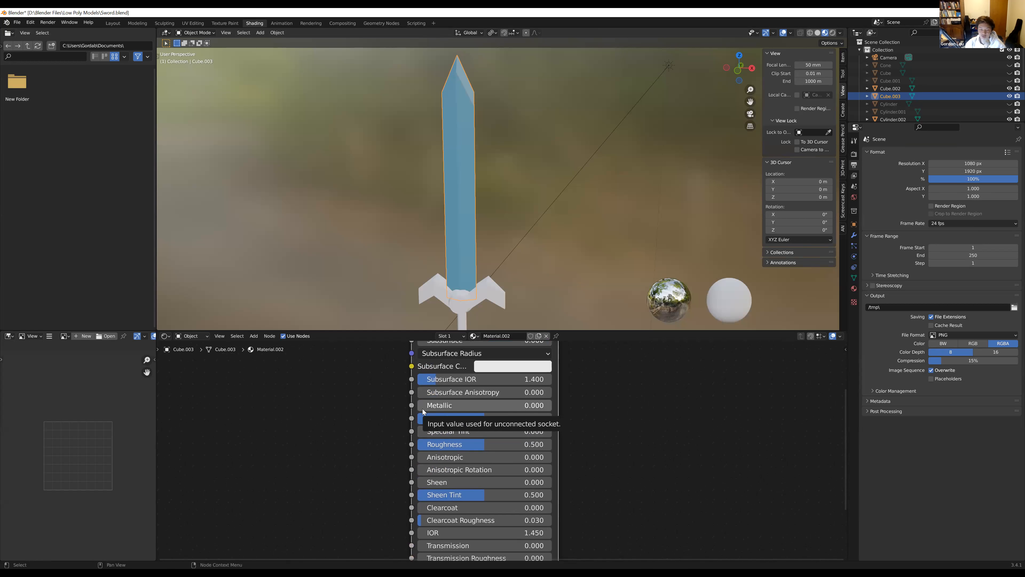
mouse_move(429, 406)
mouse_down()
mouse_move(564, 405)
mouse_move(427, 406)
mouse_move(428, 418)
mouse_move(417, 418)
mouse_up()
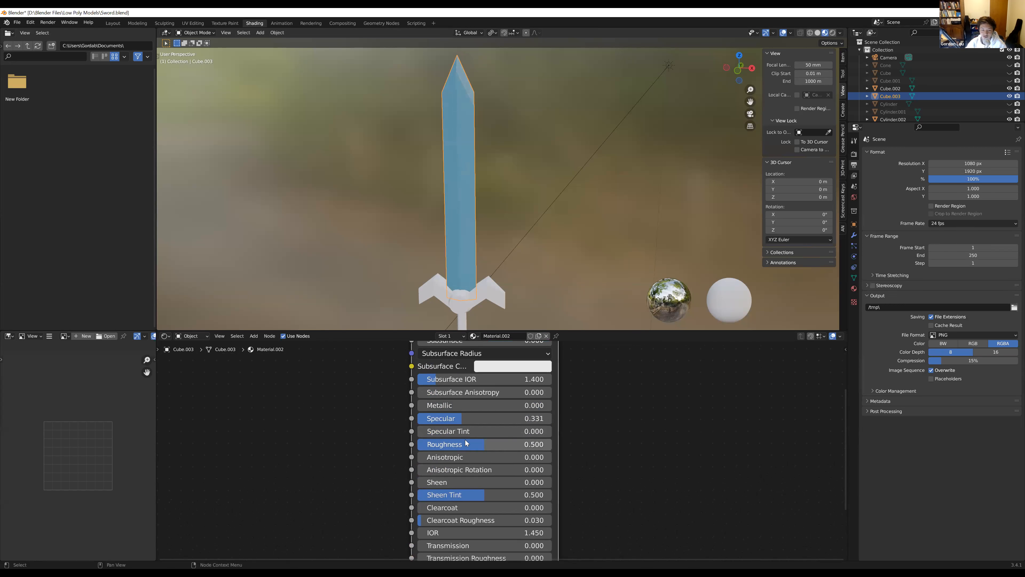
mouse_move(484, 444)
mouse_down()
mouse_move(522, 443)
mouse_move(465, 444)
mouse_move(473, 446)
mouse_up()
middle_drag(489, 420, 496, 442)
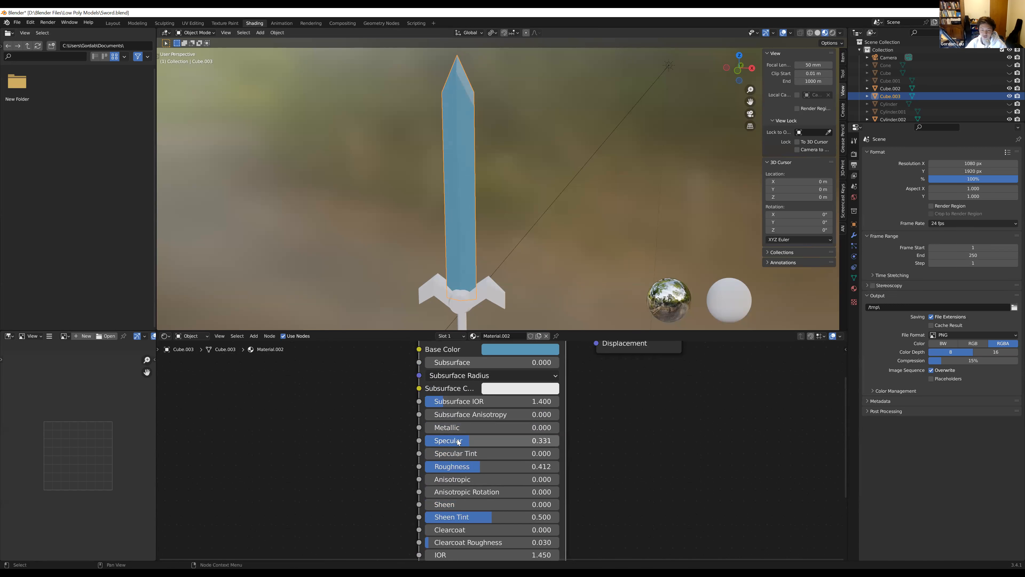
Set the blade material's Specular to 0.000 and inspect the upper part of the blade up close
mouse_move(477, 441)
mouse_down()
mouse_move(424, 442)
mouse_move(560, 441)
mouse_move(426, 441)
mouse_up()
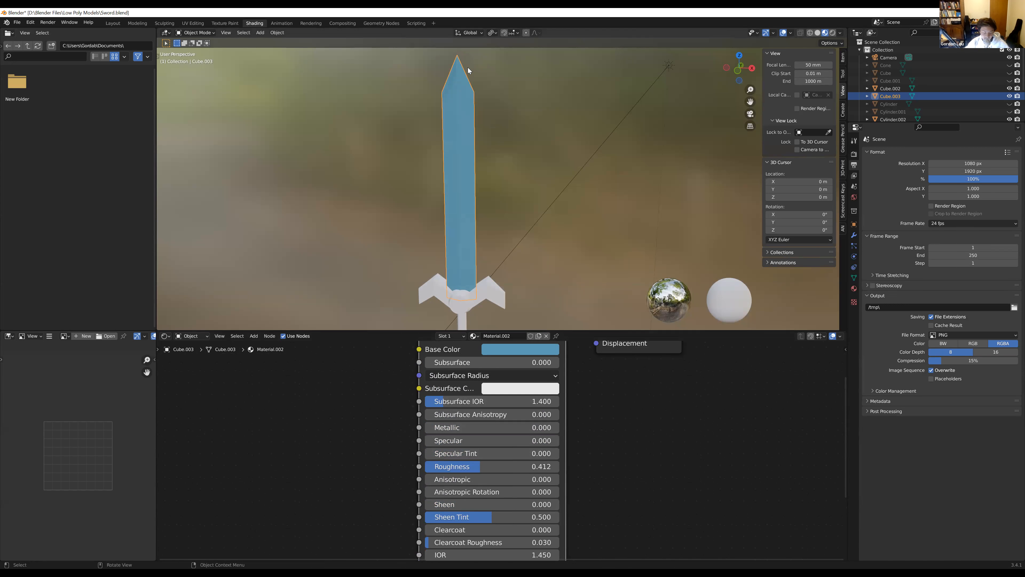
shift+middle_drag(476, 91, 475, 153)
scroll(497, 152, up, 2)
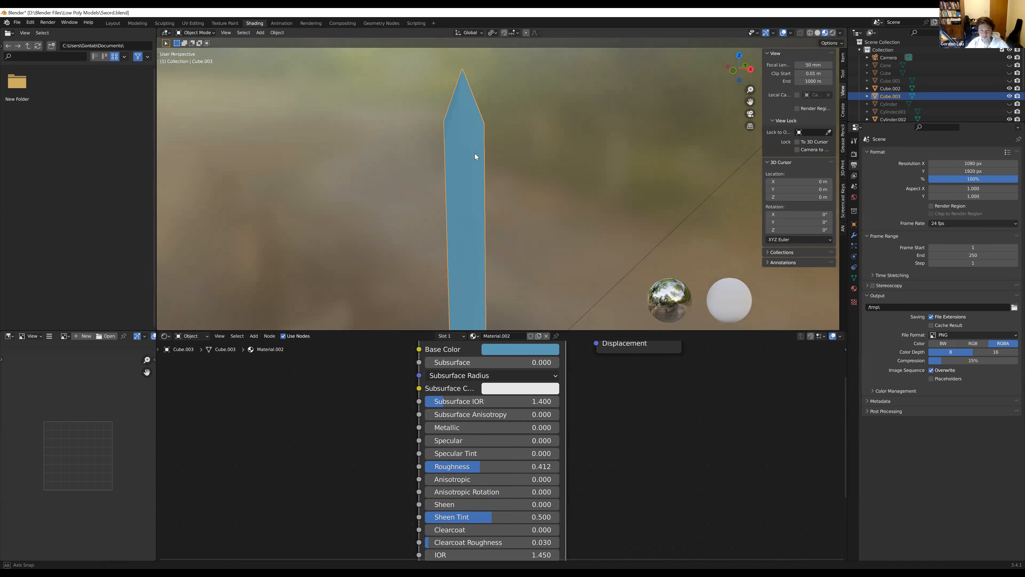
Raise the blade material's Specular to 1.000 and inspect the blade's highlights from different angles
drag(444, 441, 560, 441)
middle_drag(471, 214, 512, 171)
drag(530, 440, 561, 441)
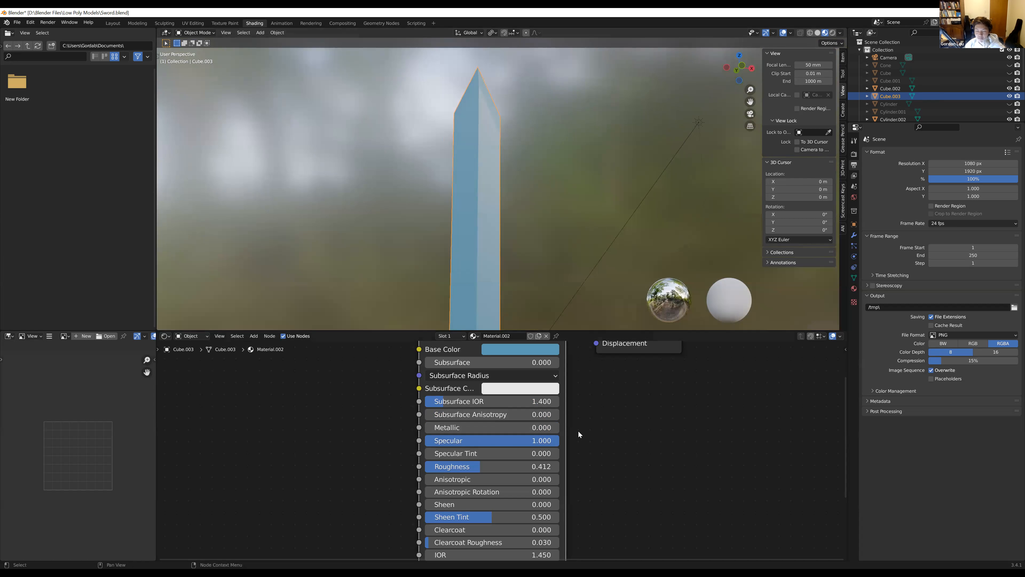
middle_drag(487, 135, 507, 210)
Compare a low Specular with a high one on the blade, ending at a value of 0.876
drag(534, 441, 443, 444)
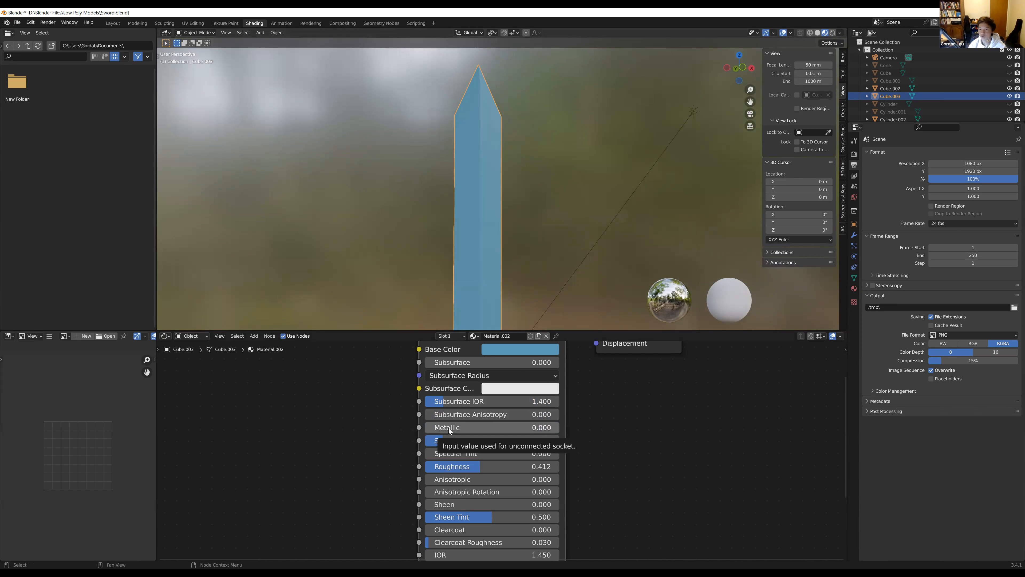
drag(449, 441, 544, 444)
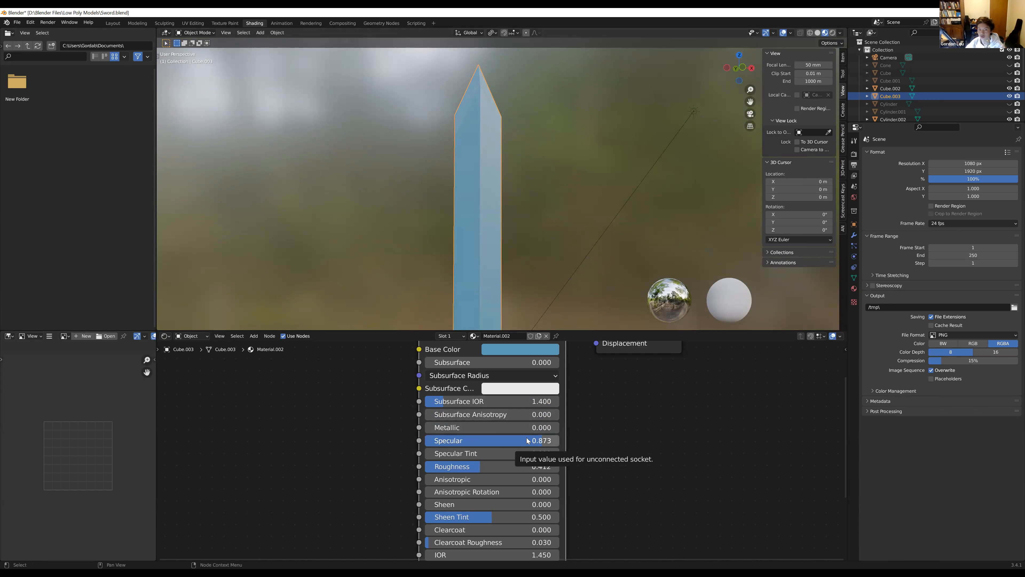
mouse_move(527, 441)
mouse_down()
mouse_move(433, 440)
mouse_move(546, 445)
mouse_up()
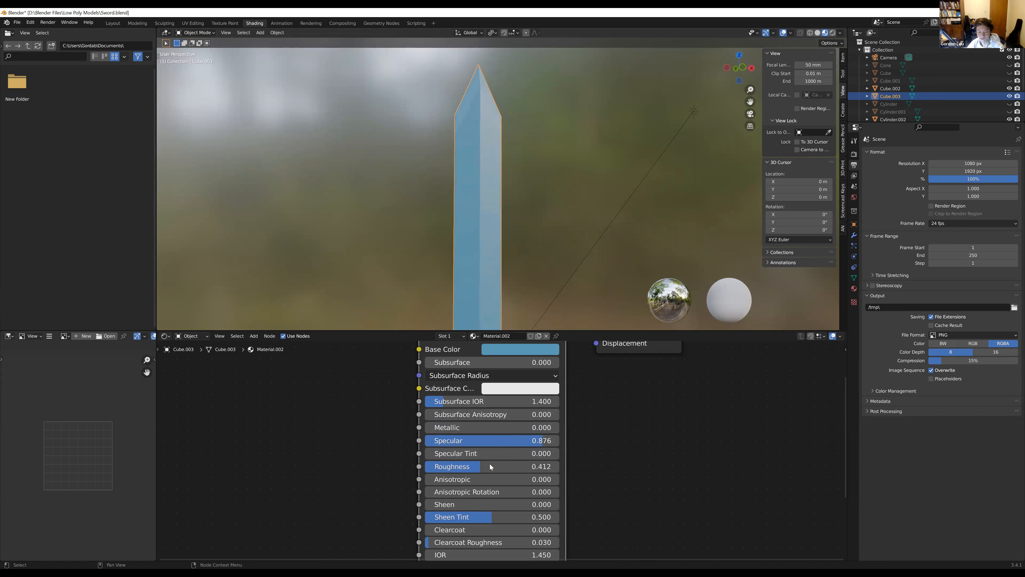
Set the blade material's Roughness to 0.000 and inspect the blade's reflections from several angles
mouse_move(470, 469)
mouse_down()
mouse_move(544, 466)
mouse_move(426, 467)
mouse_up()
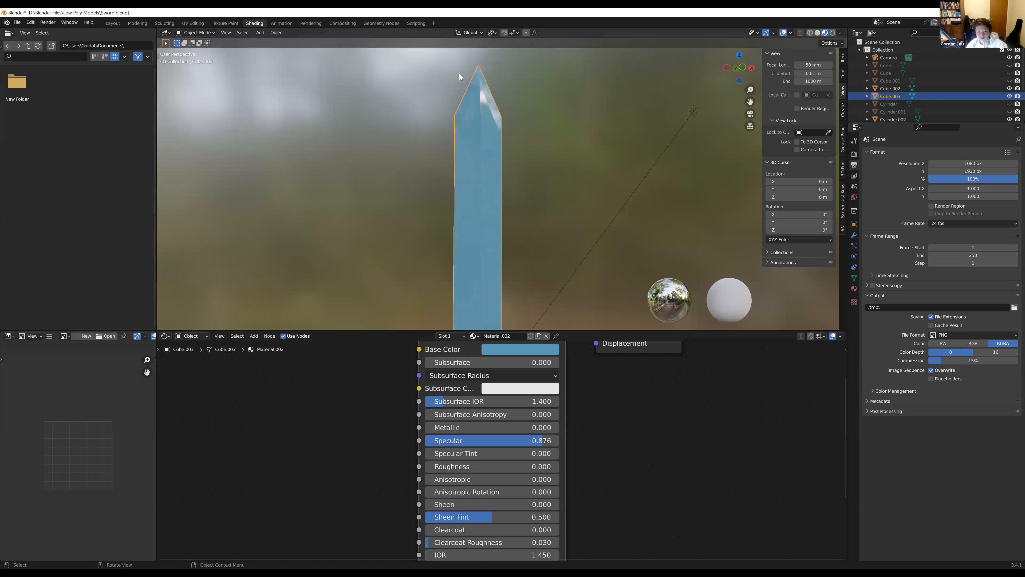
middle_drag(454, 114, 482, 108)
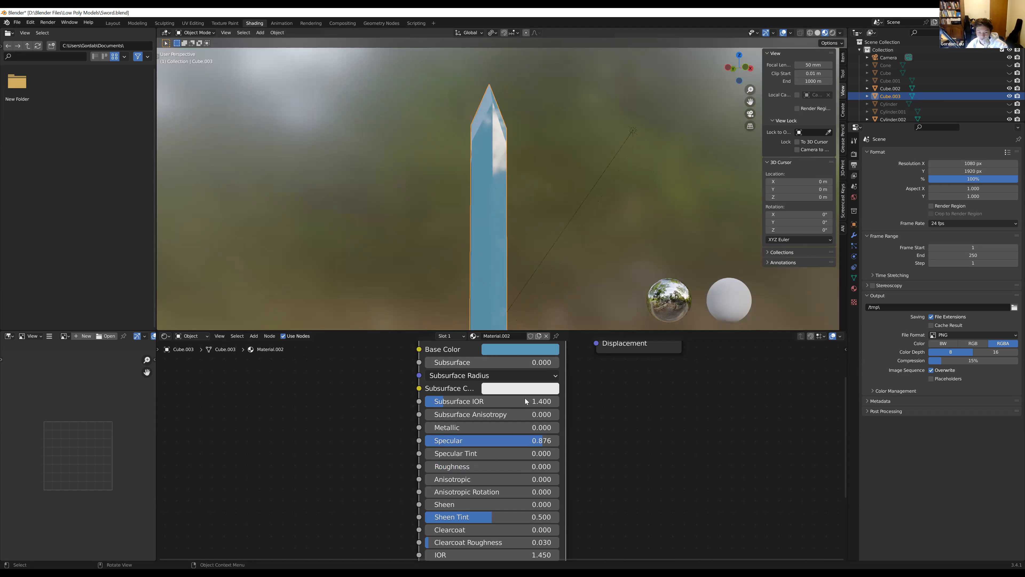
mouse_move(444, 468)
mouse_down()
mouse_move(557, 467)
mouse_move(425, 466)
mouse_up()
middle_drag(538, 242, 549, 234)
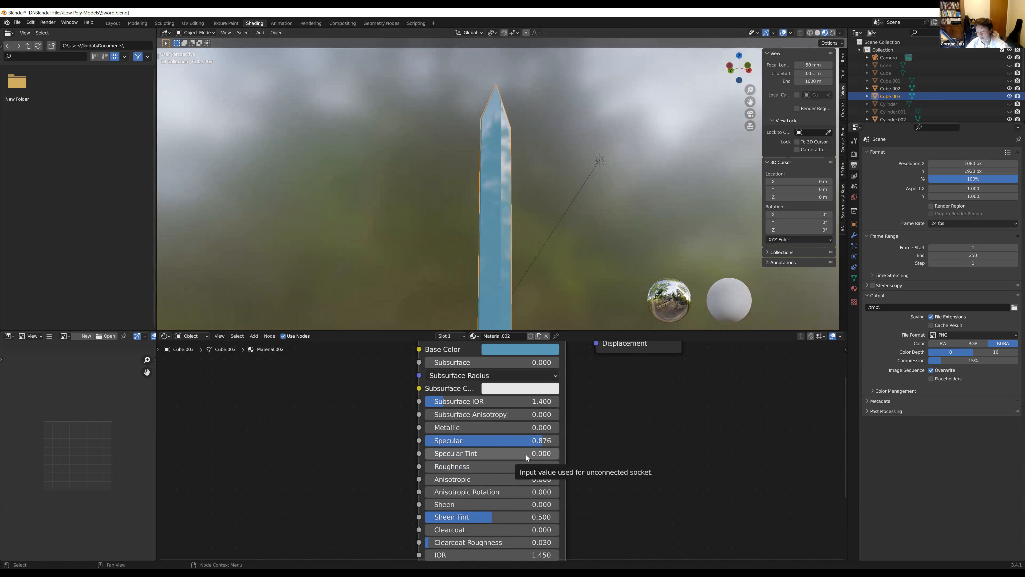
mouse_move(483, 466)
mouse_down()
mouse_move(537, 466)
mouse_move(427, 467)
mouse_up()
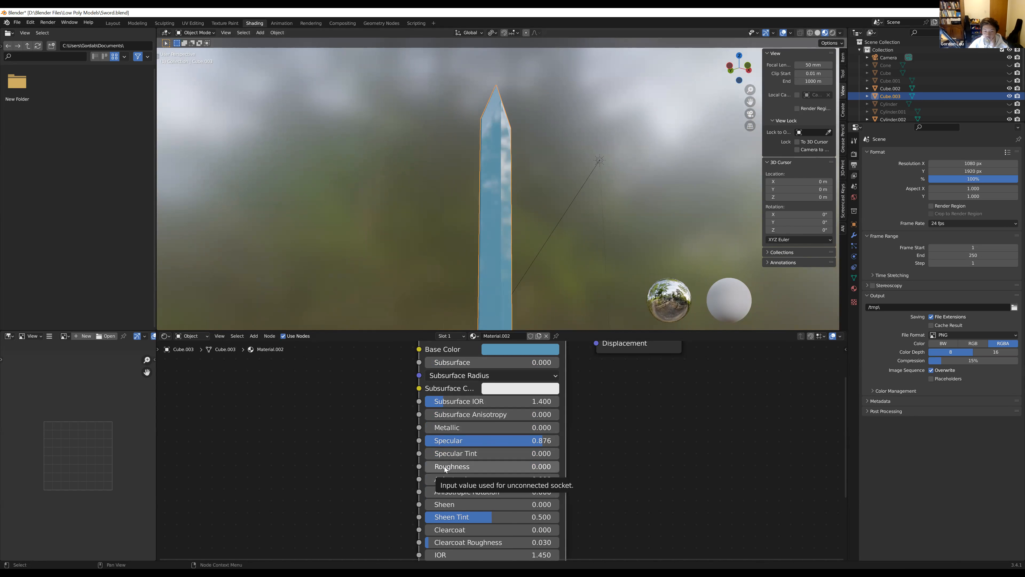
Set the blade material's Roughness and Specular both to 1.000 and view the blade from another side
drag(444, 469, 581, 468)
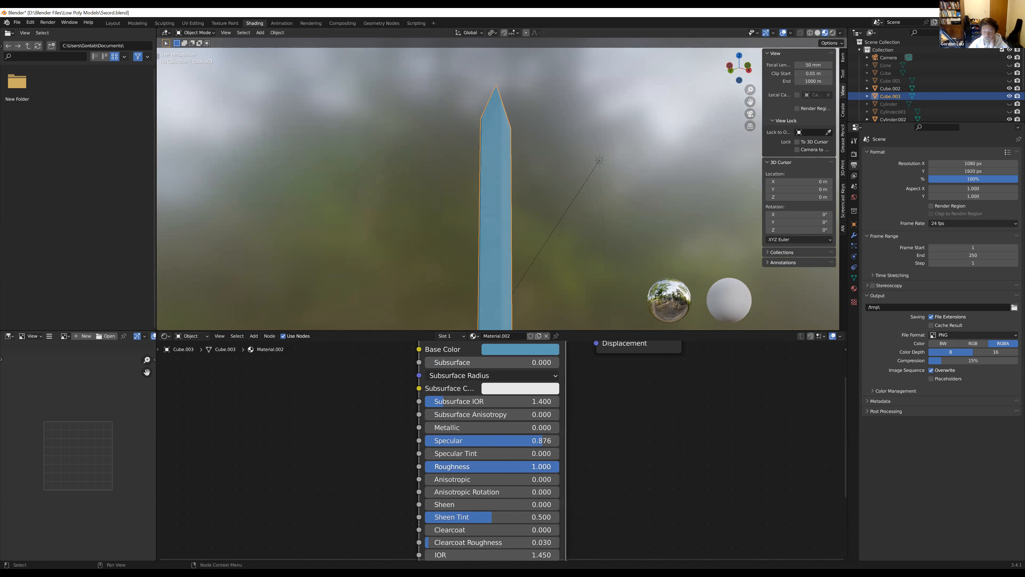
drag(543, 440, 574, 440)
middle_drag(561, 234, 475, 277)
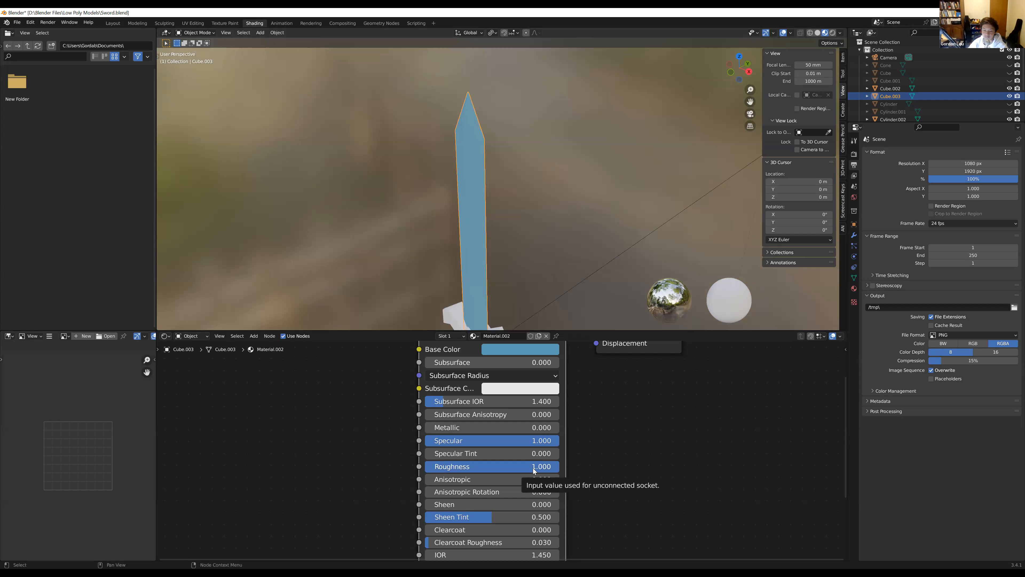
Set the blade material's Roughness to 0.000 with full Specular and inspect the reflective blade
drag(536, 468, 424, 468)
middle_drag(484, 291, 544, 254)
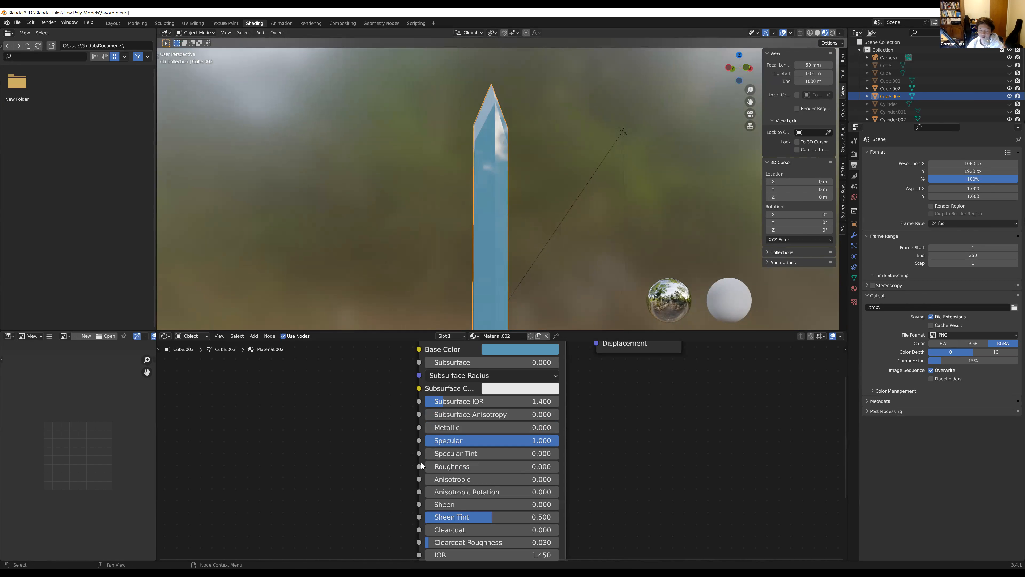
click(464, 468)
click(465, 438)
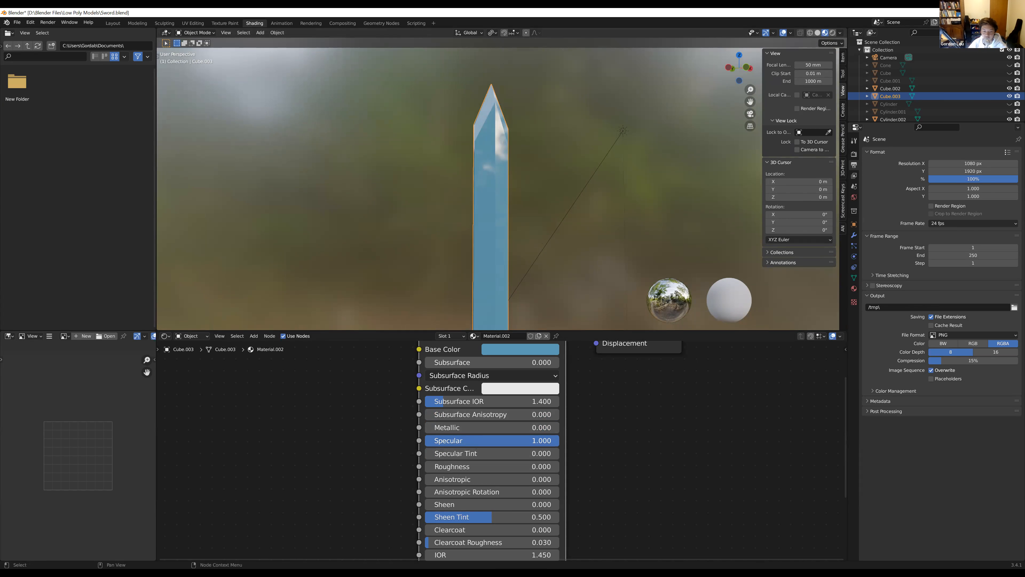
Try the blade material's Specular at 0.000 and inspect the blade from several angles
click(466, 437)
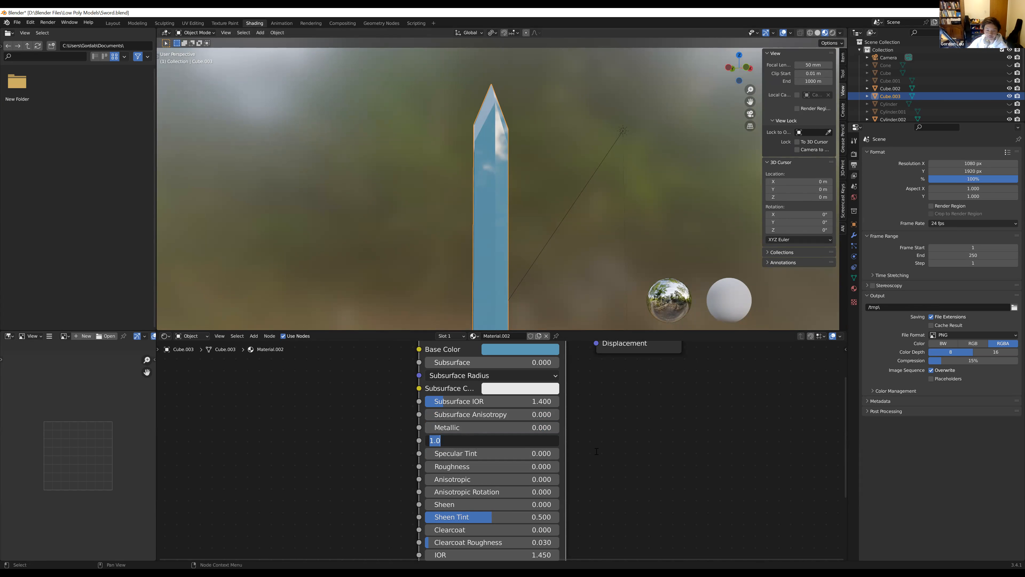
key(Return)
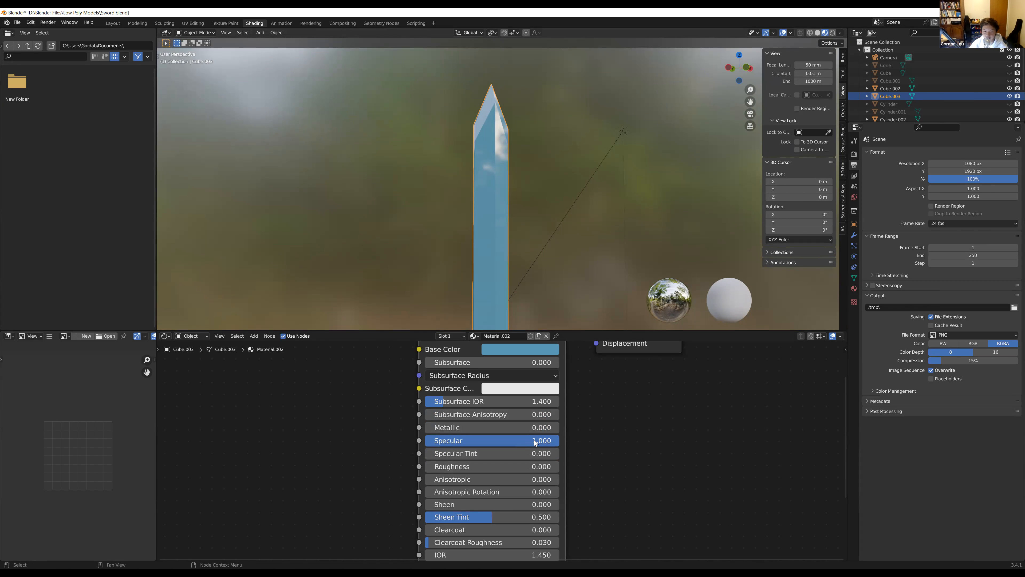
drag(553, 441, 428, 440)
middle_drag(559, 202, 511, 233)
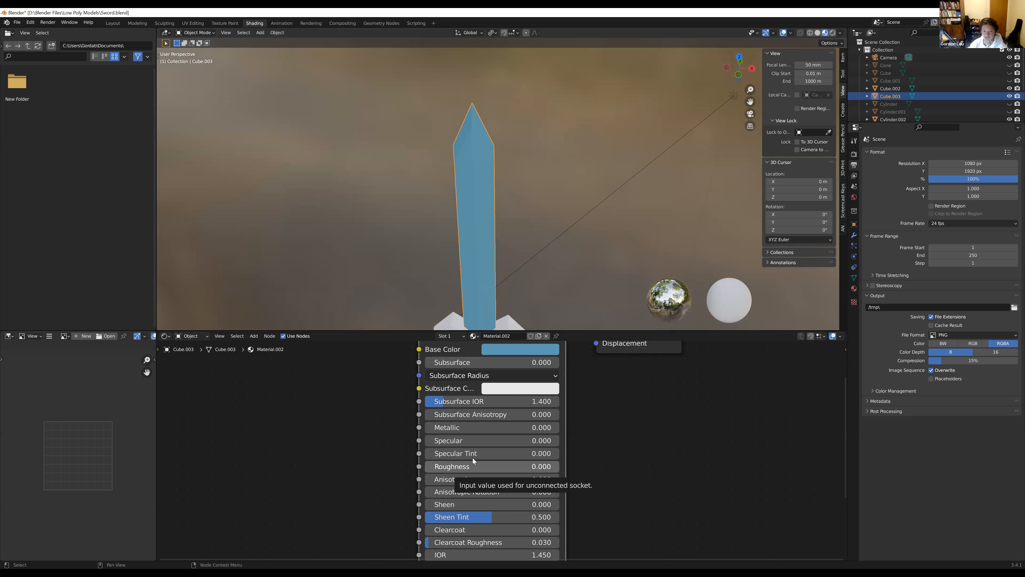
scroll(474, 461, up, 1)
mouse_move(530, 219)
middle_down()
mouse_move(569, 162)
mouse_move(593, 165)
mouse_move(541, 185)
mouse_move(535, 230)
middle_up()
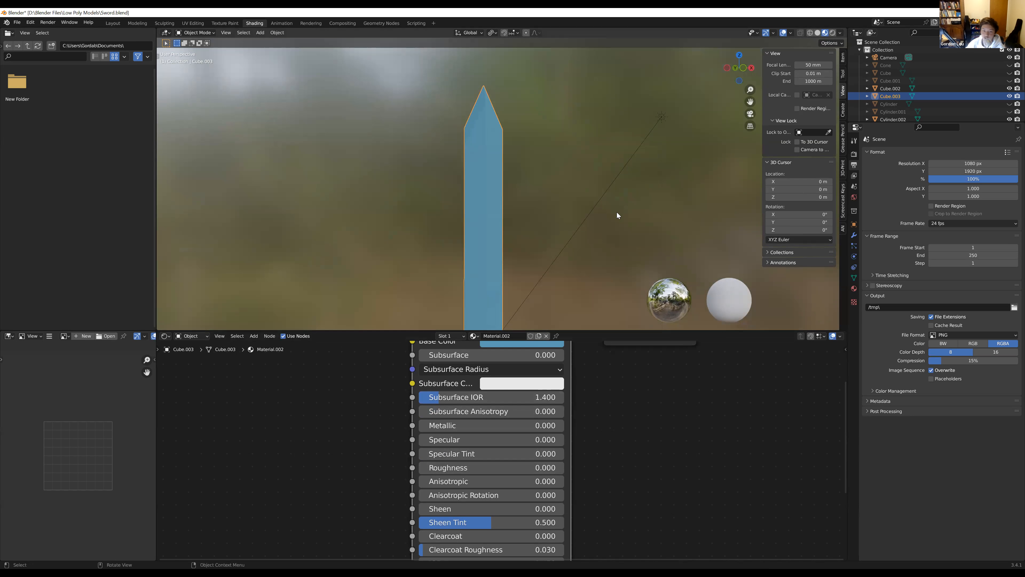
Set the blade material's Metallic to 1.000 with Roughness at 0.000 and inspect the blade's reflections
drag(446, 468, 415, 463)
drag(446, 429, 562, 425)
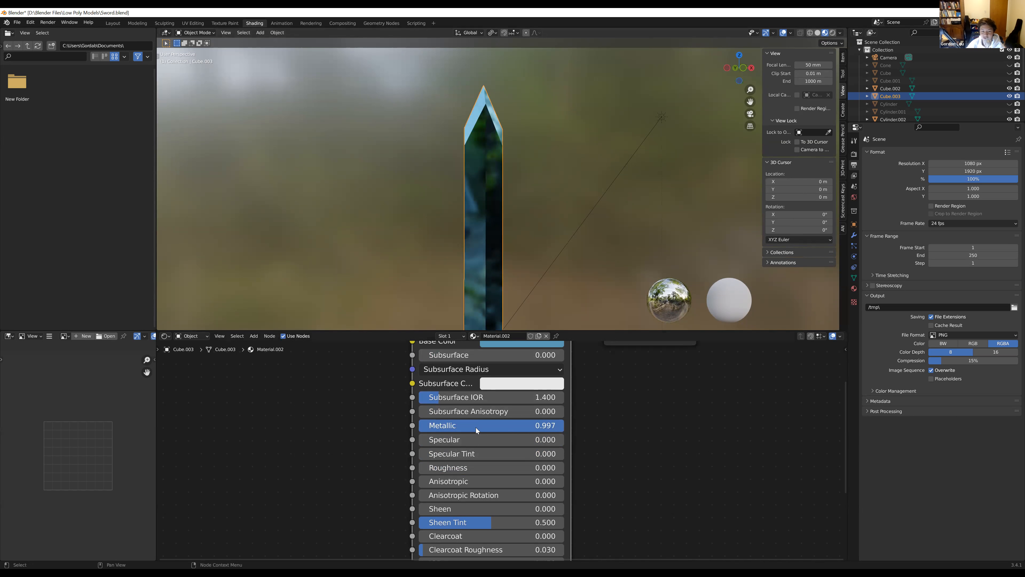
mouse_move(563, 425)
mouse_down()
mouse_move(448, 425)
mouse_move(563, 425)
mouse_up()
middle_drag(559, 279, 584, 274)
scroll(584, 274, up, 4)
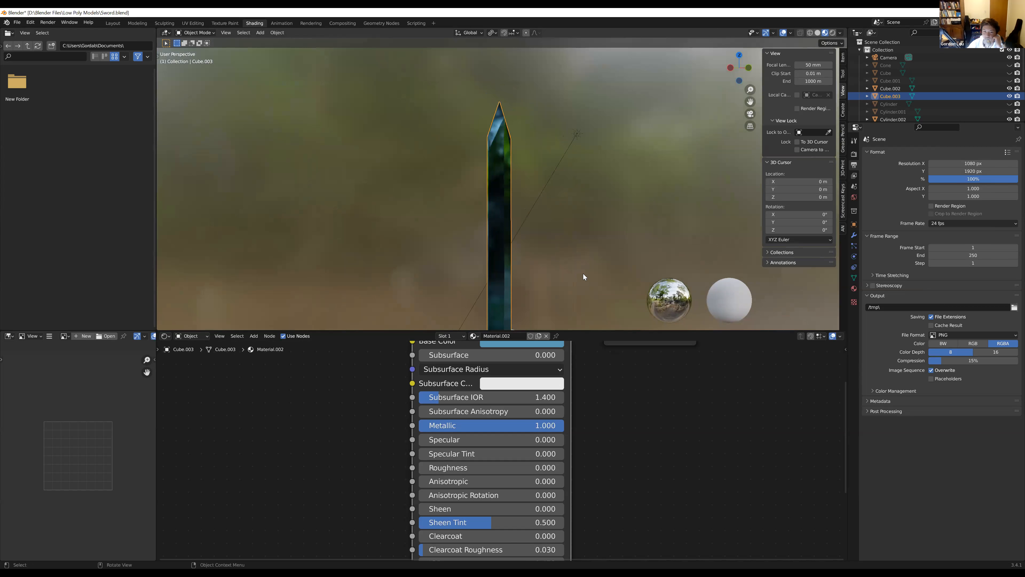
Set the blade material's Roughness to 0.133 with Metallic at 1.000 and view the blade from another side
drag(455, 468, 483, 469)
scroll(550, 190, down, 3)
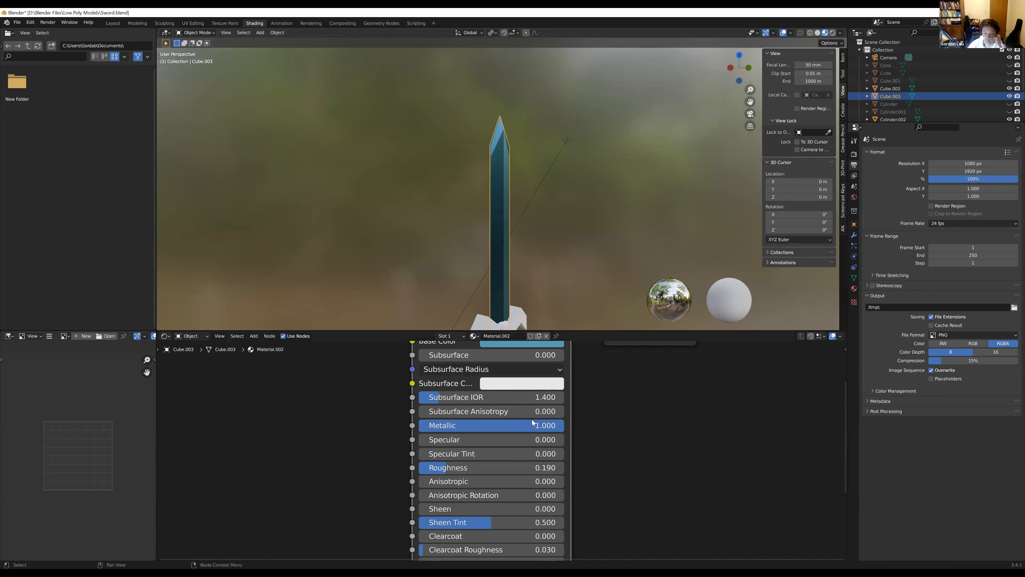
drag(535, 428, 565, 428)
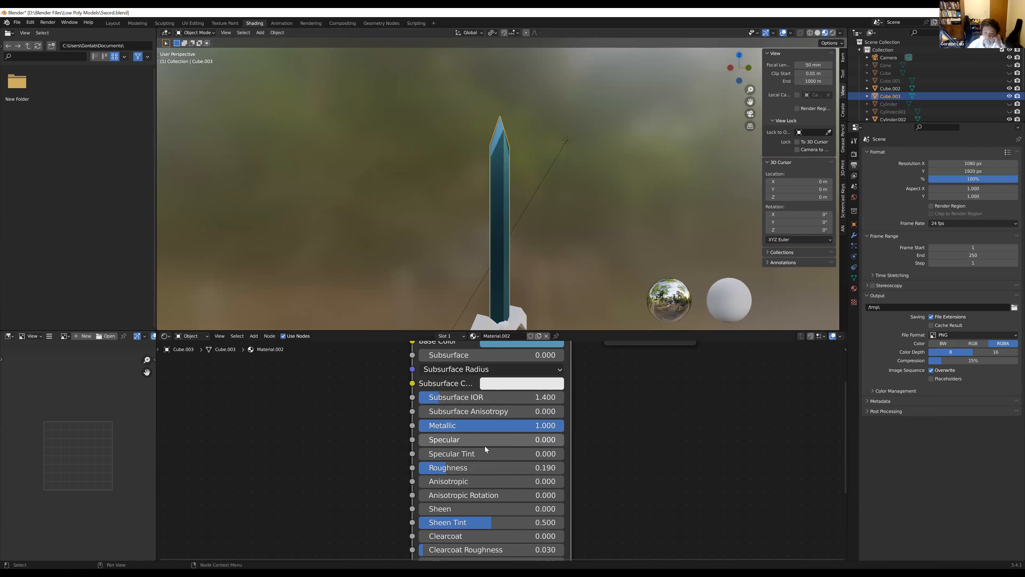
mouse_move(446, 468)
mouse_down()
mouse_move(469, 468)
mouse_move(439, 467)
mouse_up()
middle_drag(541, 254, 458, 288)
Set the blade material's Specular to 1.000 and inspect the metallic blade from several angles
drag(444, 439, 538, 382)
scroll(452, 242, up, 4)
middle_drag(452, 242, 494, 238)
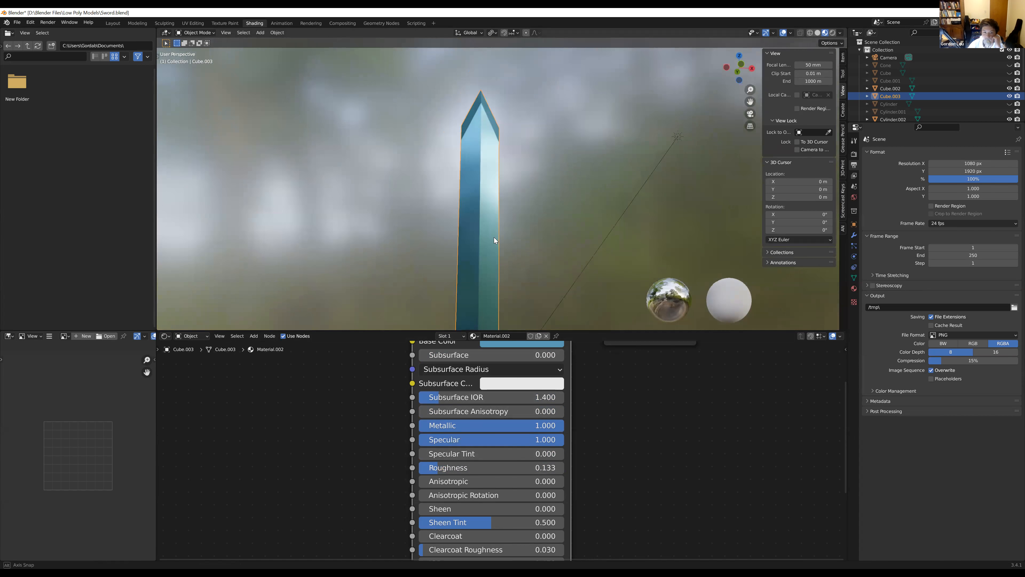
mouse_move(551, 439)
mouse_down()
mouse_move(411, 440)
mouse_move(564, 440)
mouse_up()
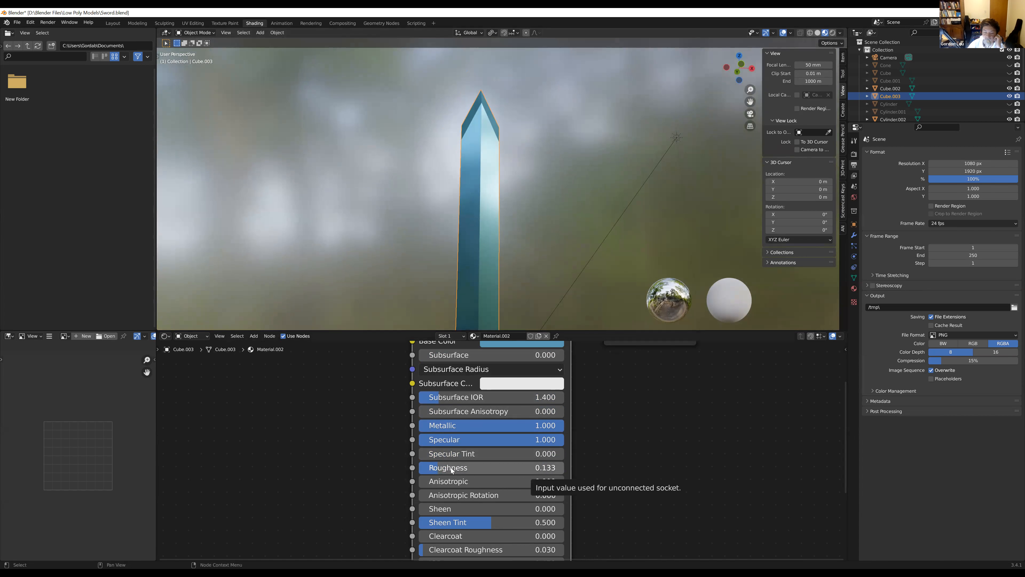
middle_drag(467, 196, 549, 210)
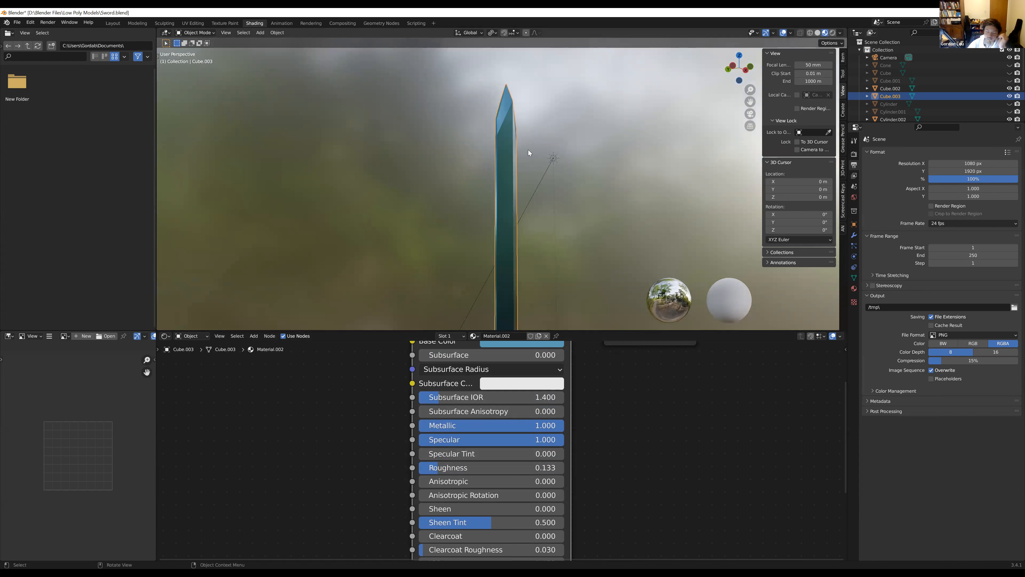
mouse_move(538, 440)
mouse_down()
mouse_move(563, 439)
mouse_move(419, 439)
mouse_move(563, 439)
mouse_up()
middle_drag(515, 115, 479, 137)
scroll(499, 442, down, 3)
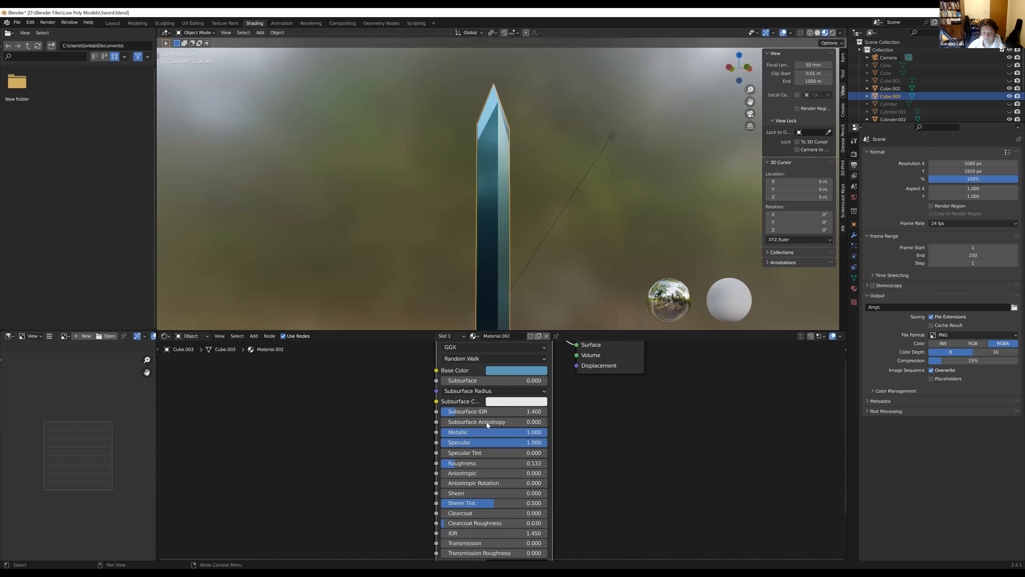
Add a new material to the crossguard below the blade
scroll(536, 238, down, 4)
middle_drag(537, 239, 507, 238)
scroll(514, 254, up, 4)
middle_drag(437, 419, 433, 475)
scroll(503, 265, down, 2)
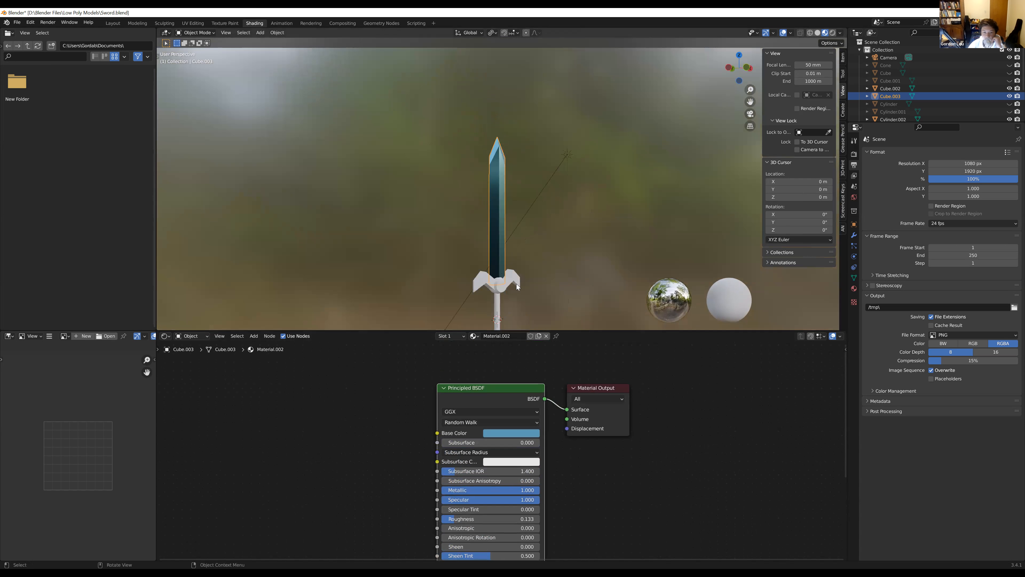
middle_drag(515, 303, 499, 313)
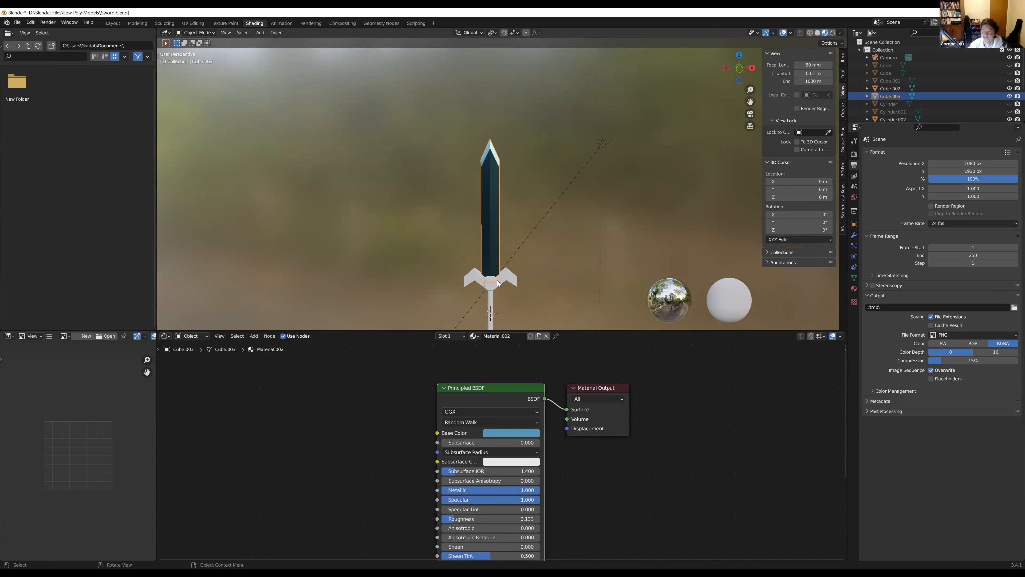
scroll(505, 277, up, 2)
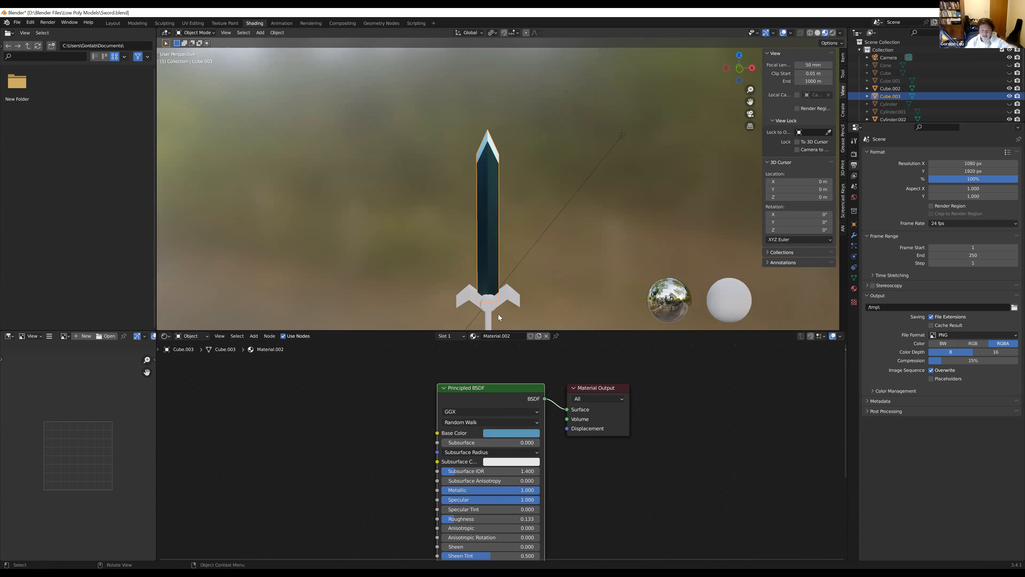
mouse_move(495, 303)
middle_down()
mouse_move(480, 295)
mouse_move(507, 295)
middle_up()
click(507, 296)
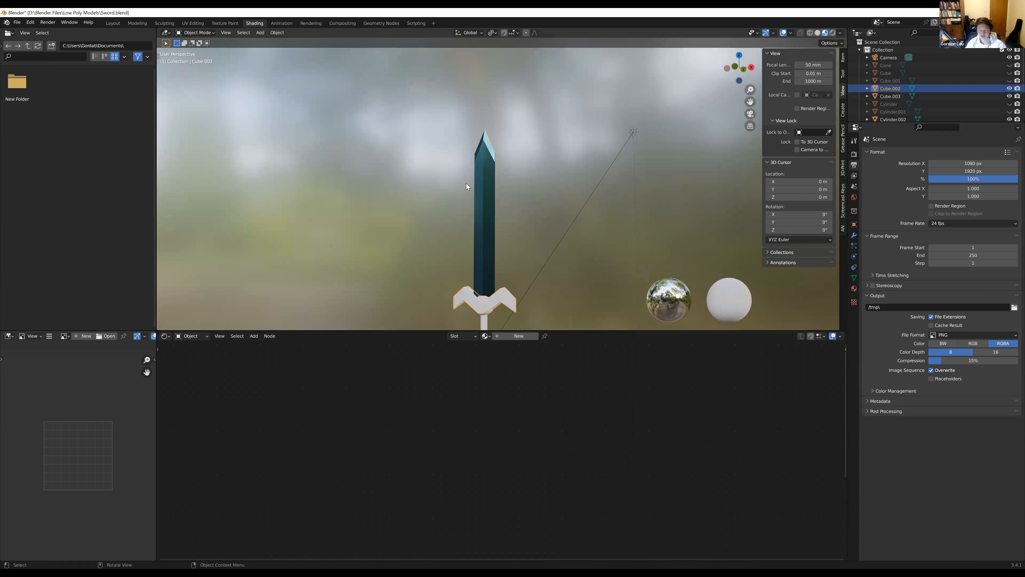
click(507, 337)
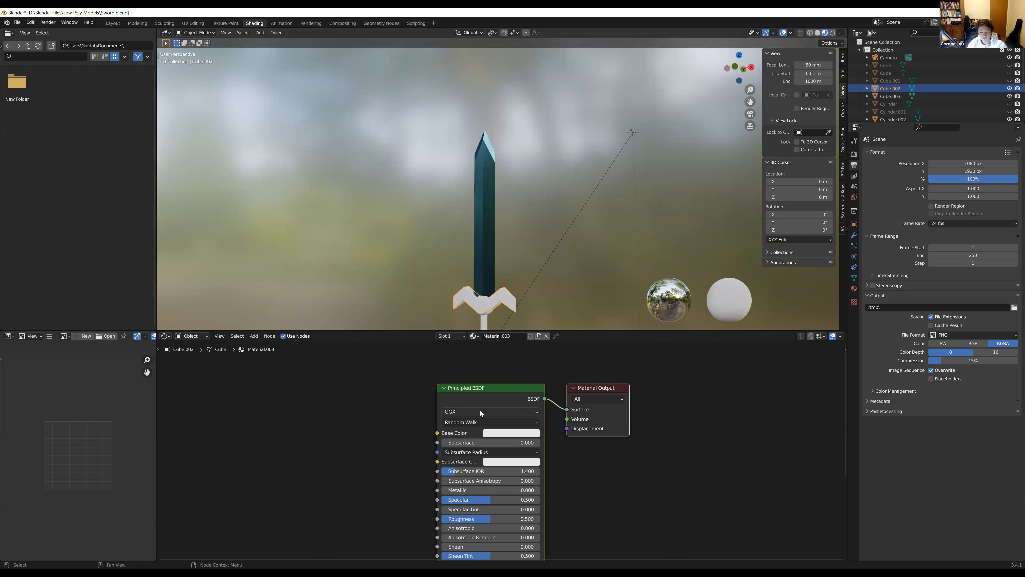
key(ctrl+z)
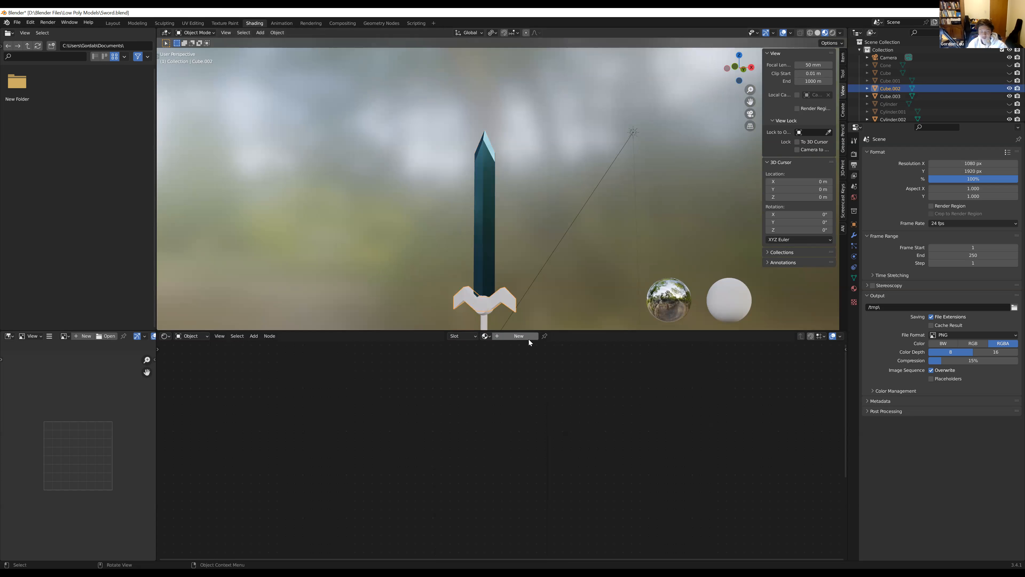
click(521, 335)
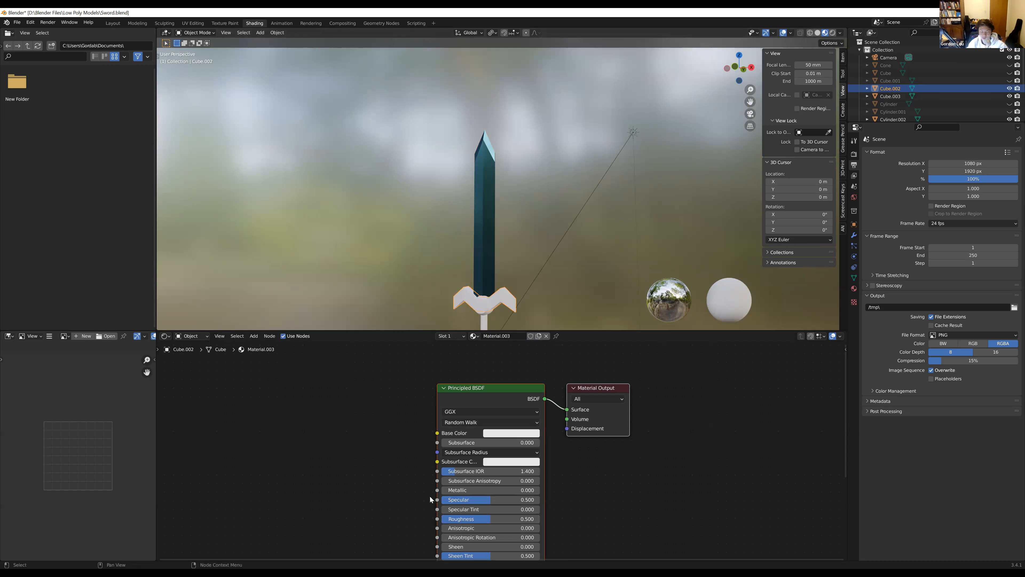
Set the crossguard material's Base Color to dark brown with hue 0.047, saturation 0.964 and value 0.170
click(510, 432)
shift+middle_drag(560, 187, 576, 113)
scroll(537, 211, up, 4)
middle_drag(531, 244, 548, 252)
click(509, 432)
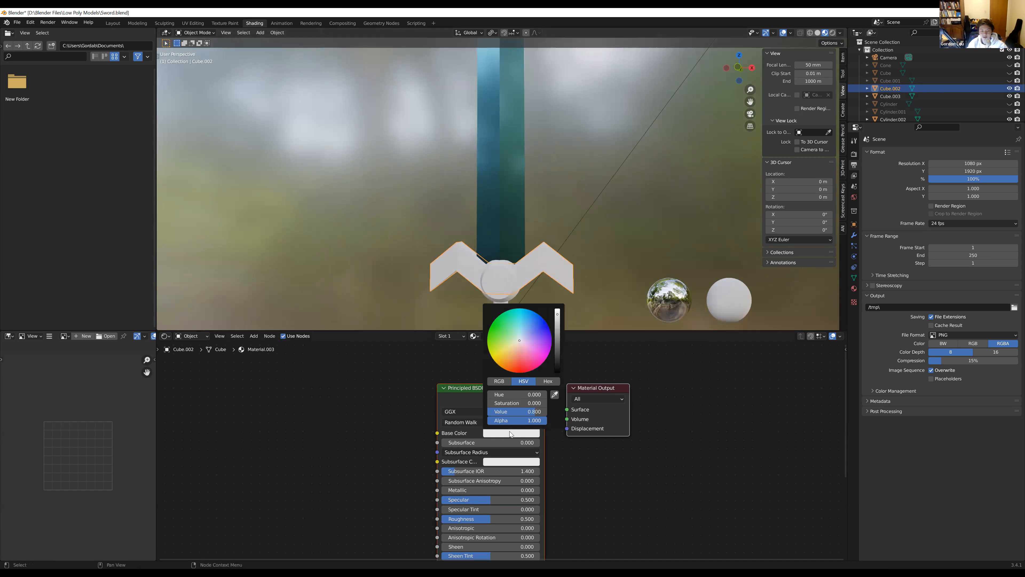
click(507, 362)
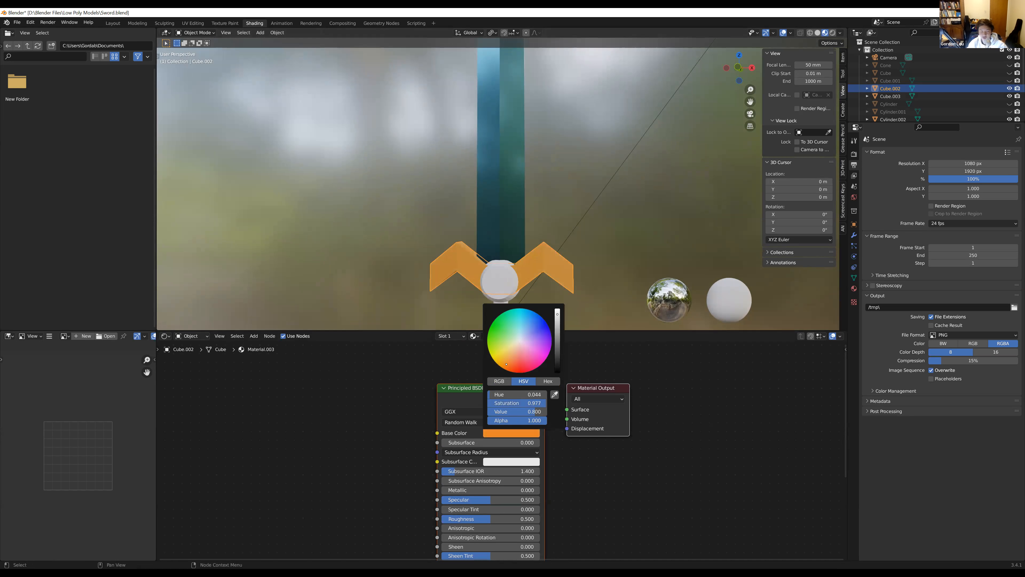
scroll(507, 365, down, 10)
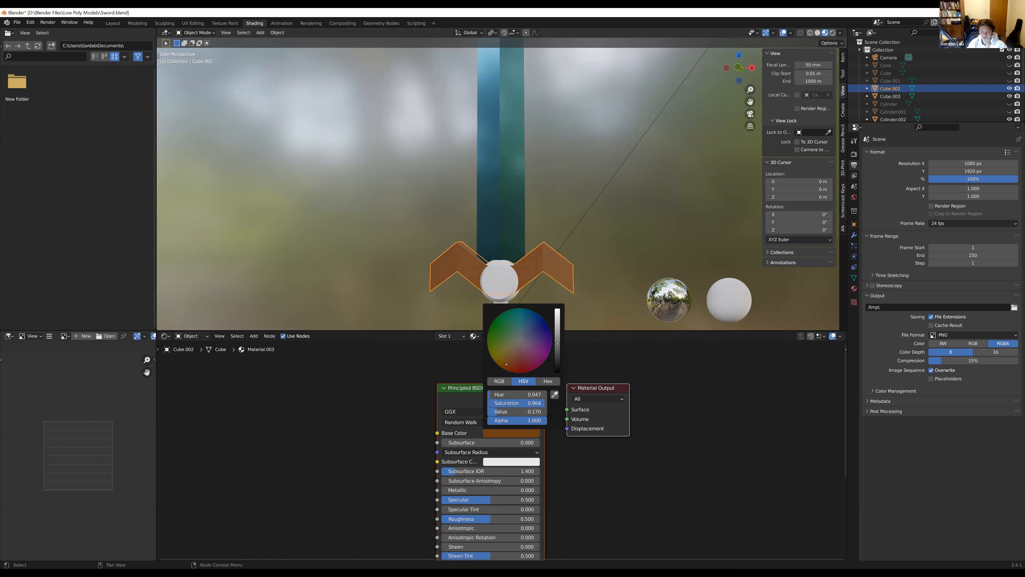
middle_drag(519, 265, 529, 283)
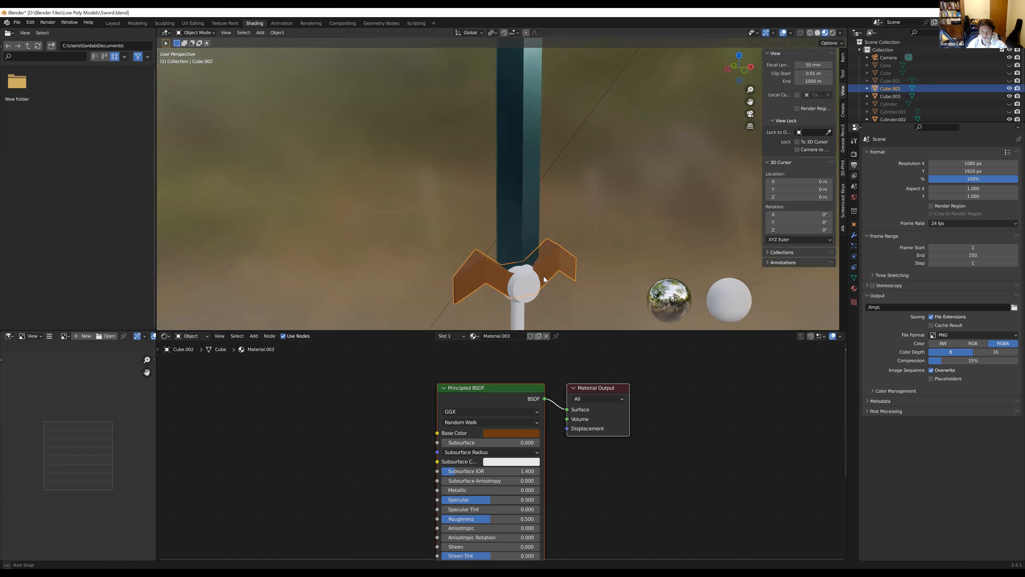
Set the crossguard material's Roughness to 0.911 and Specular to 0.246, checking the look from several angles
scroll(523, 479, up, 5)
middle_drag(489, 433, 491, 428)
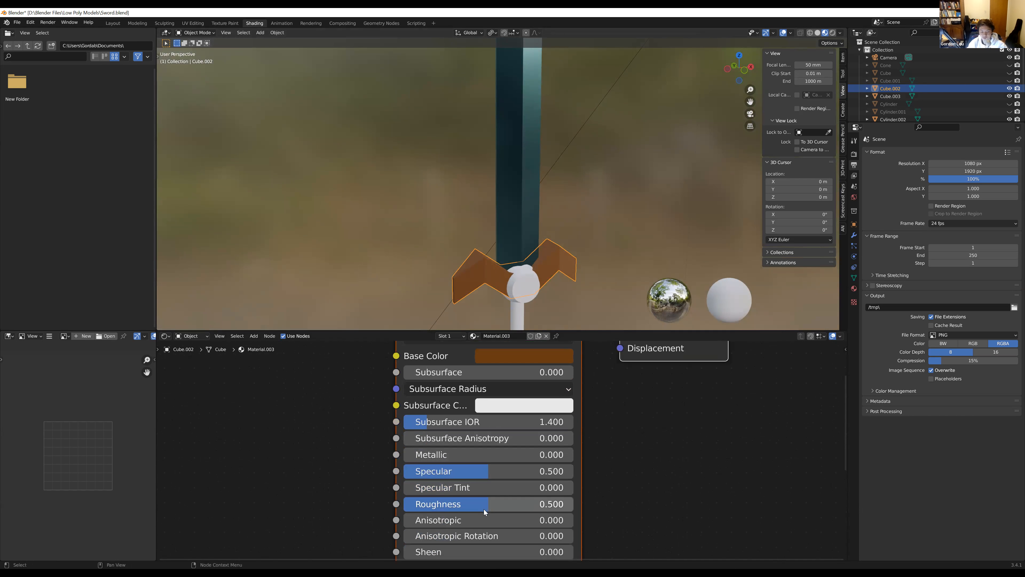
drag(483, 508, 559, 508)
middle_drag(625, 277, 680, 292)
drag(481, 471, 452, 471)
middle_drag(521, 267, 522, 243)
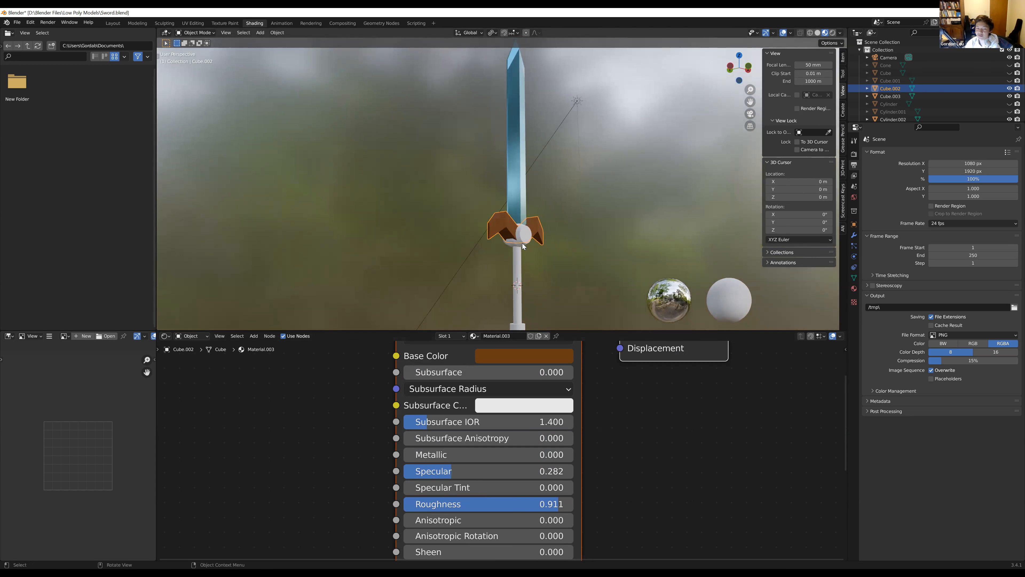
middle_drag(516, 135, 497, 262)
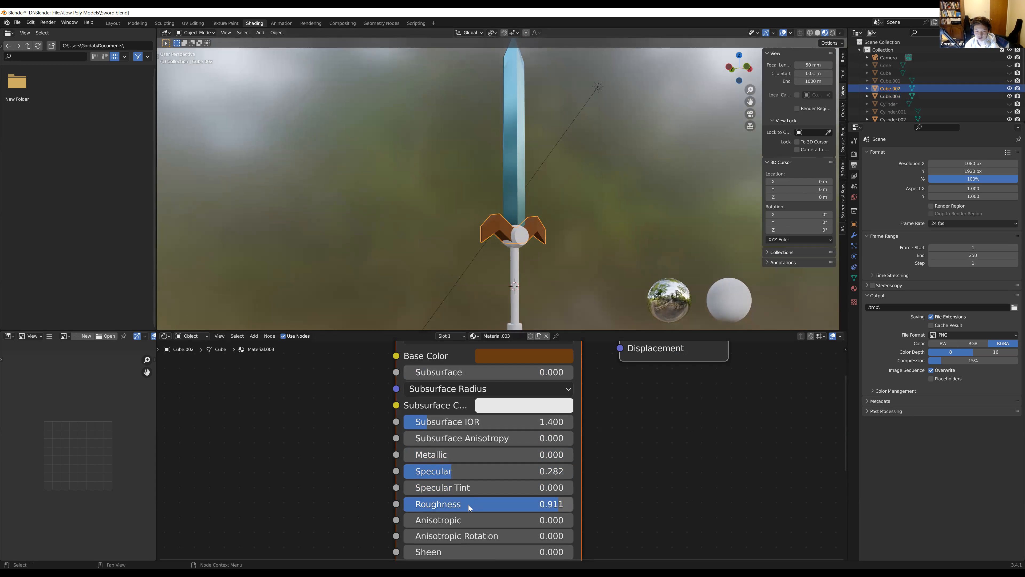
drag(515, 471, 508, 471)
click(629, 479)
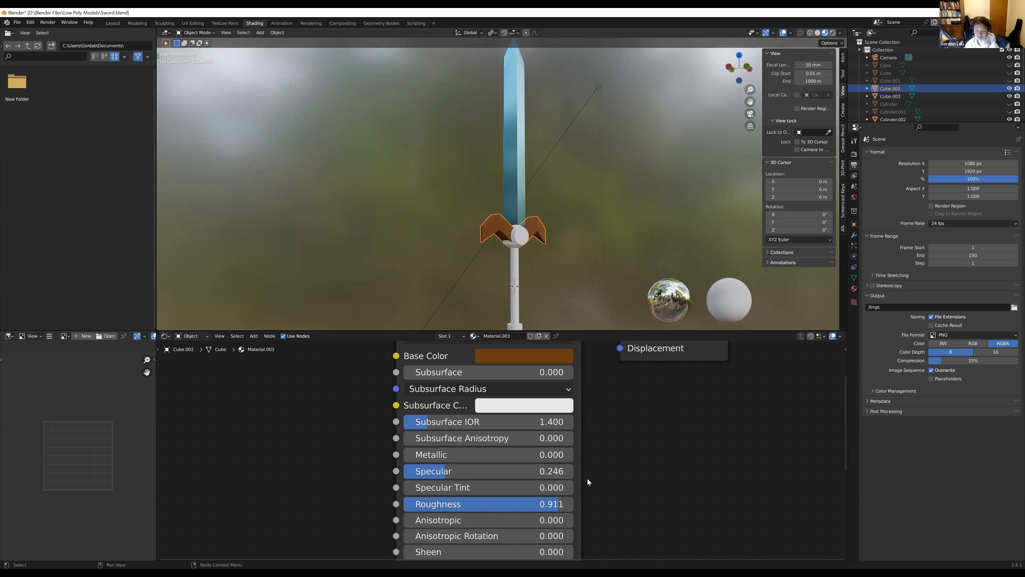
scroll(565, 480, down, 5)
middle_drag(565, 483, 569, 465)
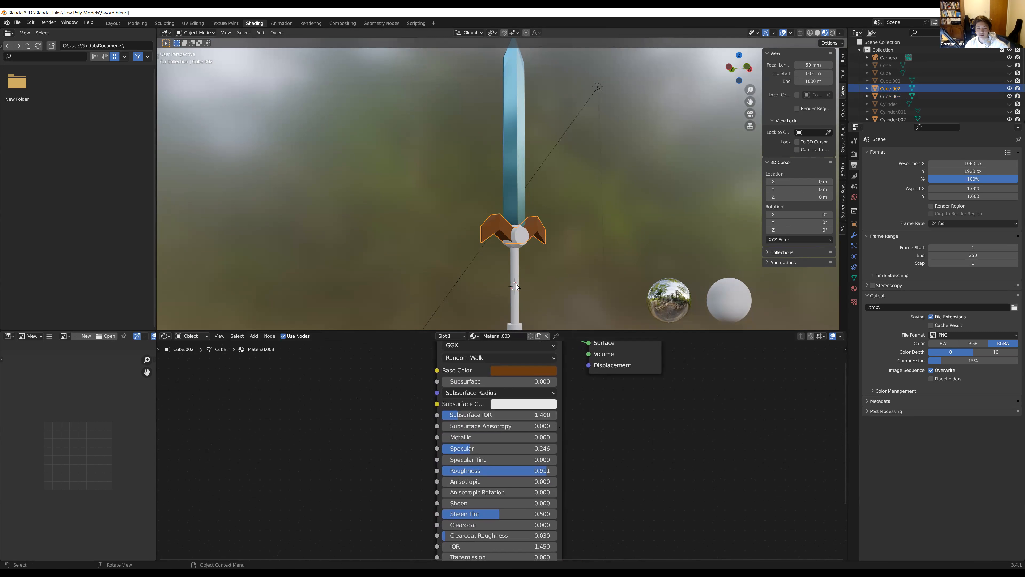
Give the round piece at the crossguard's centre a new material with a golden yellow Base Color
click(517, 287)
click(516, 235)
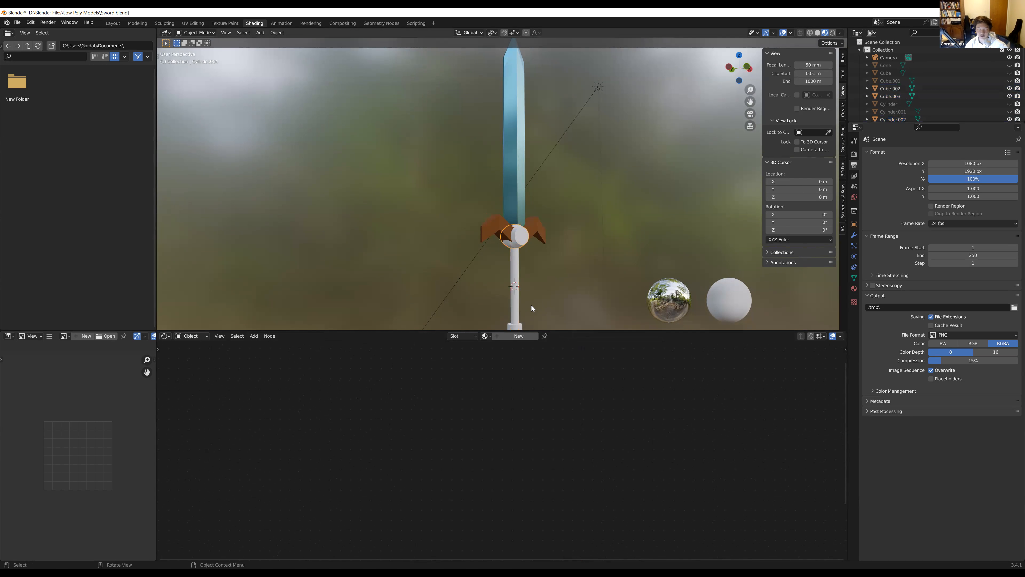
shift+middle_drag(531, 305, 493, 234)
scroll(533, 210, up, 3)
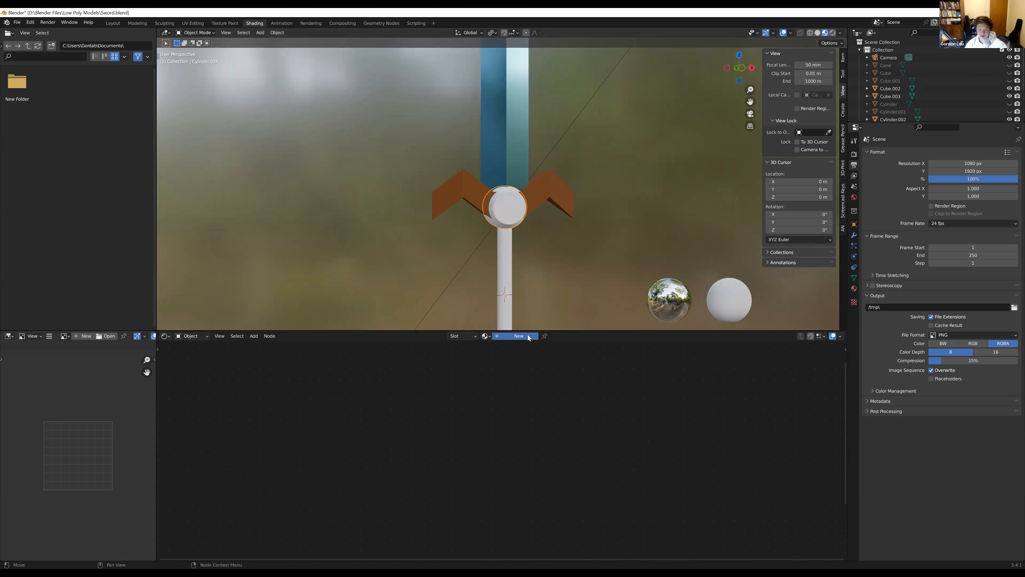
click(518, 335)
click(521, 372)
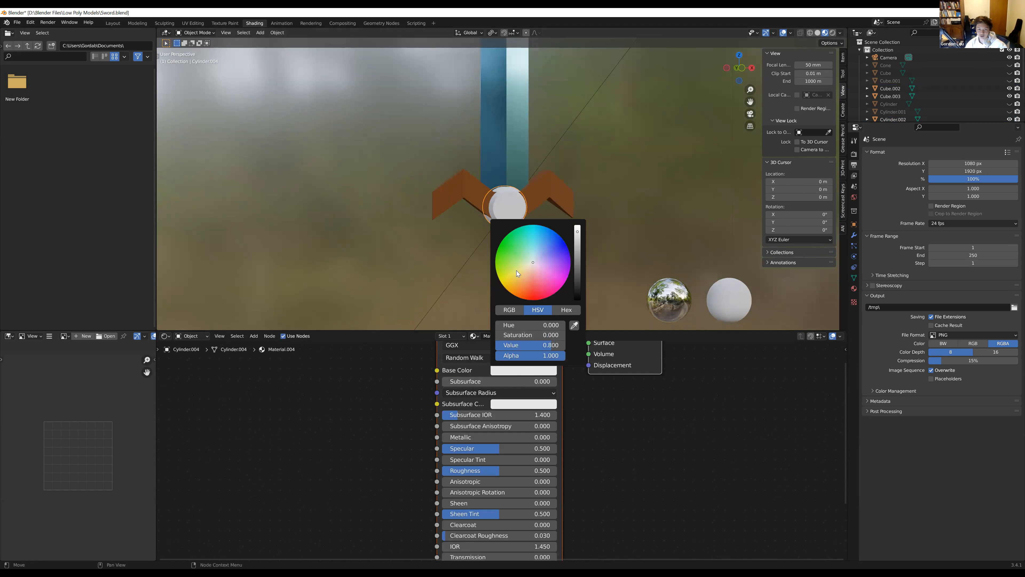
click(511, 277)
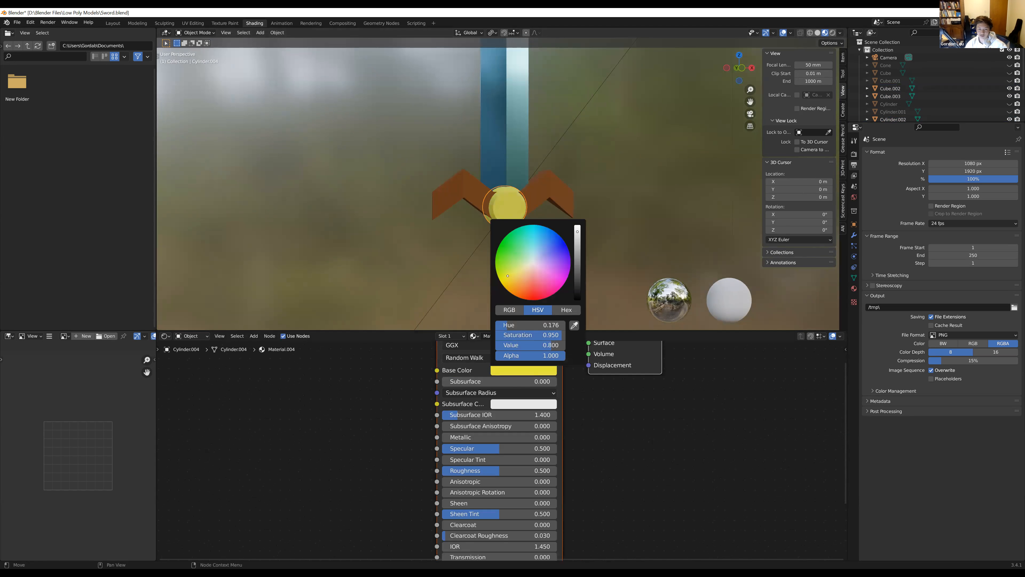
drag(509, 279, 512, 283)
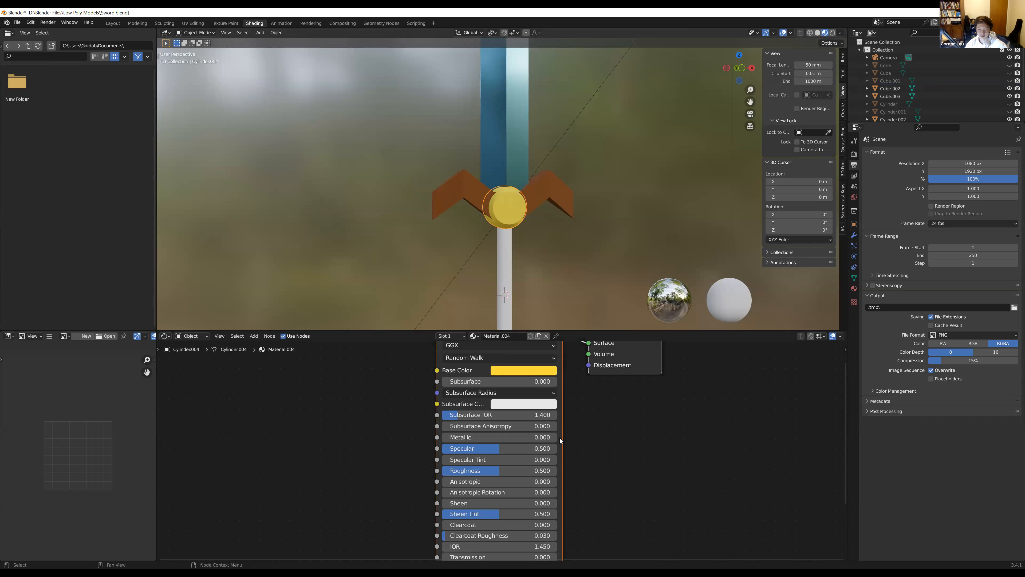
Set the golden centre piece's Roughness to 0.000 and inspect it from several angles
drag(498, 471, 458, 471)
middle_drag(434, 189, 481, 180)
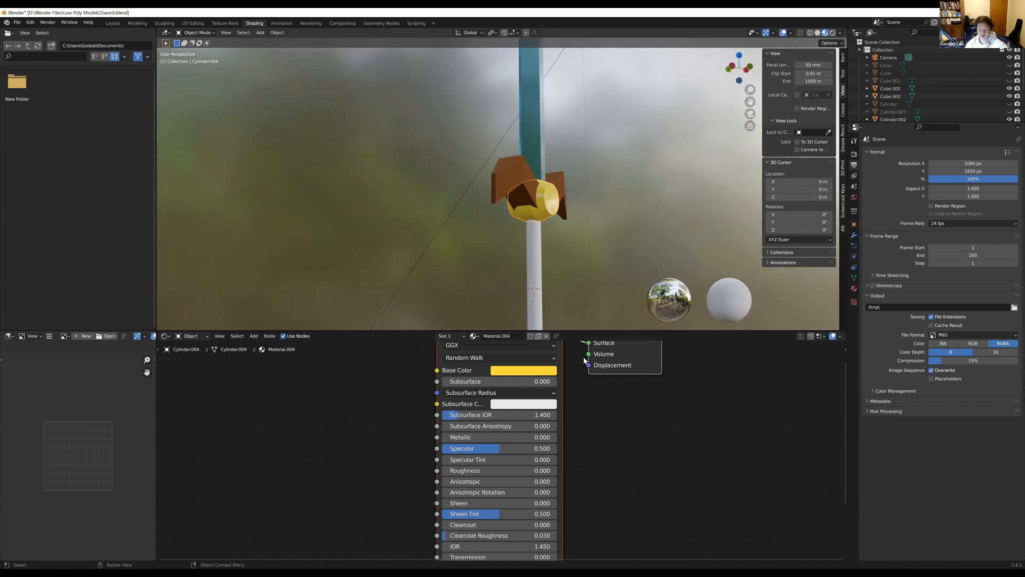
scroll(584, 359, up, 5)
scroll(576, 235, up, 3)
shift+middle_drag(561, 218, 478, 197)
Set the golden centre piece's Metallic to 0.819 and Specular to 0.548
drag(465, 430, 603, 430)
scroll(525, 245, down, 3)
middle_drag(521, 243, 492, 268)
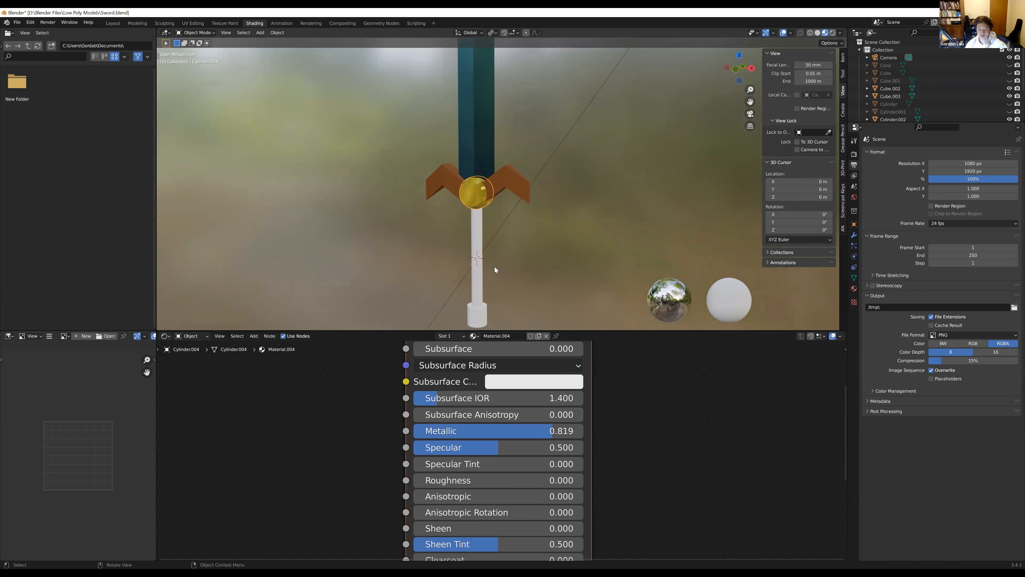
mouse_move(501, 447)
mouse_down()
mouse_move(567, 447)
mouse_move(507, 447)
mouse_up()
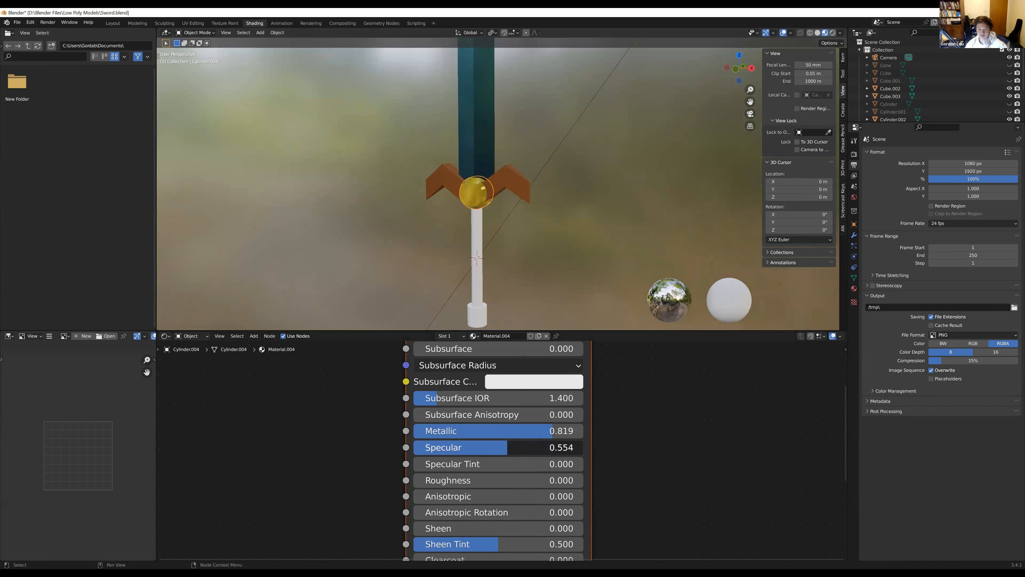
middle_drag(516, 241, 495, 246)
scroll(545, 237, down, 2)
scroll(467, 275, up, 4)
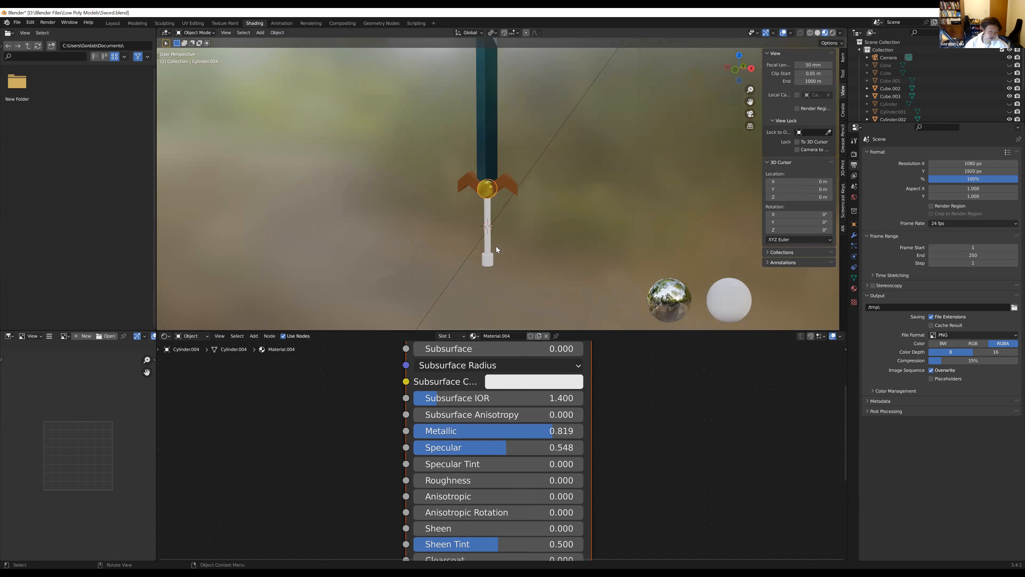
Select the uncoloured pommel at the end of the sword's handle
click(489, 225)
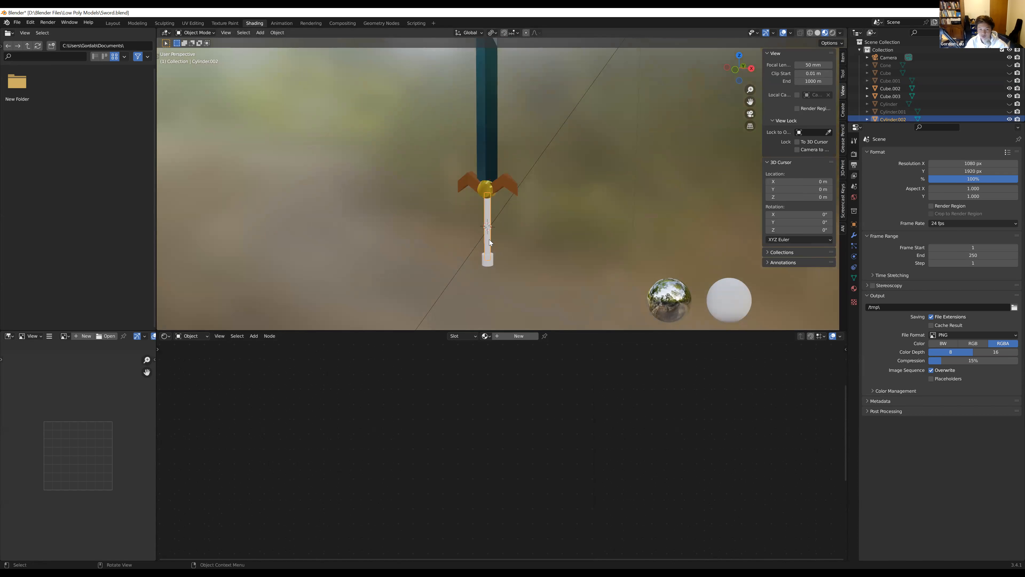
click(489, 259)
click(491, 245)
click(488, 261)
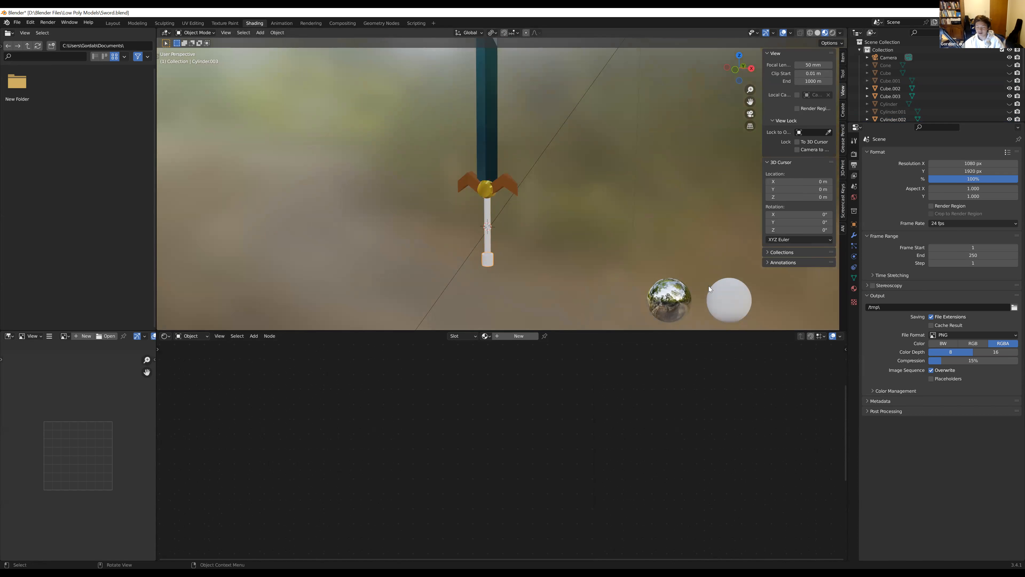
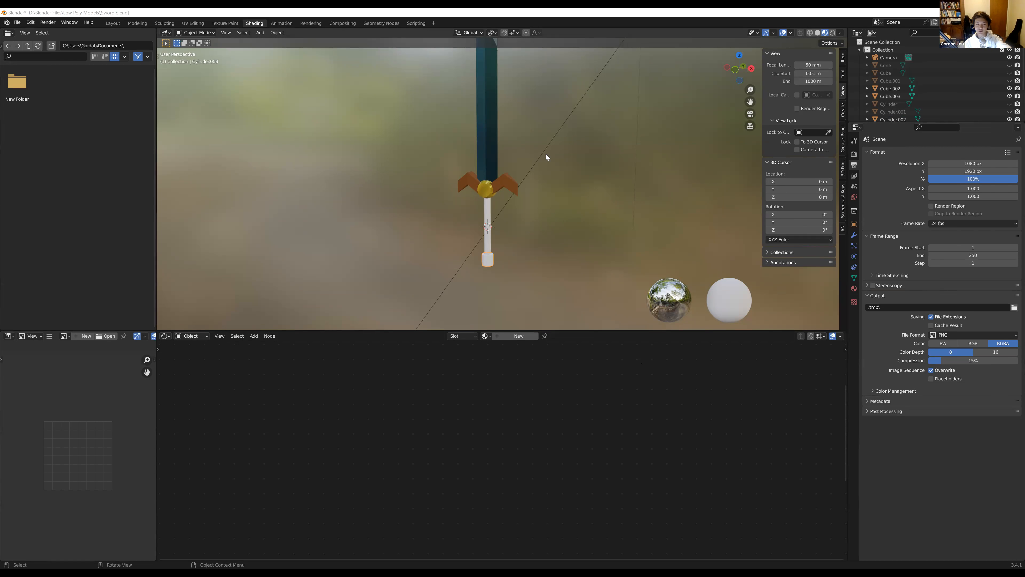
middle_drag(498, 193, 364, 82)
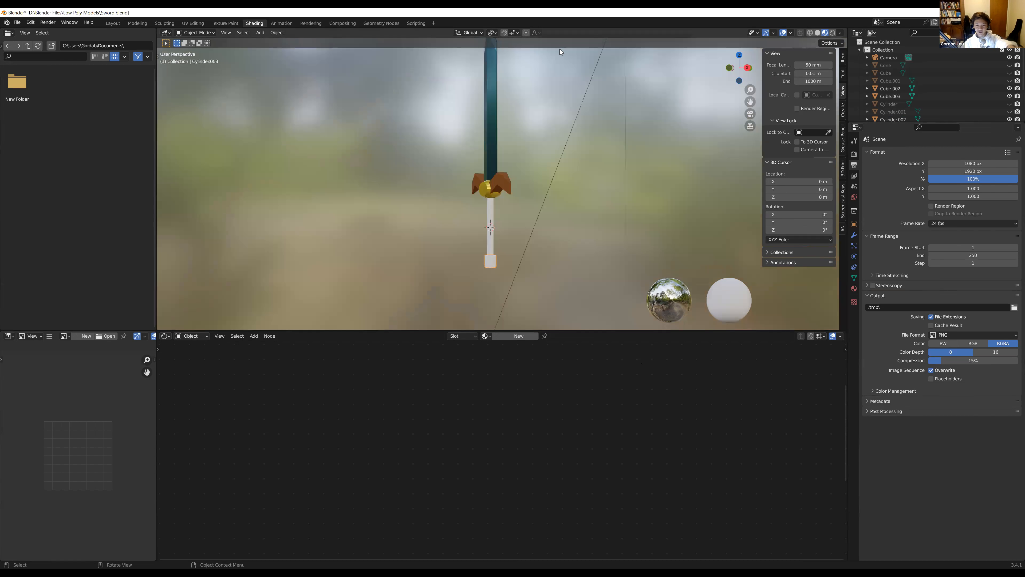
drag(366, 94, 588, 279)
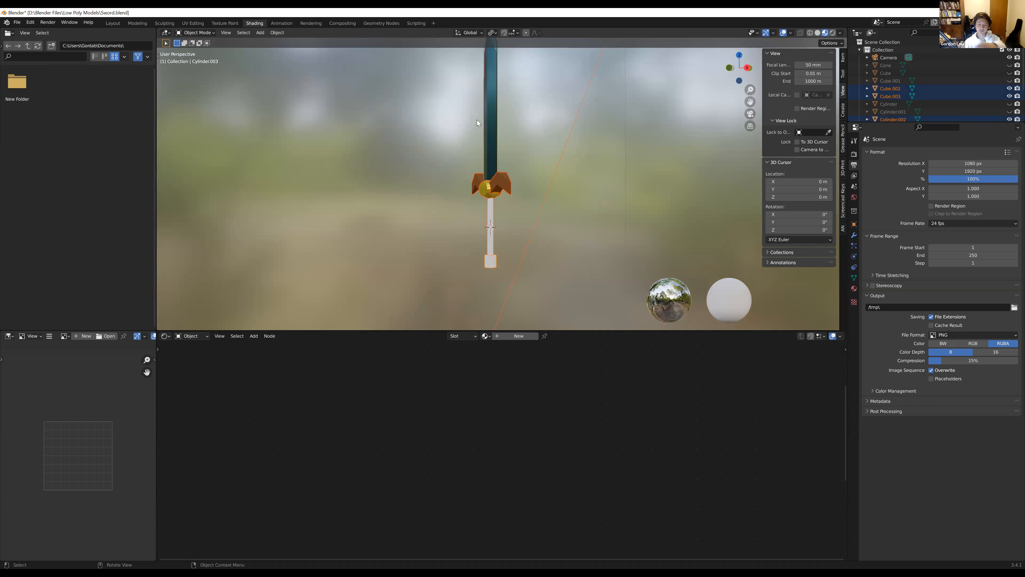
click(515, 303)
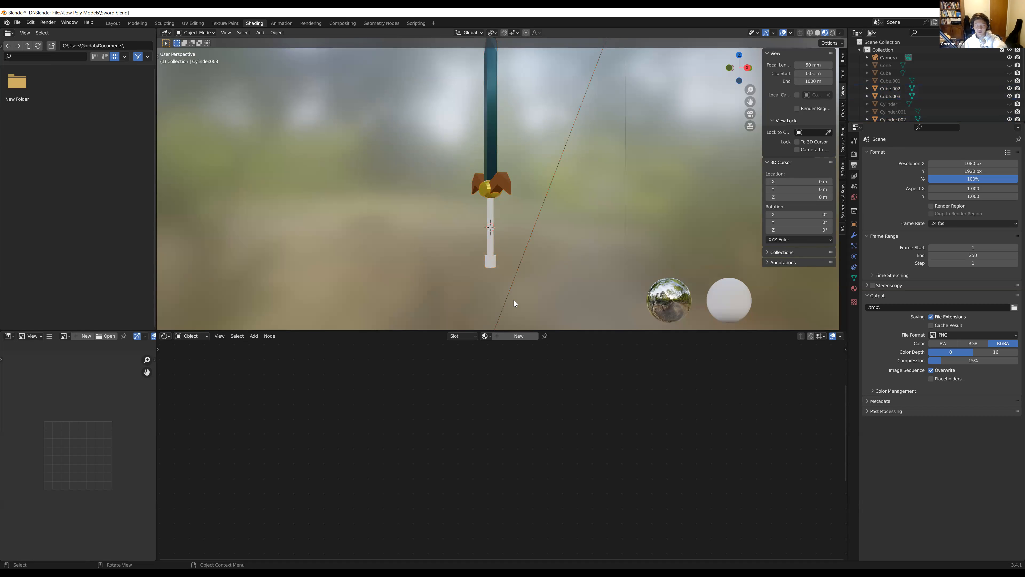
middle_drag(599, 202, 621, 204)
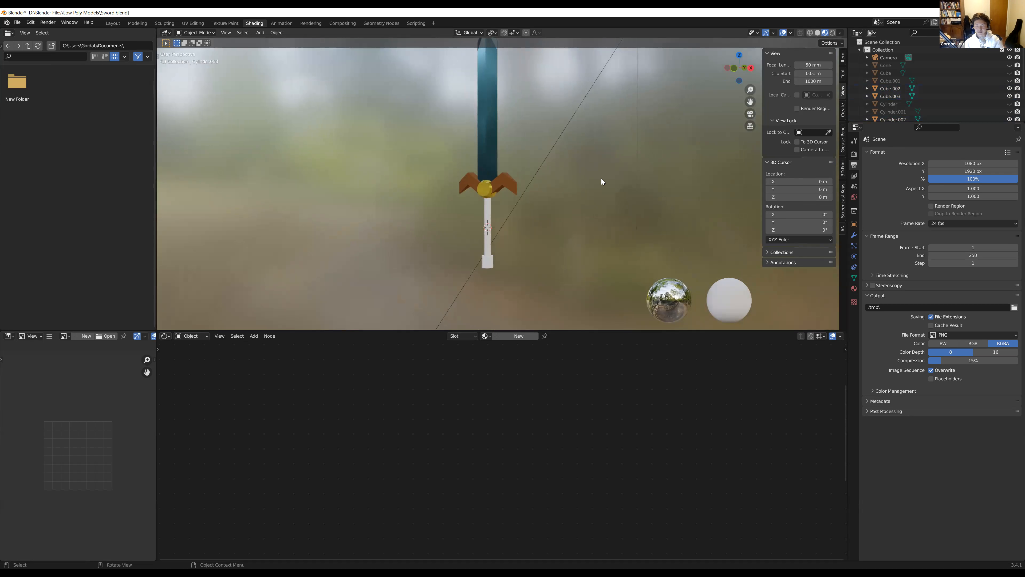
middle_drag(678, 155, 650, 182)
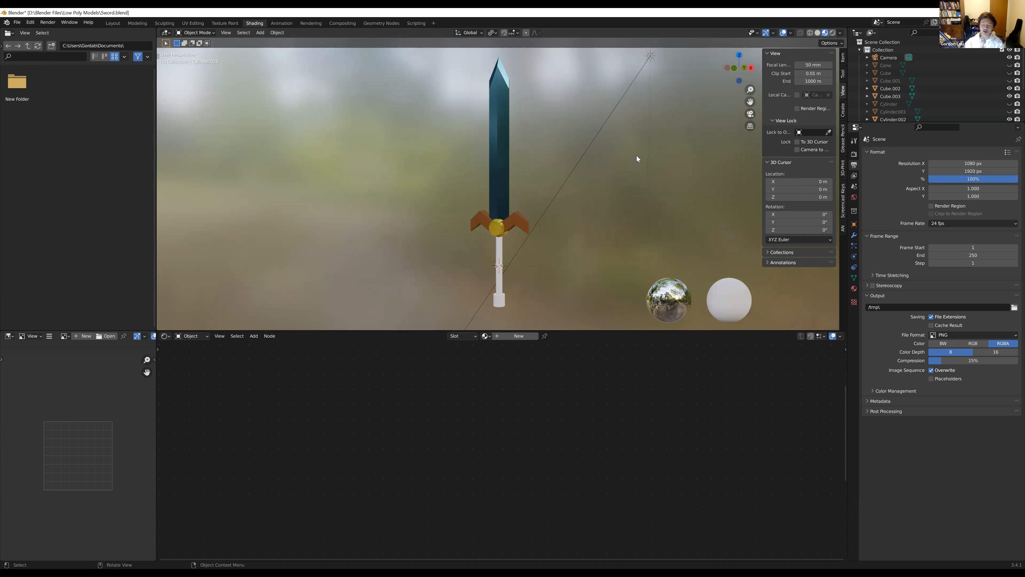
Delete the existing camera above the sword from the scene
scroll(632, 171, down, 2)
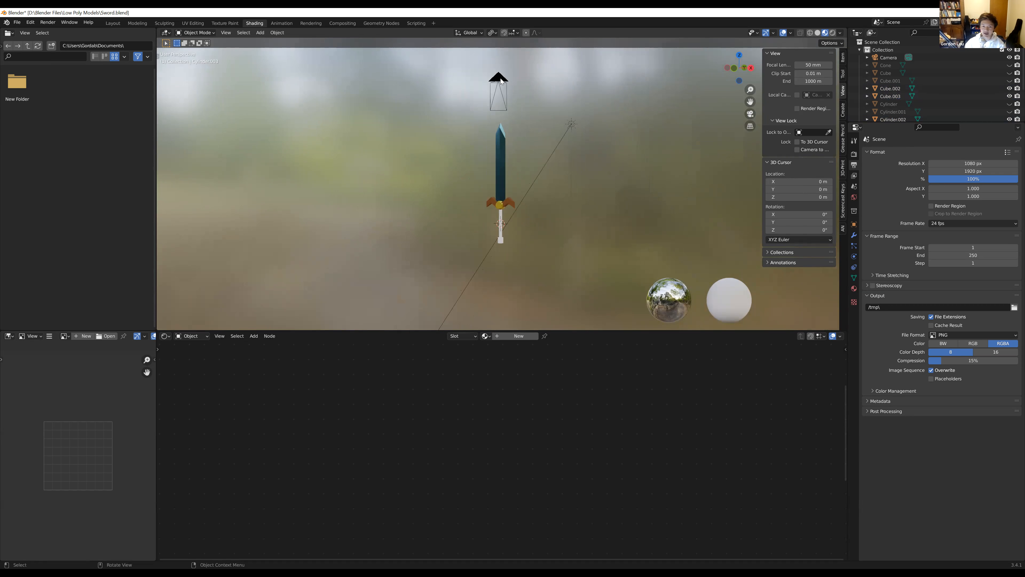
click(500, 81)
middle_drag(499, 110, 516, 121)
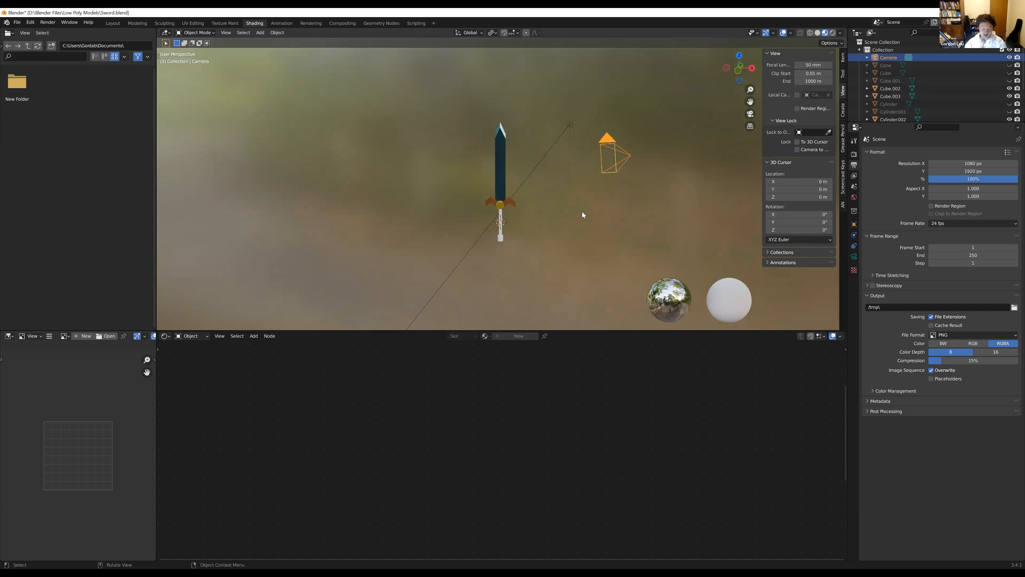
key(Delete)
middle_drag(582, 212, 487, 188)
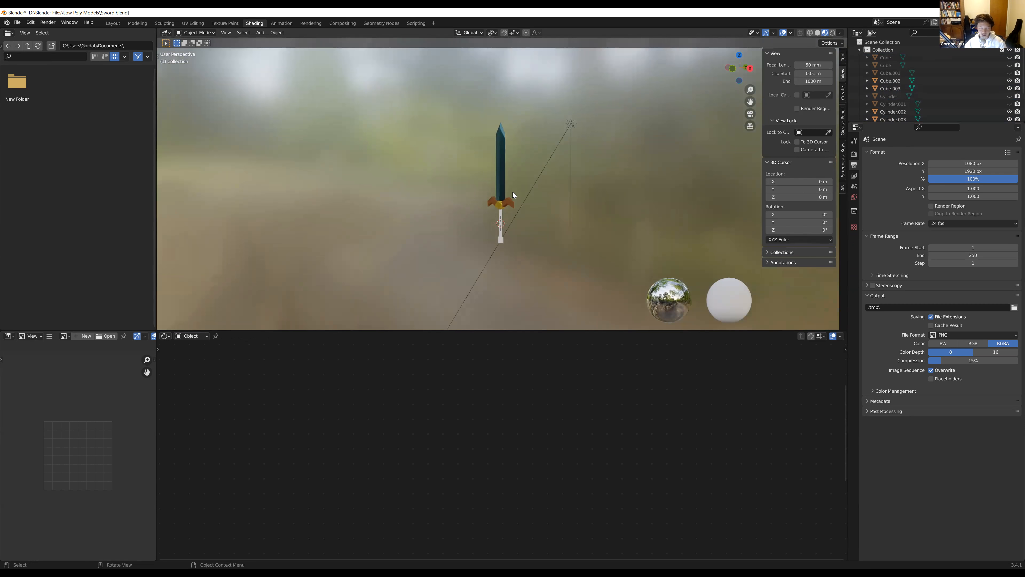
Add a new camera to the scene at the 3D cursor
key(shift+s)
right_click(482, 185)
key(shift+a)
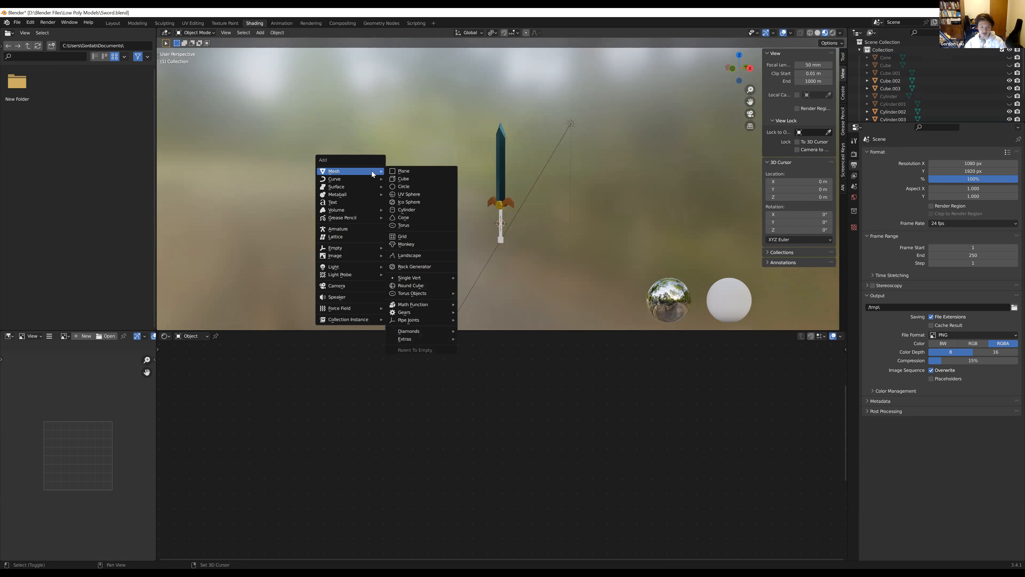
click(354, 292)
middle_drag(460, 205, 502, 206)
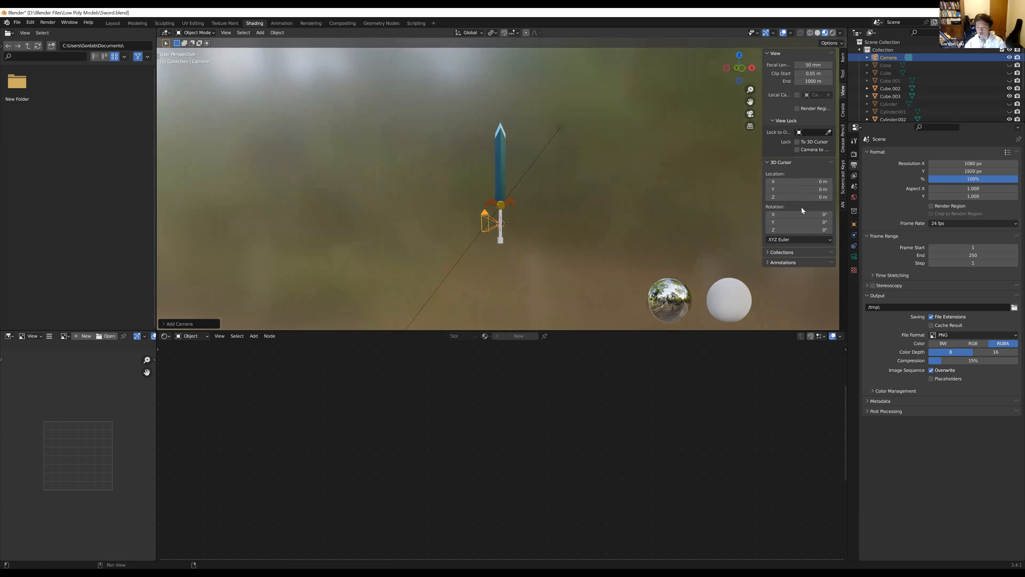
Set the render output resolution to 1920 px in X and 1080 px in Y
click(855, 176)
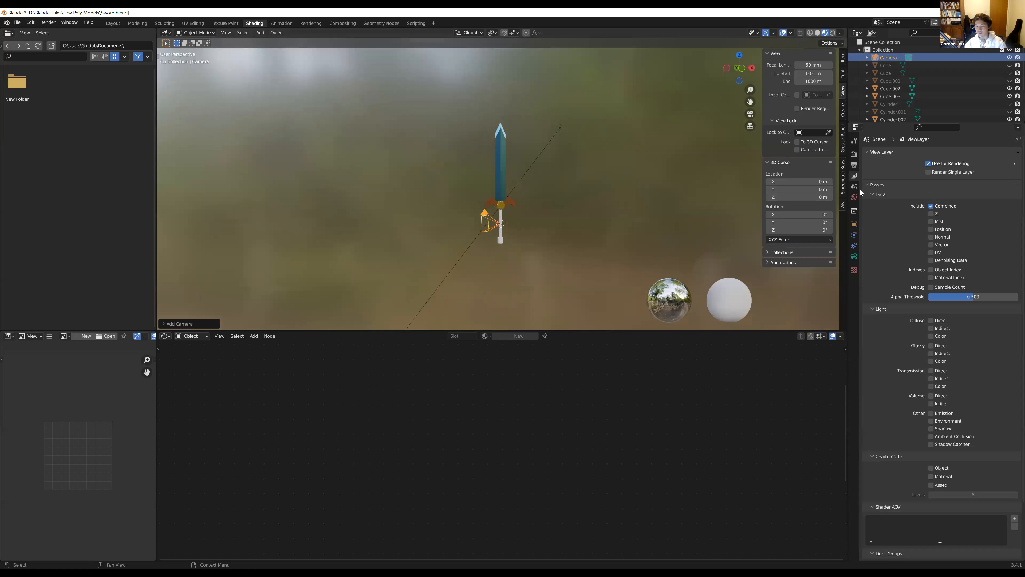
click(854, 165)
double_click(983, 163)
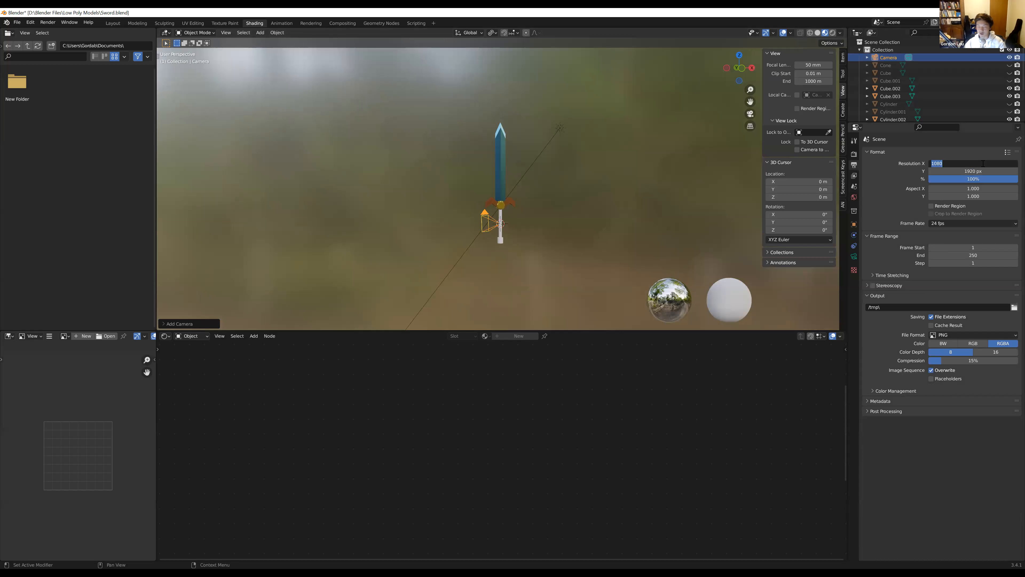
text(1920)
click(983, 170)
text(1080)
key(Return)
middle_drag(570, 183, 483, 220)
scroll(481, 218, up, 2)
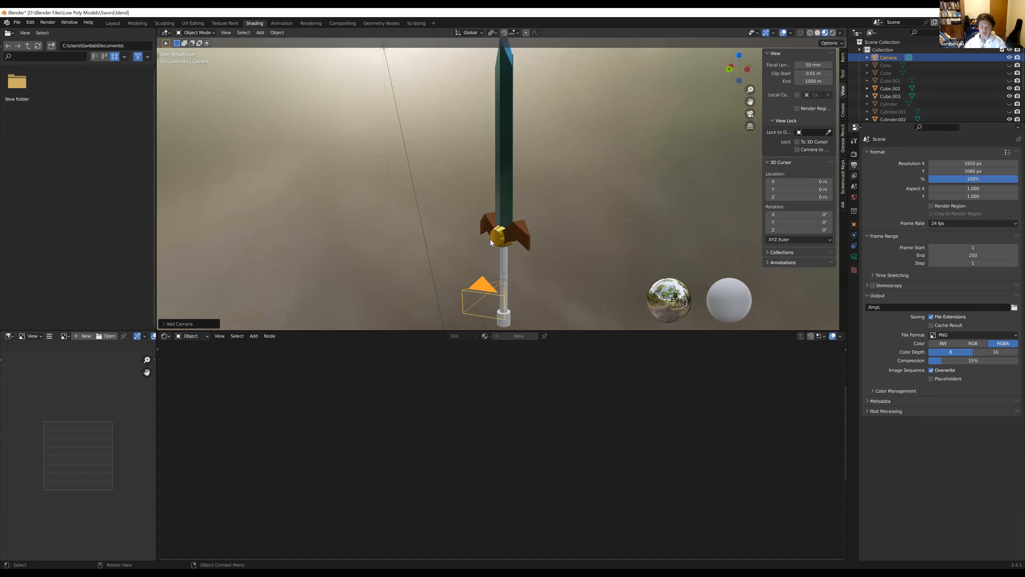
middle_drag(454, 240, 441, 219)
middle_drag(499, 239, 279, 243)
key(g)
right_click(607, 236)
middle_drag(412, 187, 393, 224)
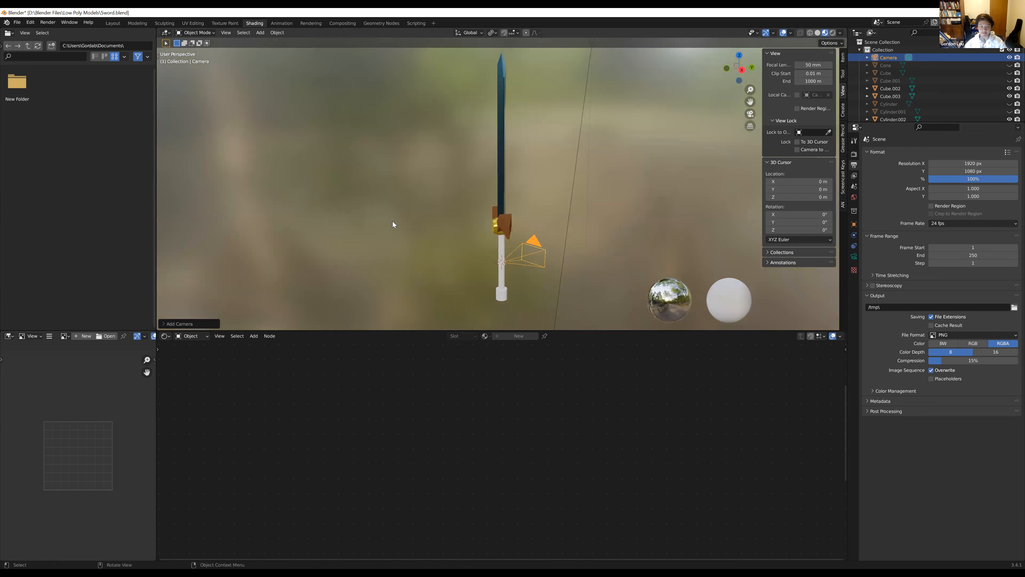
key(g)
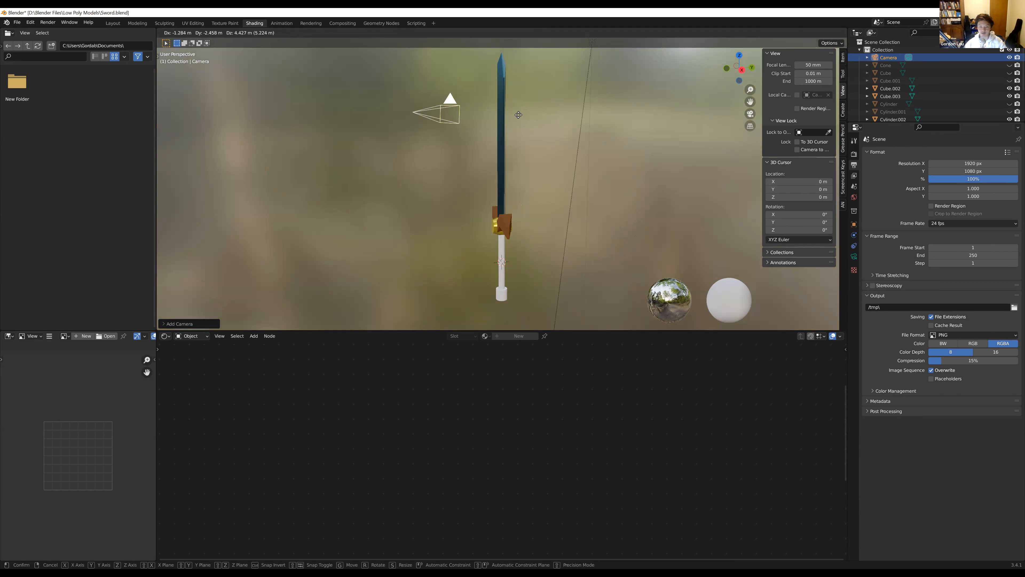
right_click(491, 138)
middle_drag(490, 137, 423, 154)
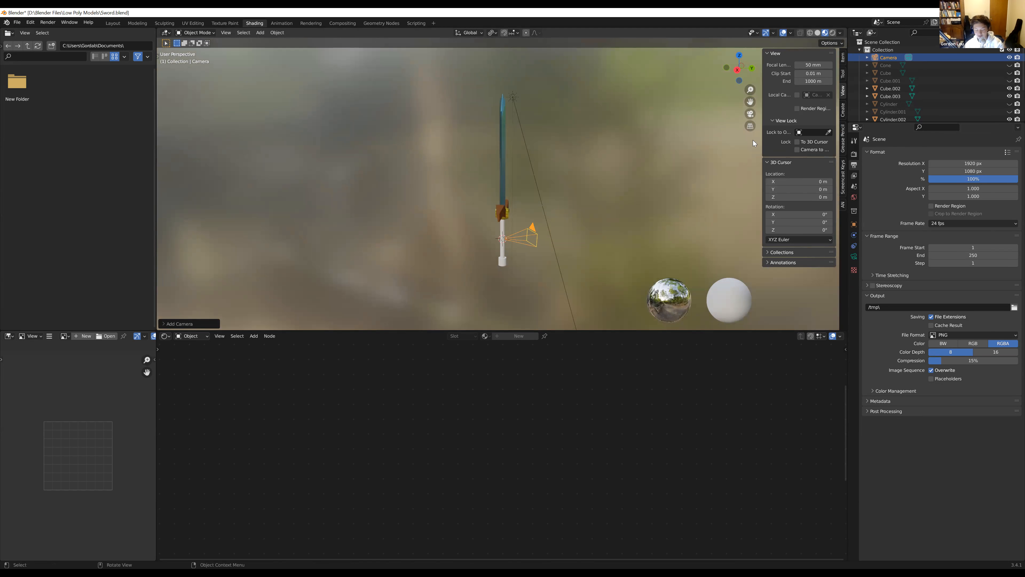
Hide the viewport sidebar and look at the scene through the new camera
key(n)
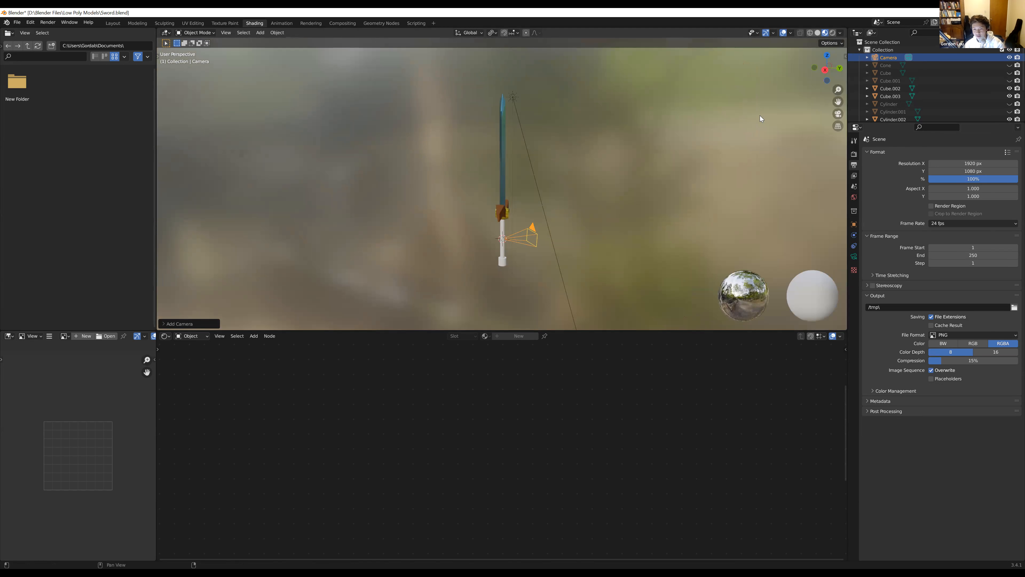
click(836, 113)
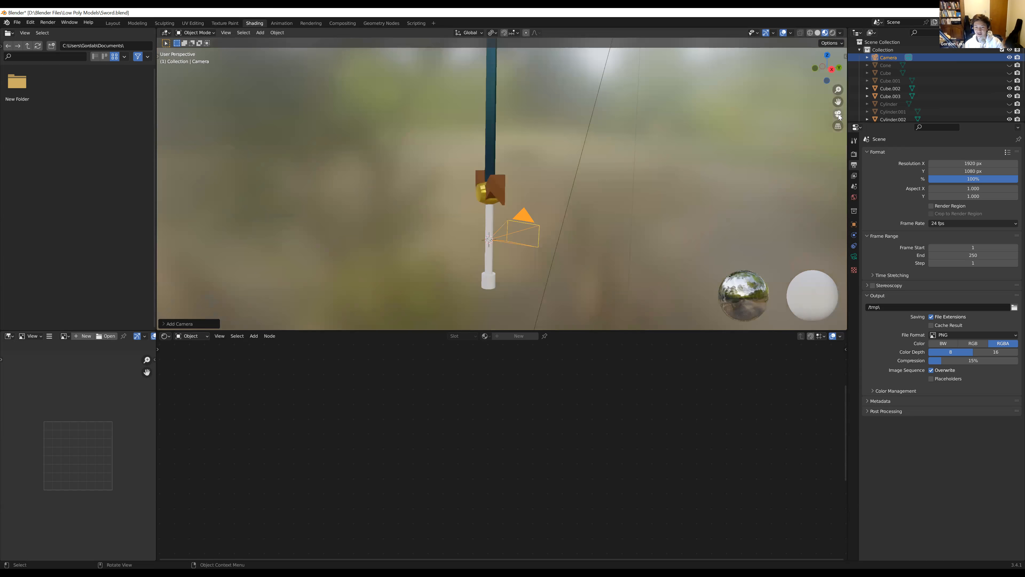
scroll(475, 156, up, 3)
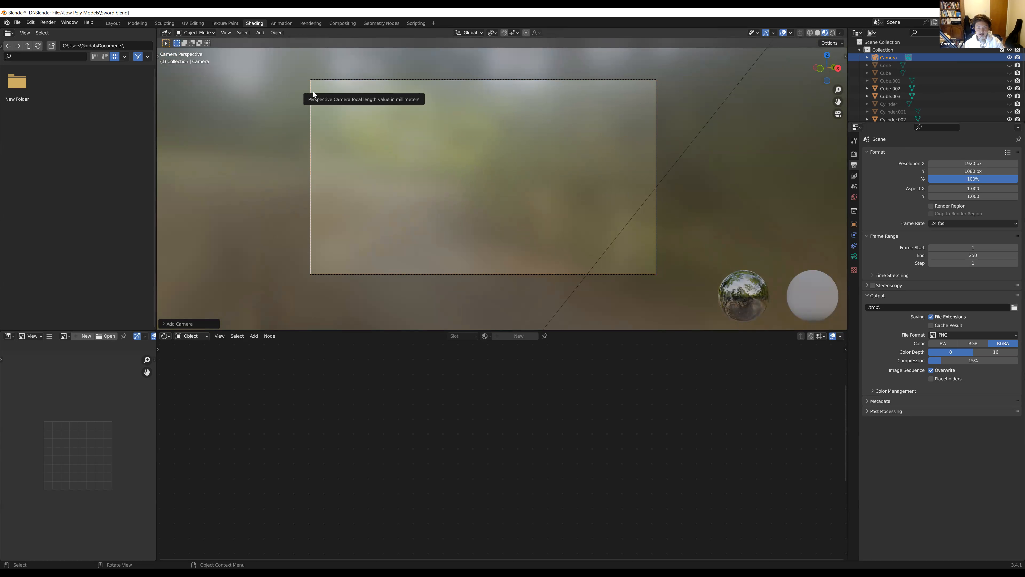
key(ctrl+b)
drag(285, 70, 687, 291)
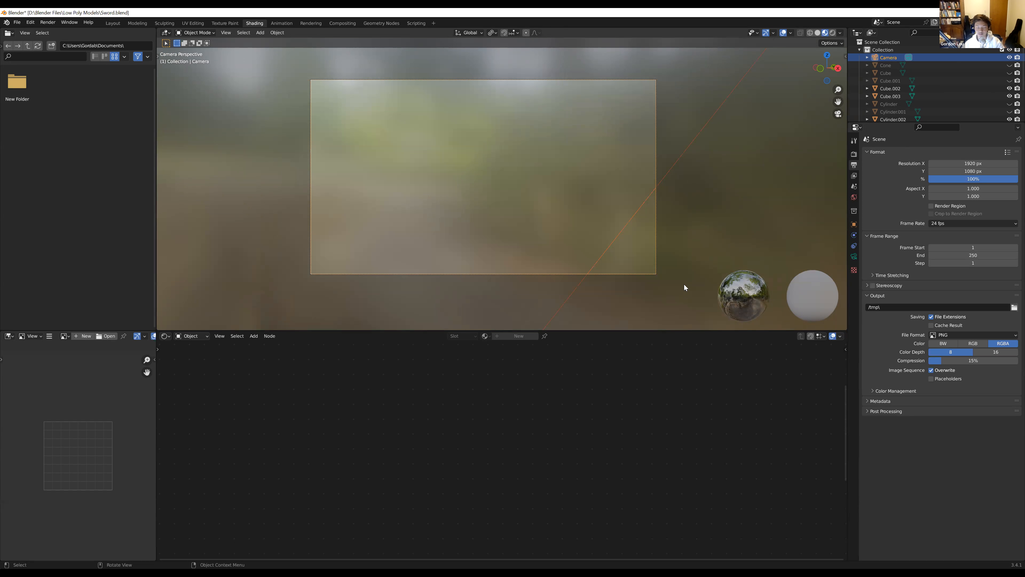
scroll(679, 272, down, 2)
scroll(541, 222, up, 1)
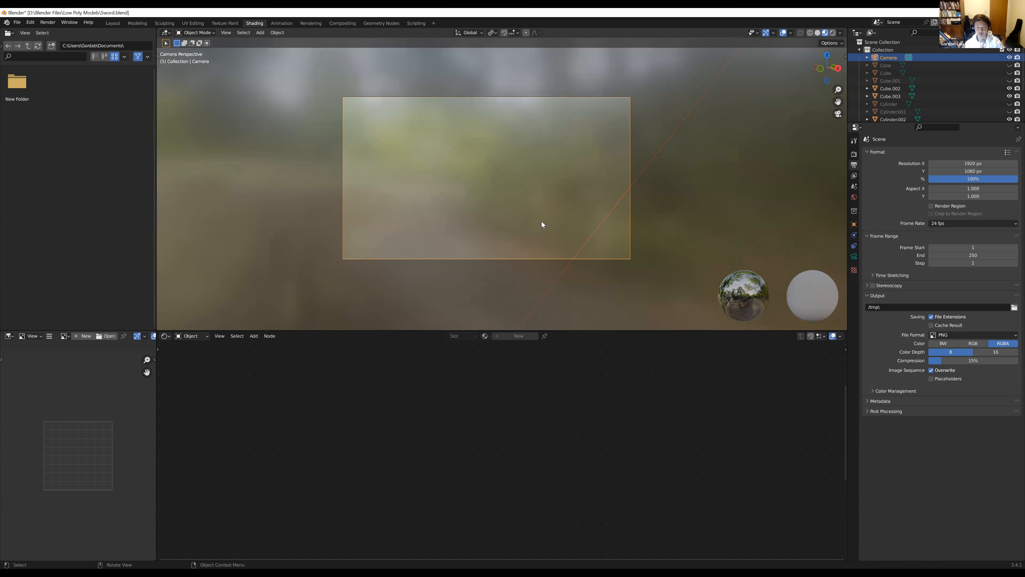
scroll(541, 222, up, 2)
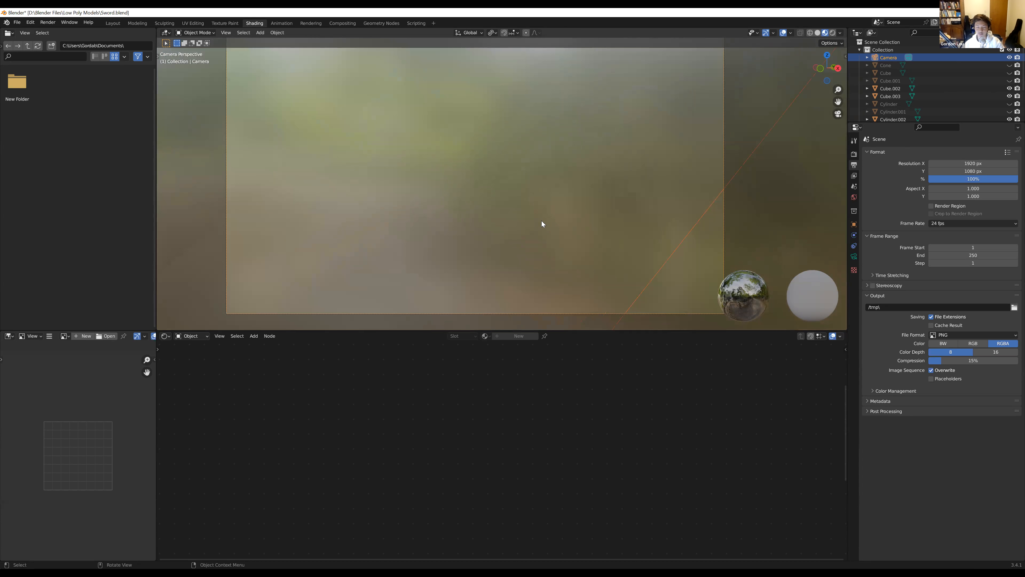
click(762, 187)
scroll(750, 208, down, 2)
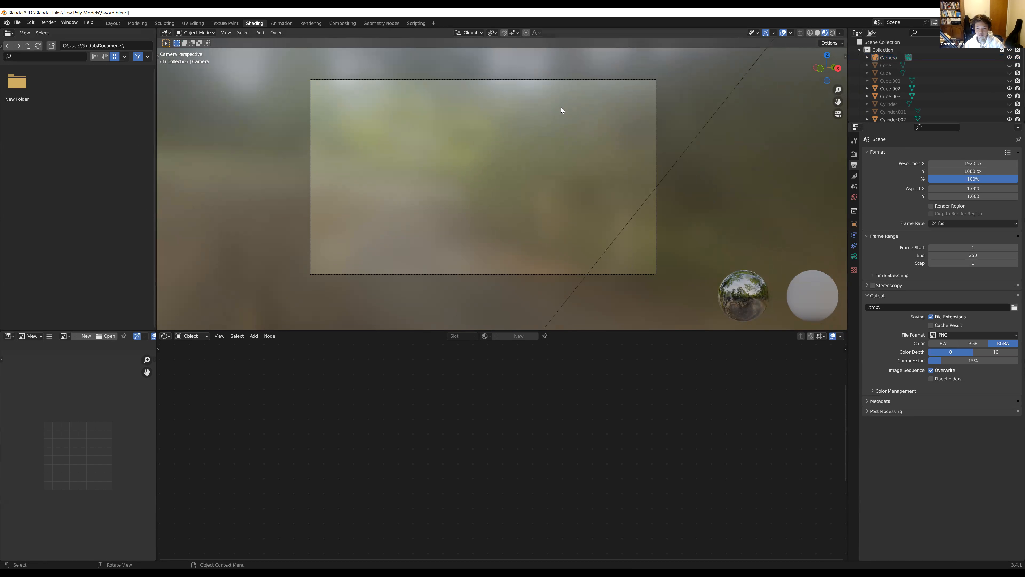
Lock the camera to the view so that viewport navigation moves the camera
key(n)
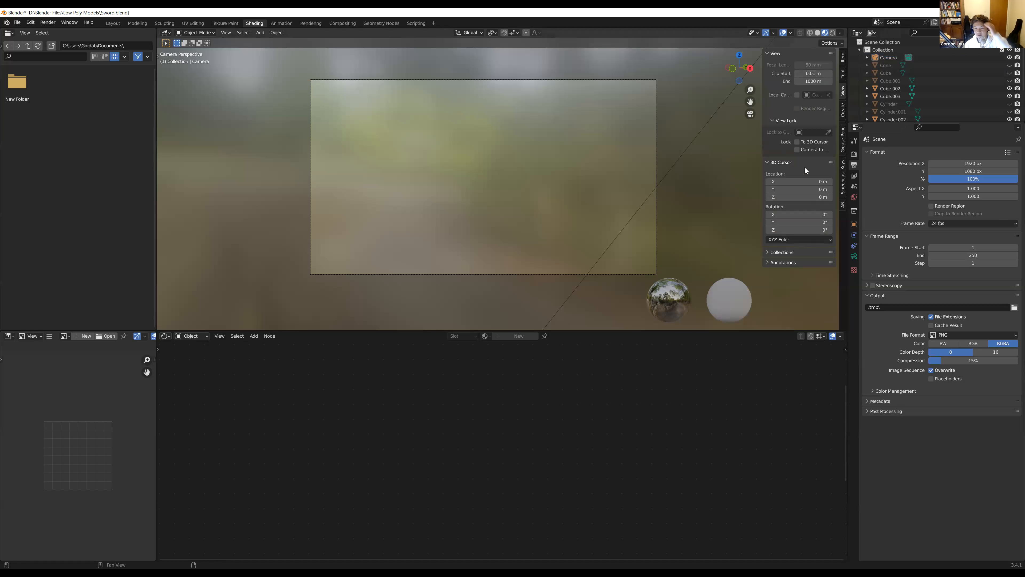
key(n)
key(n)
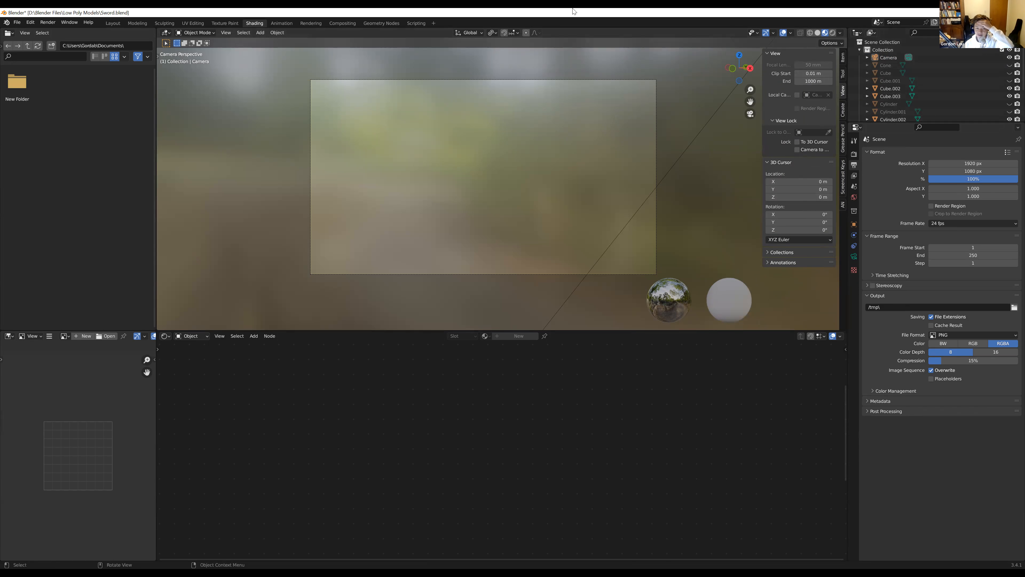
click(795, 149)
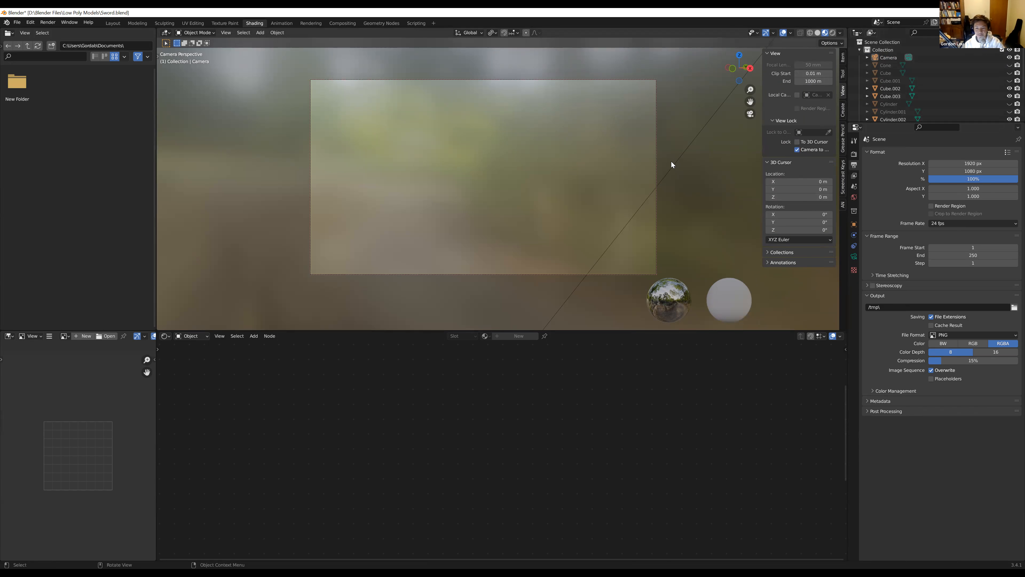
Pull back and orbit the locked camera until the whole sword sits upright inside the camera frame
scroll(675, 147, down, 1)
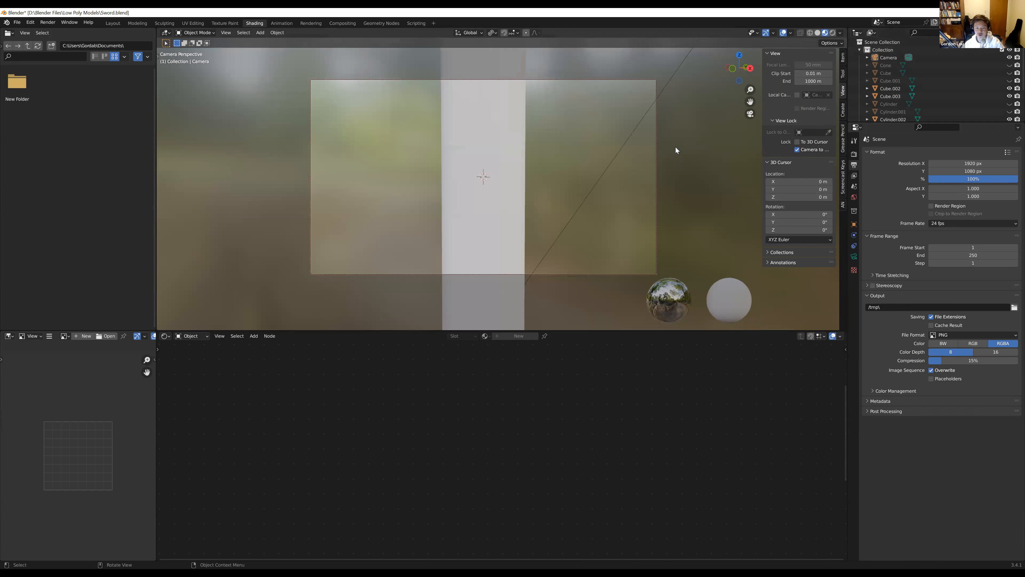
middle_drag(679, 198, 663, 117)
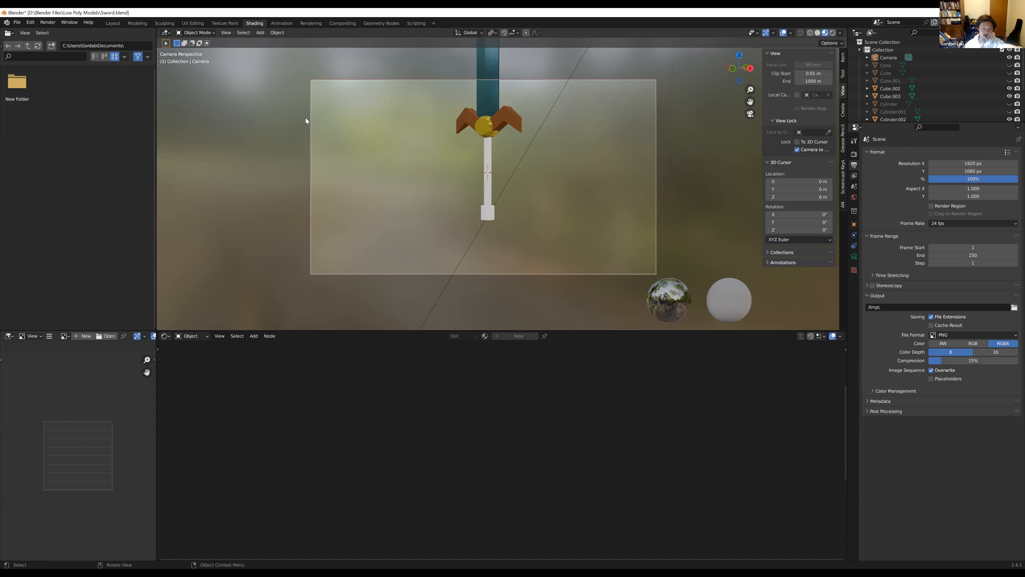
click(311, 128)
click(242, 160)
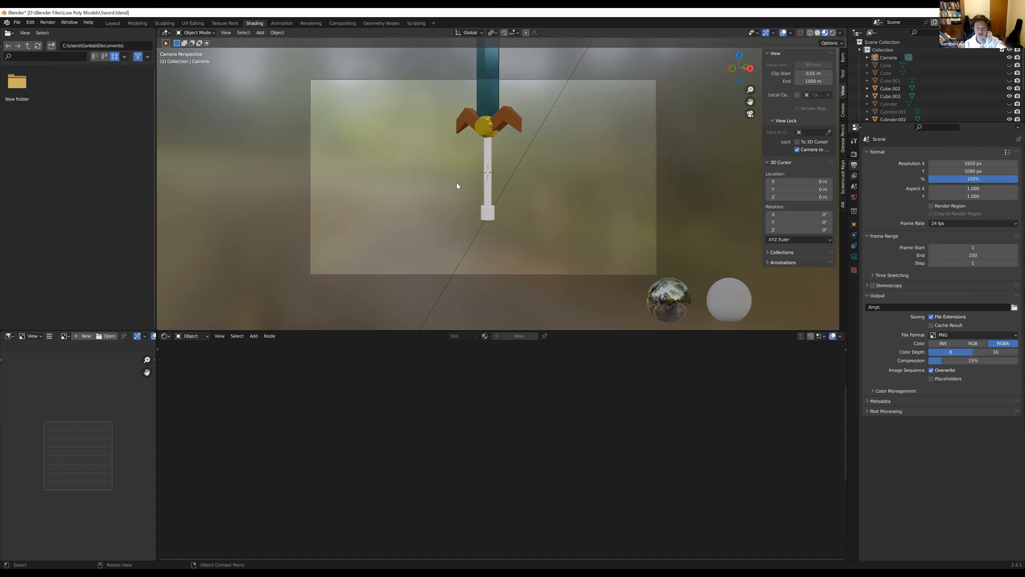
click(488, 94)
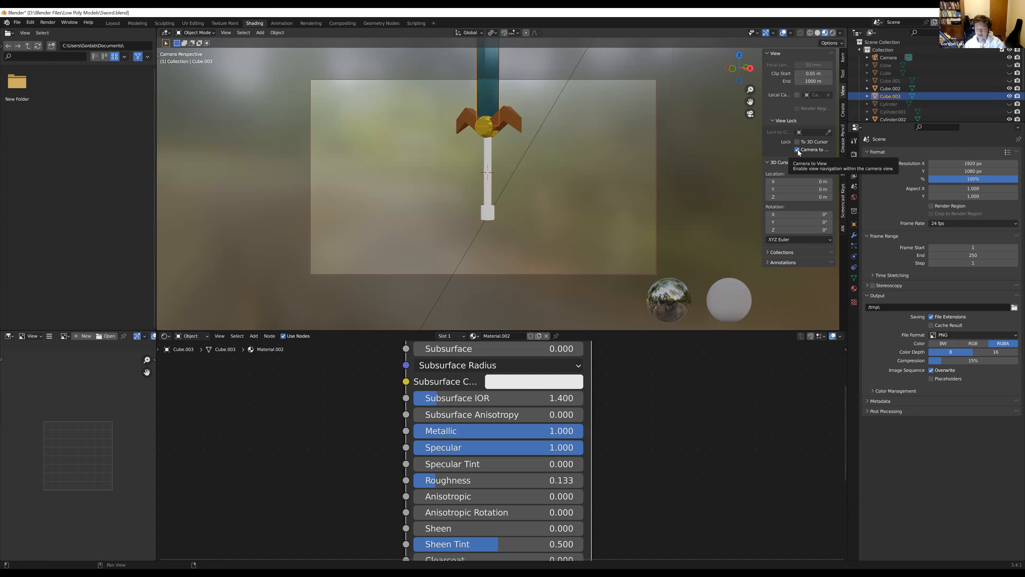
middle_drag(605, 149, 595, 121)
scroll(599, 183, down, 3)
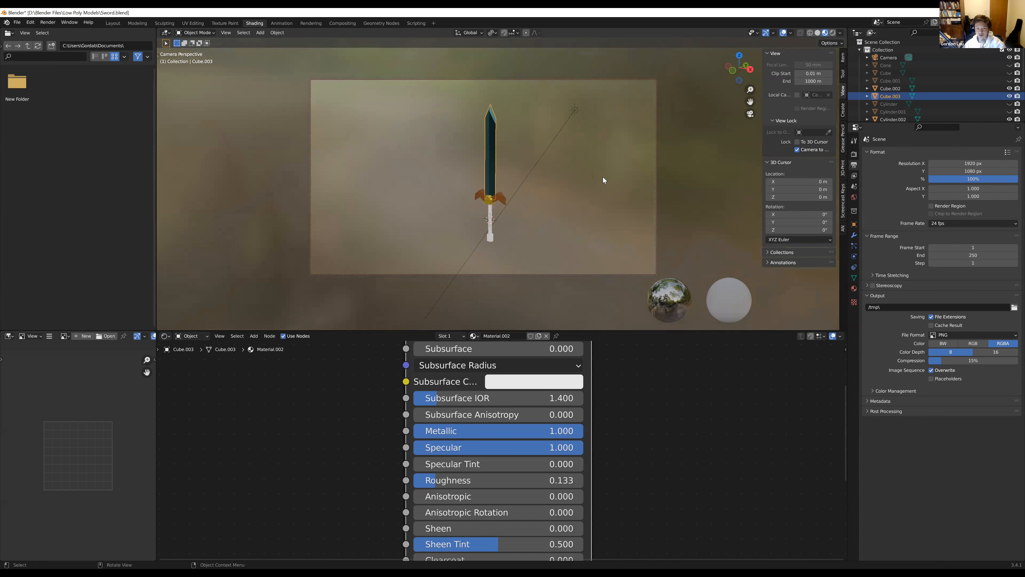
mouse_move(601, 174)
middle_down()
mouse_move(624, 153)
mouse_move(564, 131)
mouse_move(576, 186)
mouse_move(589, 114)
mouse_move(577, 142)
middle_up()
mouse_move(522, 169)
middle_down()
mouse_move(585, 170)
mouse_move(509, 165)
mouse_move(525, 163)
middle_up()
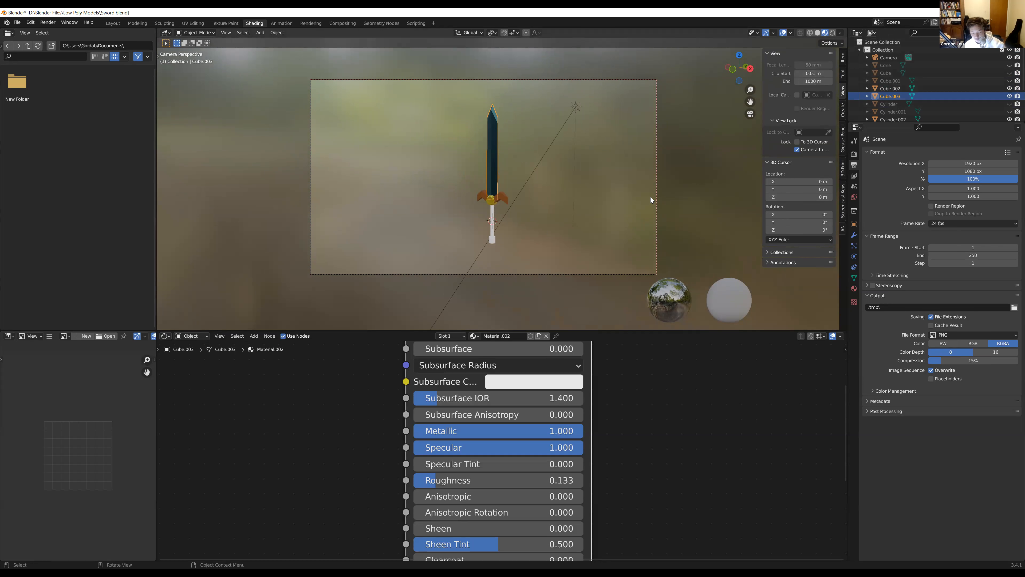
Reopen the viewport sidebar with the View Lock options, widened to show their full labels
key(n)
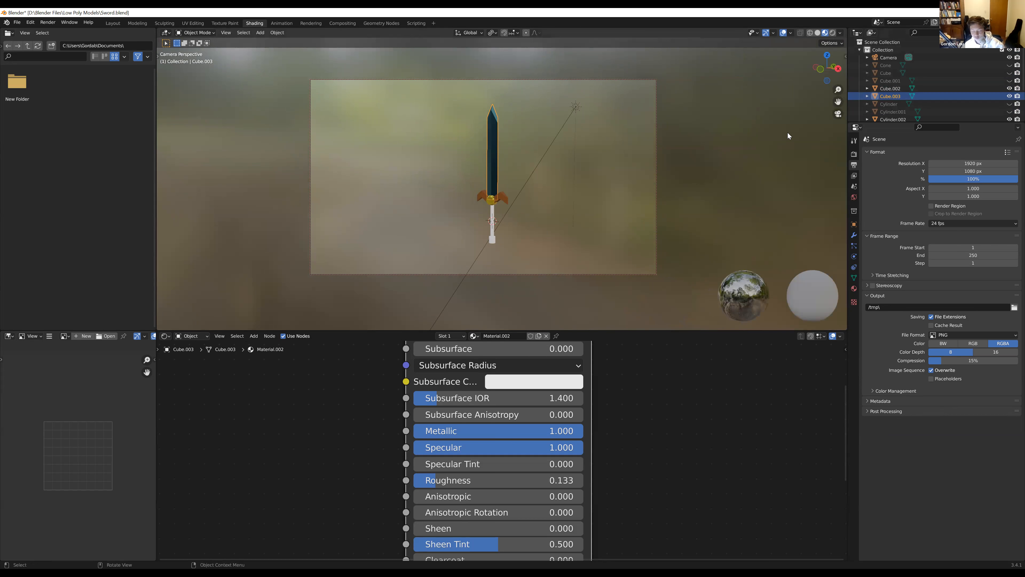
key(n)
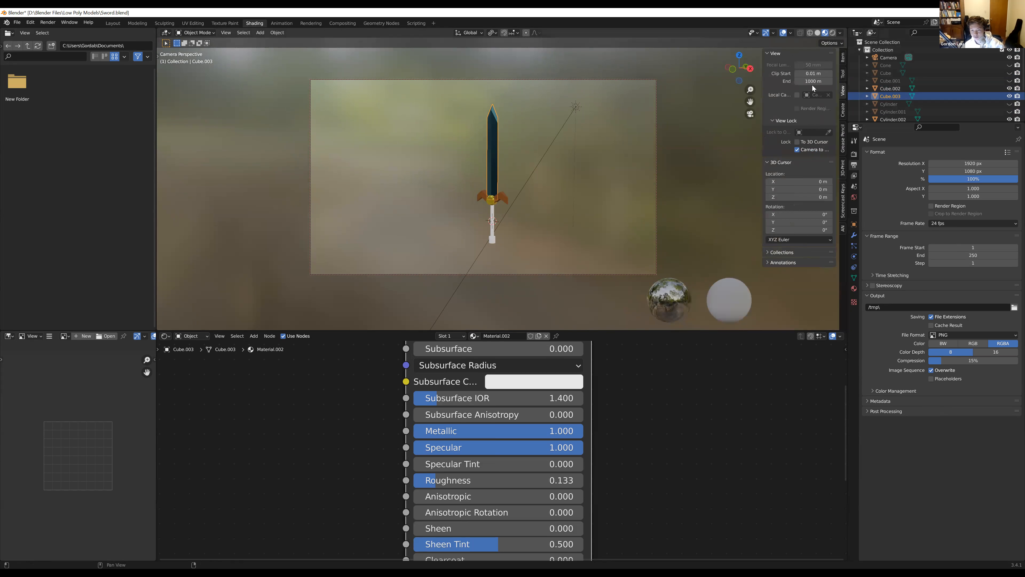
key(n)
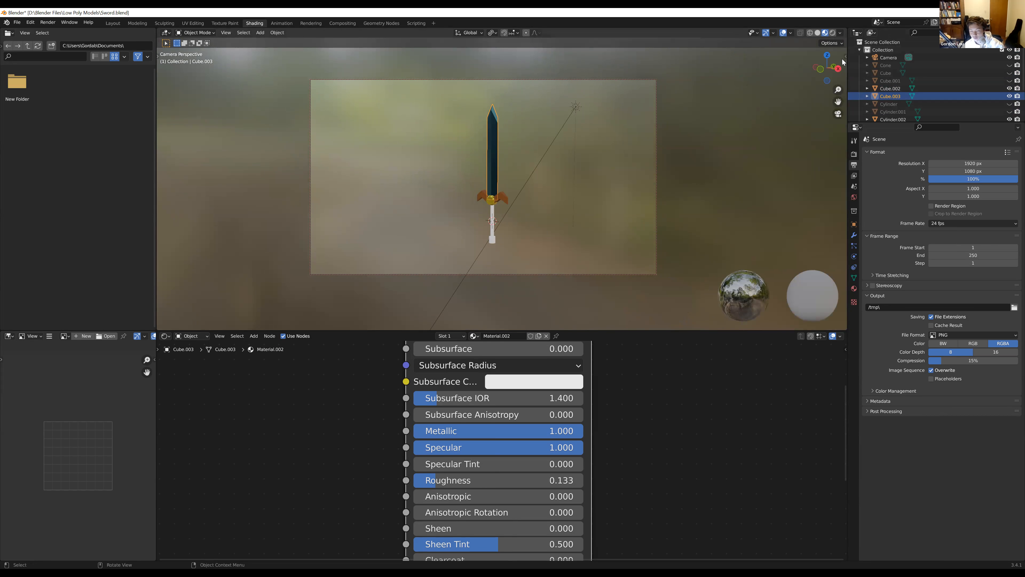
click(844, 57)
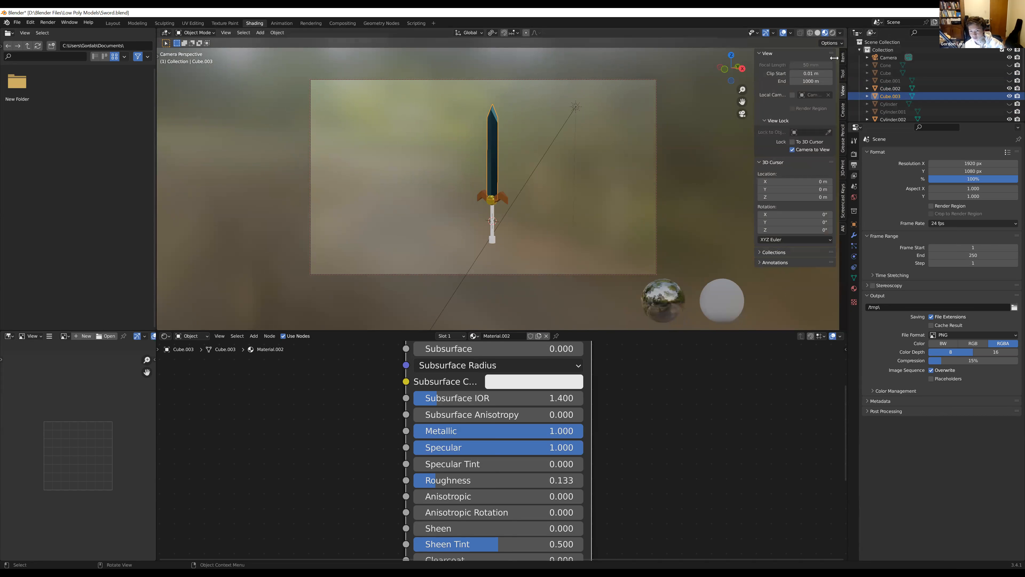
Unlock the camera from the view, checking free navigation by orbiting around the scene and returning to the camera view
drag(818, 61, 824, 61)
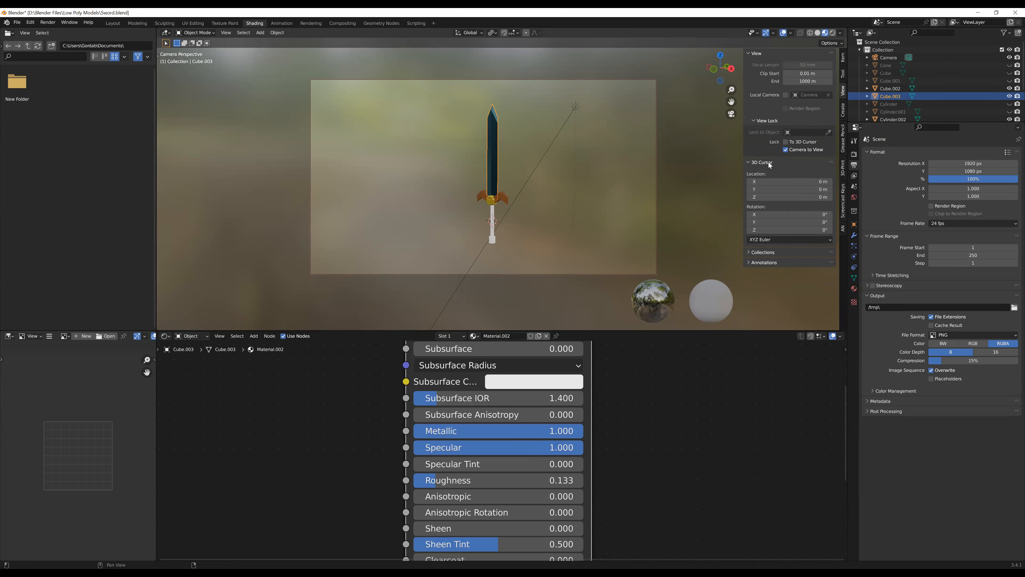
click(784, 148)
middle_drag(619, 186, 580, 213)
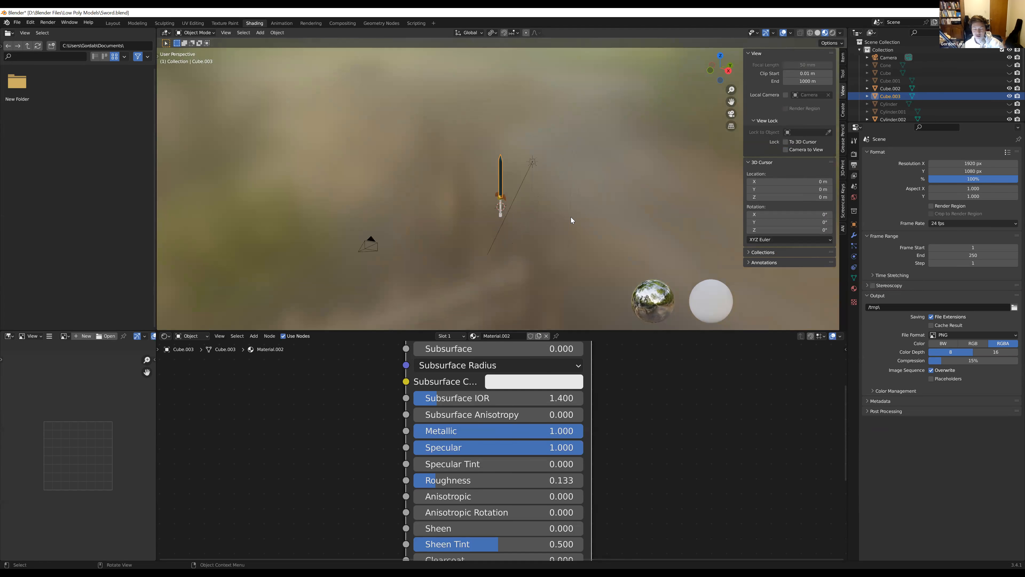
mouse_move(412, 238)
middle_down()
mouse_move(522, 237)
mouse_move(419, 248)
middle_up()
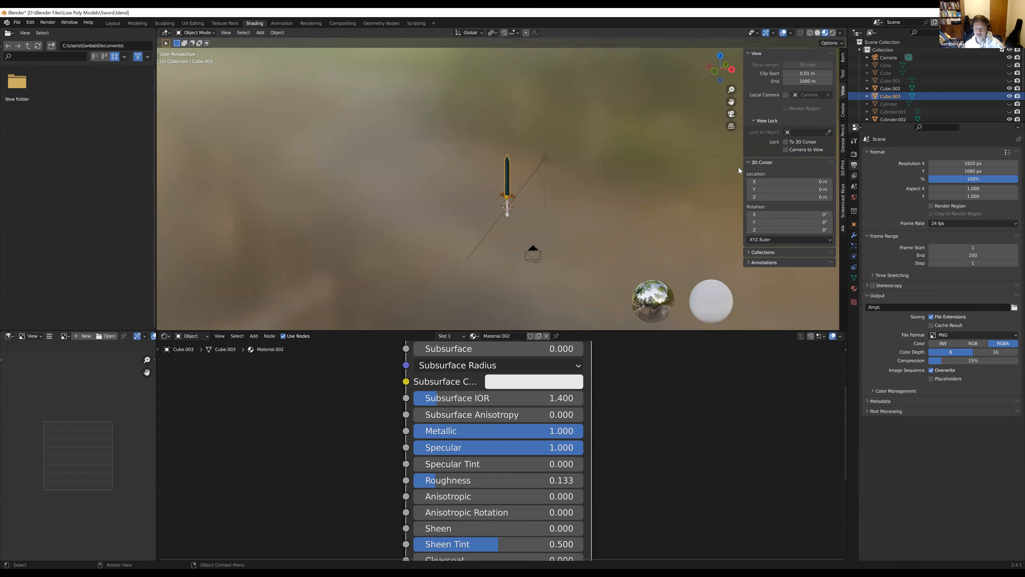
click(730, 116)
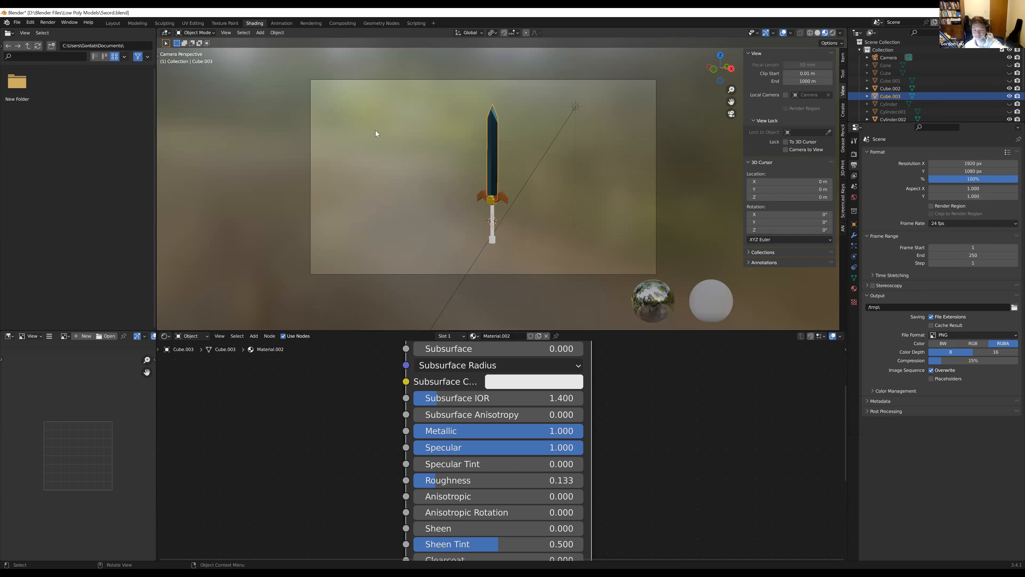
Select the camera, nudge its framing of the sword with the camera locked to the view, and unlock it again
click(311, 79)
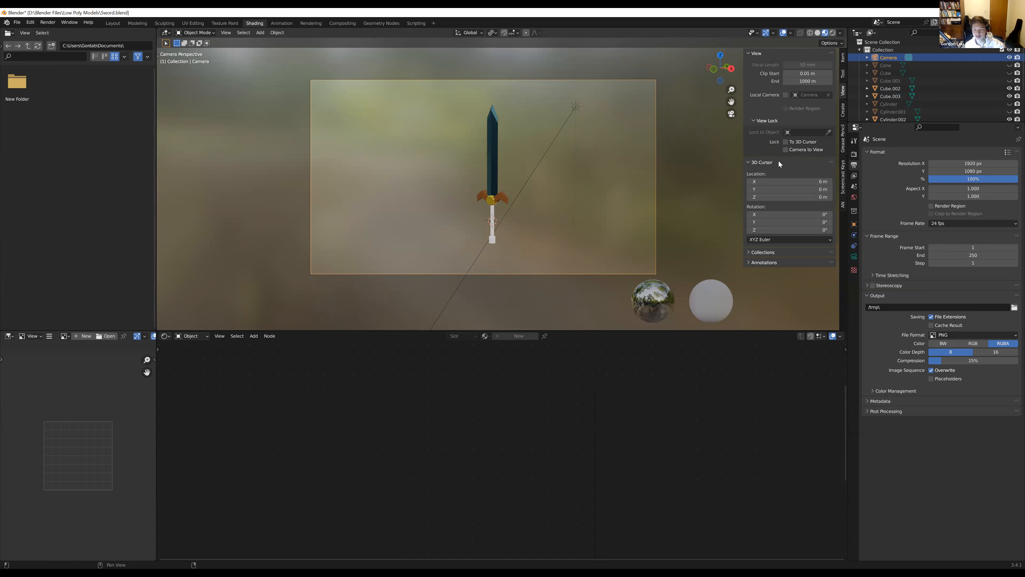
click(785, 150)
mouse_move(689, 125)
shift+middle_down()
mouse_move(600, 142)
mouse_move(767, 145)
mouse_move(603, 141)
mouse_move(691, 128)
shift+middle_up()
click(785, 150)
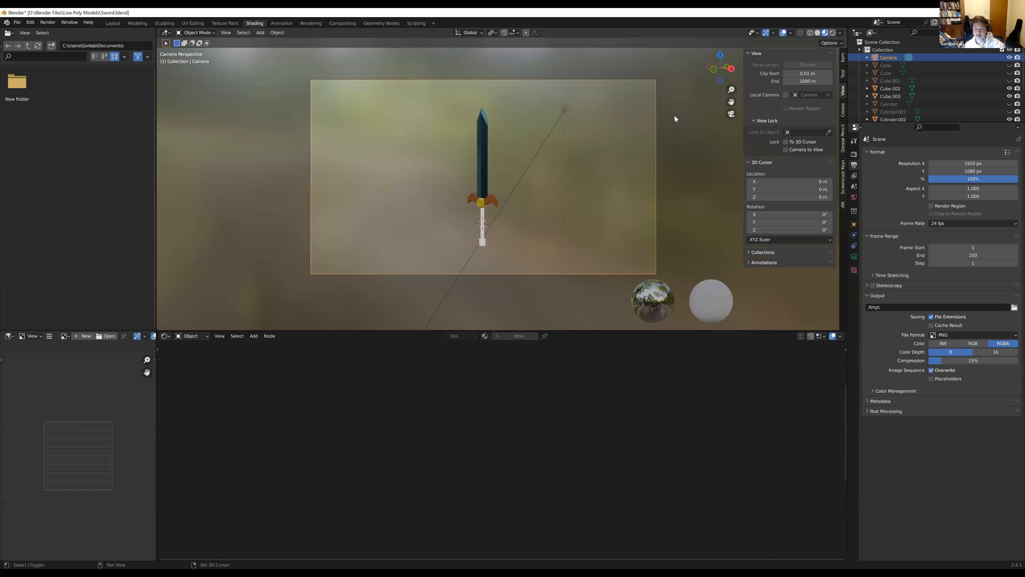
Orbit away from the camera view to look around the sword and return to the camera view
middle_drag(682, 120, 636, 172)
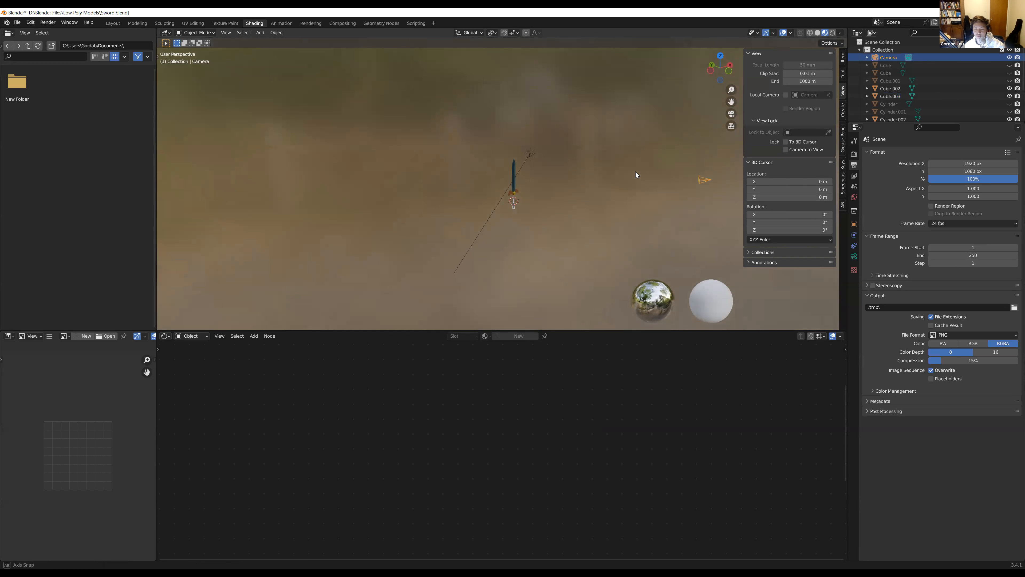
click(732, 114)
shift+middle_drag(652, 129, 696, 104)
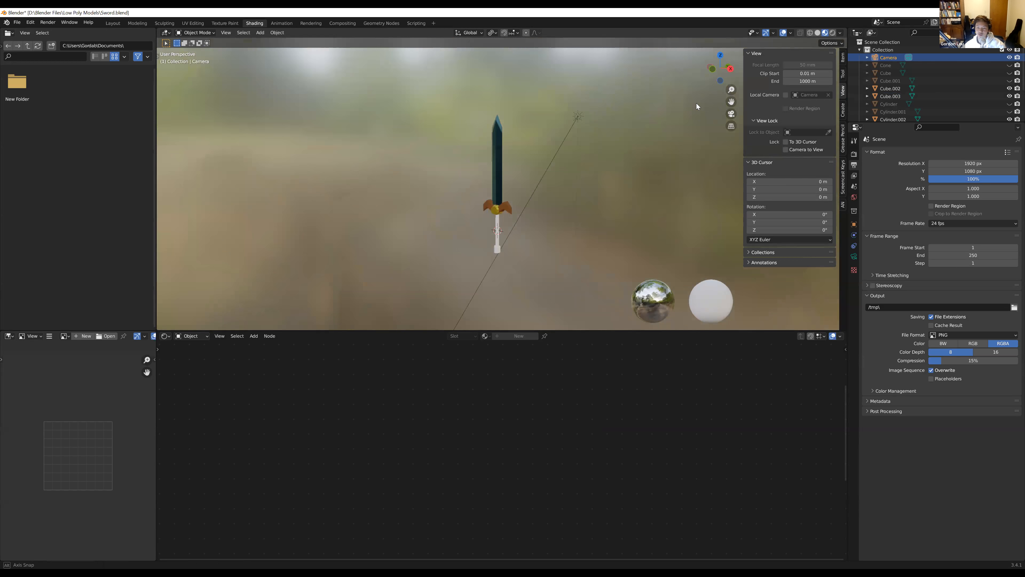
click(735, 114)
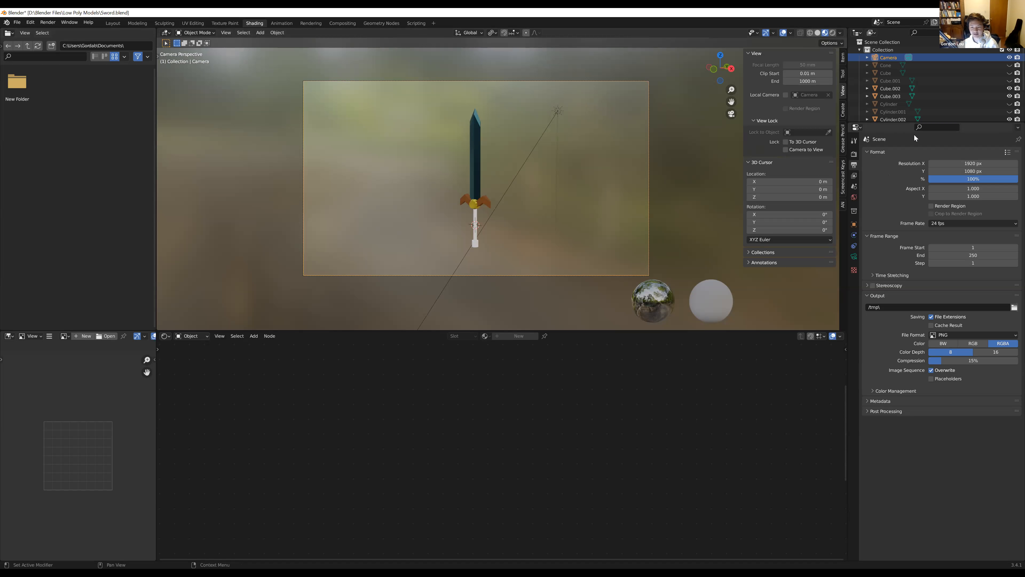
Set the render engine to Eevee
click(854, 154)
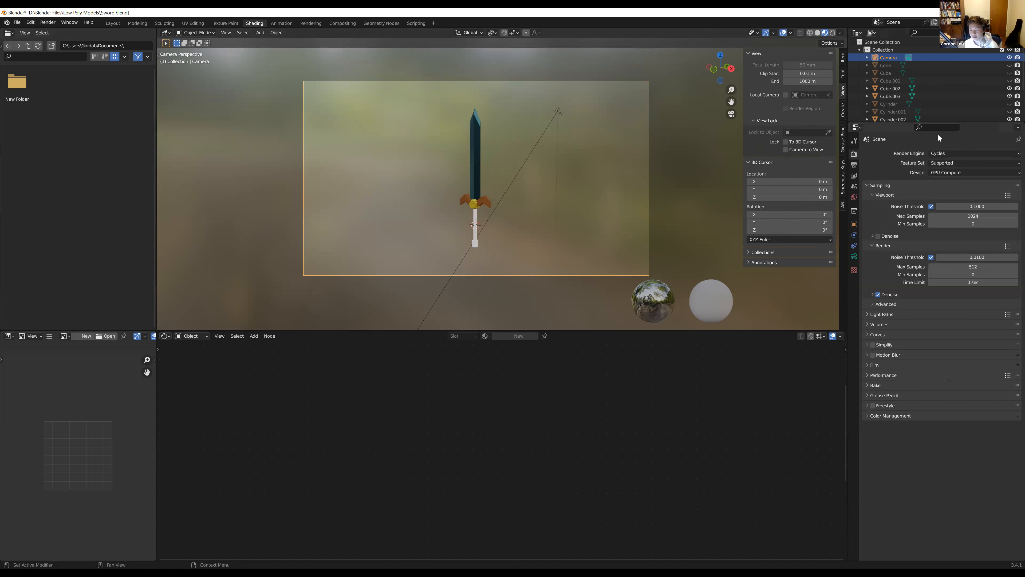
click(956, 153)
click(940, 164)
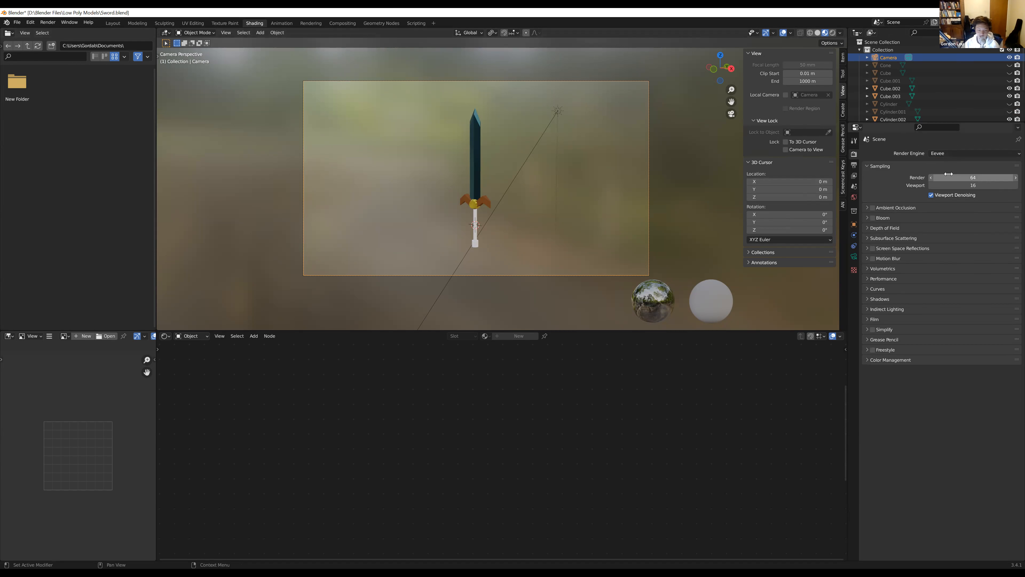
click(946, 154)
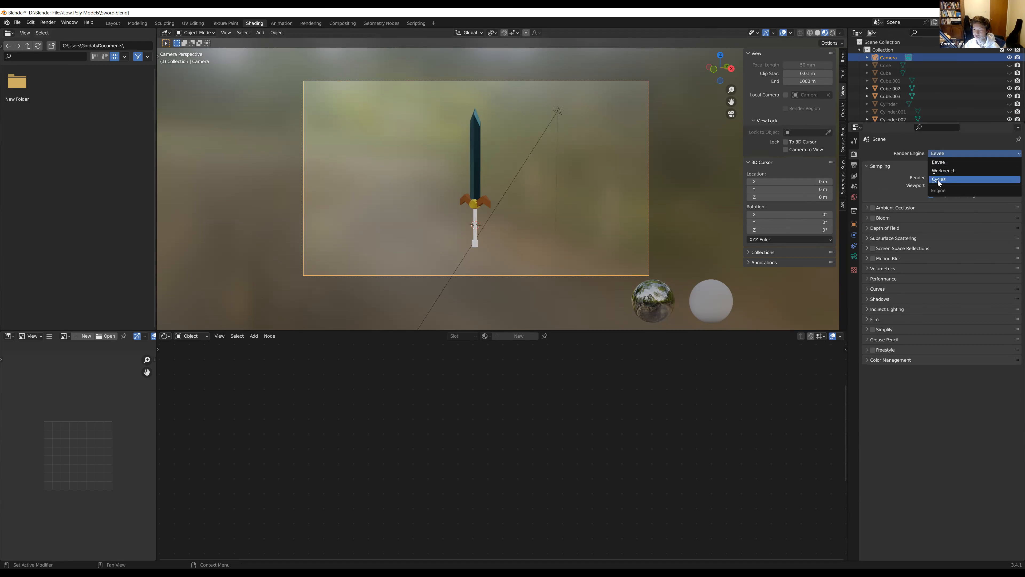
click(941, 155)
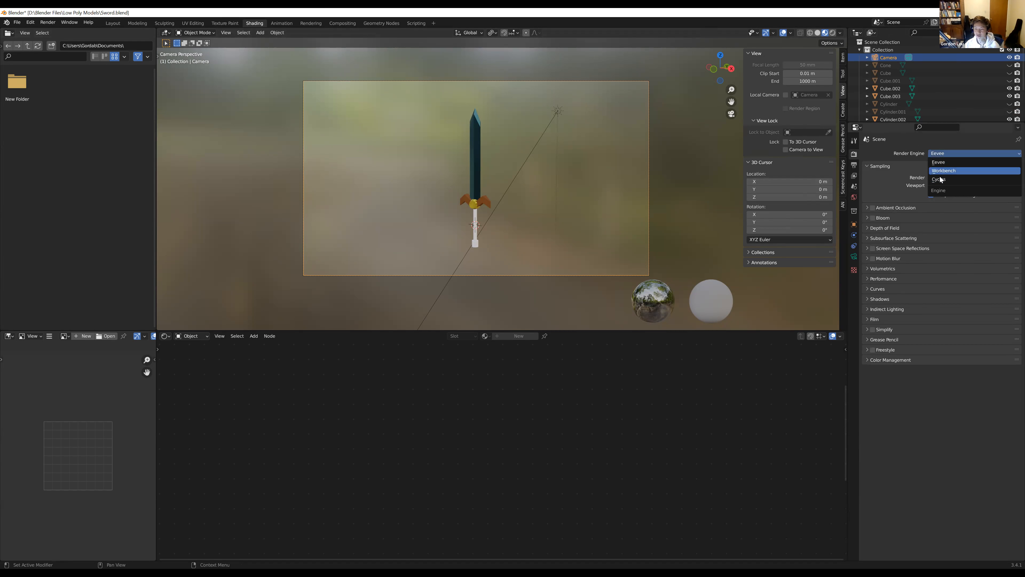
click(956, 160)
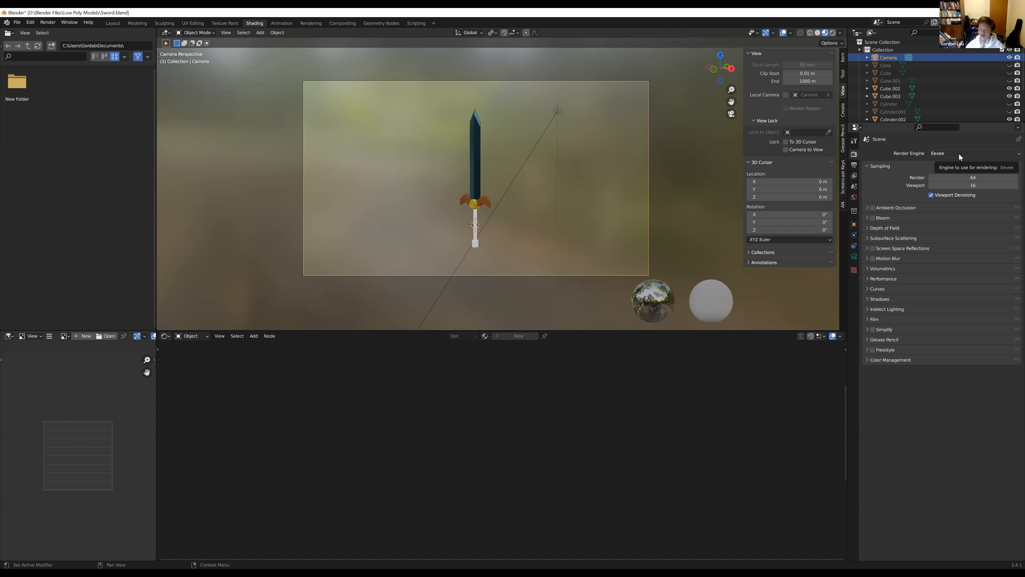
click(942, 155)
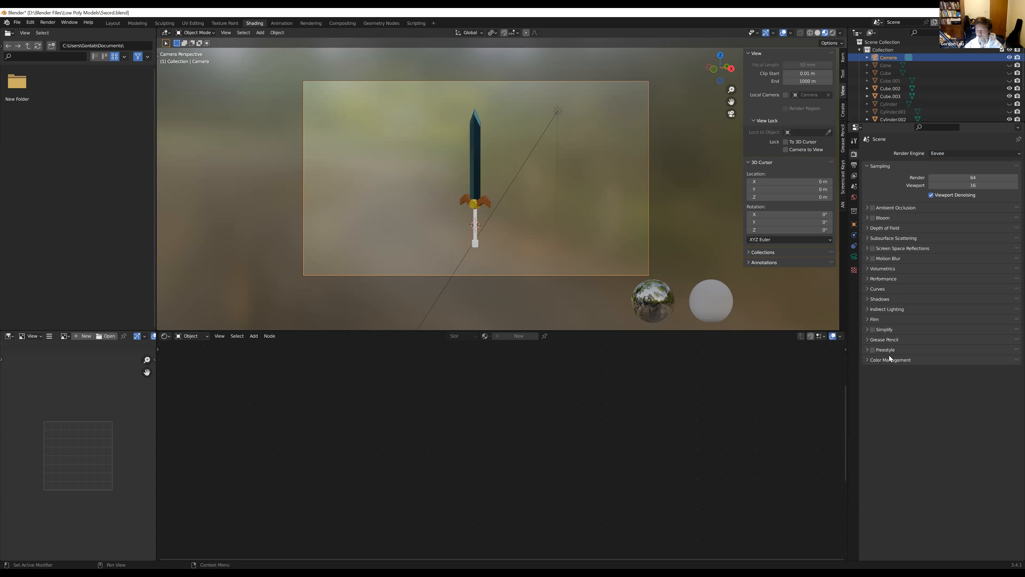
Try out very high and very low render sample counts in the Eevee sampling settings
click(896, 207)
click(897, 206)
drag(953, 177, 516, 172)
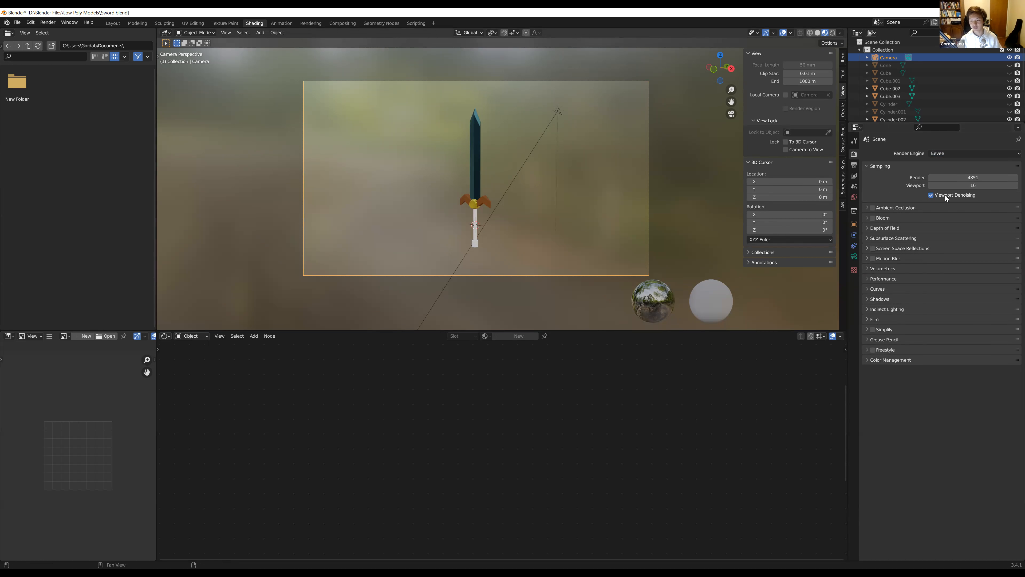
drag(975, 178, 769, 158)
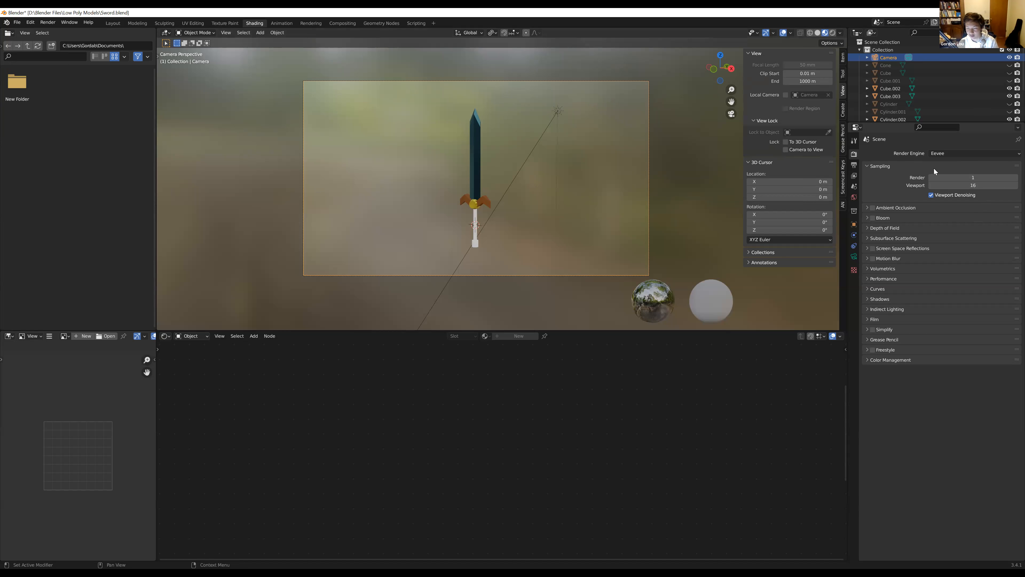
mouse_move(936, 174)
mouse_down()
mouse_move(1001, 175)
mouse_move(947, 161)
mouse_up()
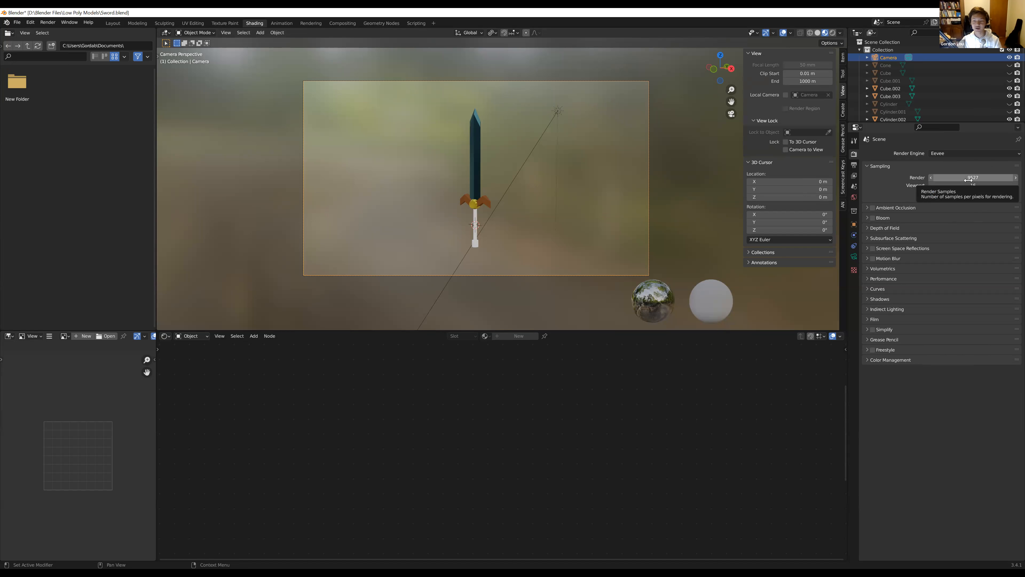
Set the Eevee render samples to 64
click(969, 178)
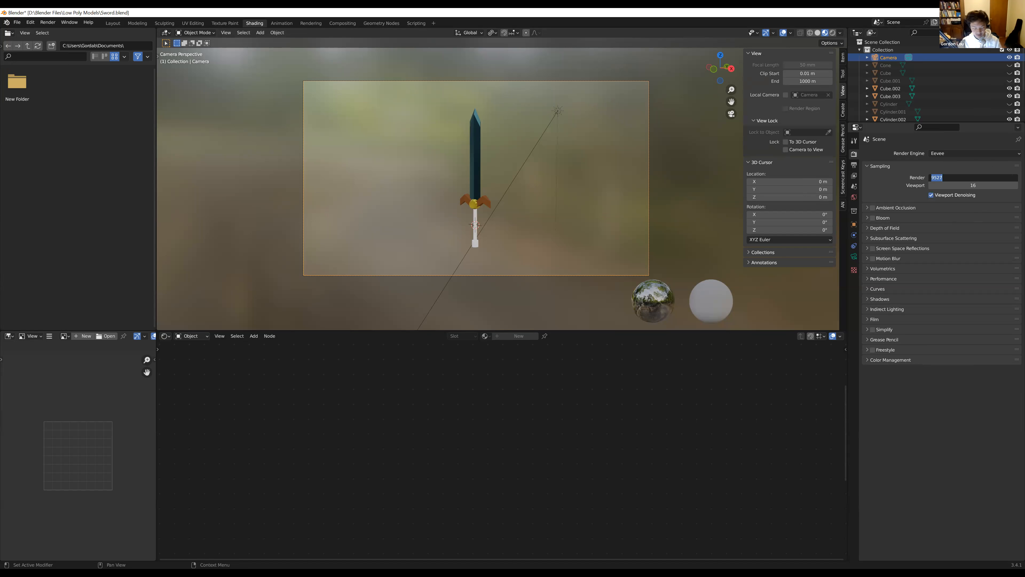
text(64)
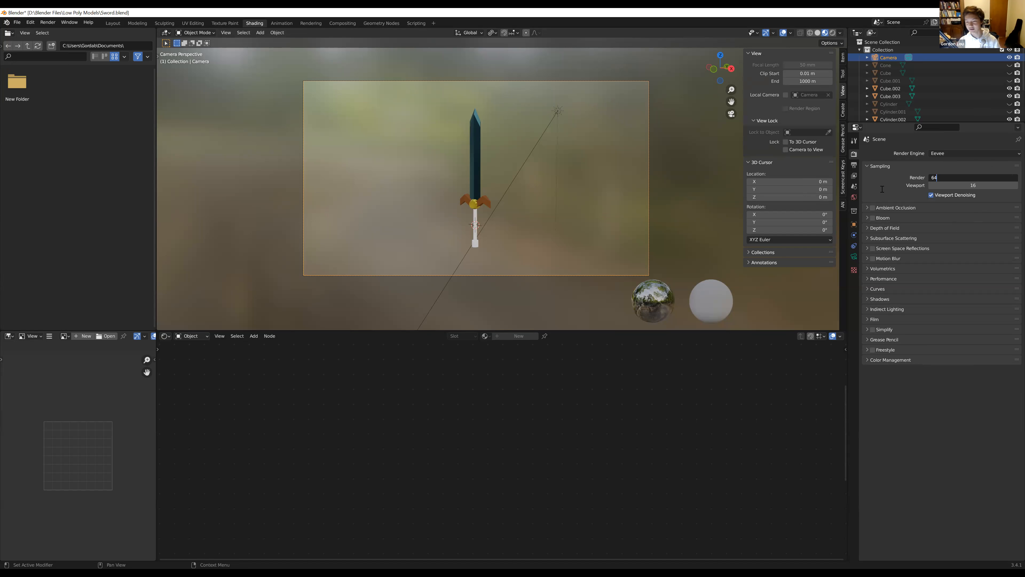
key(Return)
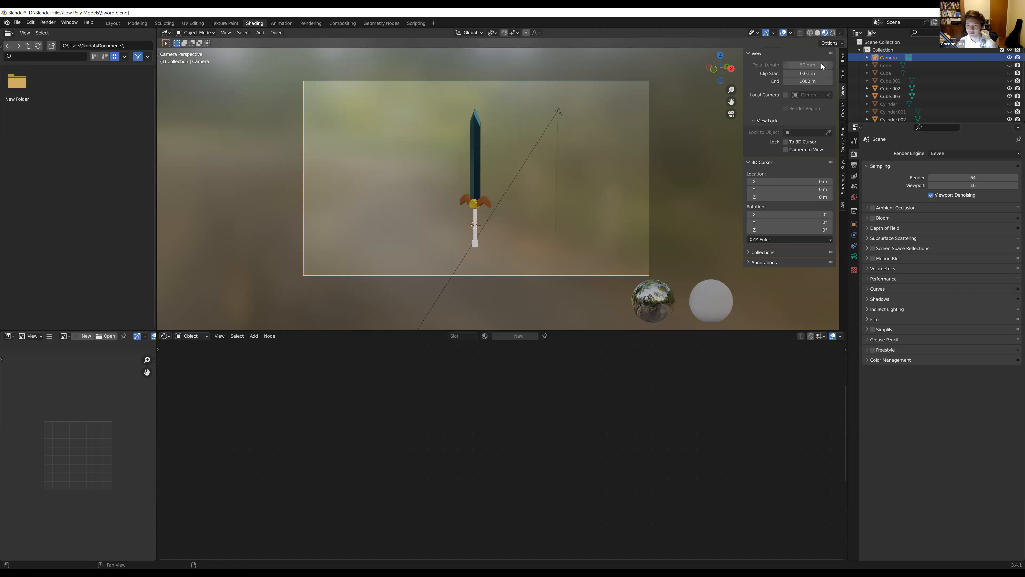
Preview the viewport in rendered shading and bring the world's shader nodes into view in the node editor
click(833, 34)
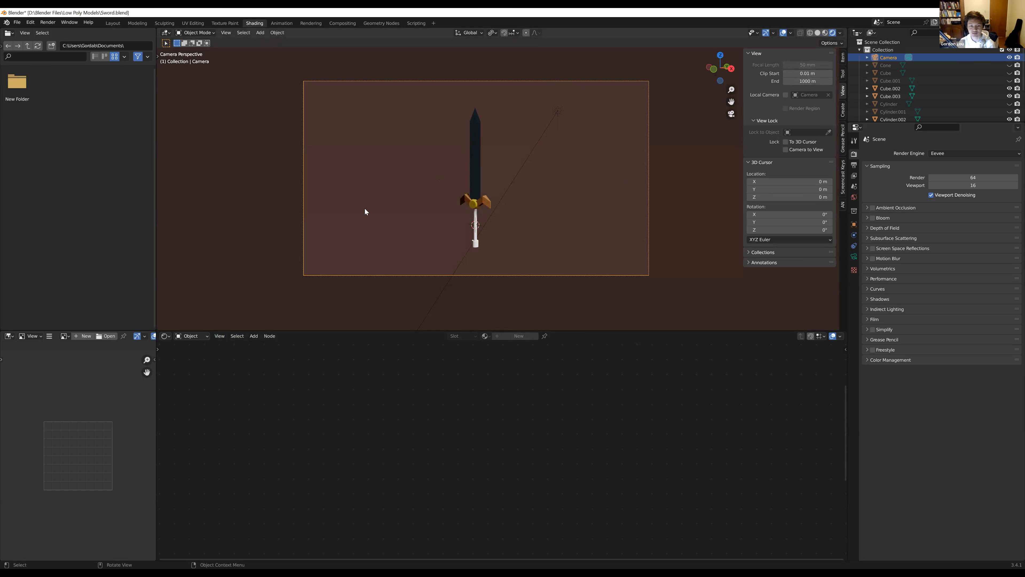
click(198, 338)
click(197, 354)
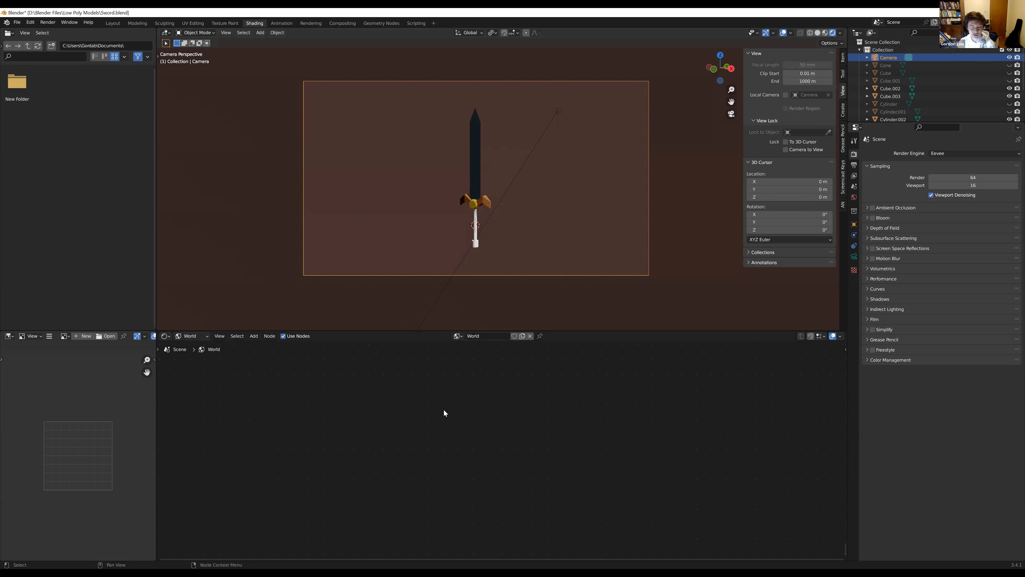
key(Home)
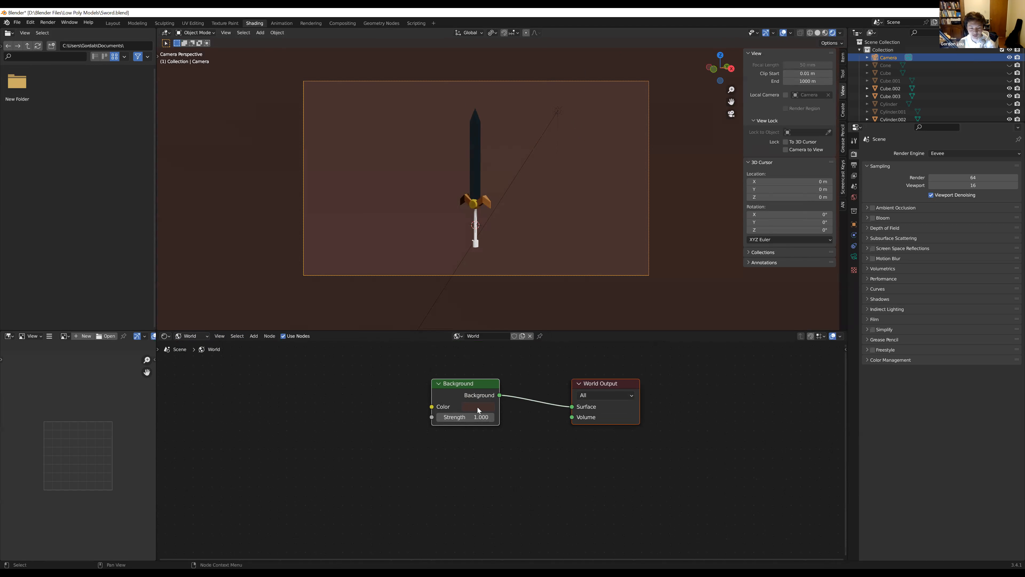
Change the world background colour to a neutral grey
click(477, 407)
mouse_move(542, 329)
mouse_down()
mouse_move(542, 292)
mouse_move(543, 320)
mouse_up()
click(501, 308)
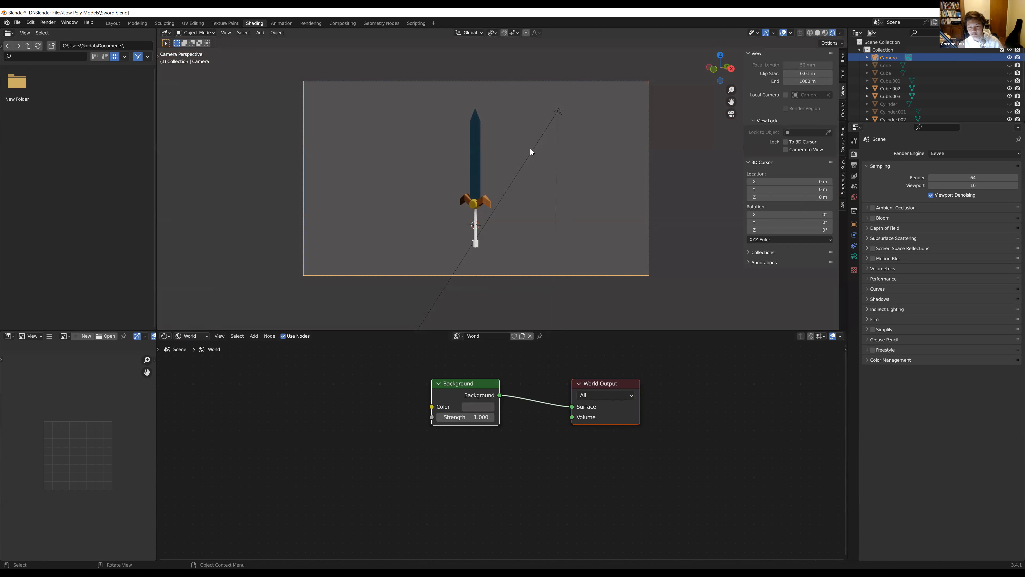
Delete the light beside the sword and check the unlit sword from other angles, ending in the camera view
click(557, 114)
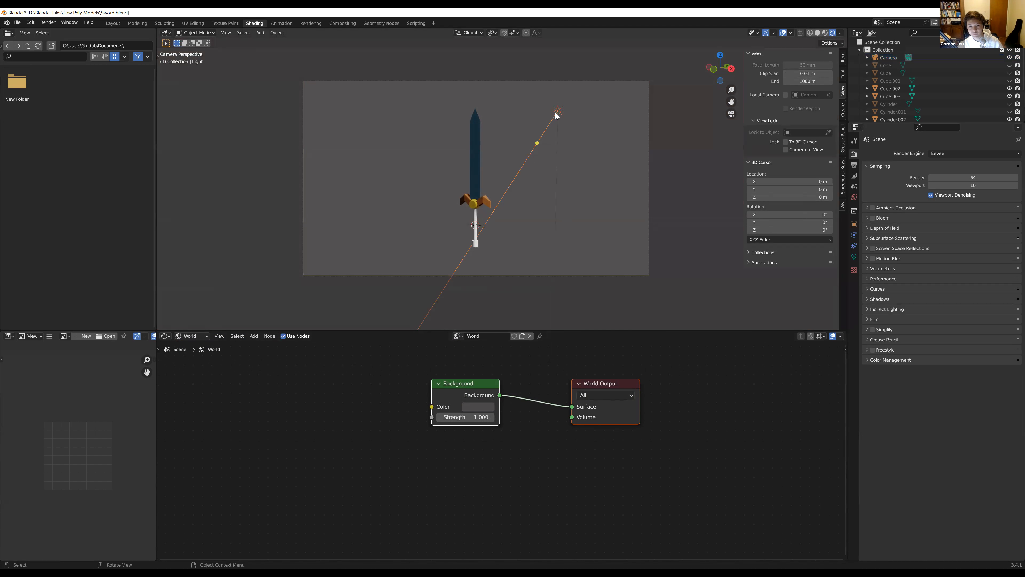
key(Delete)
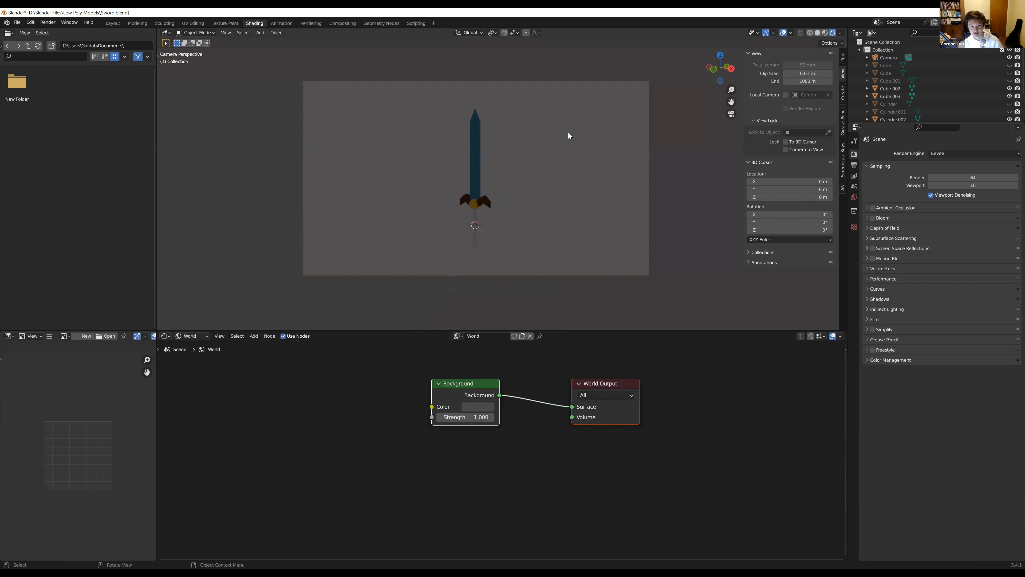
middle_drag(472, 182, 447, 183)
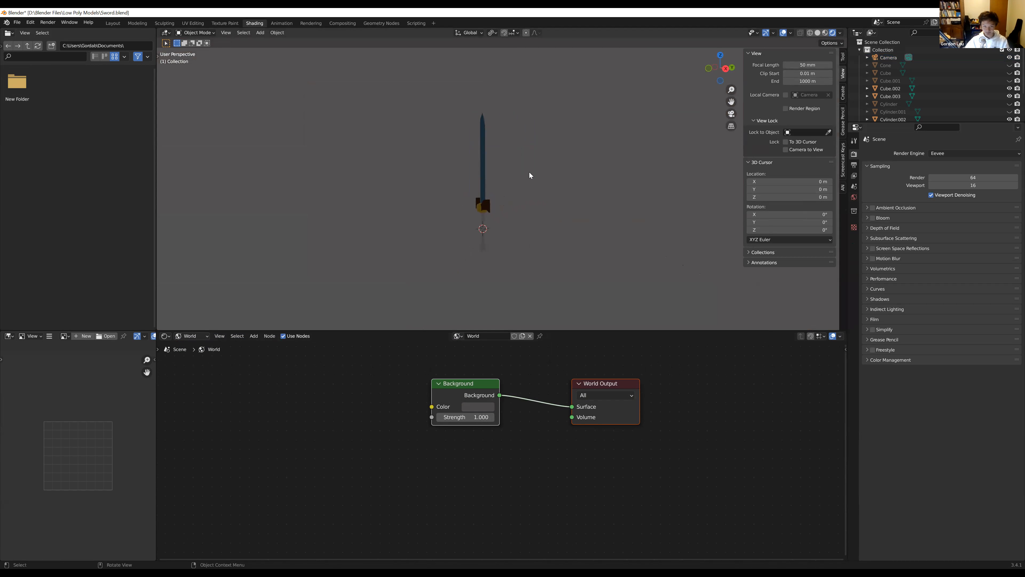
middle_drag(498, 170, 543, 181)
click(731, 117)
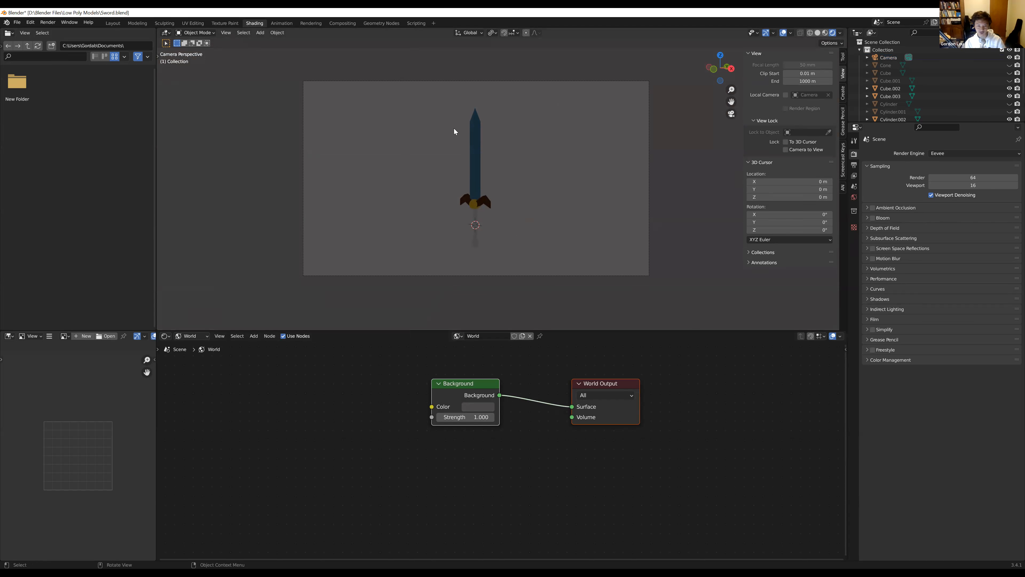
click(480, 187)
click(476, 231)
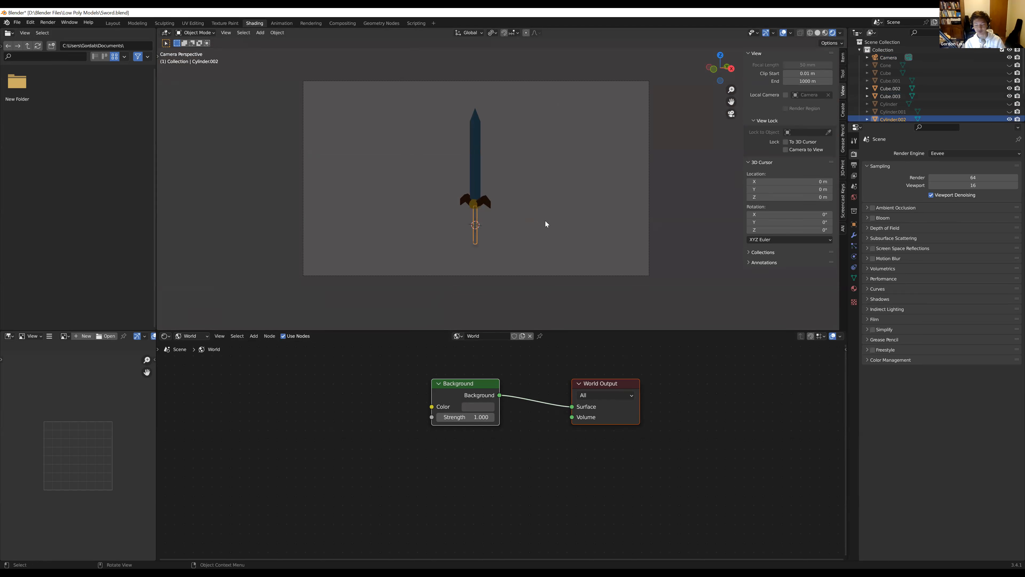
click(545, 220)
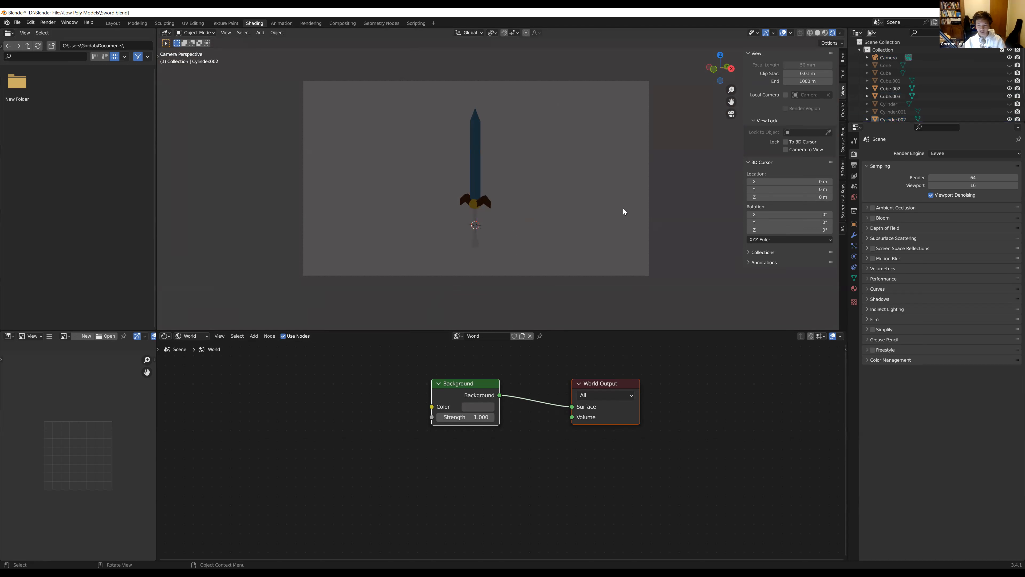
Add a Sun light and move it up and out to the right of the sword's blade, near its tip
key(shift+a)
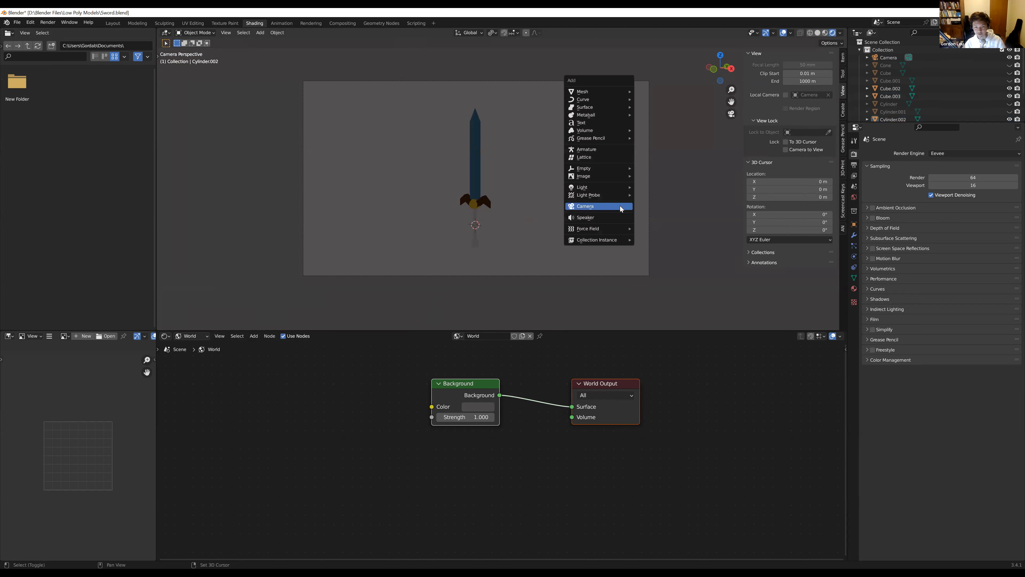
mouse_move(592, 192)
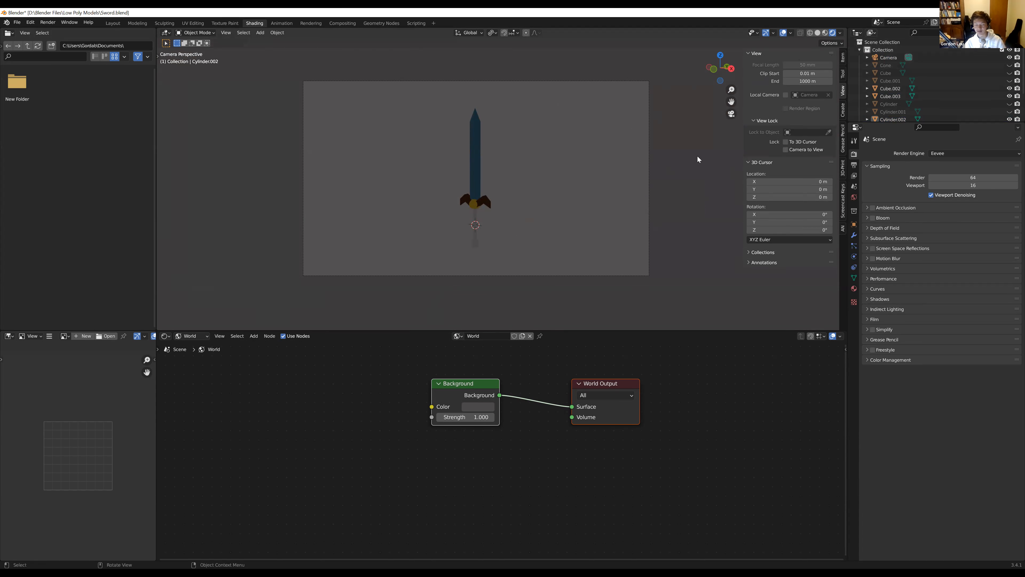
key(shift+a)
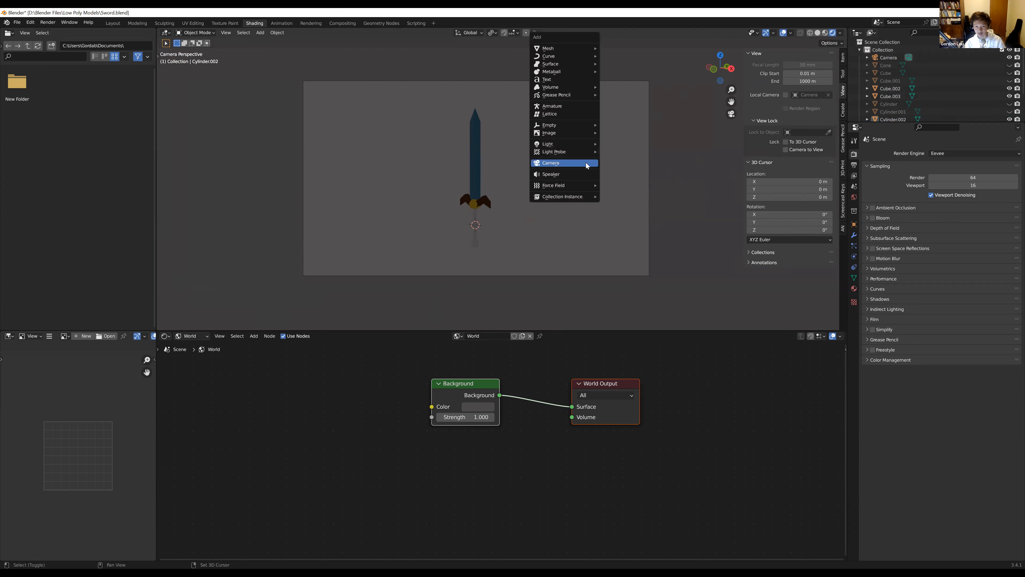
mouse_move(564, 146)
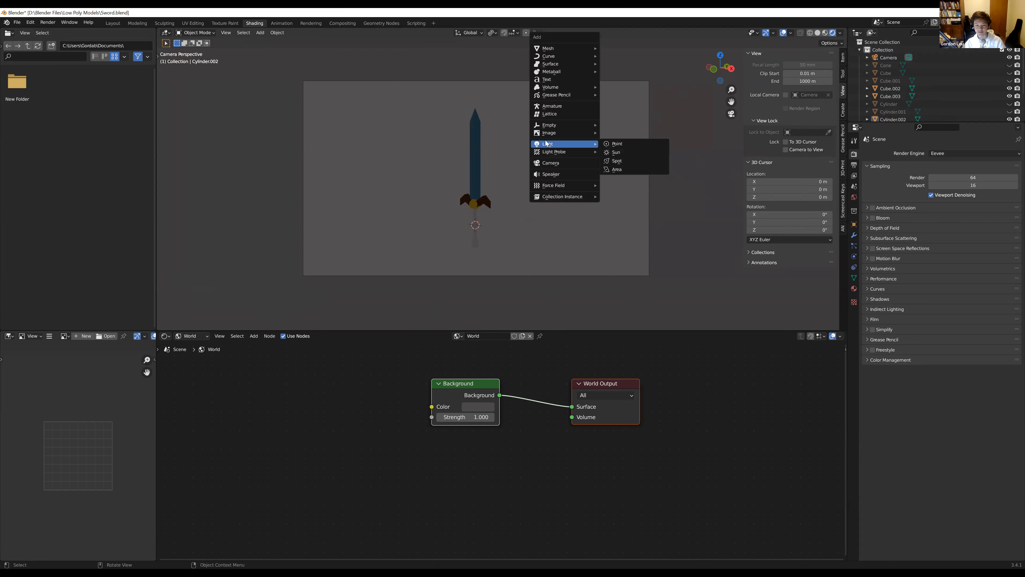
click(633, 157)
key(g)
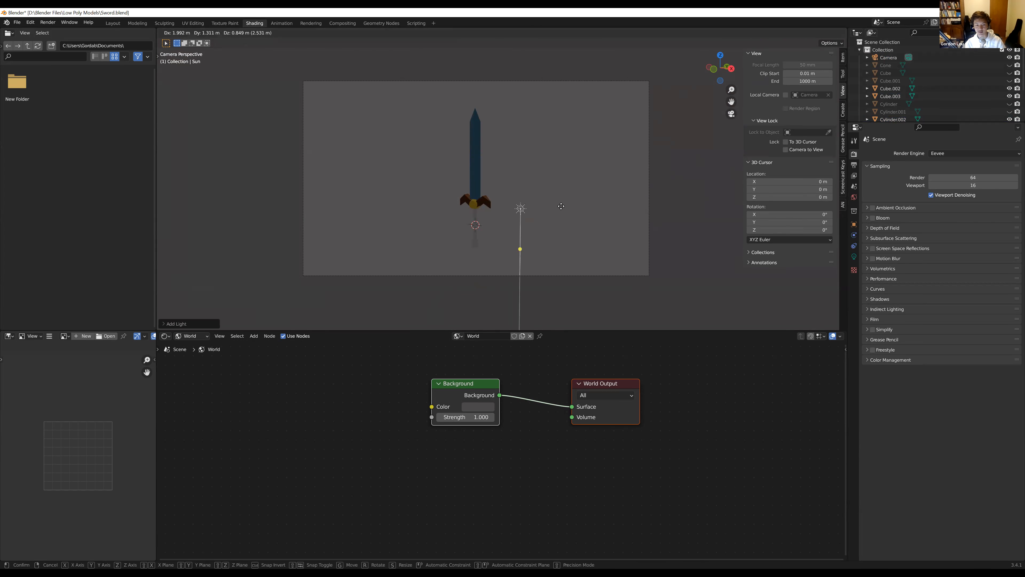
click(585, 131)
Try tilting the Sun light's direction toward the sword while outside the camera view, and undo the change
mouse_move(561, 168)
middle_down()
mouse_move(512, 154)
mouse_move(410, 164)
mouse_move(545, 246)
mouse_move(554, 168)
middle_up()
mouse_move(591, 163)
mouse_down()
mouse_move(556, 163)
mouse_move(571, 165)
mouse_up()
key(ctrl+z)
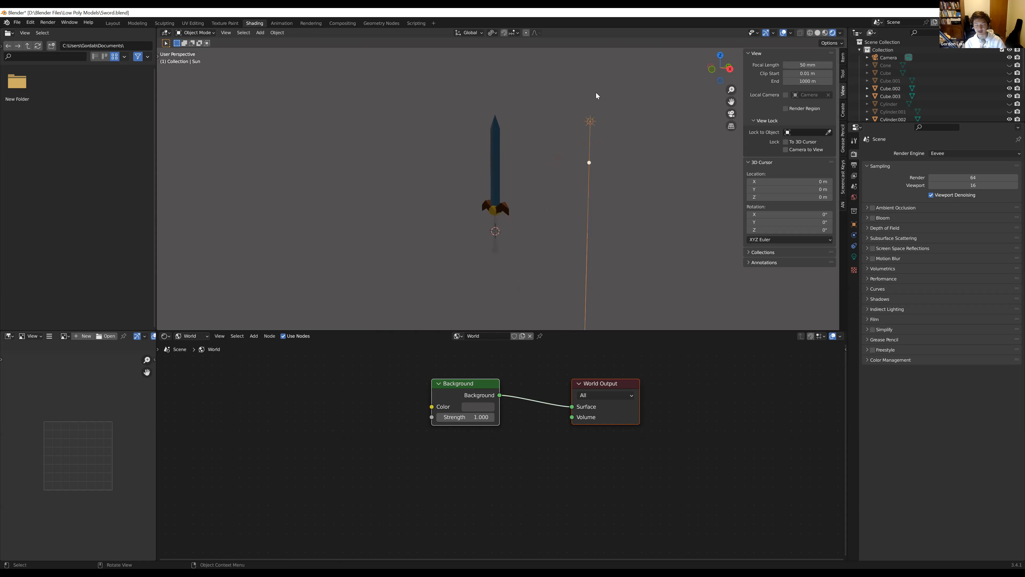
Return to the camera view and swing the Sun light's direction to point down and to the right, away from the sword
scroll(589, 172, down, 5)
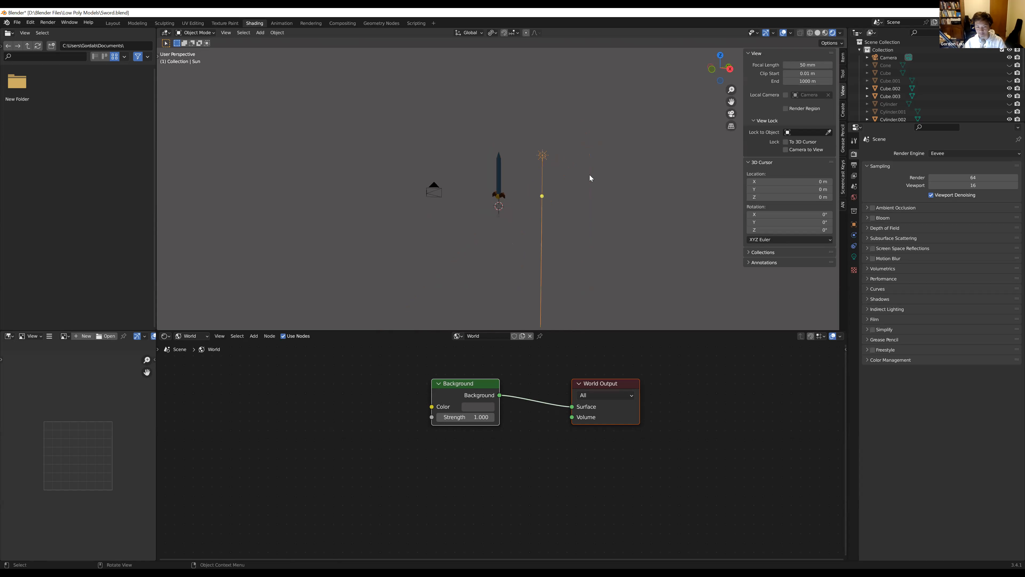
scroll(545, 201, up, 4)
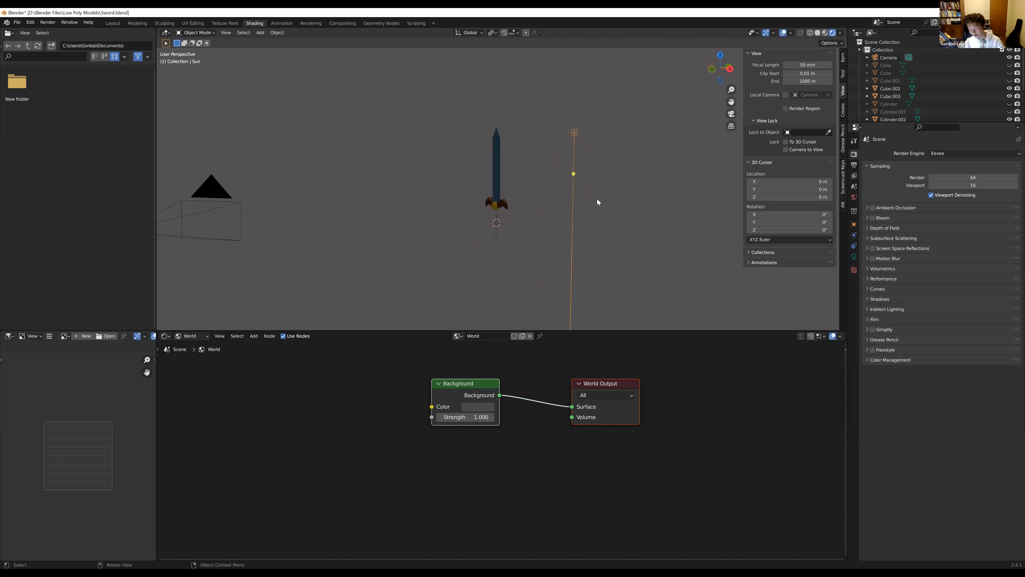
click(732, 114)
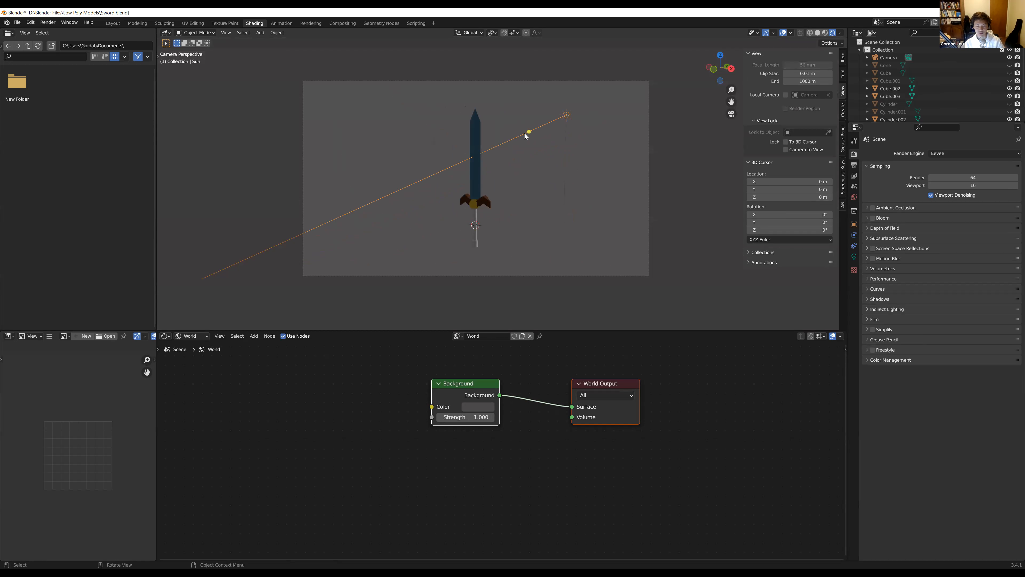
drag(530, 132, 604, 138)
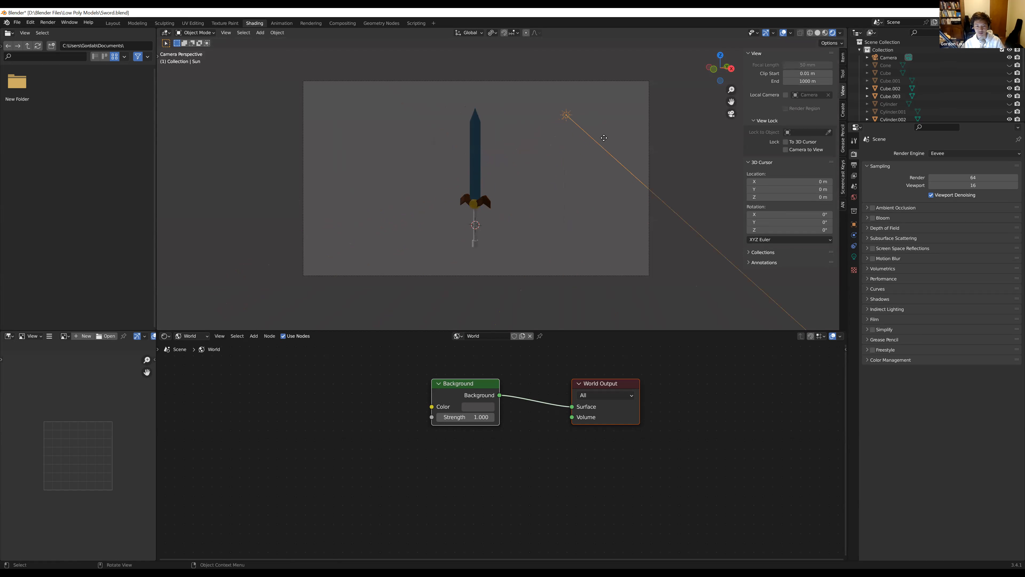